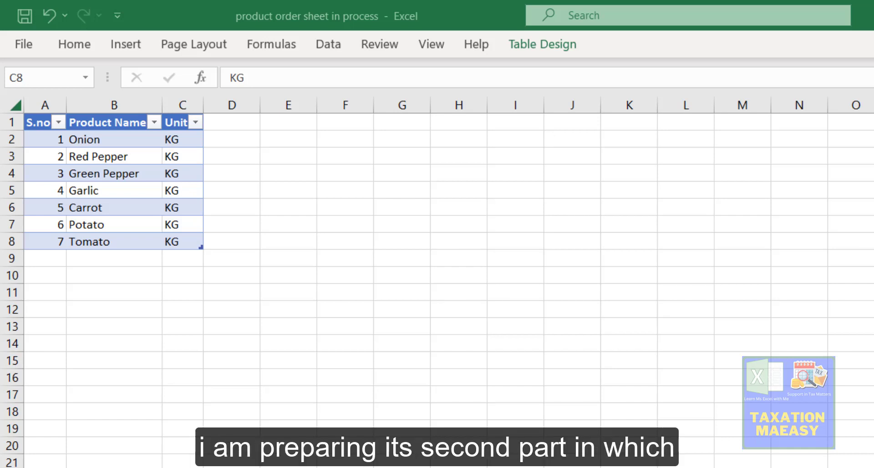
Switch to the vendor price sheet and examine the serial number formulas in A2 and A3 alongside the Product Name cells B2 and B3.
key("alt+Tab")
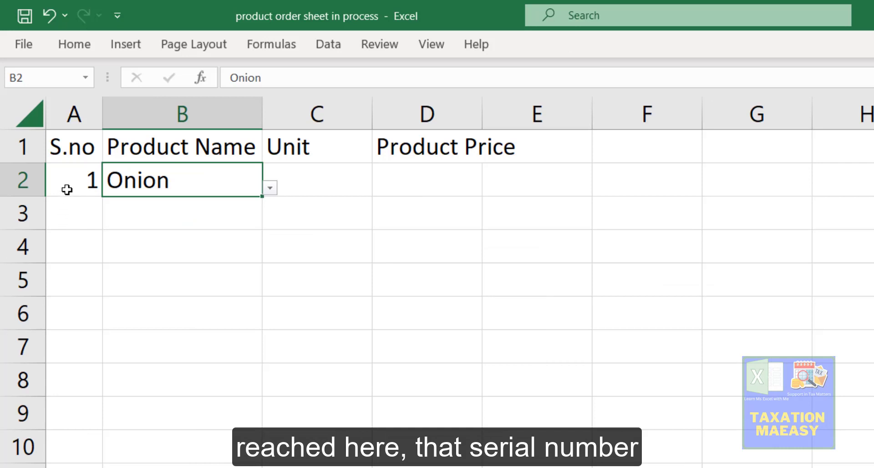
left_click(67, 190)
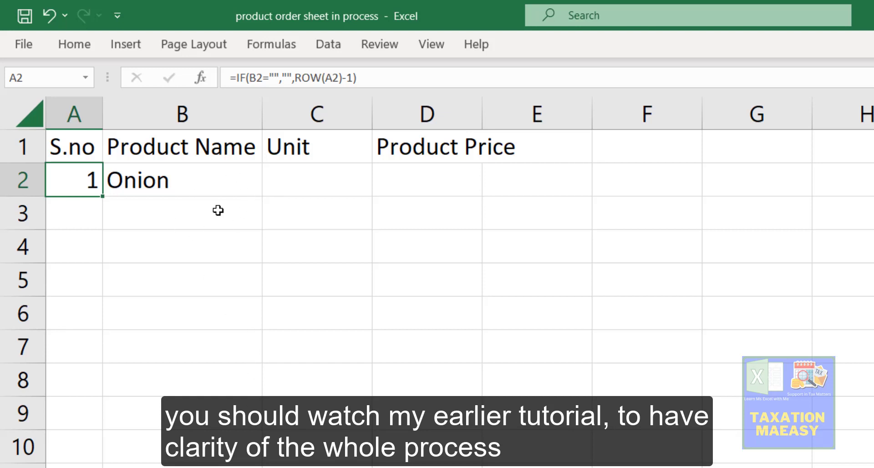
left_click(163, 182)
left_click(68, 187)
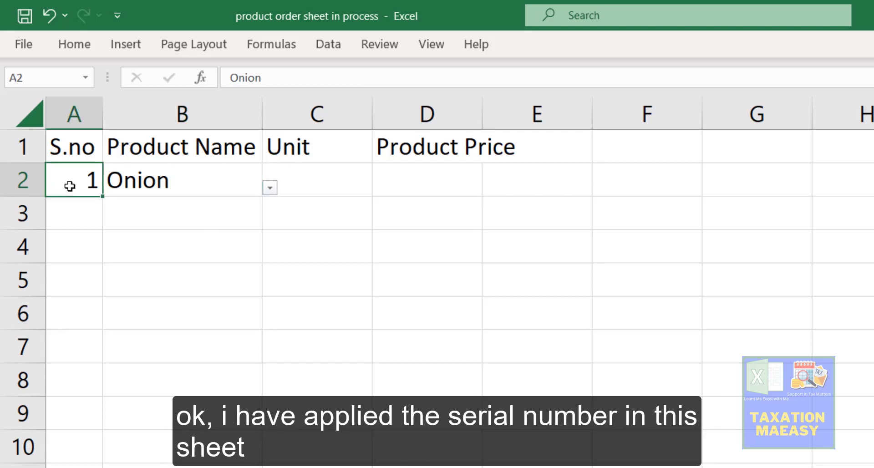
left_click(84, 211)
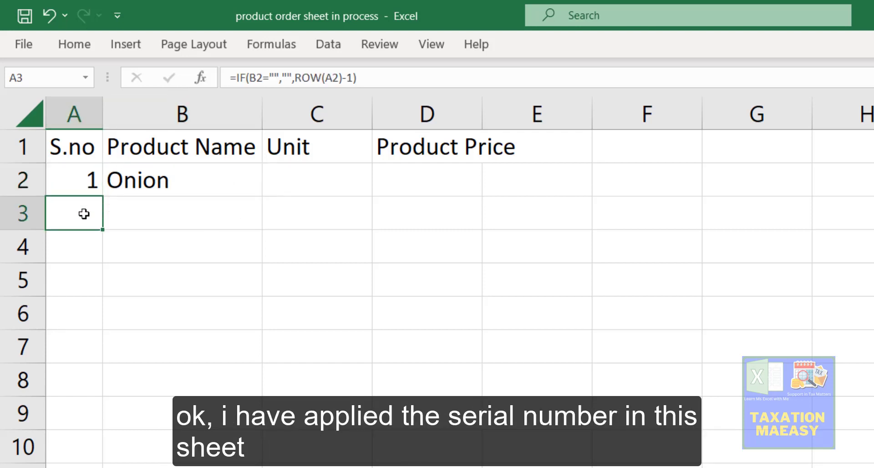
left_click(83, 185)
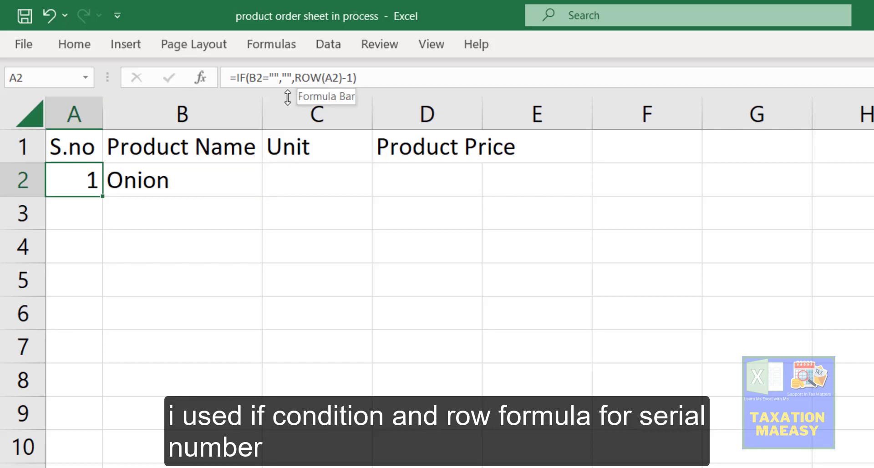
left_click(186, 177)
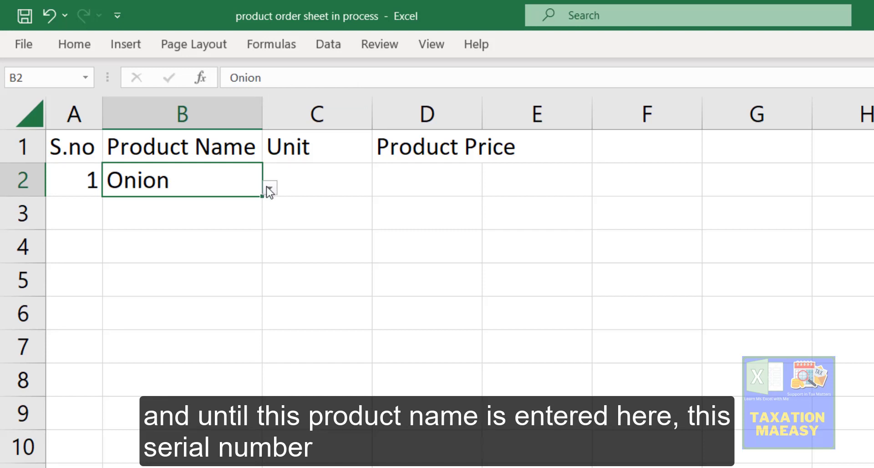
left_click(221, 211)
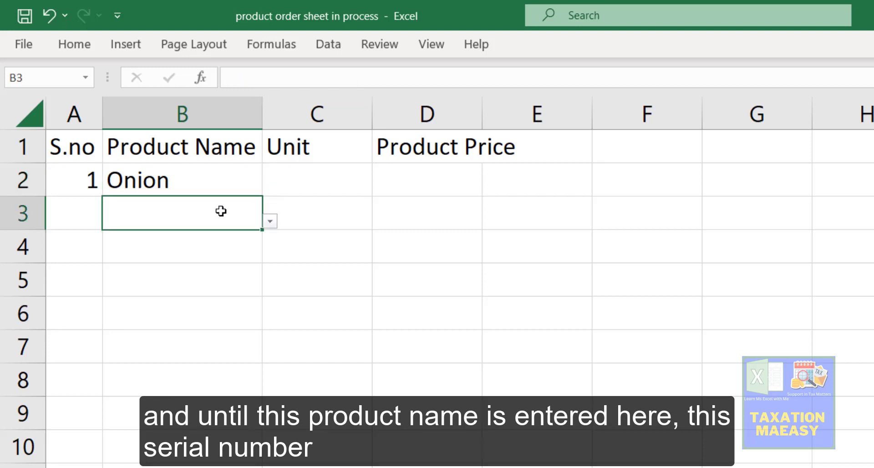
left_click(175, 181)
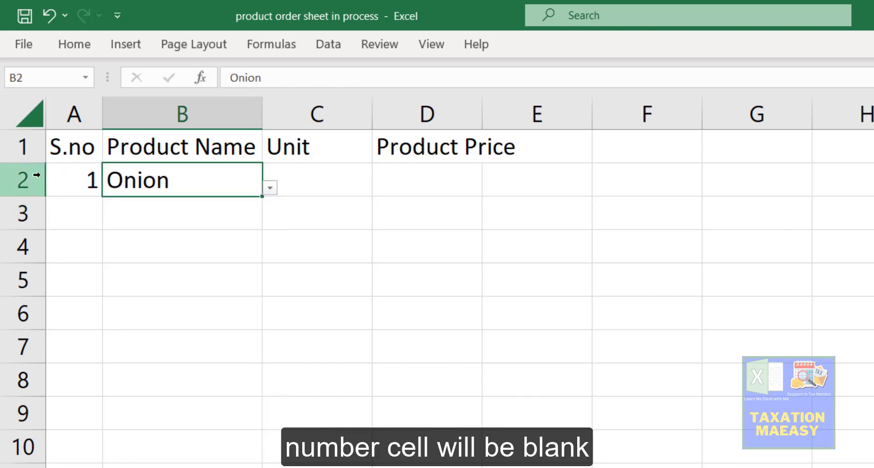
left_click(65, 183)
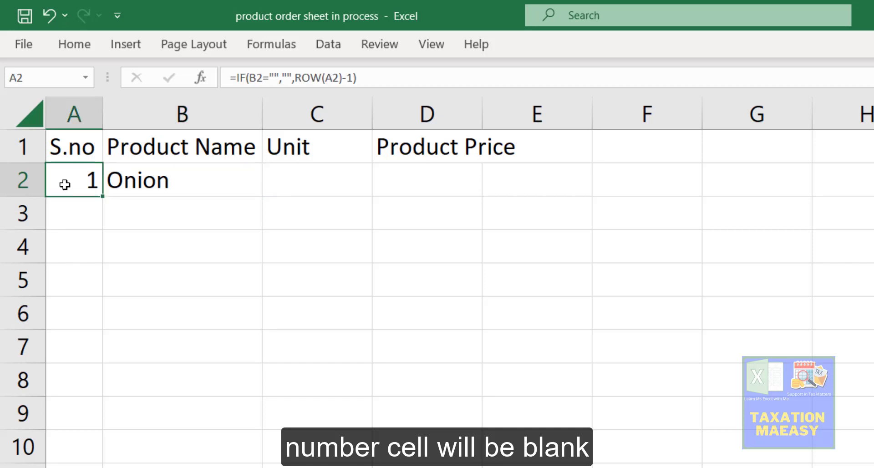
Set the product name in B2 to Tomato using the cell's data validation list.
left_click(194, 178)
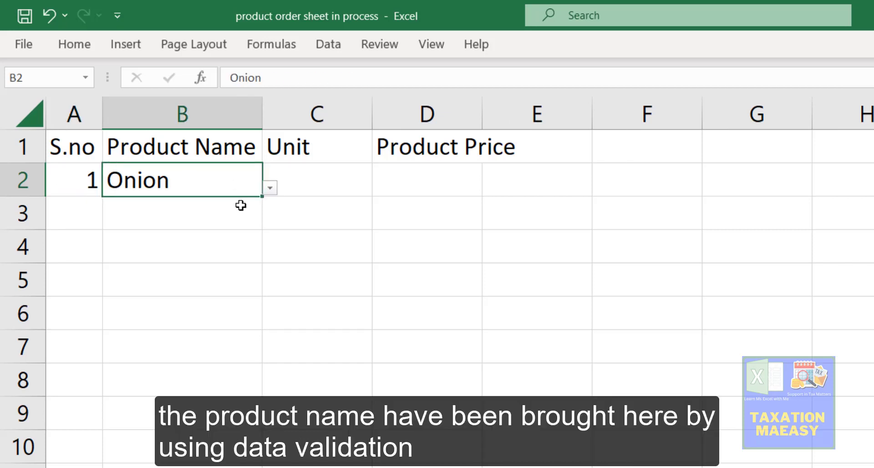
left_click(296, 175)
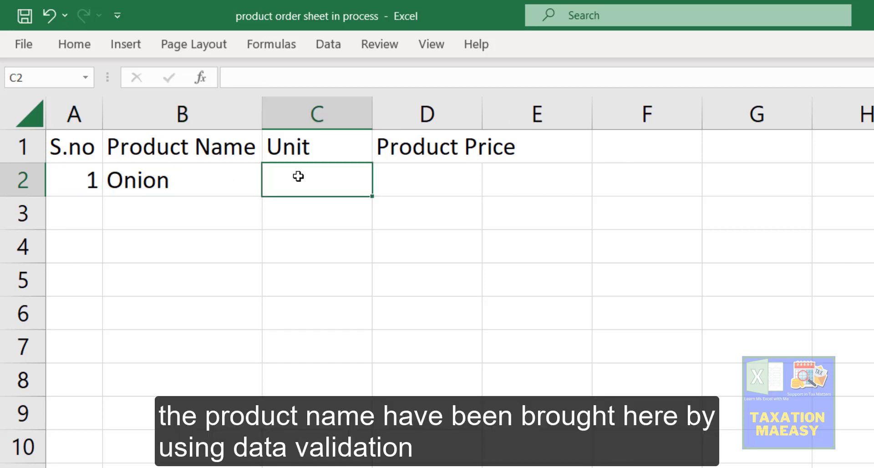
left_click(213, 188)
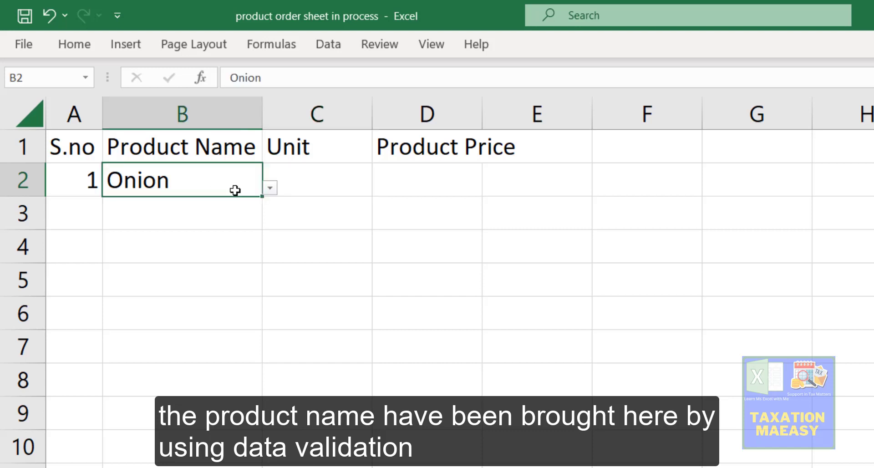
left_click(273, 190)
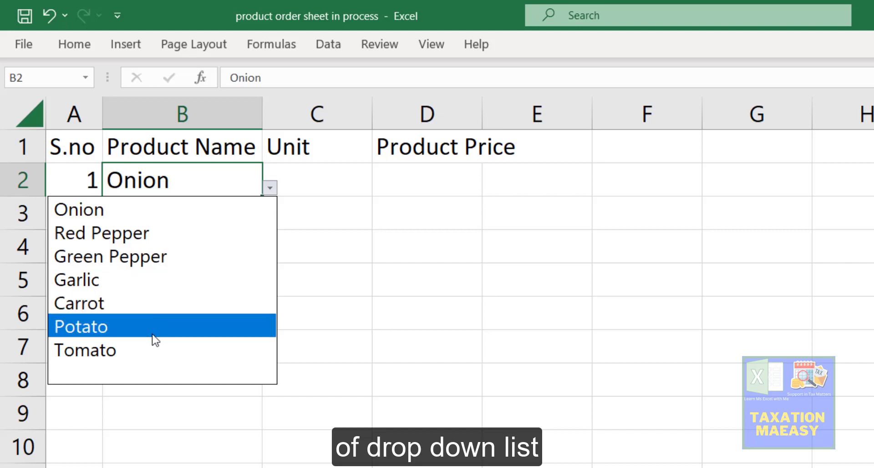
left_click(132, 356)
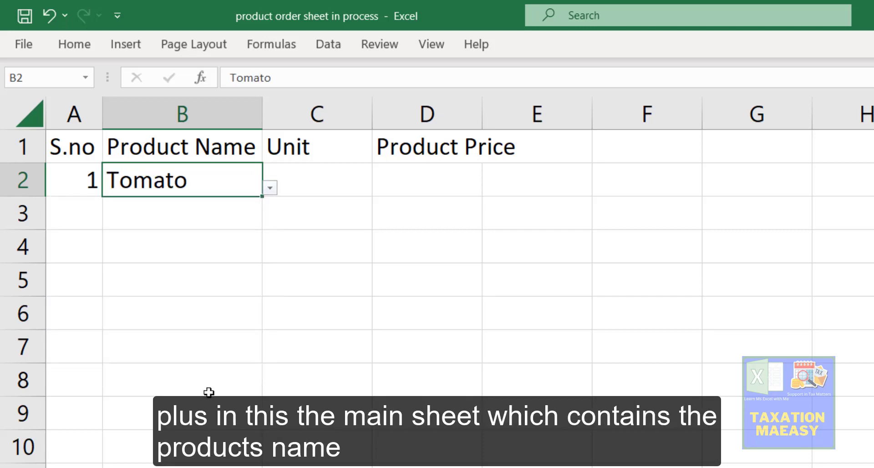
Compare the rows of the product names table with the choices offered by the validation list in B2 of the vendor sheet.
key("ctrl+Page_Up")
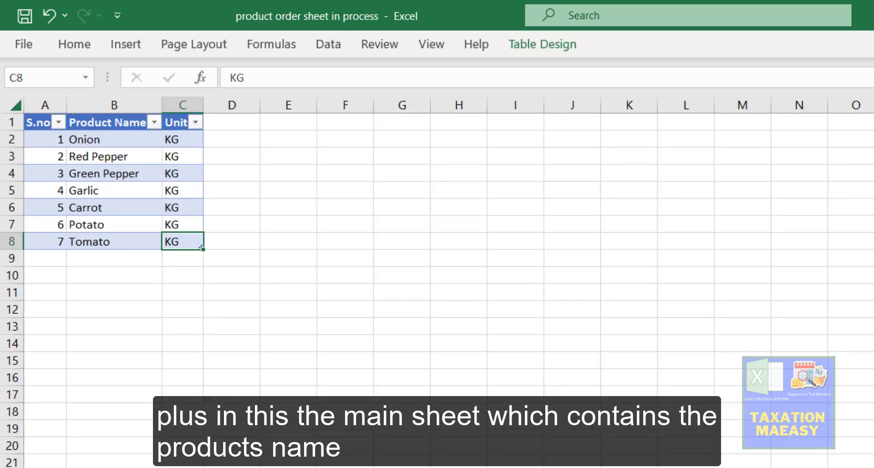
left_click(86, 256)
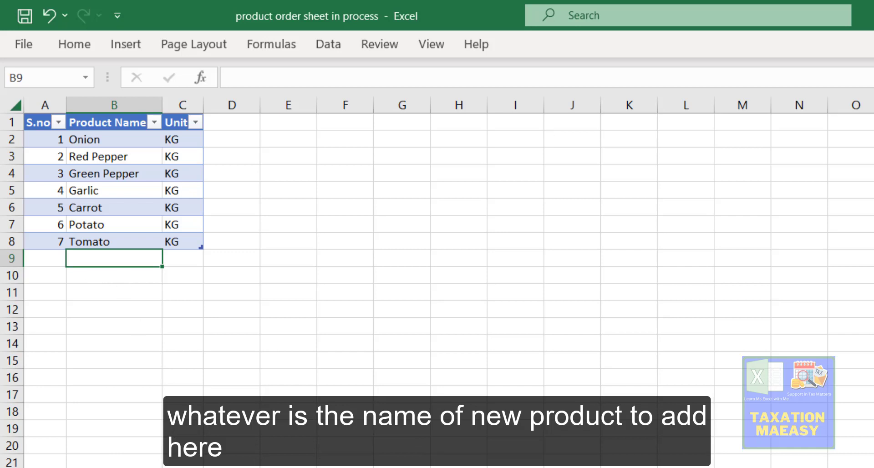
key("ctrl+Page_Down")
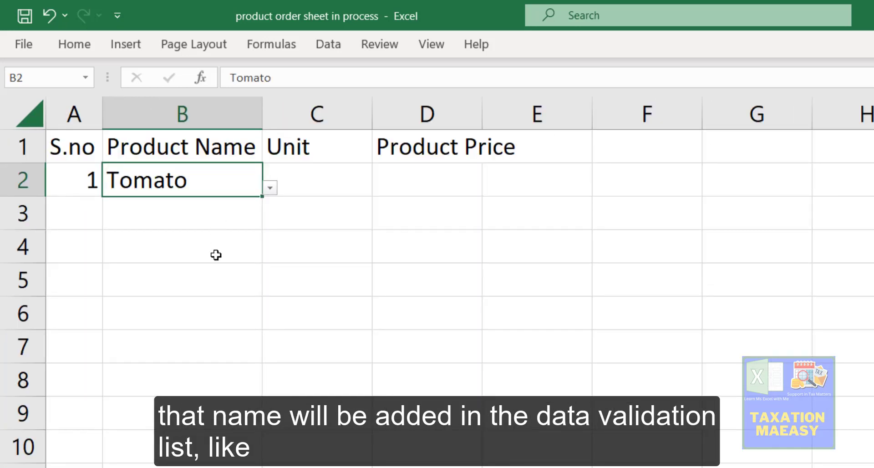
left_click(270, 188)
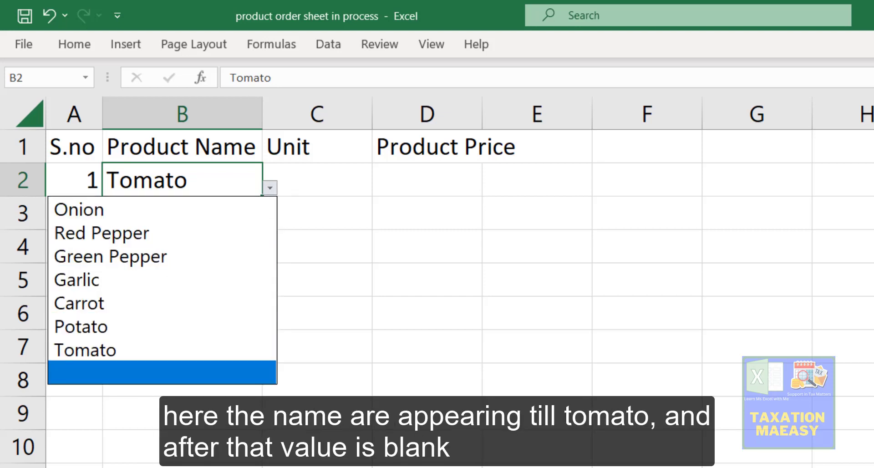
key("Escape")
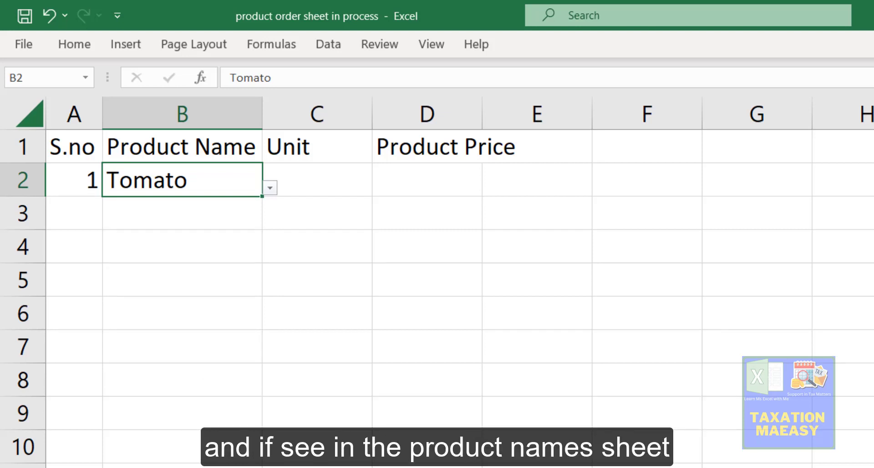
Add "Black peper" as a new product in B9 of the product names table and fill its unit in C9 from the row above.
key("ctrl+Page_Down")
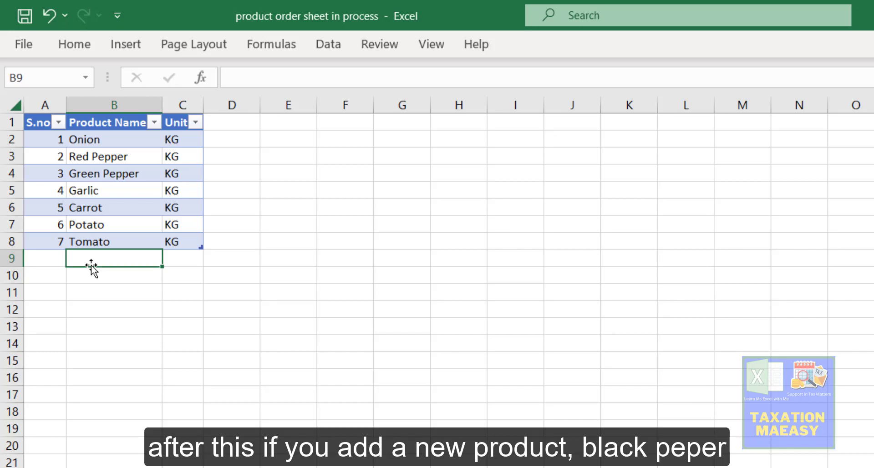
type("Bla")
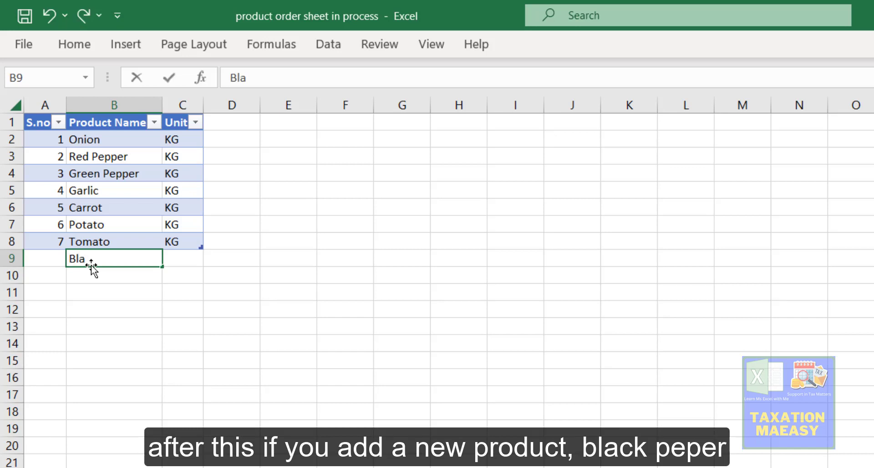
type("ck peper")
key("Return")
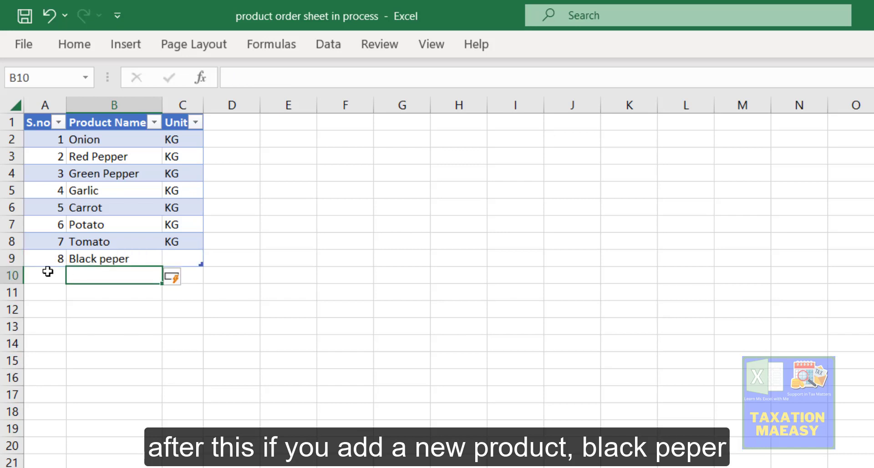
left_click(173, 258)
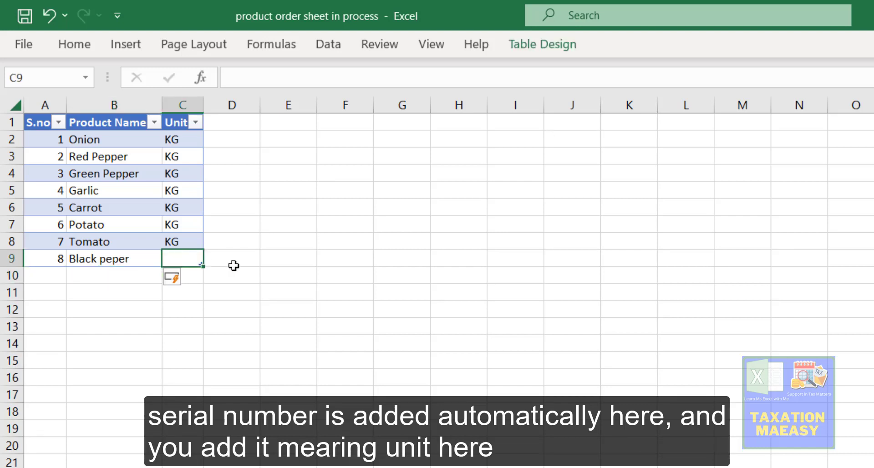
key("ctrl+d")
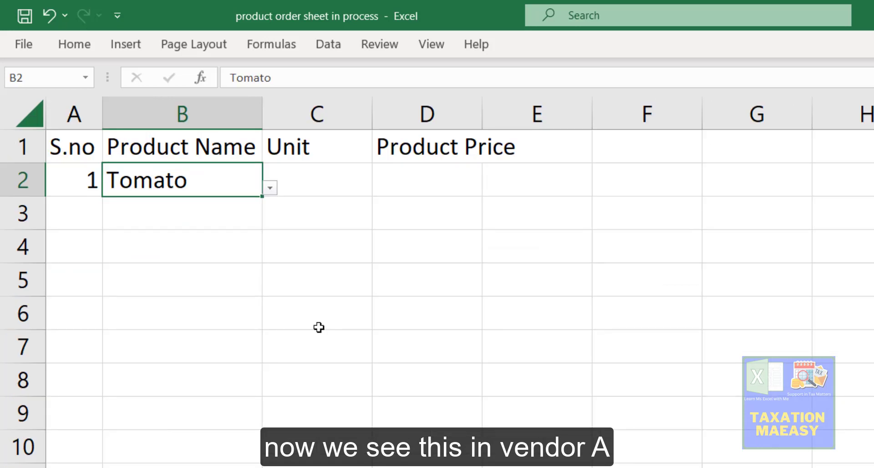
Check the vendor sheet's product validation lists in B2, B3 and B4 for the newly added product.
left_click(270, 187)
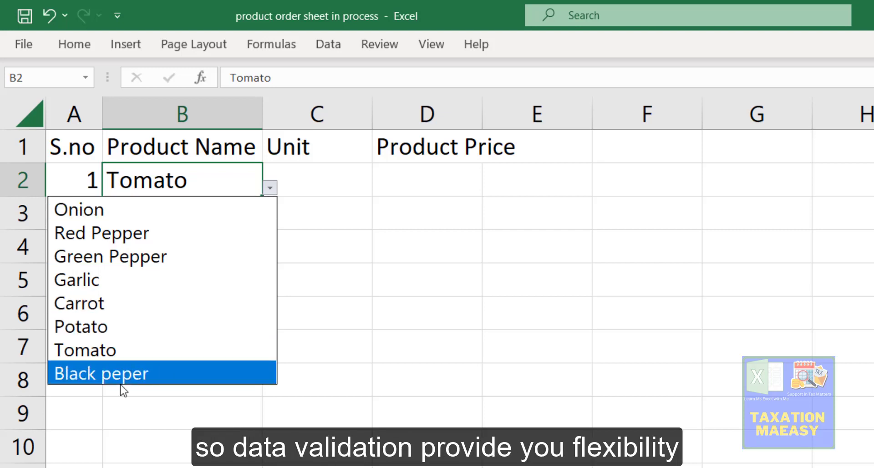
key("Escape")
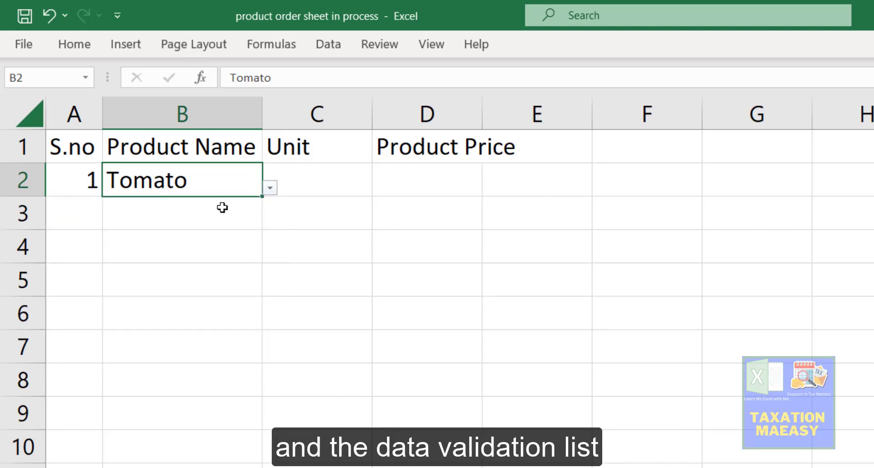
left_click(238, 213)
left_click(270, 222)
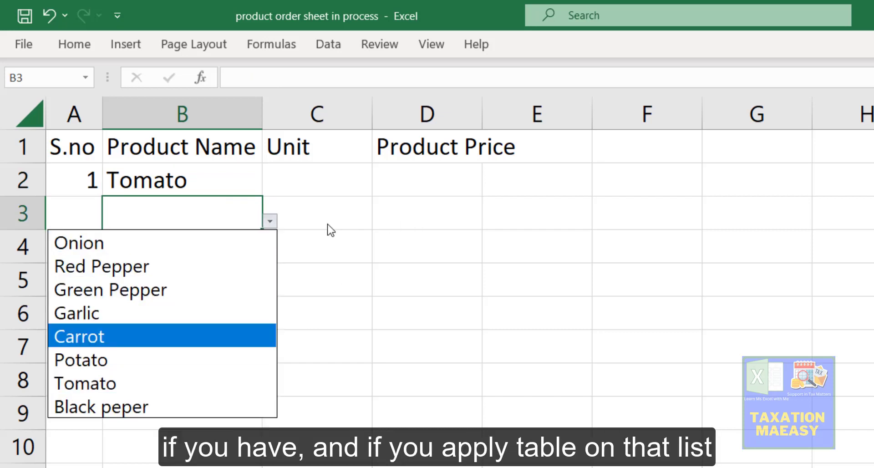
key("Escape")
left_click(196, 250)
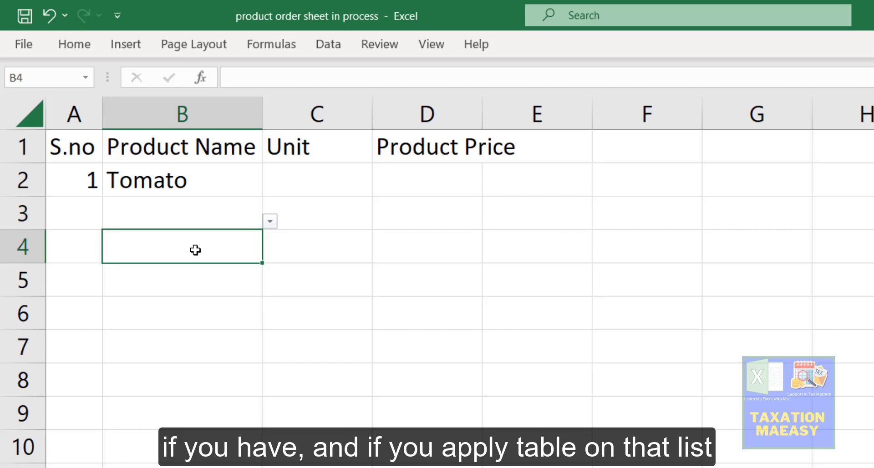
left_click(269, 256)
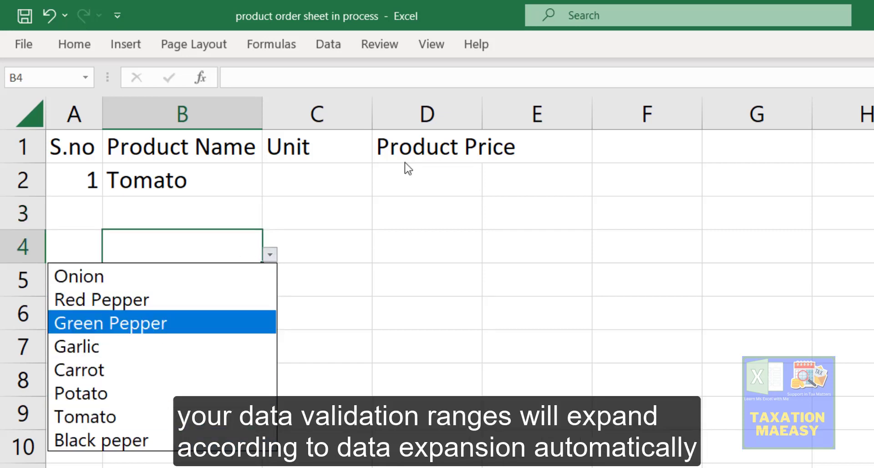
key("Escape")
left_click(189, 179)
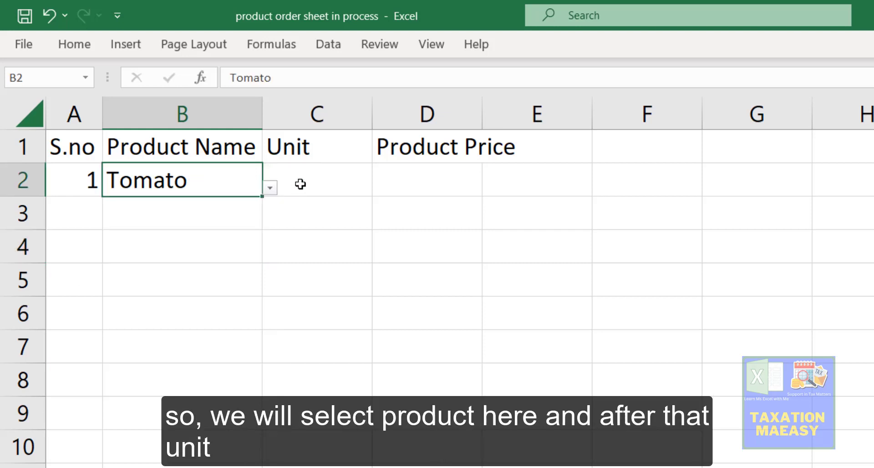
Start a VLOOKUP formula in C2 of the vendor sheet with the product name in B2 as the lookup value.
left_click(311, 173)
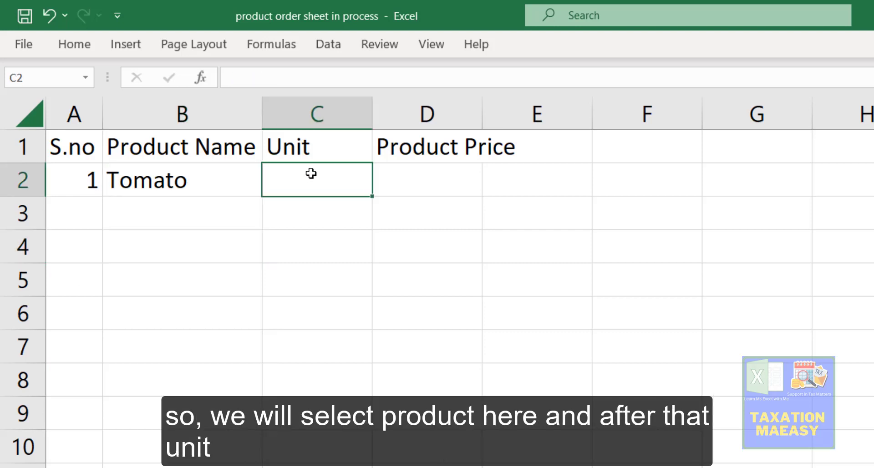
type("=vlo")
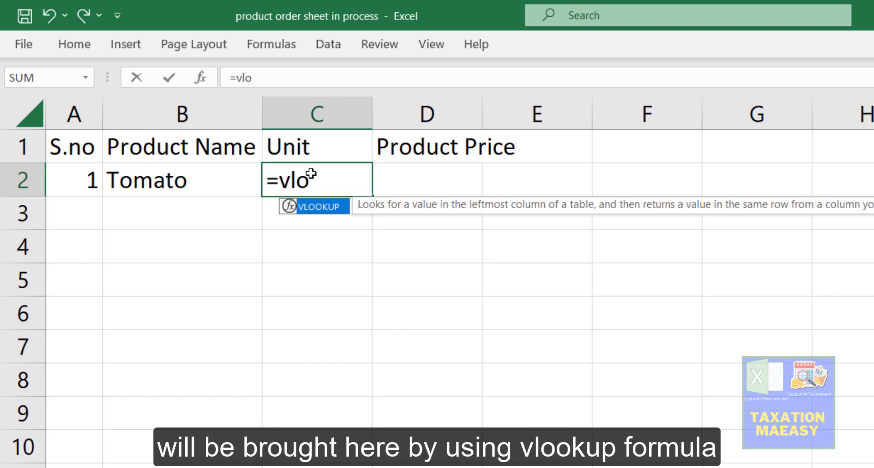
key("Tab")
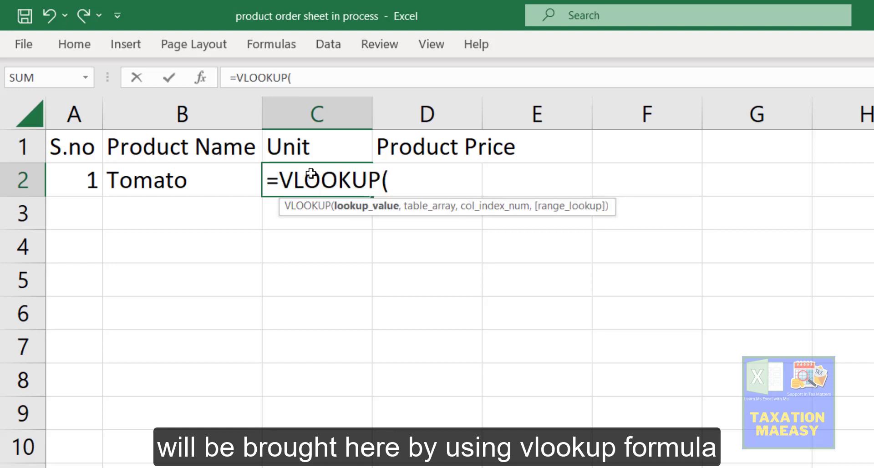
left_click(194, 183)
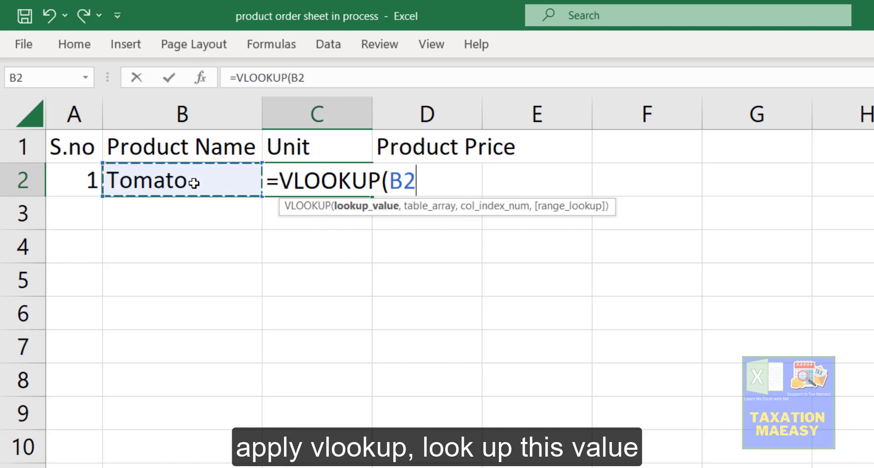
type(",")
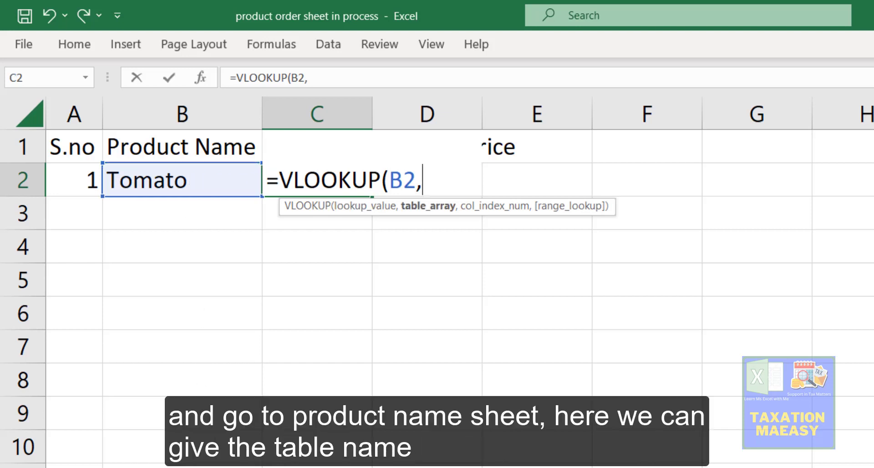
Set the lookup's table array to the Product Name and Unit columns, B2:C9, of the table on the Product Names sheet.
key("ctrl+Page_Down")
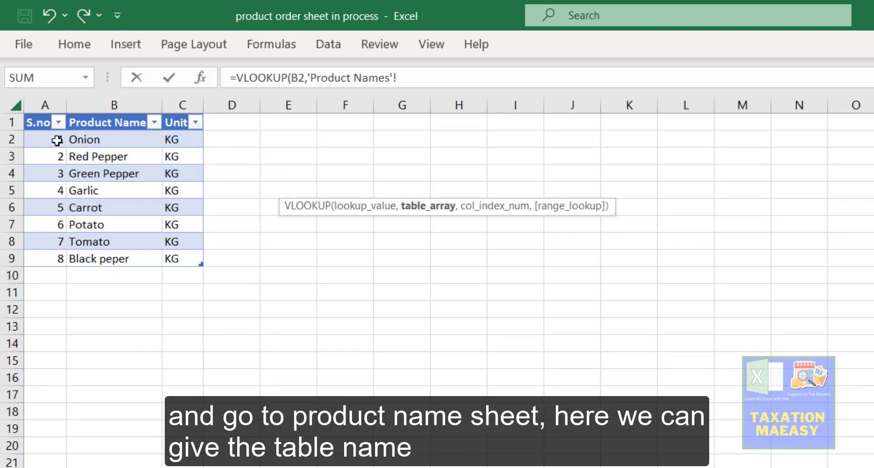
left_click(60, 140)
key("Up")
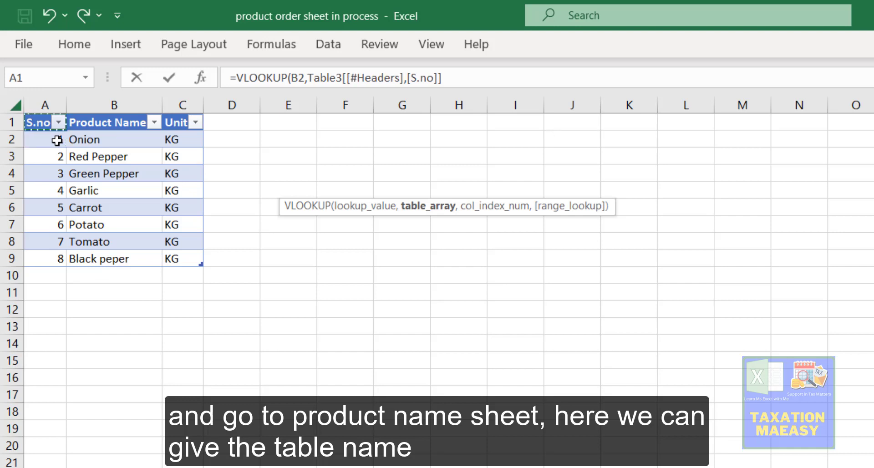
key("F2")
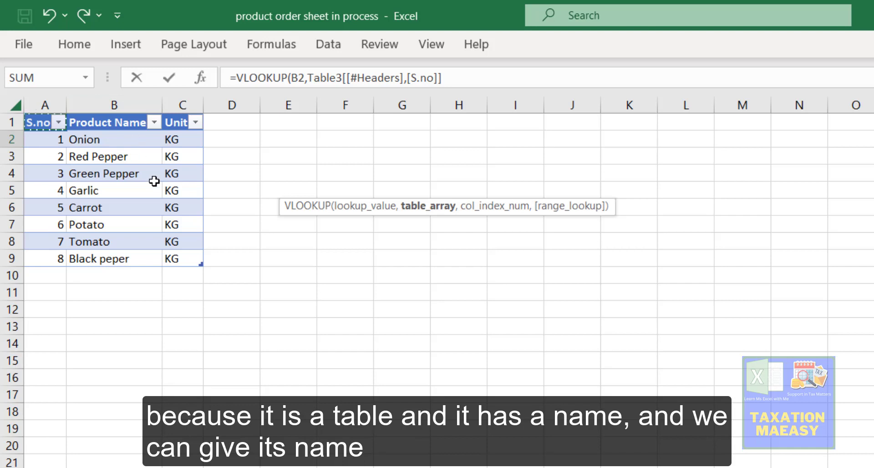
key("Right")
key("Down")
key("shift+Right")
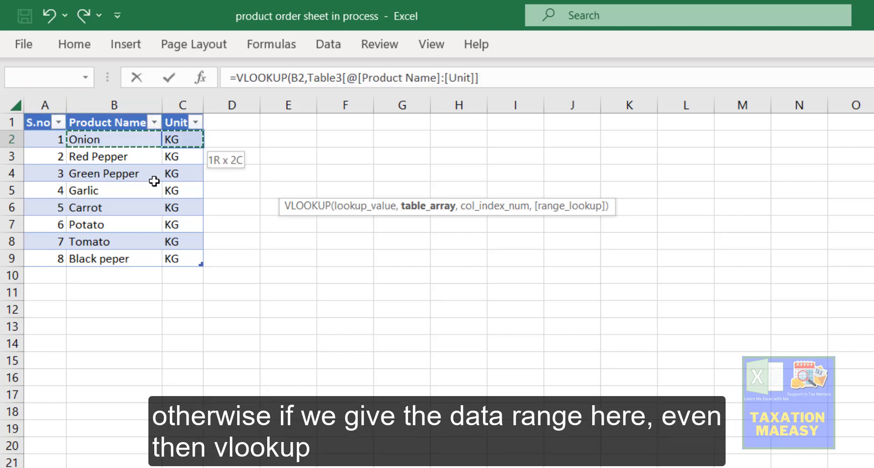
key("shift+Down")
key("shift+Down")
key("shift+Down")
key("shift+Down")
key("shift+Down")
key("shift+Down")
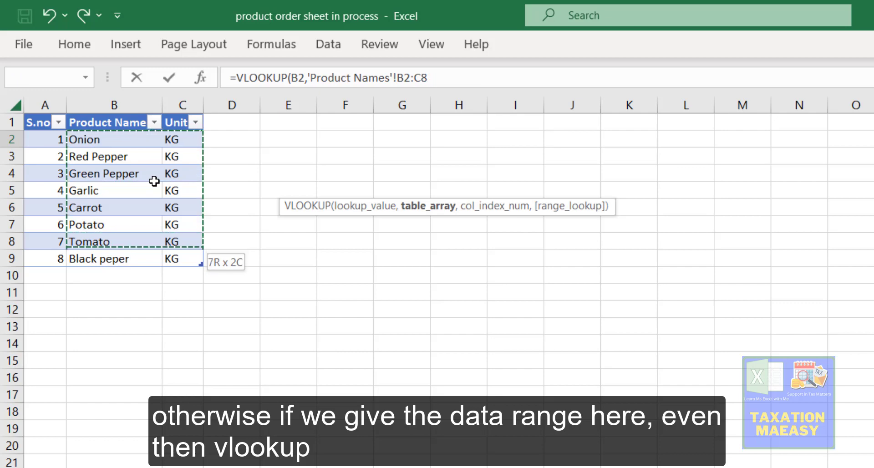
key("shift+Down")
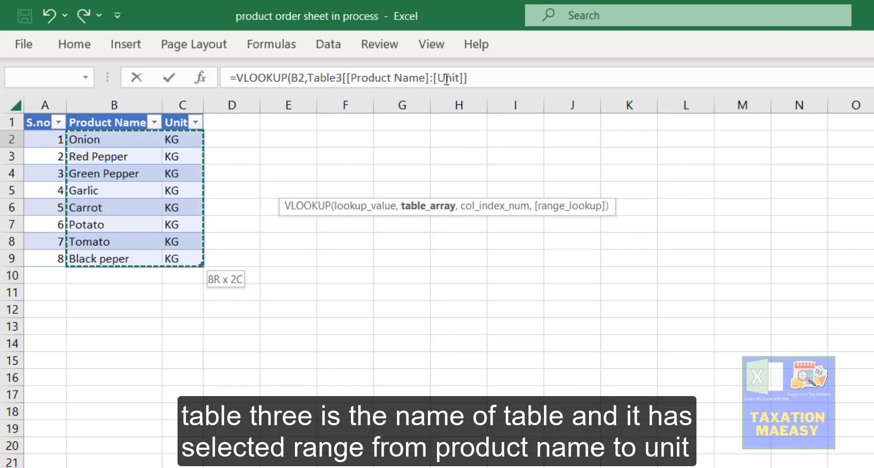
Complete the VLOOKUP formula with column index 2 and 0 for an exact match.
left_click(473, 81)
type(",2")
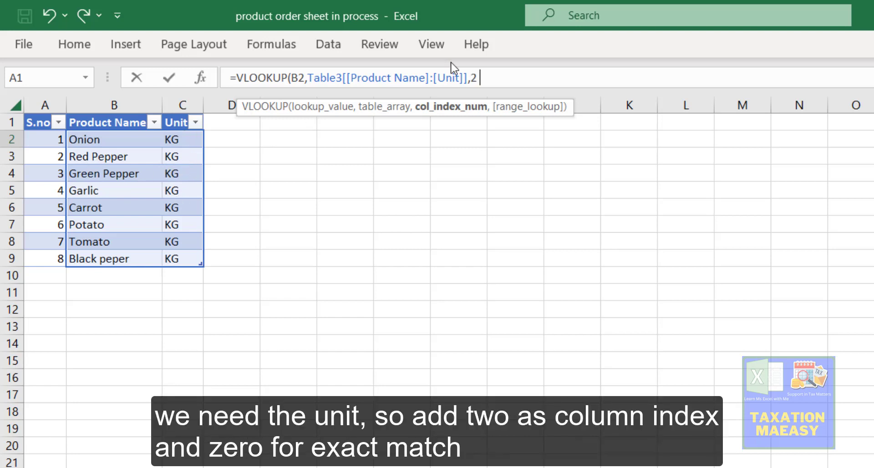
type(",0")
key("Return")
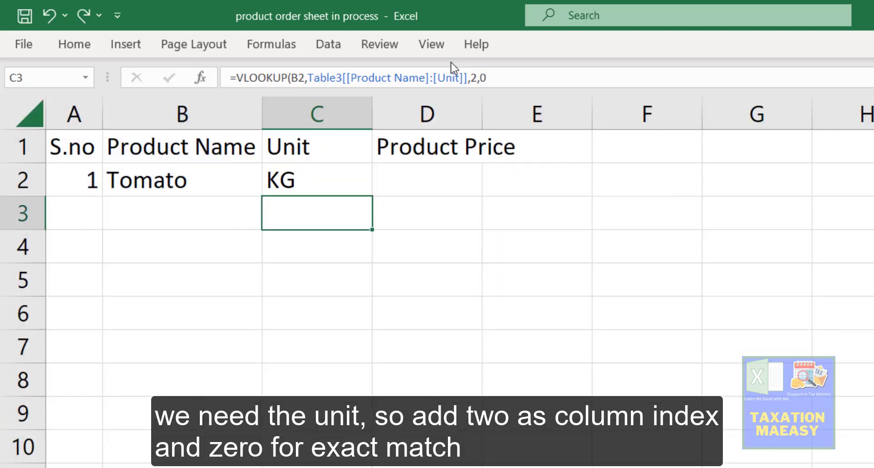
Examine column B downward to see how far the product name data validation has been applied.
key("Up")
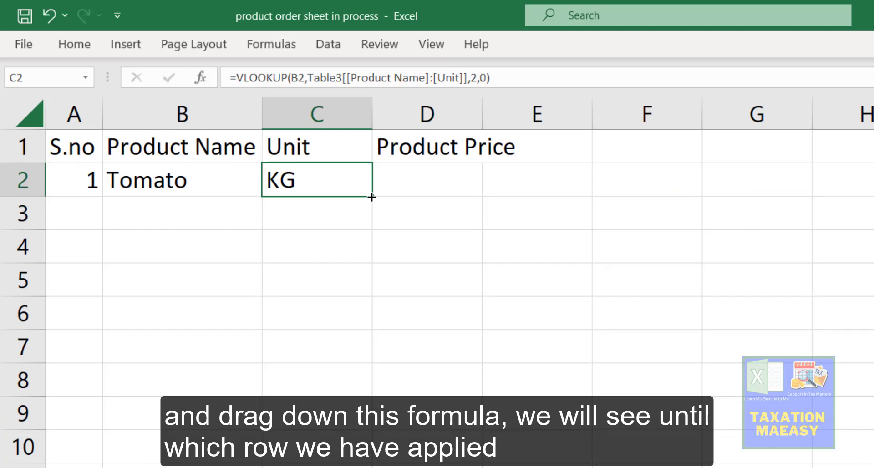
left_click(232, 255)
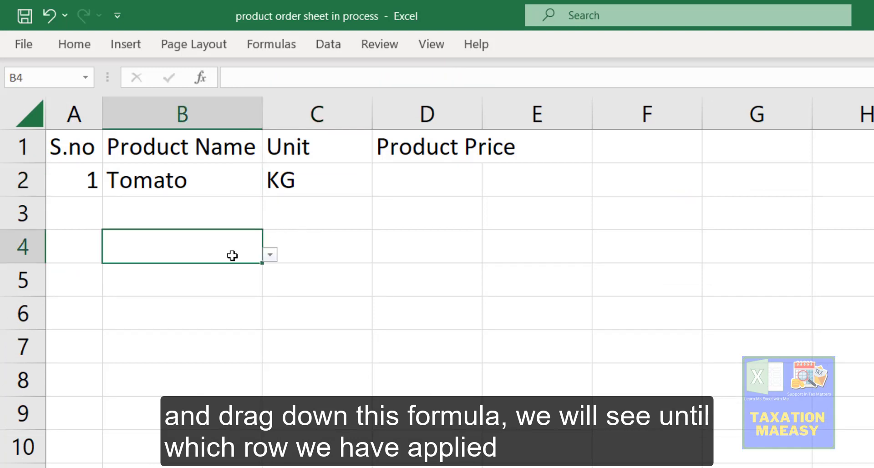
key("Down")
key("Down")
key("Down")
key("Down")
key("Down")
key("Down")
key("Down")
key("Down")
key("Down")
key("Down")
key("Down")
key("Down")
key("Down")
key("Down")
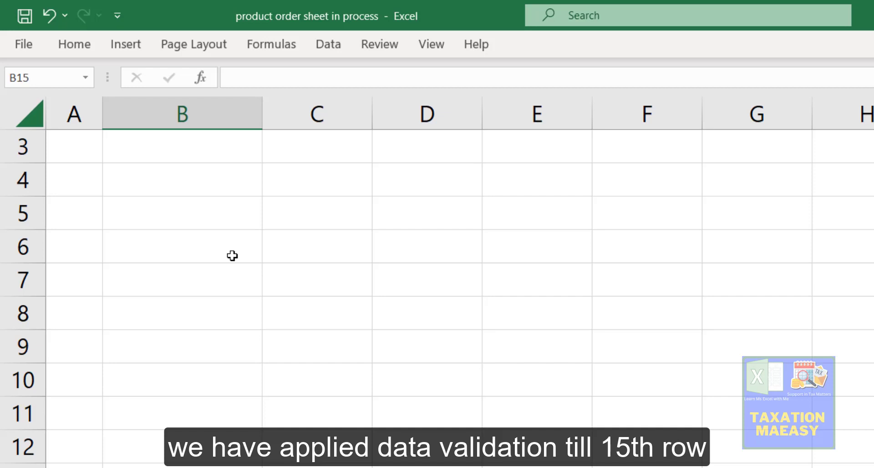
key("Up")
key("Right")
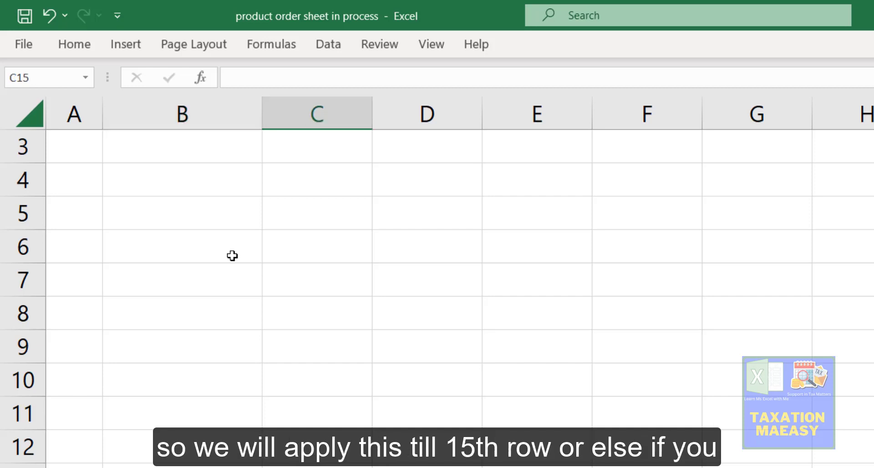
Fill the VLOOKUP formula from C2 down the Unit column and inspect the result in C3 beside the blank B3.
key("ctrl+Up")
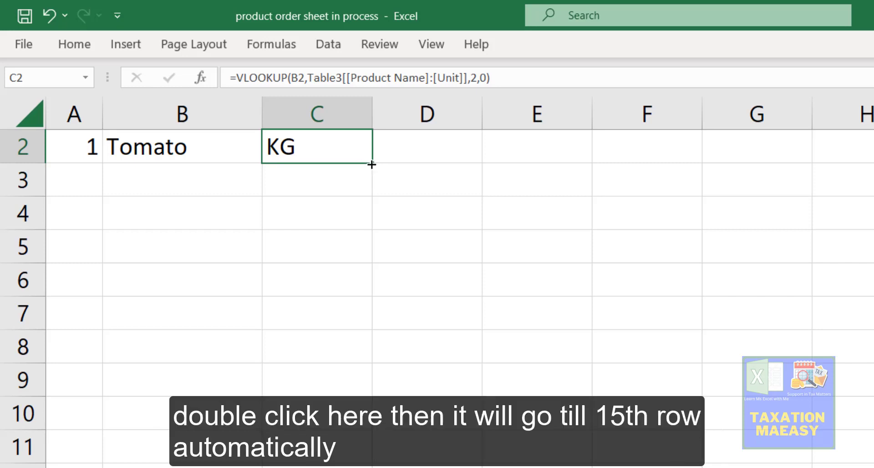
double_click(372, 164)
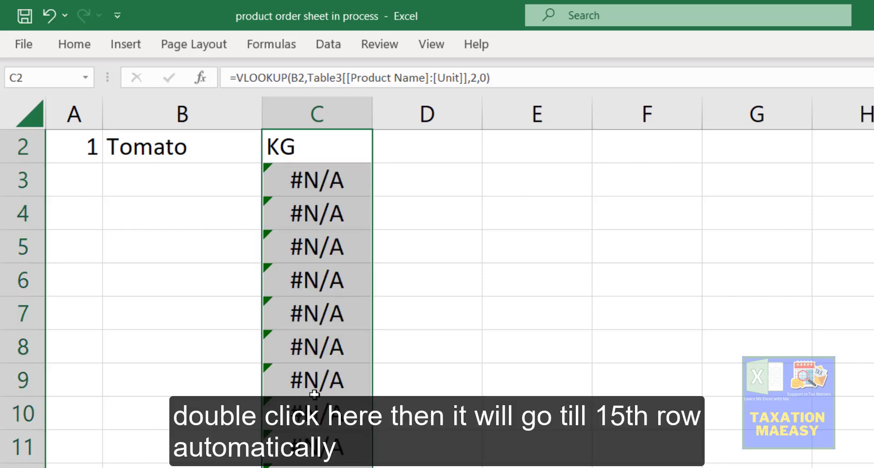
key("Up")
key("Down")
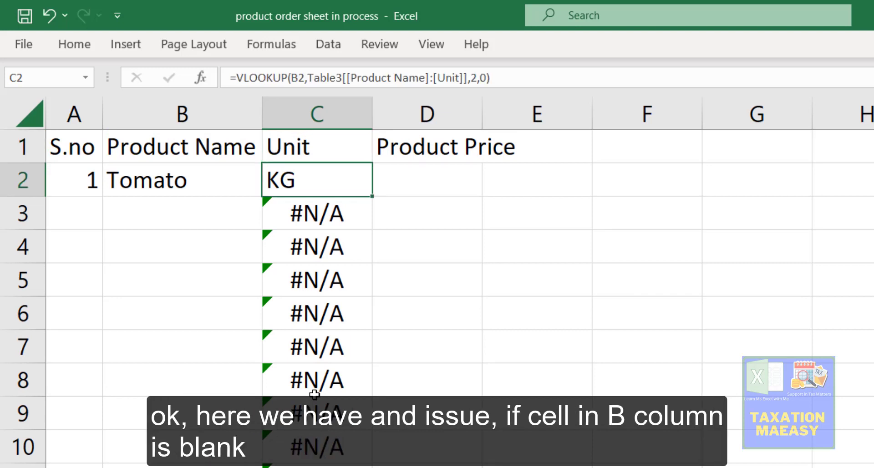
left_click(169, 222)
left_click(303, 216)
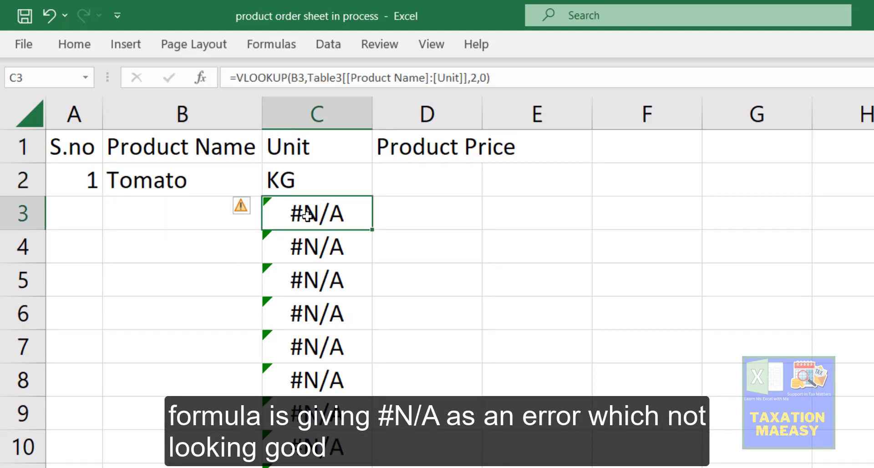
Wrap the VLOOKUP formula in C2 in IFERROR with "" as the value returned on an error.
left_click(314, 181)
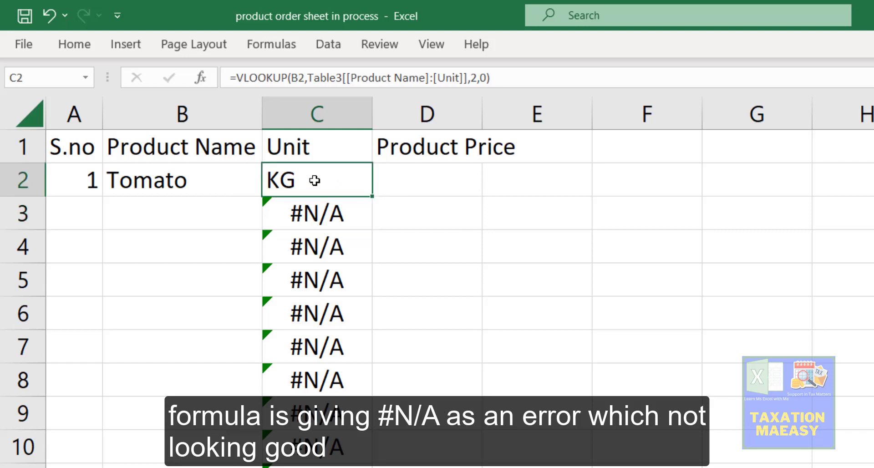
left_click(240, 78)
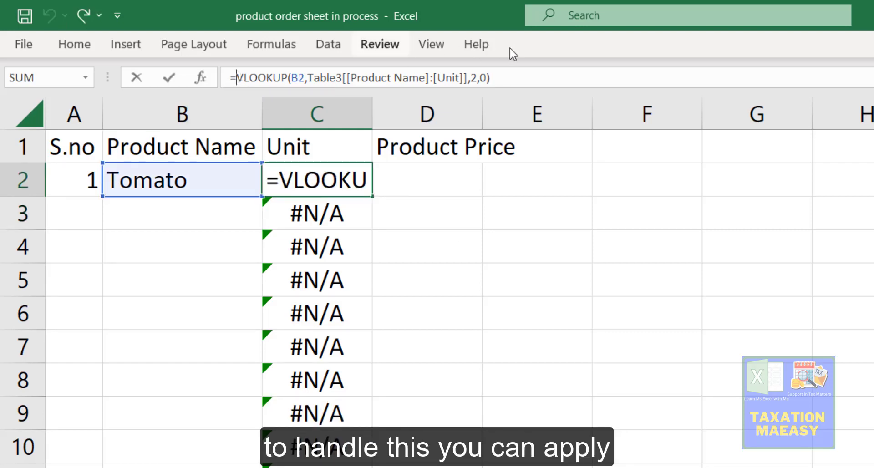
type("iferr")
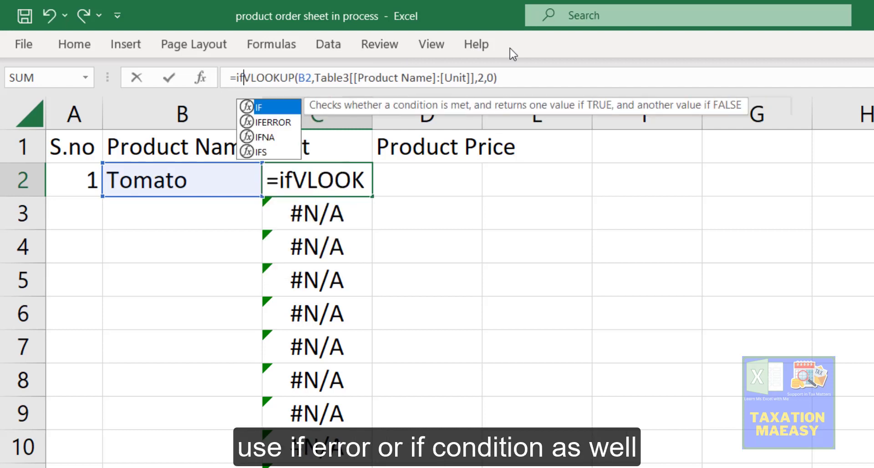
key("Tab")
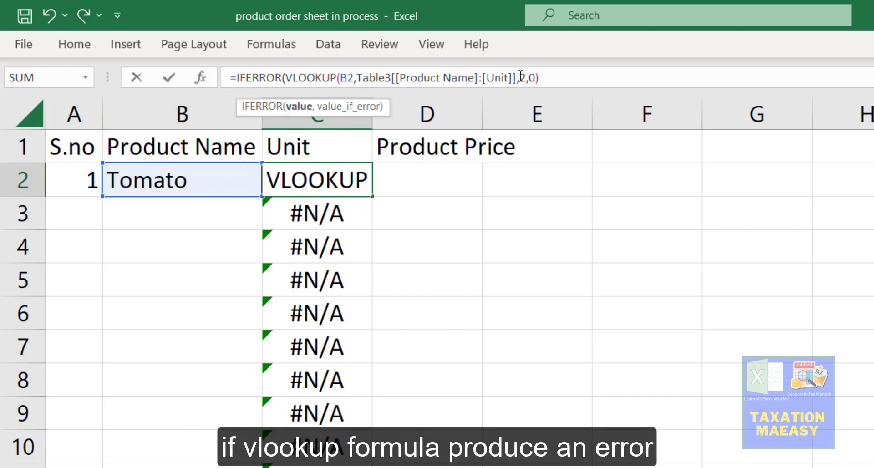
left_click(559, 80)
type(",")
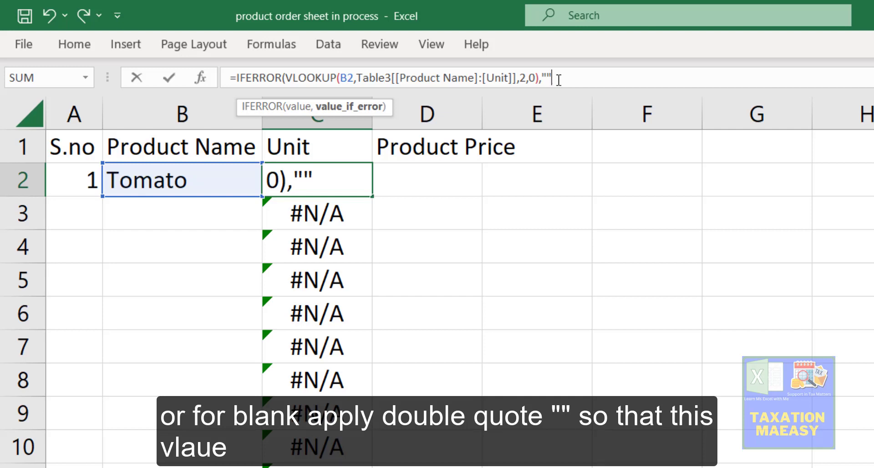
type(")")
key("Return")
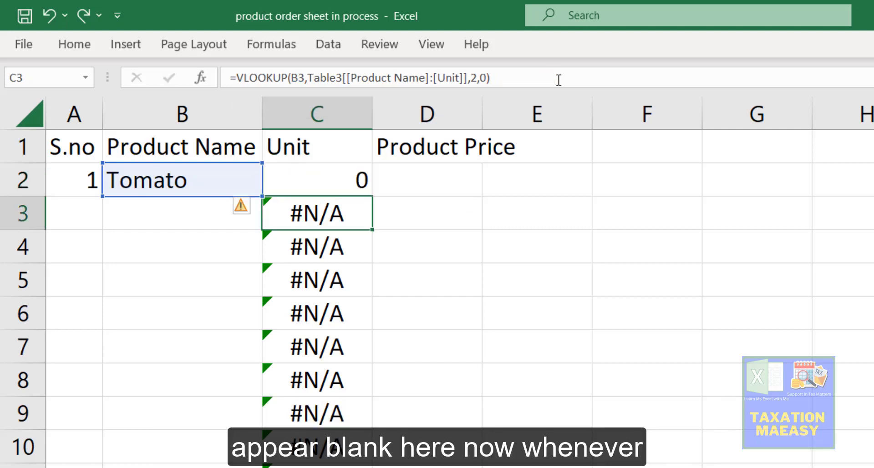
Fill the IFERROR formula from C2 down over the rest of the Unit column.
left_click(505, 118)
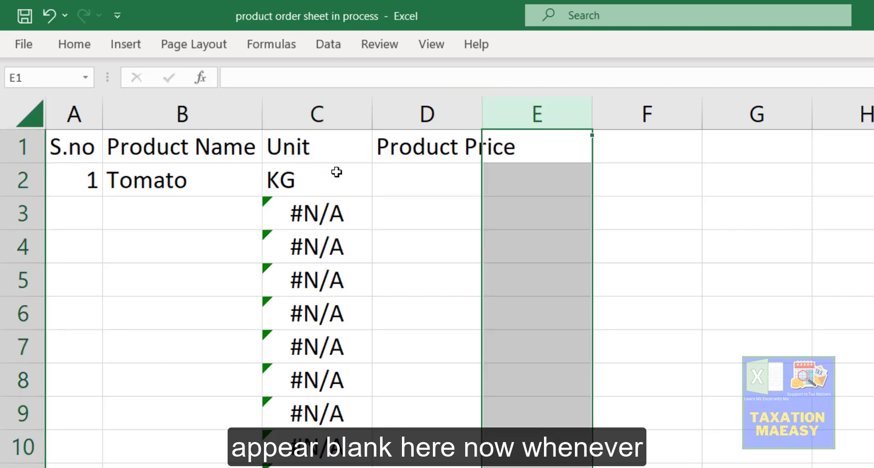
left_click(337, 174)
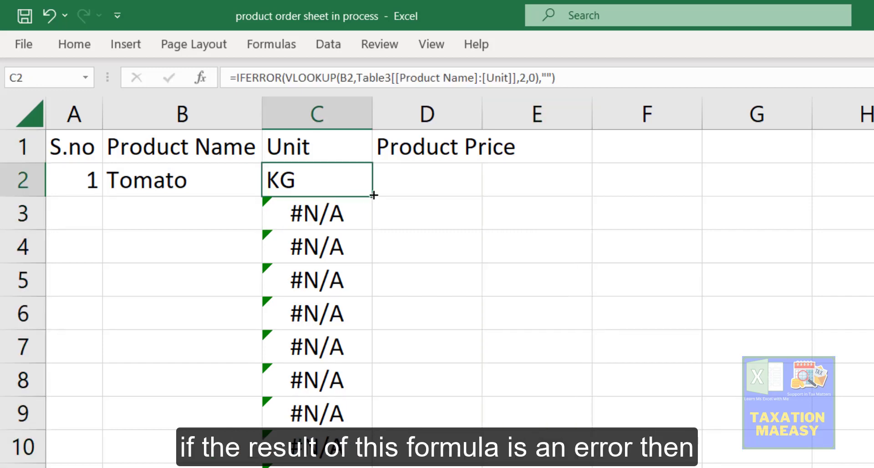
double_click(374, 195)
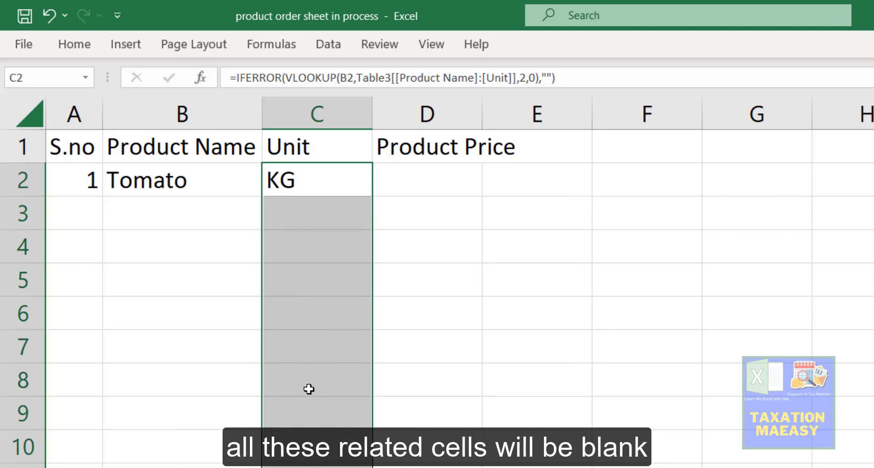
Choose Onion as the product in B3 from its validation list and check the unit formula in C3.
left_click(156, 222)
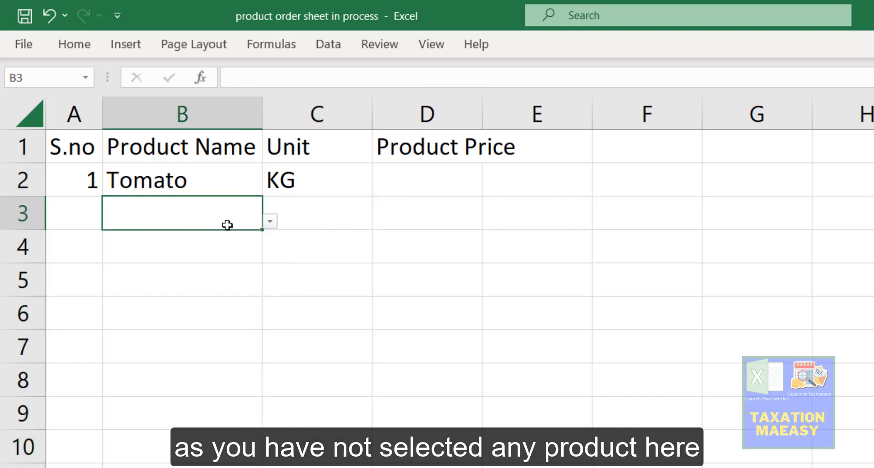
left_click(270, 222)
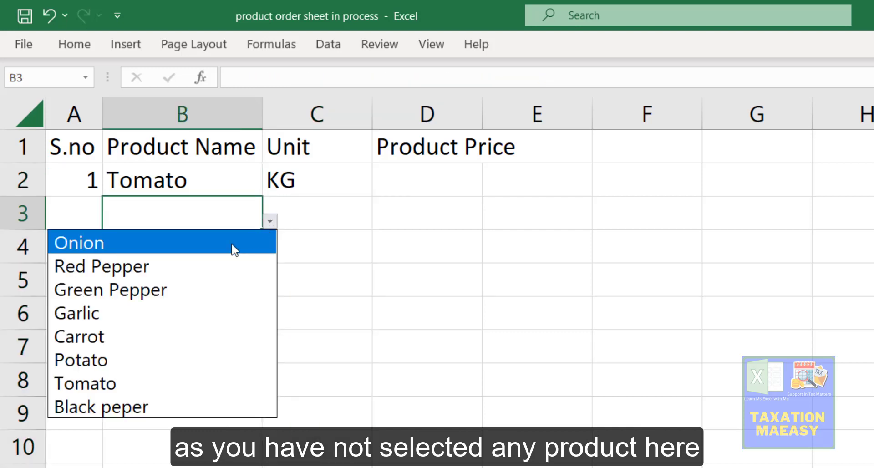
left_click(198, 248)
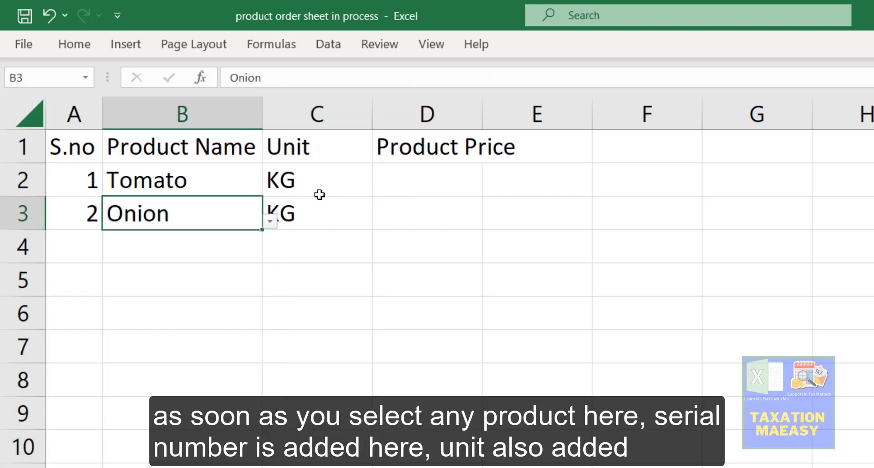
left_click(279, 222)
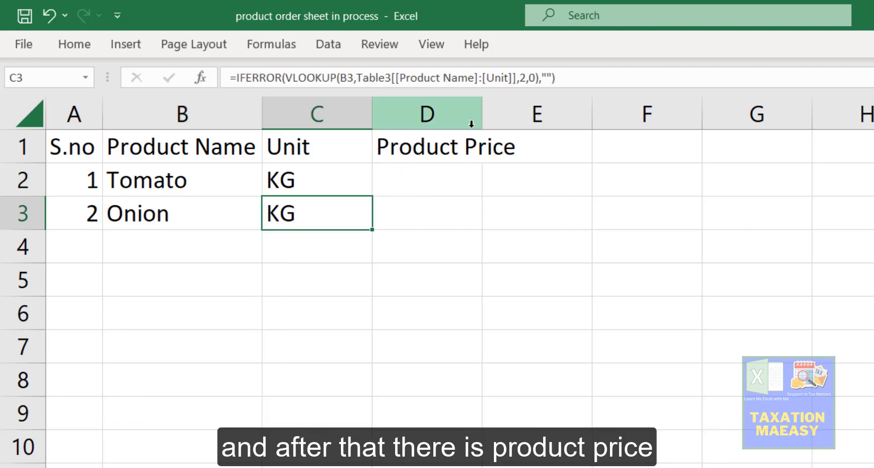
Autofit the width of column D to the Product Price heading.
double_click(481, 114)
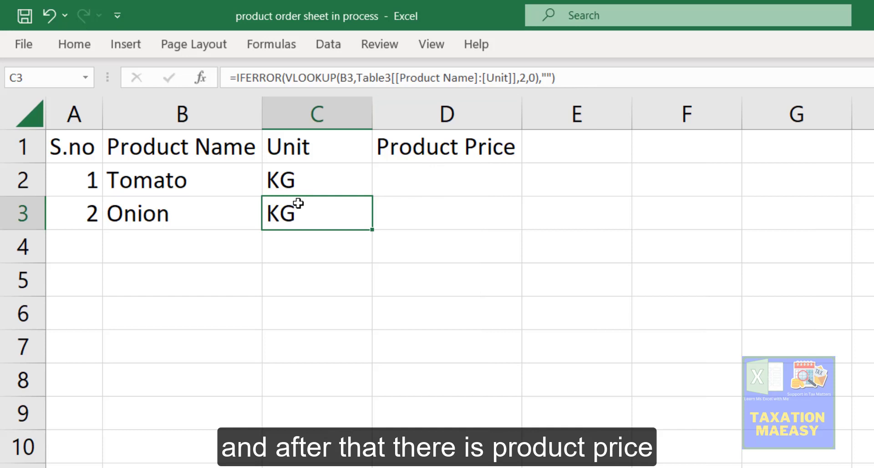
Enter the vendor's product prices: 80 for Tomato in D2 and 150 for Onion in D3.
left_click(454, 176)
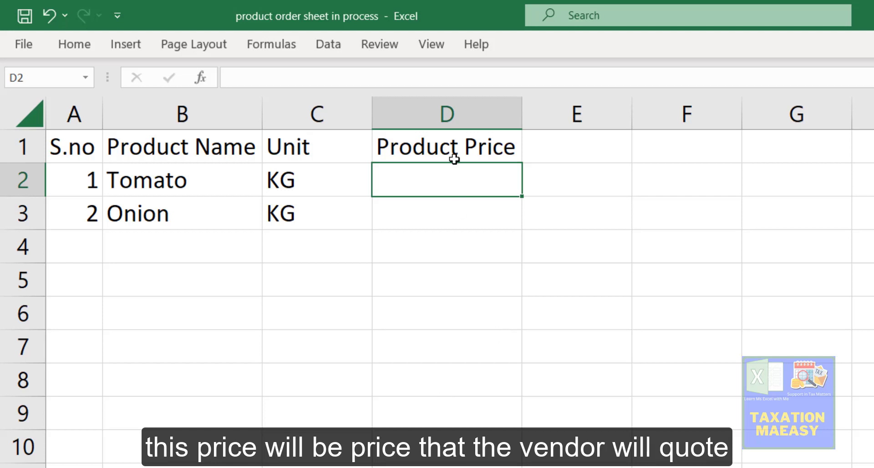
left_click(189, 193)
left_click(418, 184)
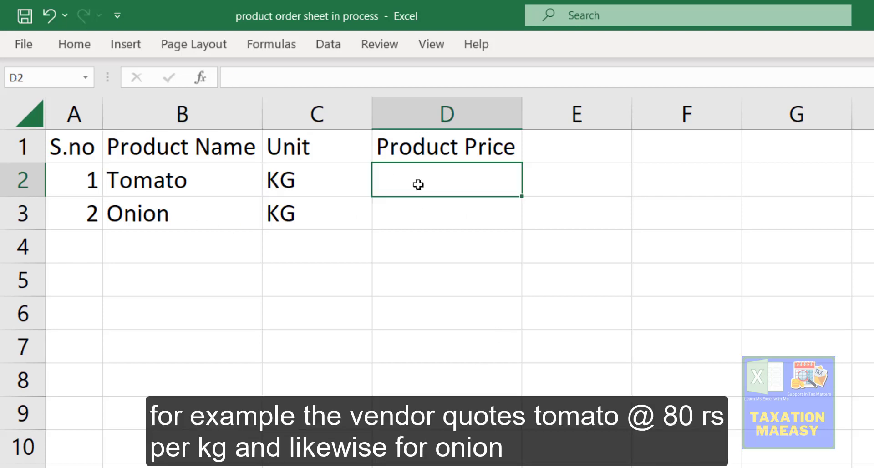
type("80")
key("Return")
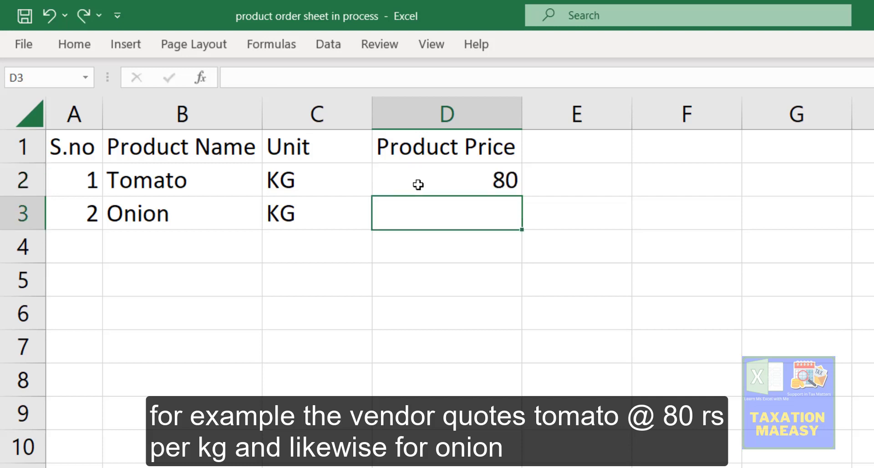
type("150")
key("Return")
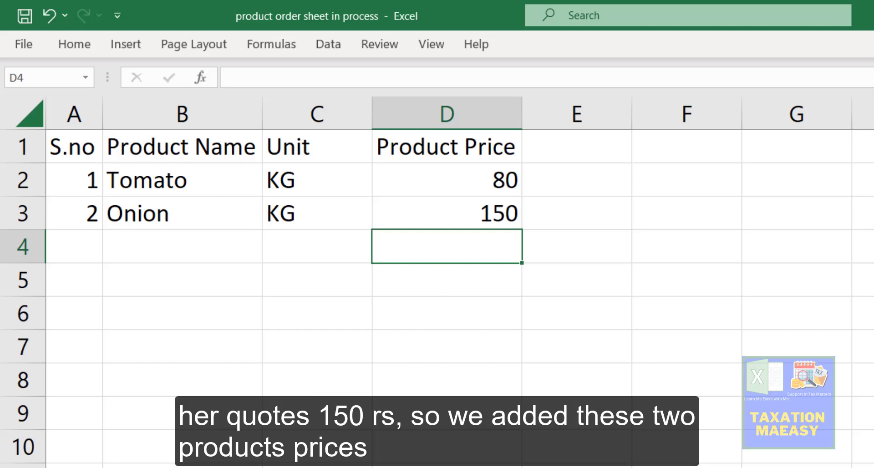
Copy the headings in A1:D1 and paste them into A1 of the empty vendor B sheet.
key("ctrl+Page_Down")
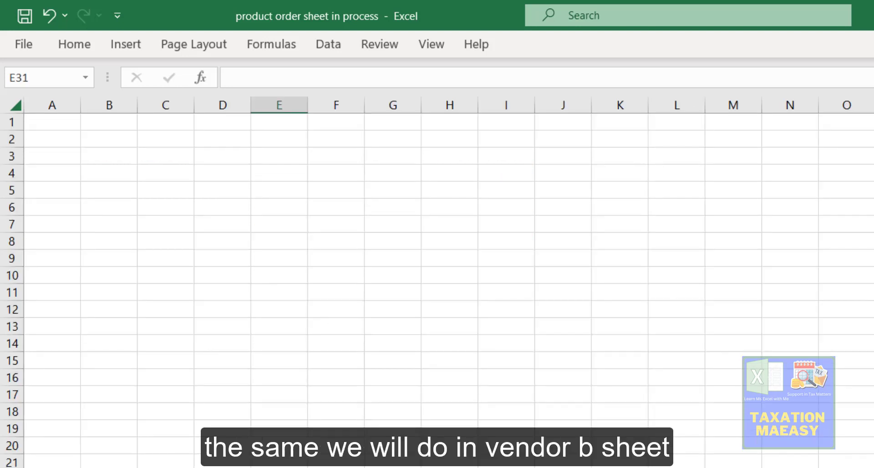
key("ctrl+Page_Up")
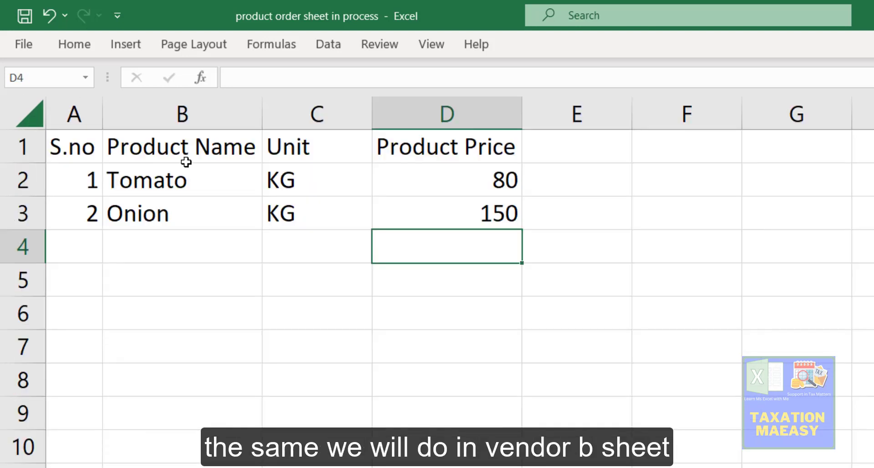
left_click(69, 142)
key("shift+Right")
key("shift+Right")
key("shift+Right")
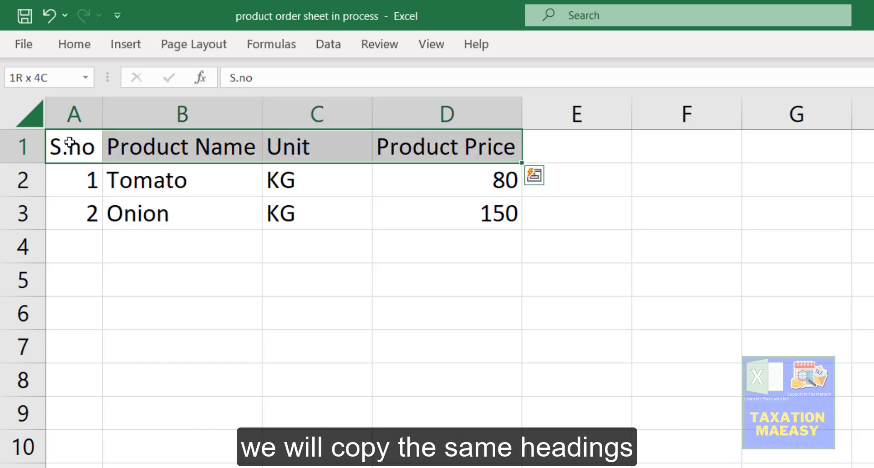
key("ctrl+c")
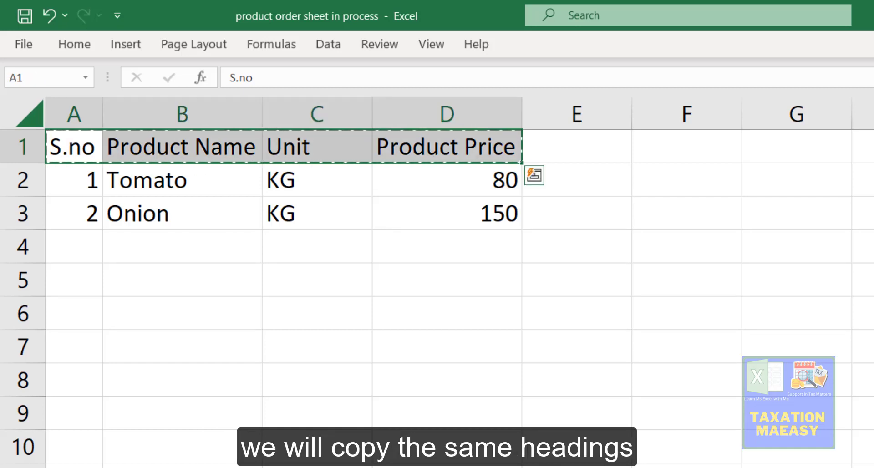
key("ctrl+Page_Down")
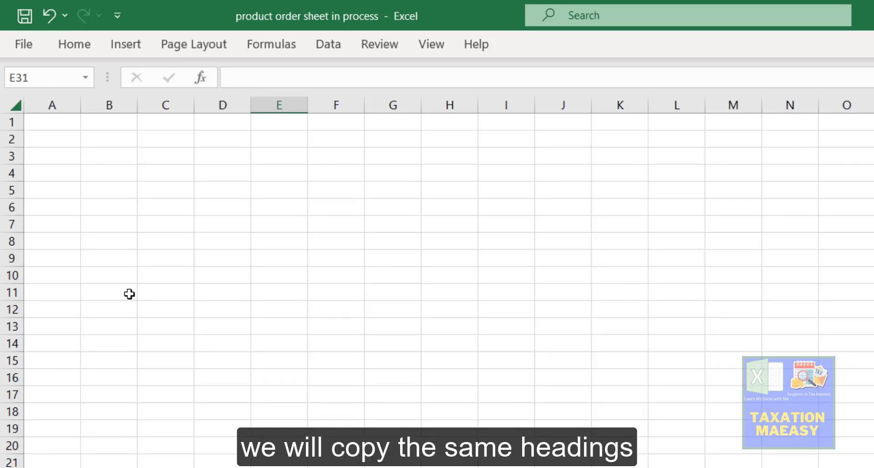
left_click(51, 121)
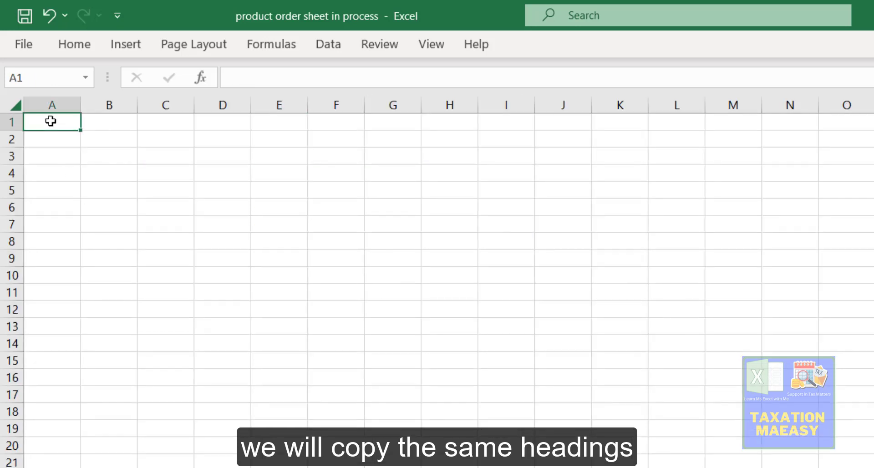
key("ctrl+v")
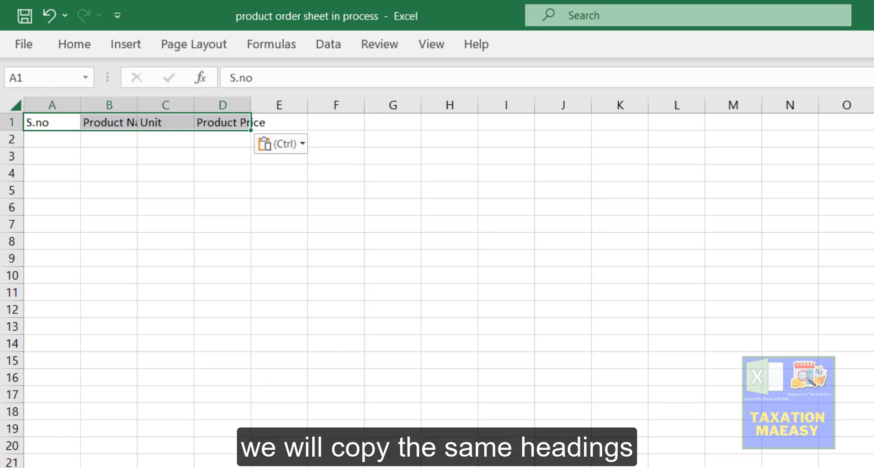
Autofit the widths of the Product Name, S.no and Product Price columns to their headings on the vendor B sheet.
scroll(437, 282, "up", 4, "ctrl")
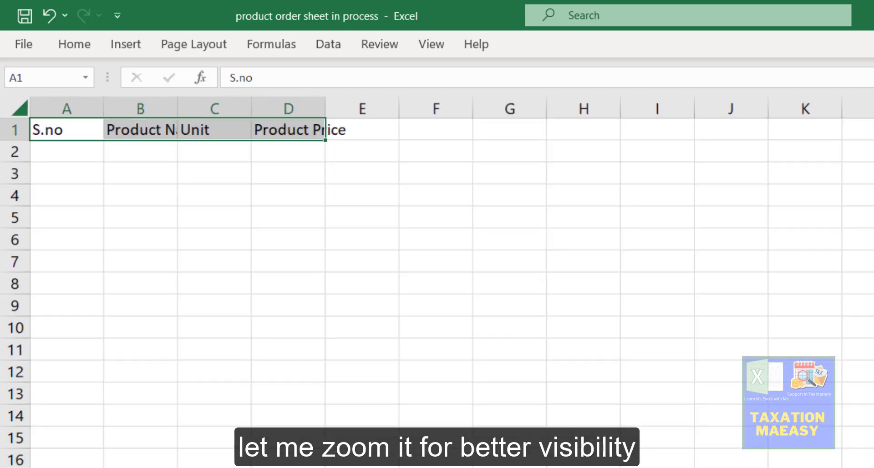
scroll(521, 250, "up", 2, "ctrl")
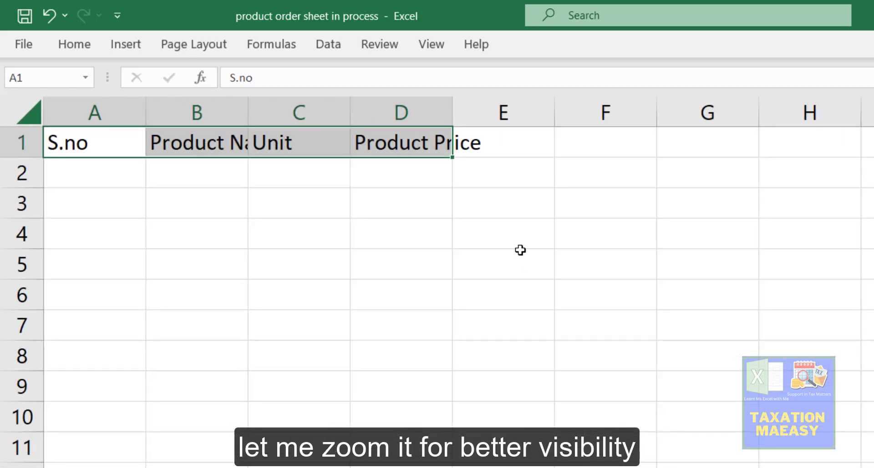
double_click(248, 111)
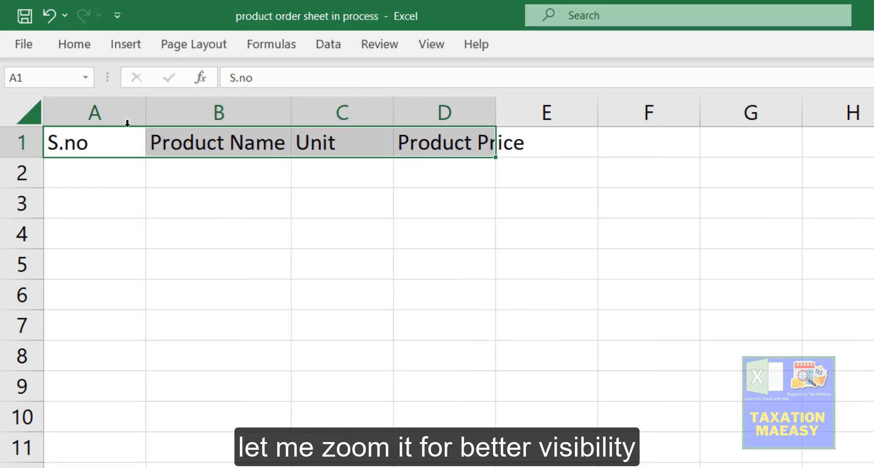
double_click(146, 111)
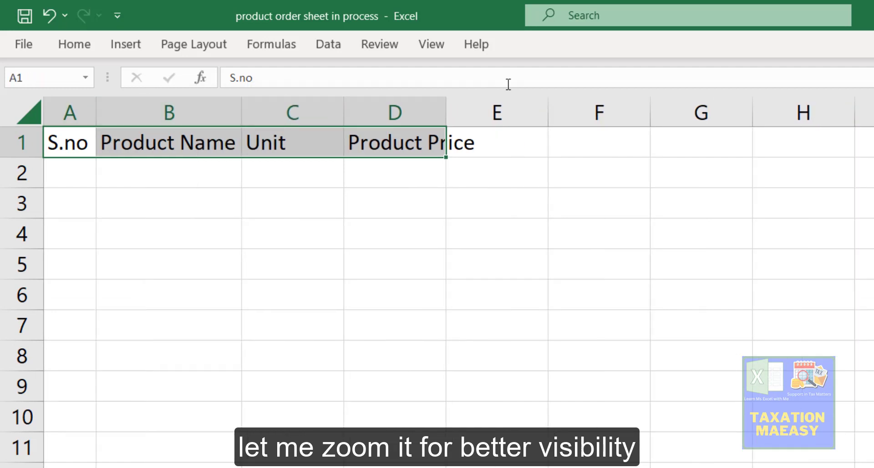
double_click(446, 112)
Start an IF formula in A2 that tests whether B2 equals "" and returns "" when true.
left_click(77, 176)
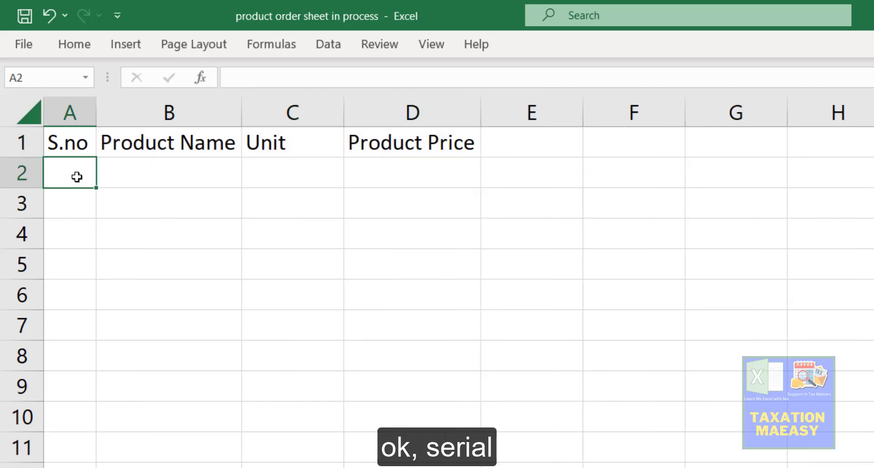
type("=")
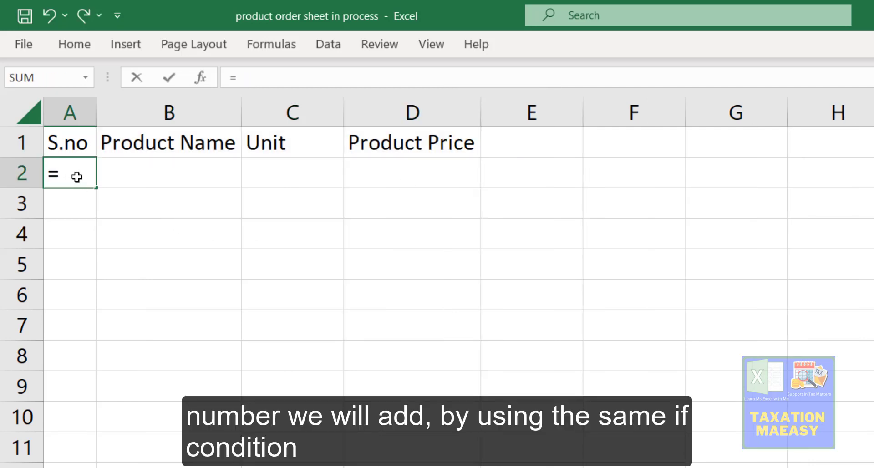
type("if")
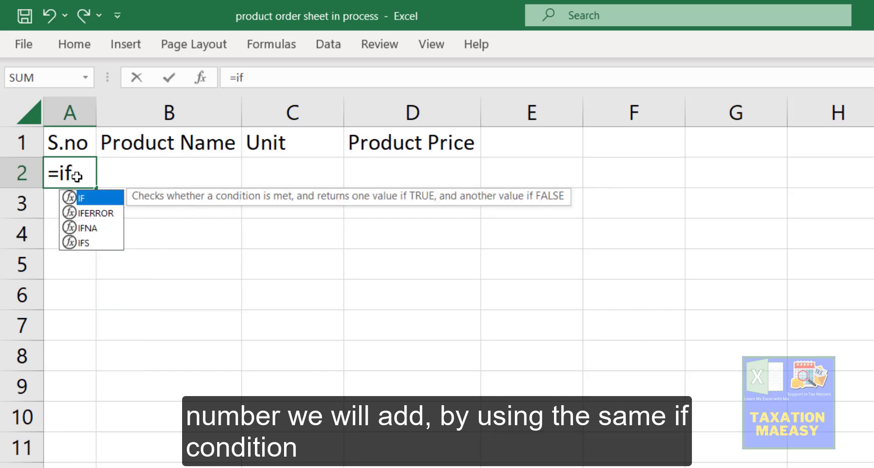
key("Tab")
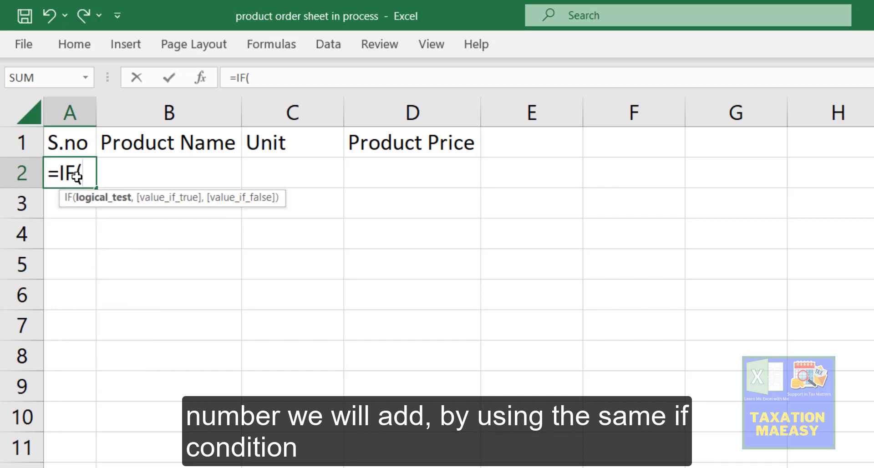
left_click(151, 167)
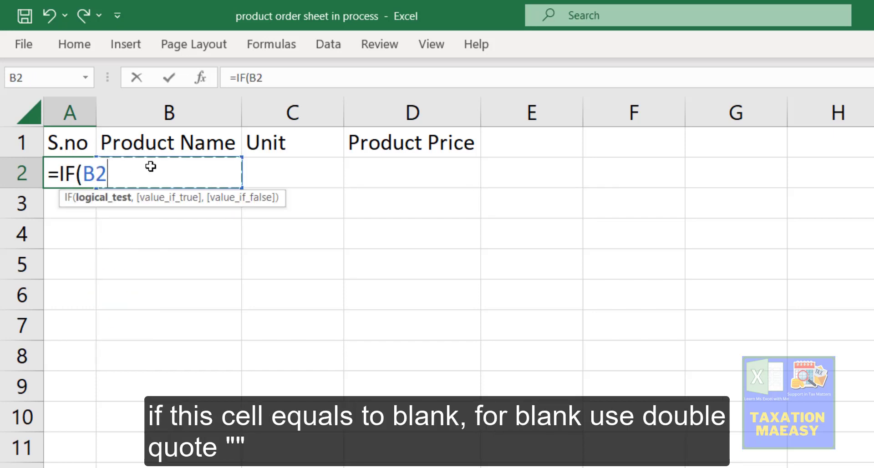
type("=")
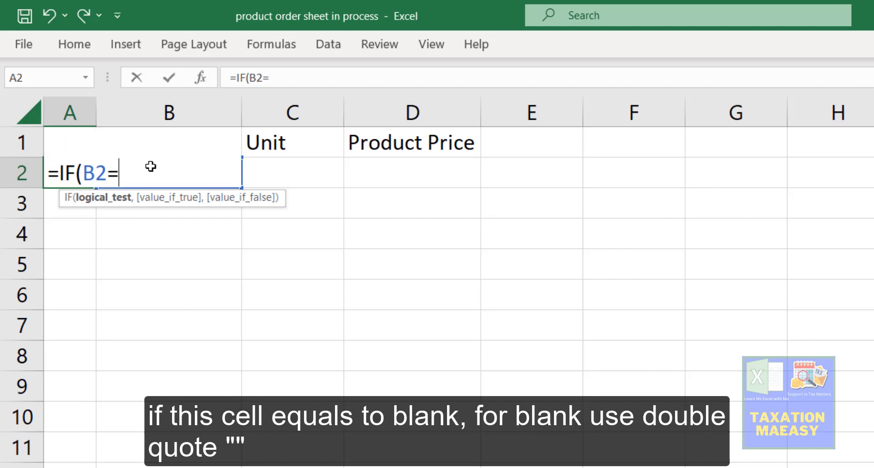
type("\"\",")
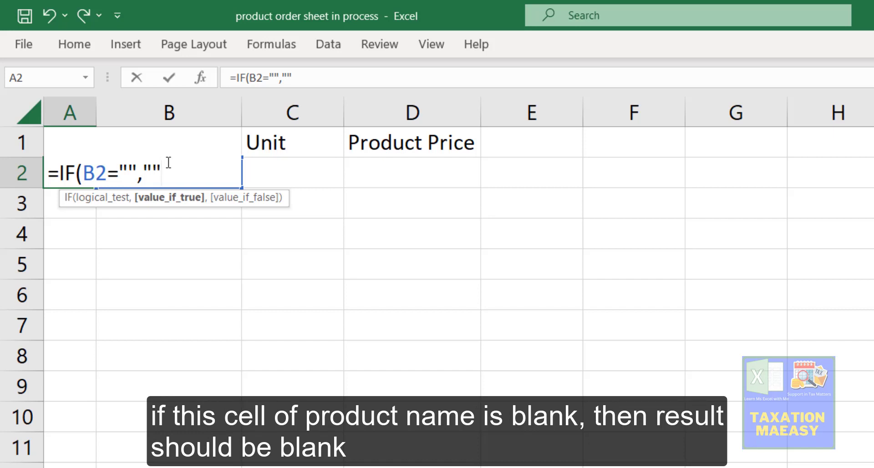
Complete the IF formula in A2 with ROW(A2)-1 as the value if false.
type(",r")
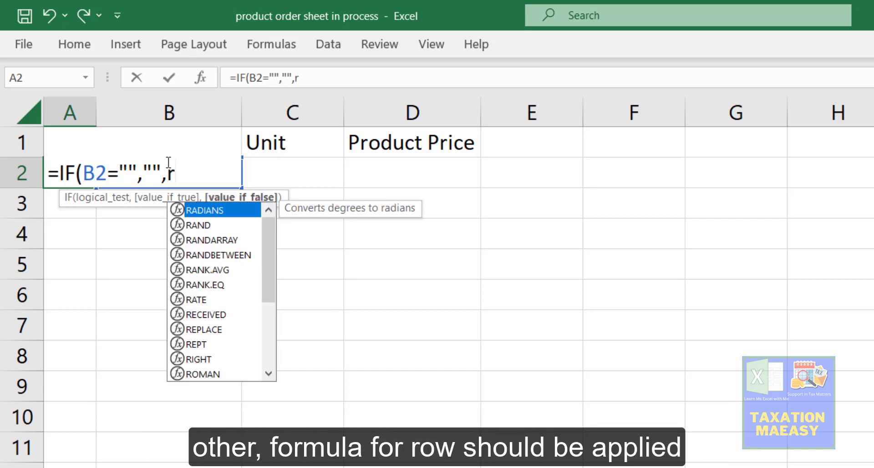
type("ow")
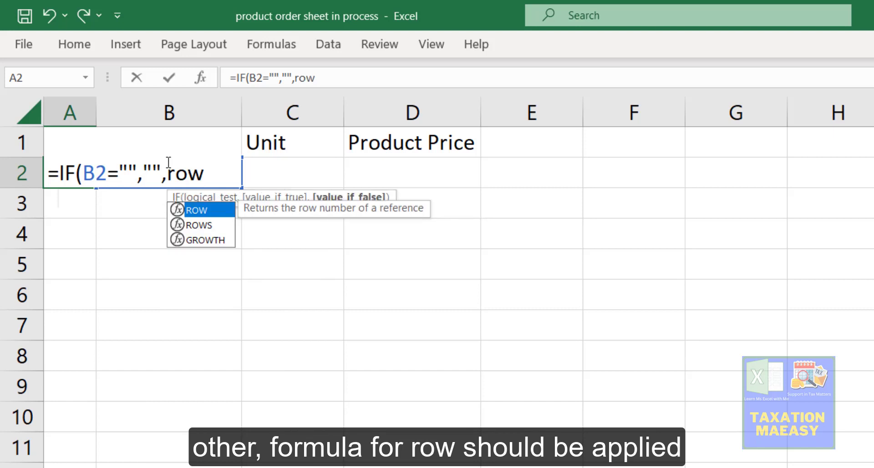
key("Tab")
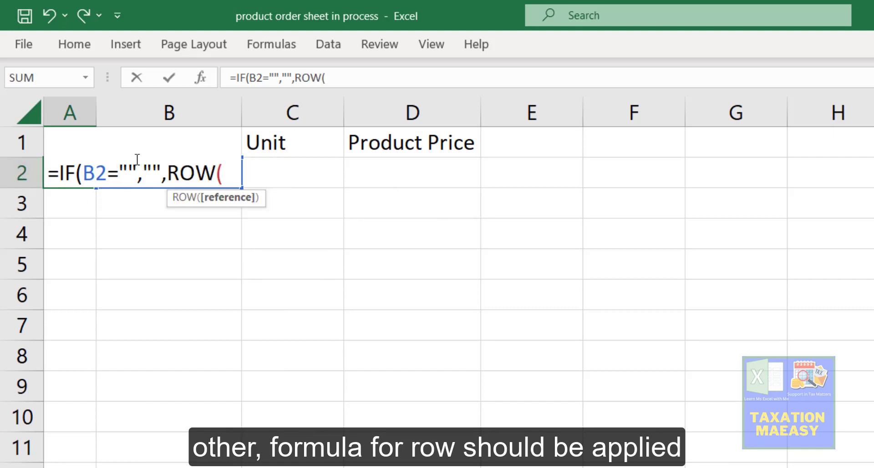
type("a2")
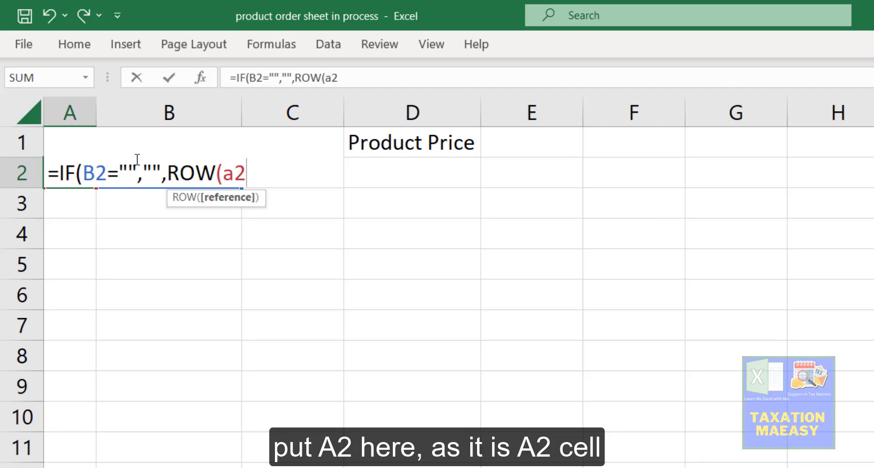
type("(")
key("BackSpace")
type(")")
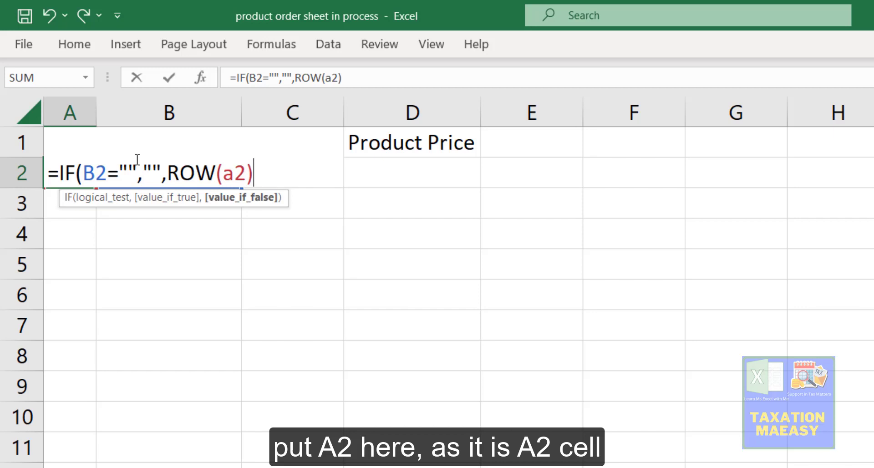
type("-1")
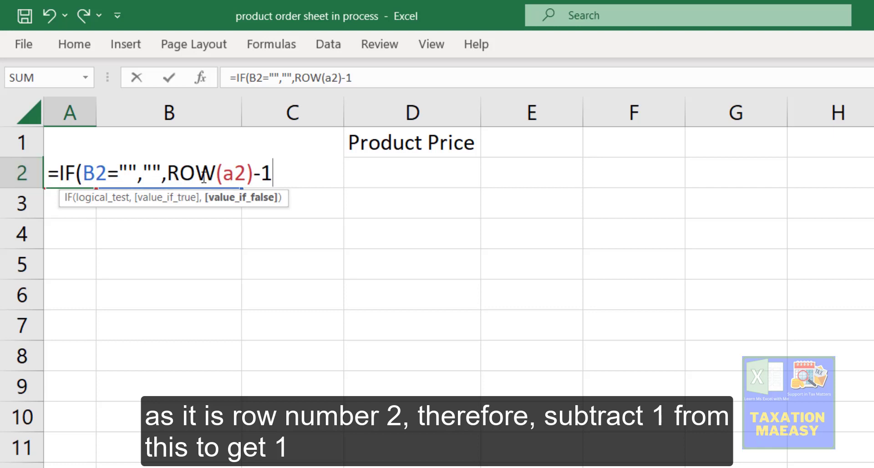
type("(")
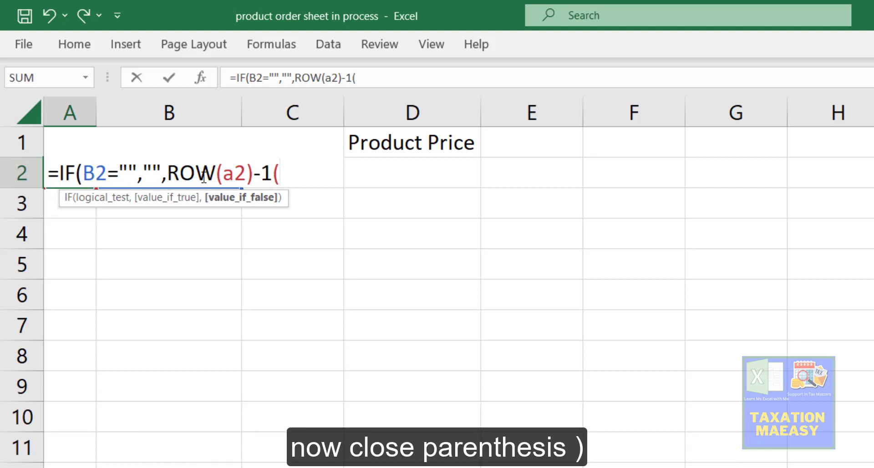
key("BackSpace")
type(")")
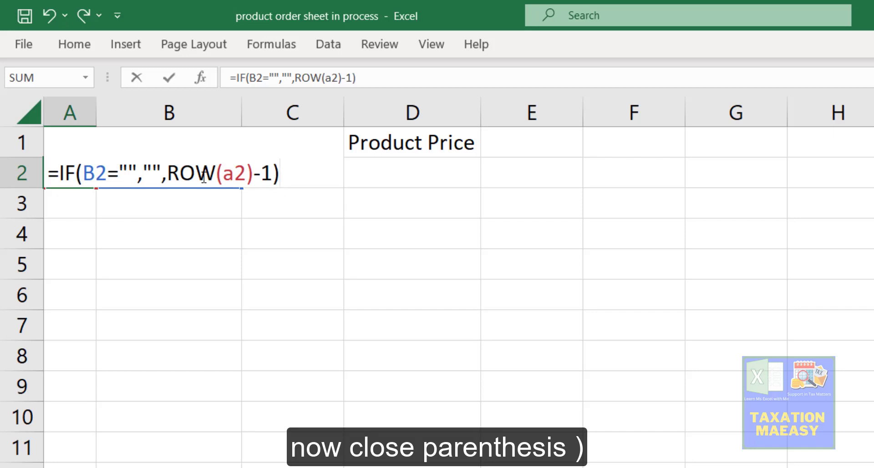
key("Return")
Fill the serial number formula from A2 down to row 15 of the S.no column.
key("Up")
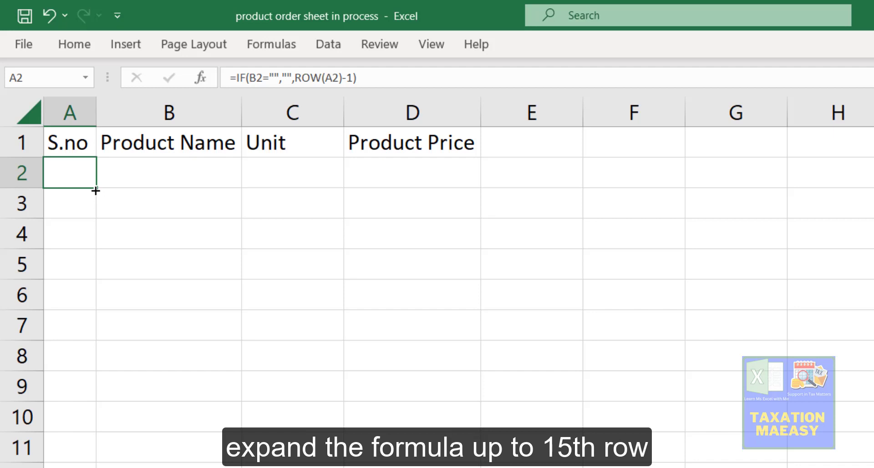
left_click_drag(96, 191, 95, 466)
left_click(179, 181)
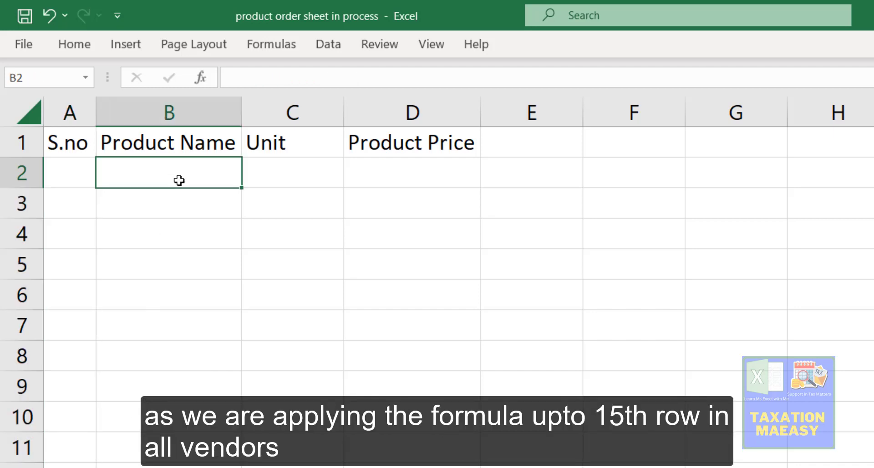
Widen the Product Name column well beyond its heading on the vendor B sheet.
left_click(250, 115)
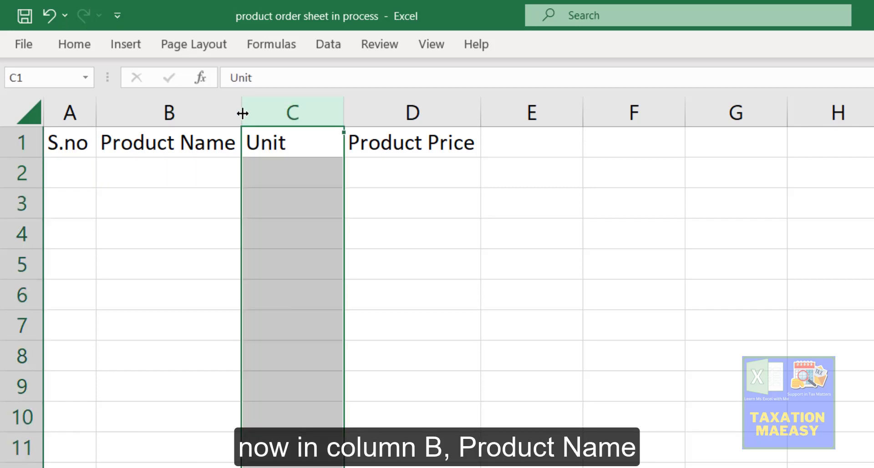
left_click_drag(243, 113, 345, 112)
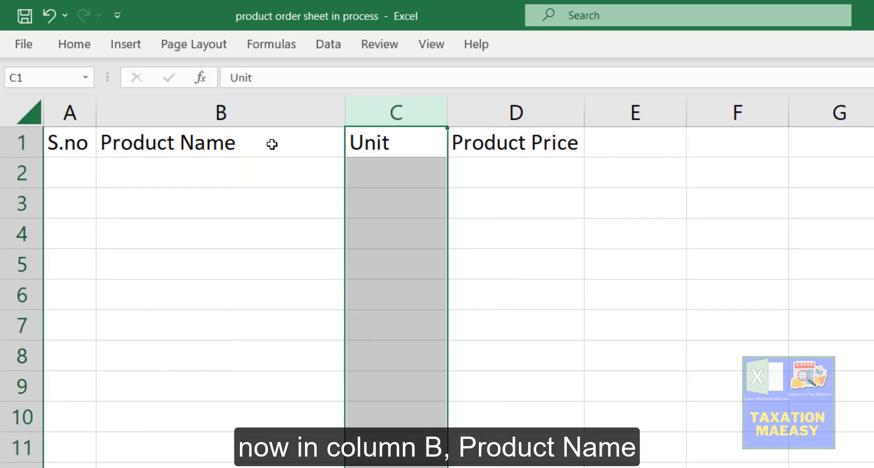
Start a data validation rule that allows a List on the Product Name cells B2 to B15.
left_click(233, 170)
key("shift+Down")
key("shift+Down")
key("shift+Down")
key("shift+Down")
key("shift+Down")
key("shift+Down")
key("shift+Down")
key("shift+Down")
key("shift+Down")
key("shift+Down")
key("shift+Down")
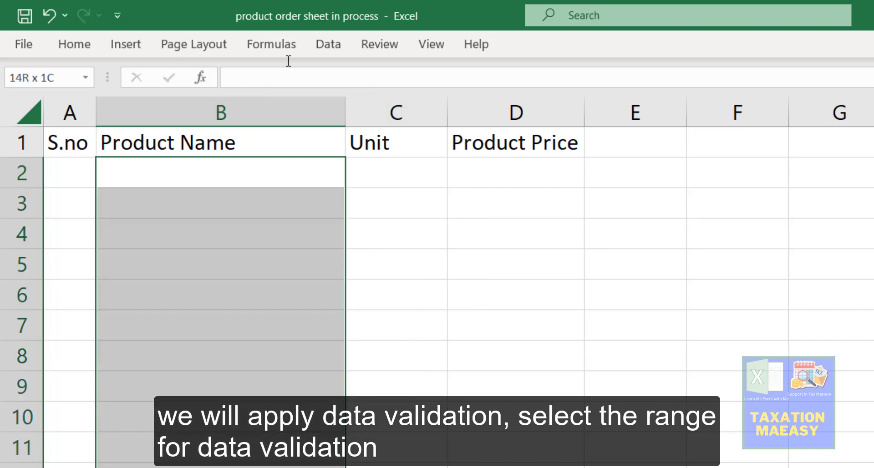
left_click(340, 45)
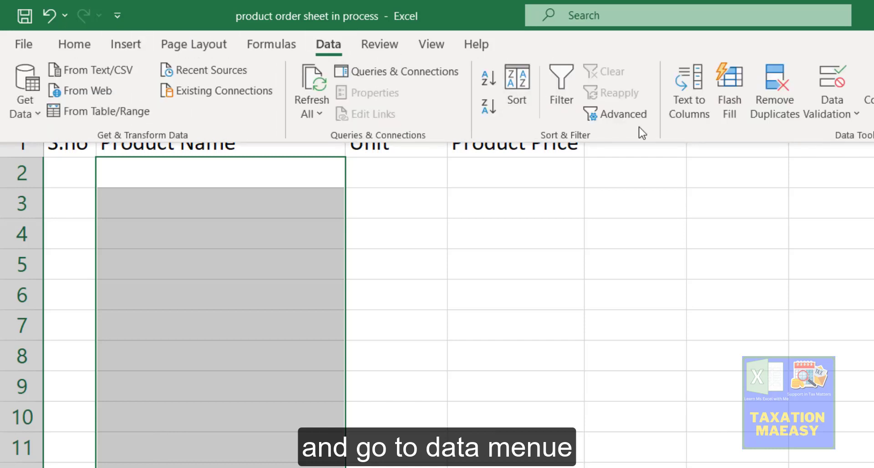
left_click(822, 115)
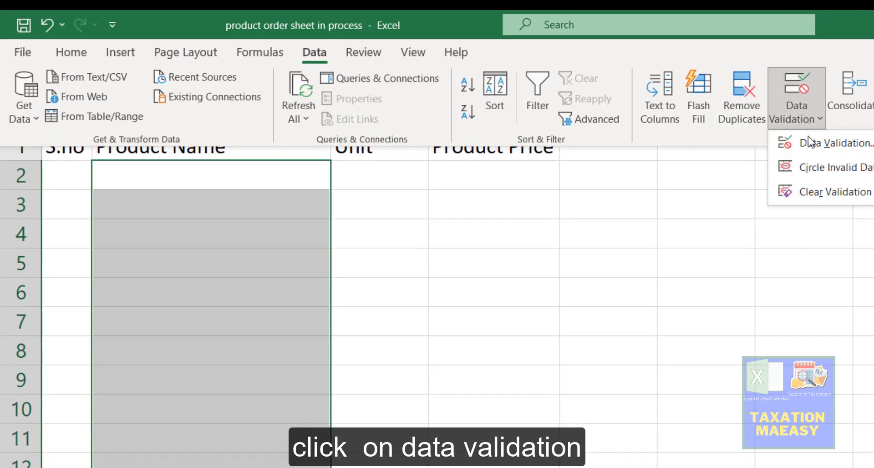
left_click(810, 146)
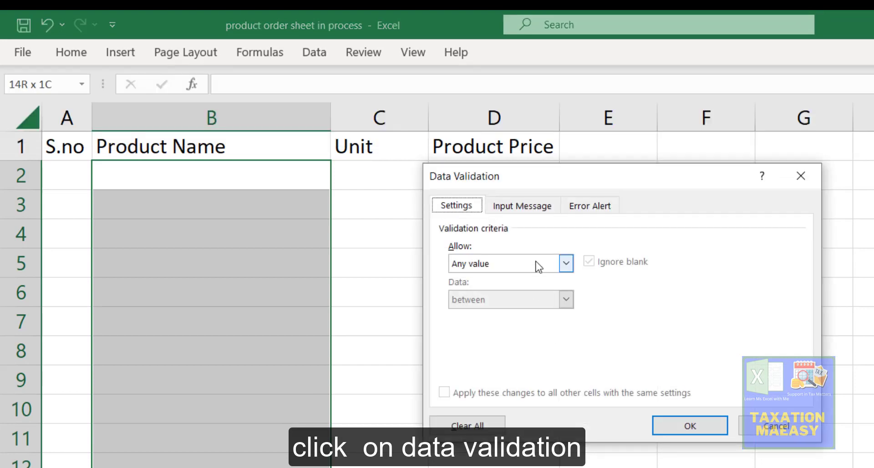
left_click(537, 264)
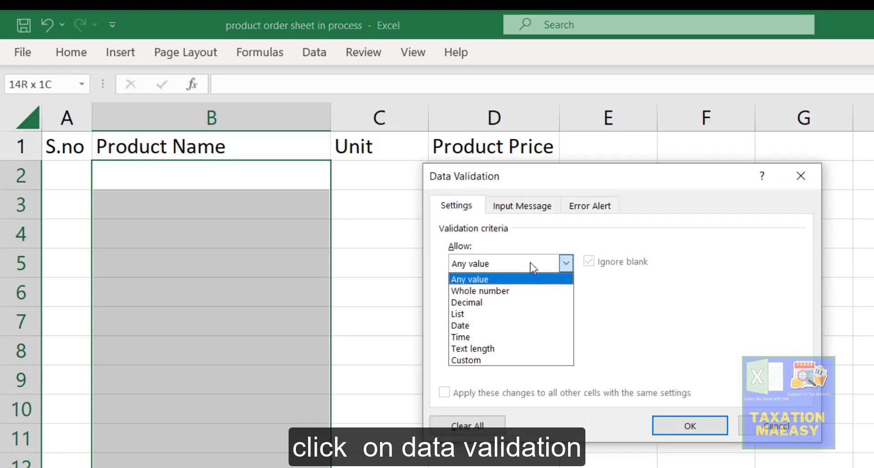
left_click(488, 315)
Set the list source to ='Product Names'!$B$2:$B9, with the last row reference relative, and apply the validation.
left_click(470, 337)
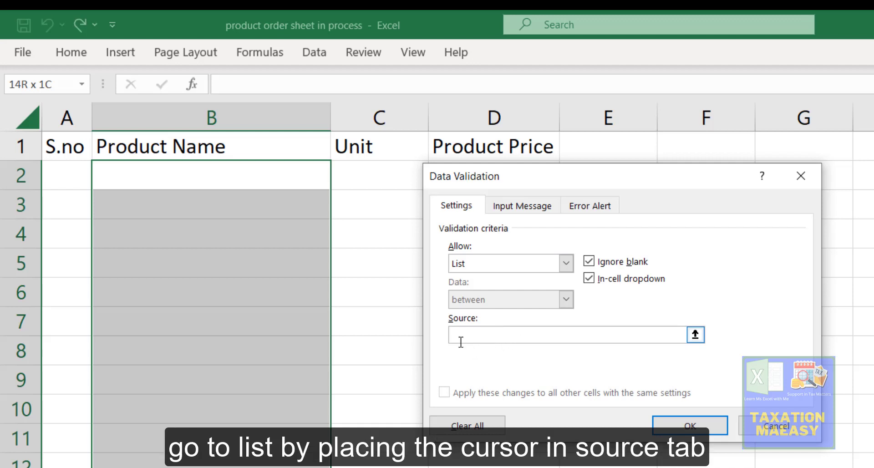
key("ctrl+Page_Down")
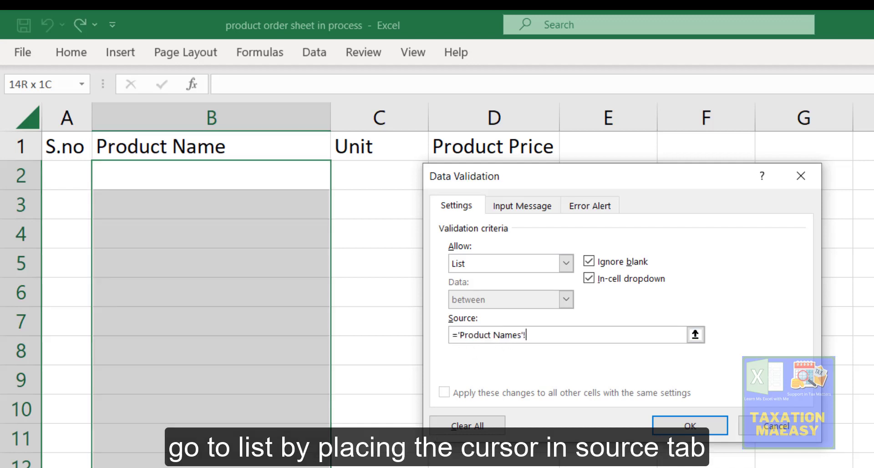
left_click(107, 150)
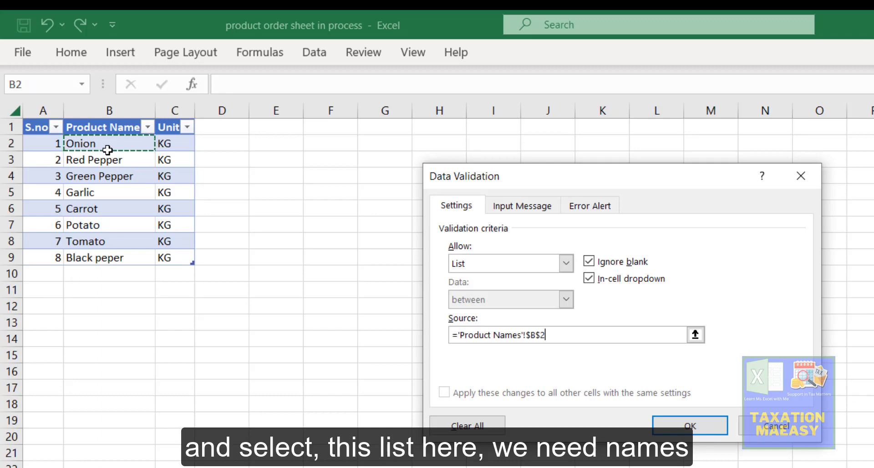
left_click_drag(107, 149, 108, 258)
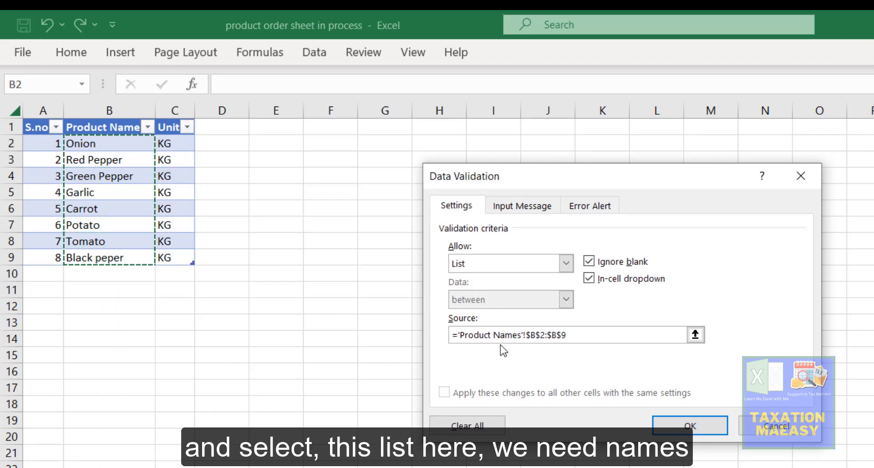
left_click(564, 335)
key("BackSpace")
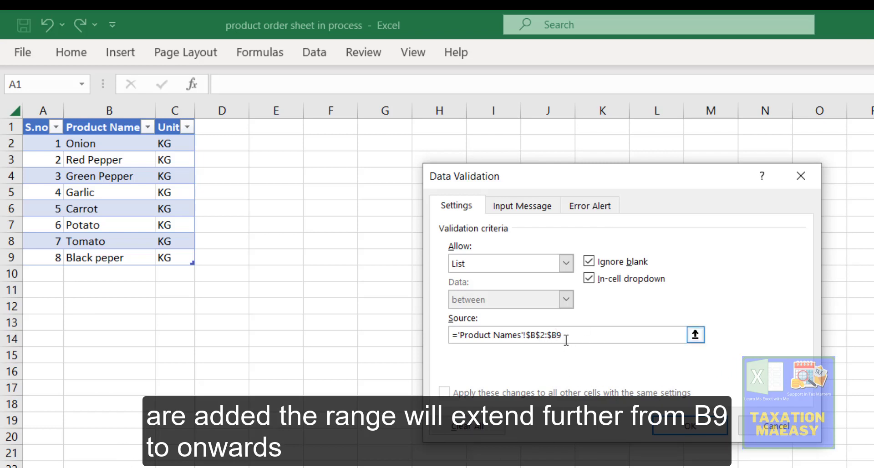
left_click(688, 427)
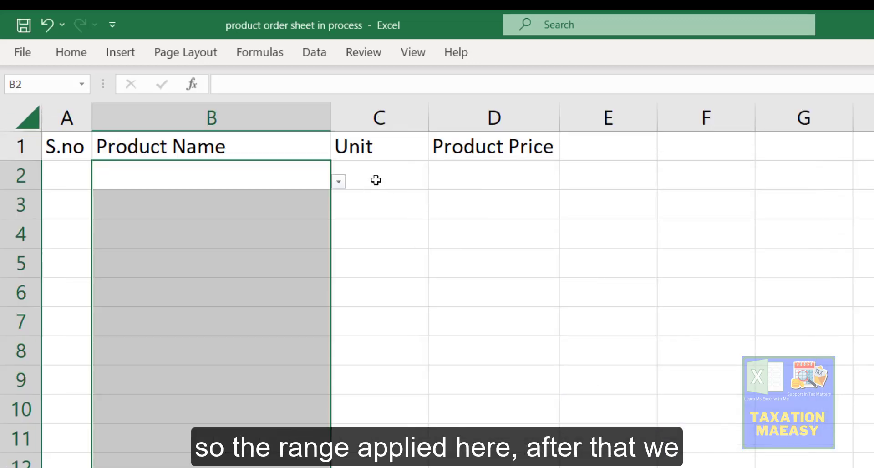
Start a VLOOKUP formula in Unit cell C2 with B2 as the lookup value.
left_click(376, 180)
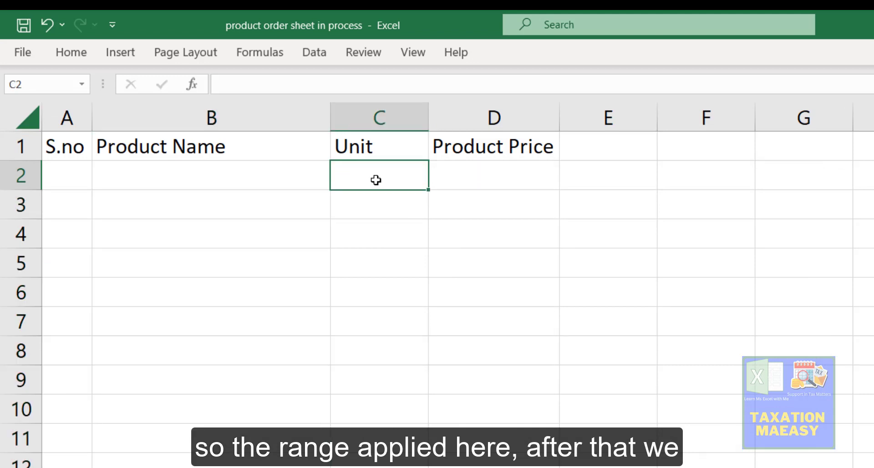
type("=")
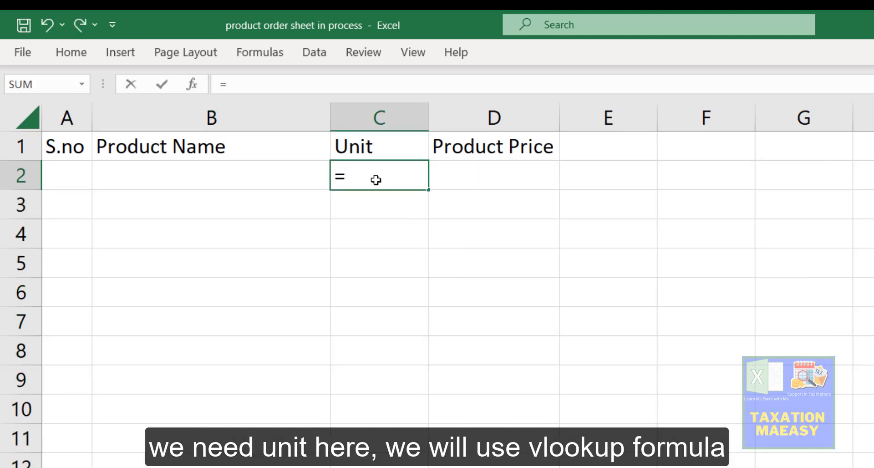
type("vlo")
key("Tab")
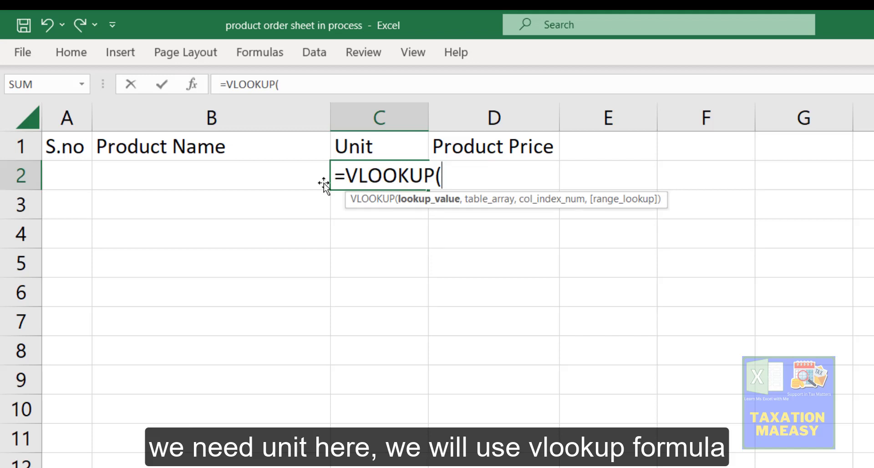
left_click(254, 178)
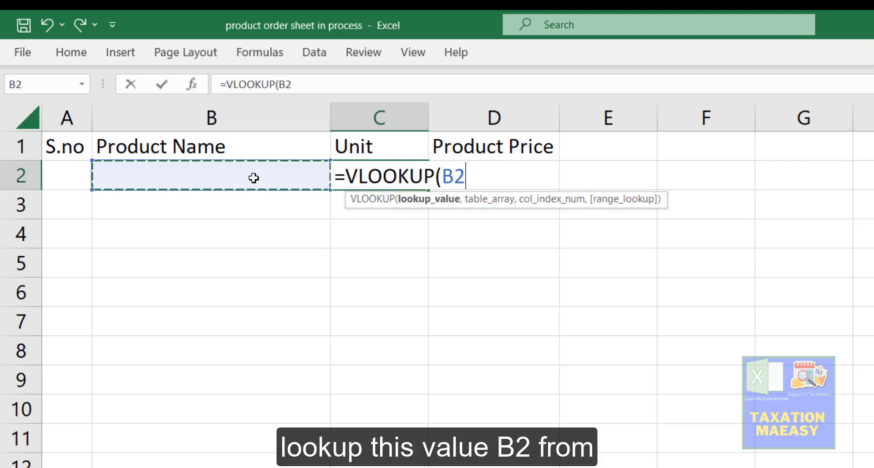
type(",")
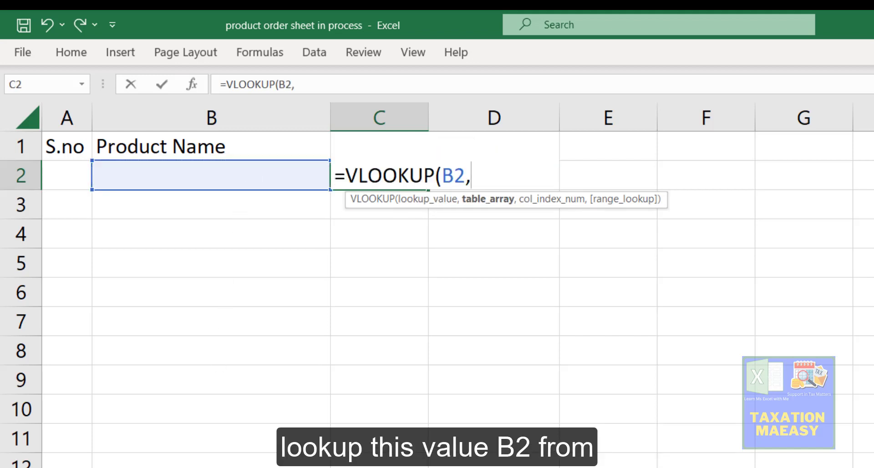
Complete the C2 VLOOKUP with the Product Name and Unit columns of the Product Names table, column index 2 and range lookup 0.
key("ctrl+Page_Down")
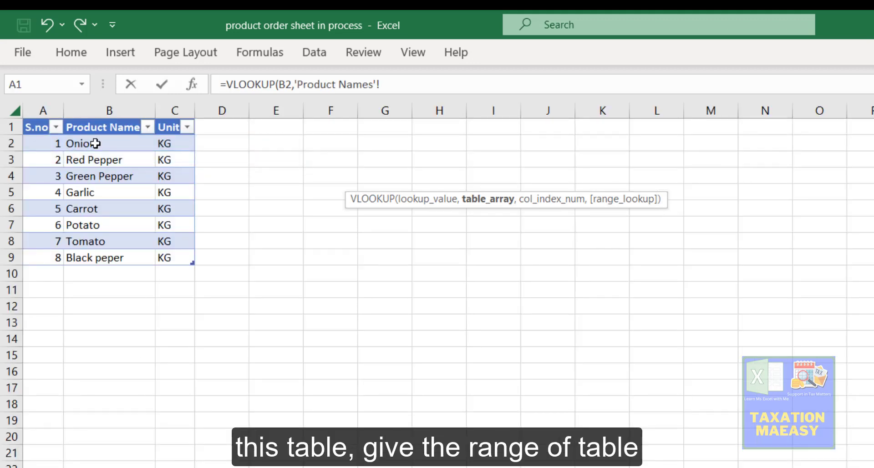
left_click(95, 143)
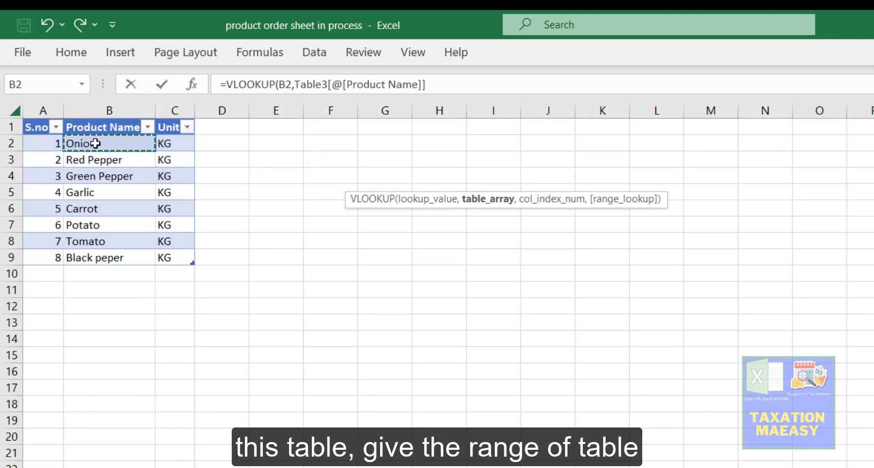
key("shift+Right")
key("shift+Down")
key("shift+Down")
key("shift+Down")
key("shift+Down")
key("shift+Down")
key("shift+Down")
key("shift+Down")
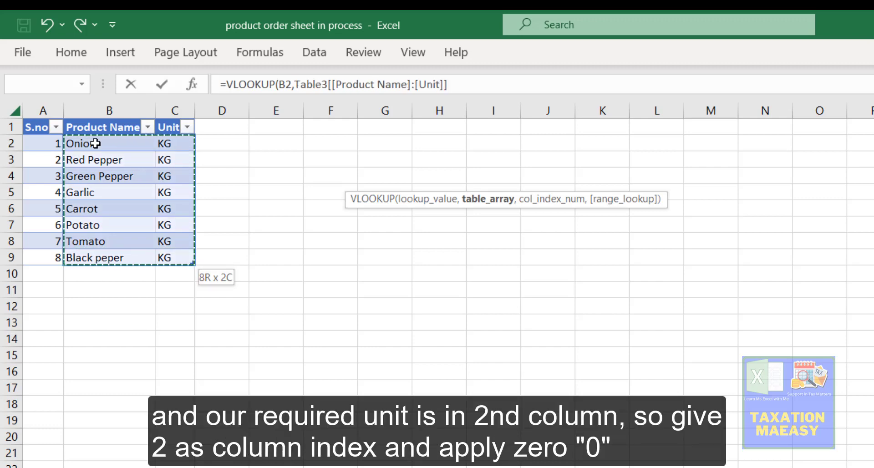
type(",")
type("2,0")
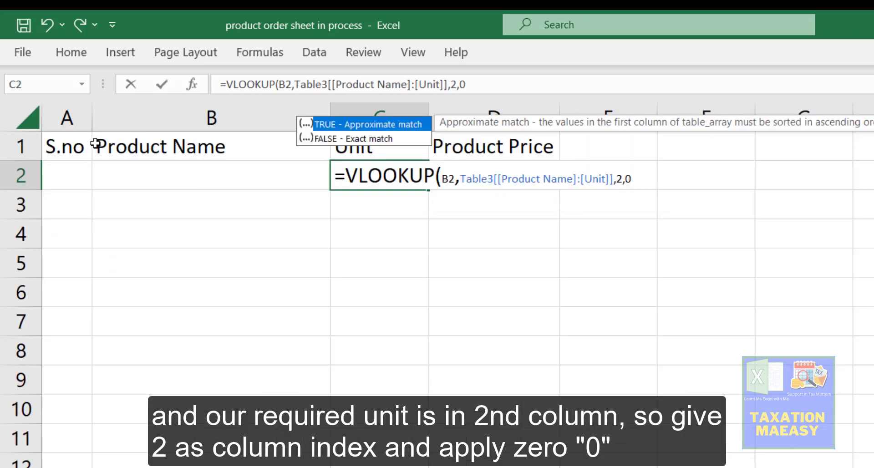
key("Return")
key("Up")
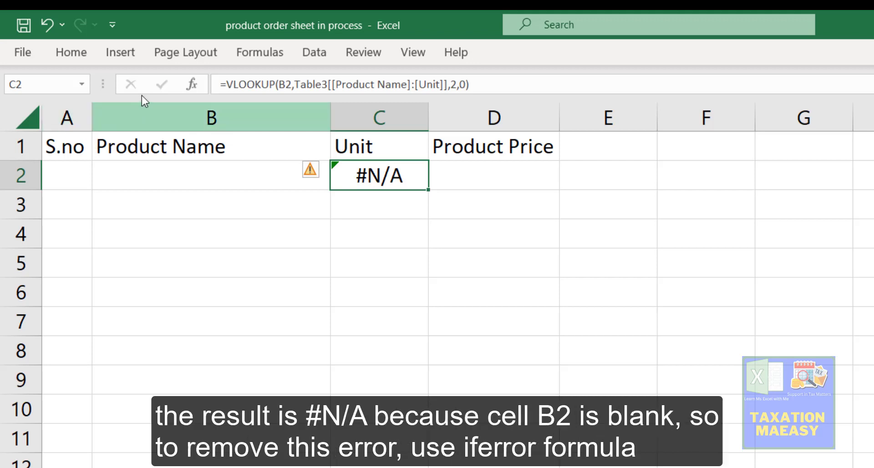
Wrap the VLOOKUP formula in C2 in IFERROR with "" as the value if error.
left_click(230, 85)
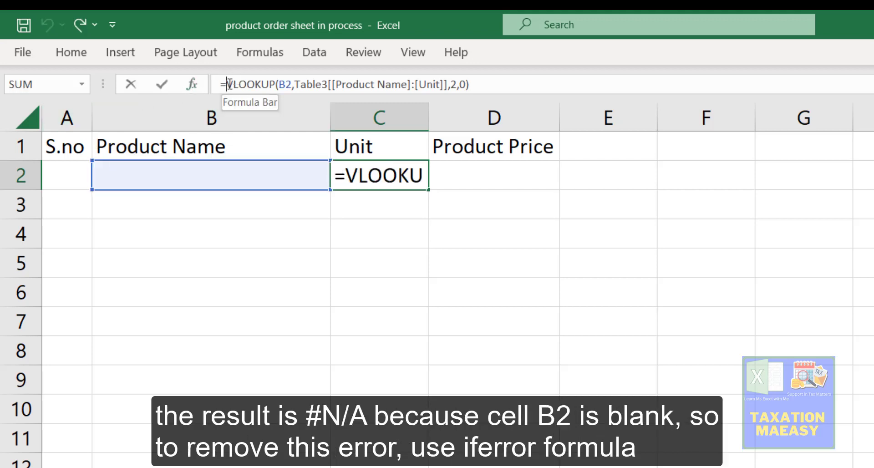
type("iferror")
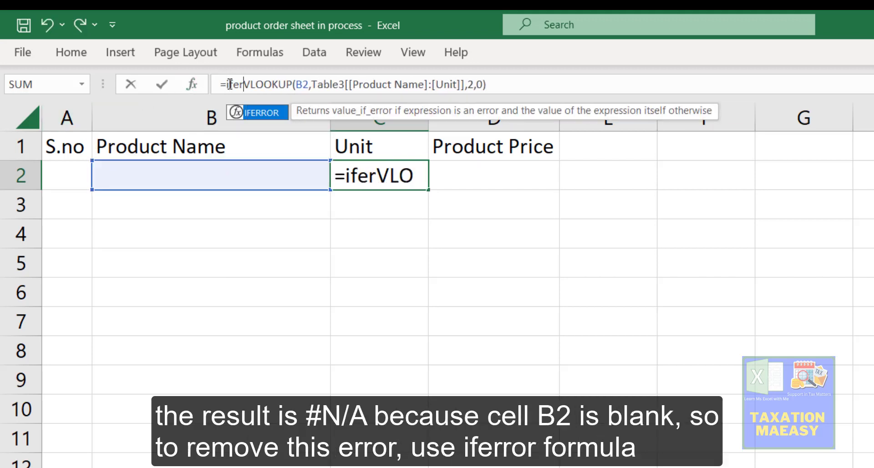
key("Tab")
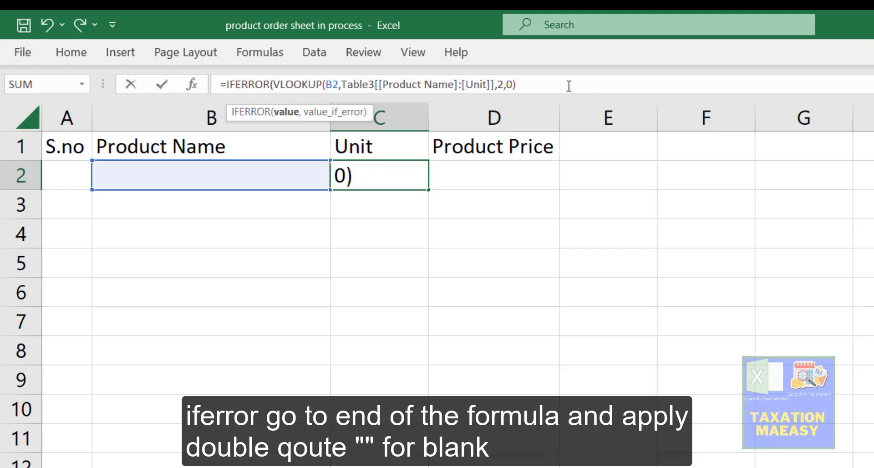
type(",")
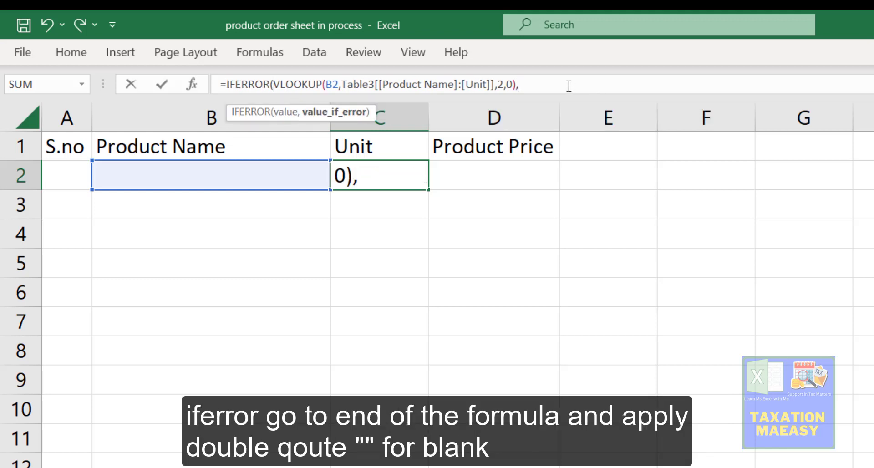
type("\"\"")
key("Return")
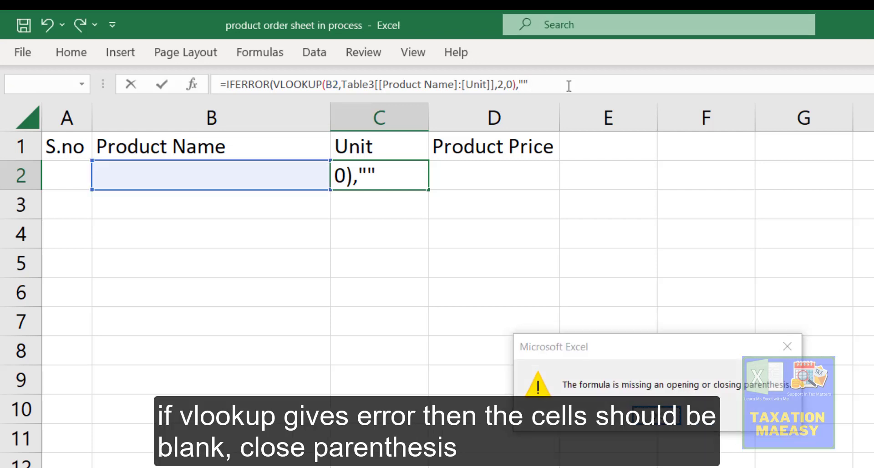
key("Return")
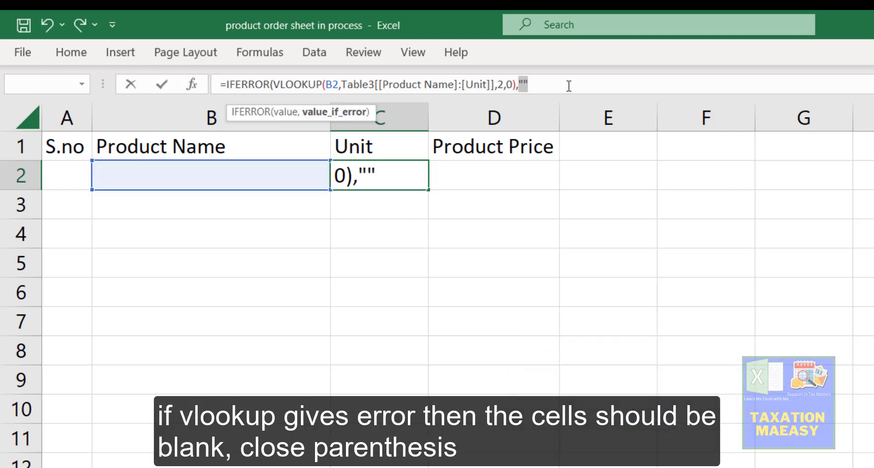
Close the IFERROR formula's parenthesis in C2 and fill the formula down to row 15 of the Unit column.
left_click(543, 80)
type("_")
type("_")
type(")")
key("Return")
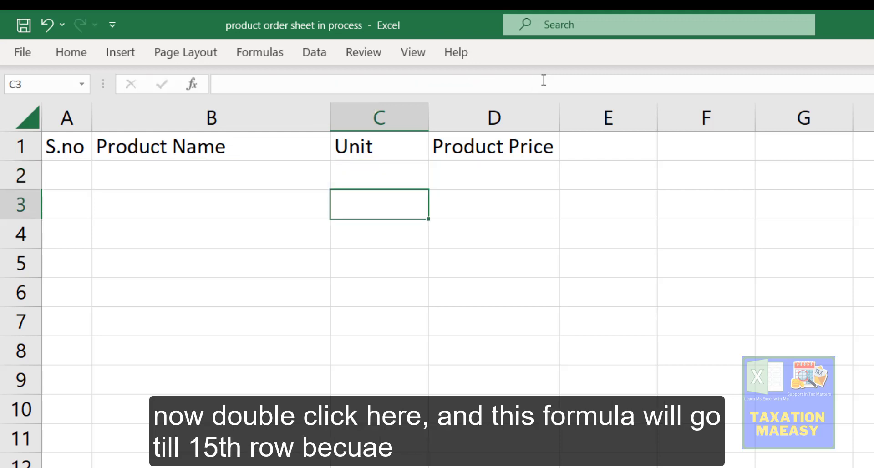
key("Up")
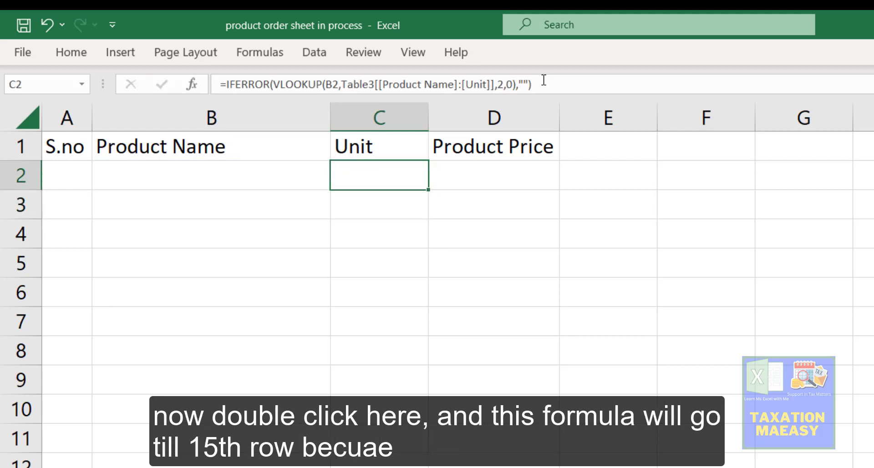
double_click(427, 193)
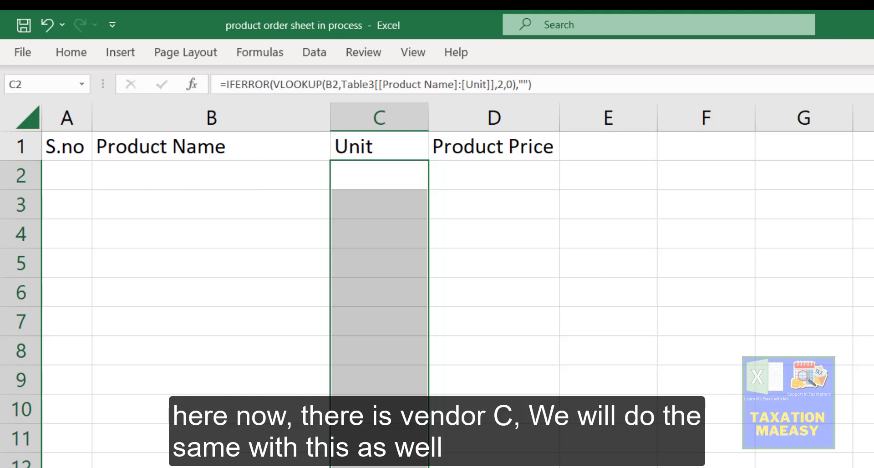
Copy the headings S.no to Product Price from the vendor B sheet to A1 of the empty vendor C sheet.
key("ctrl+Page_Down")
key("ctrl+Page_Up")
left_click(70, 153)
key("ctrl+shift+Right")
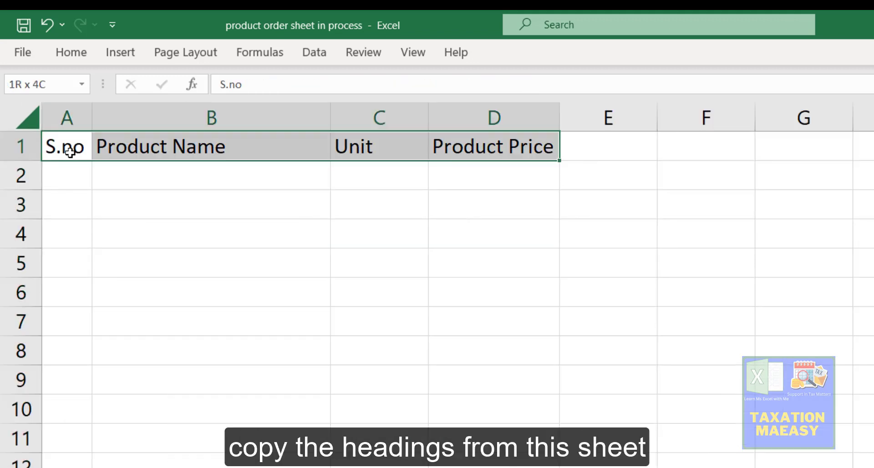
key("ctrl+c")
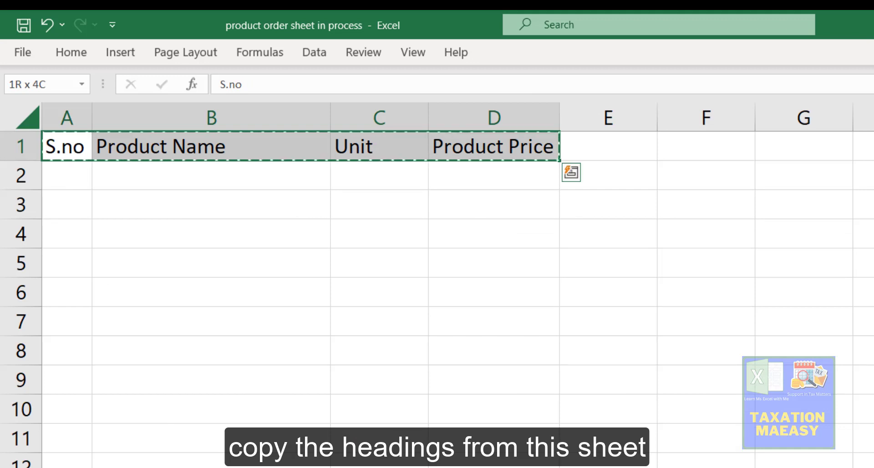
key("ctrl+Page_Down")
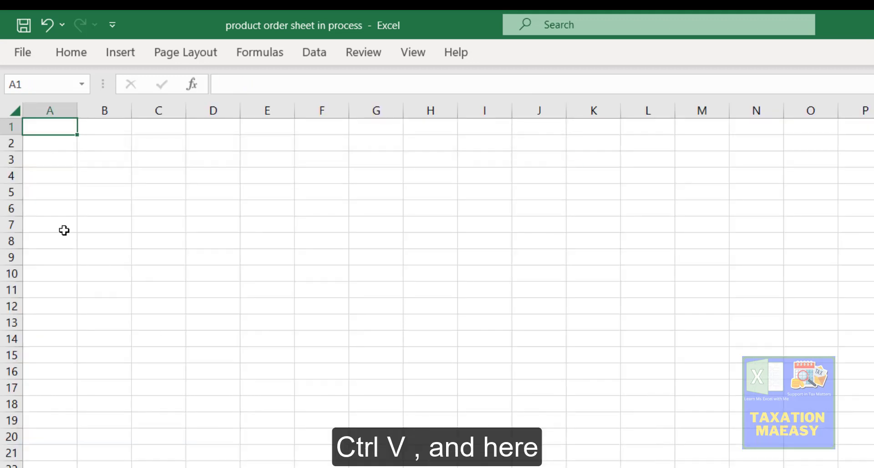
key("ctrl+v")
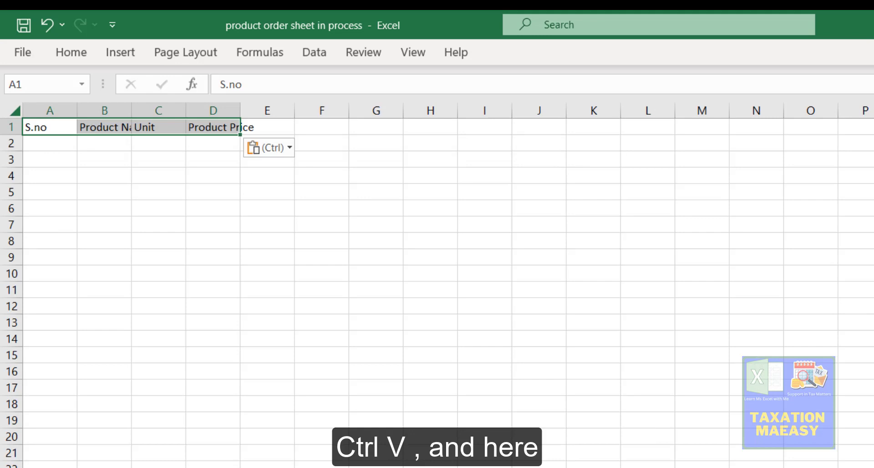
scroll(438, 285, "up", 5)
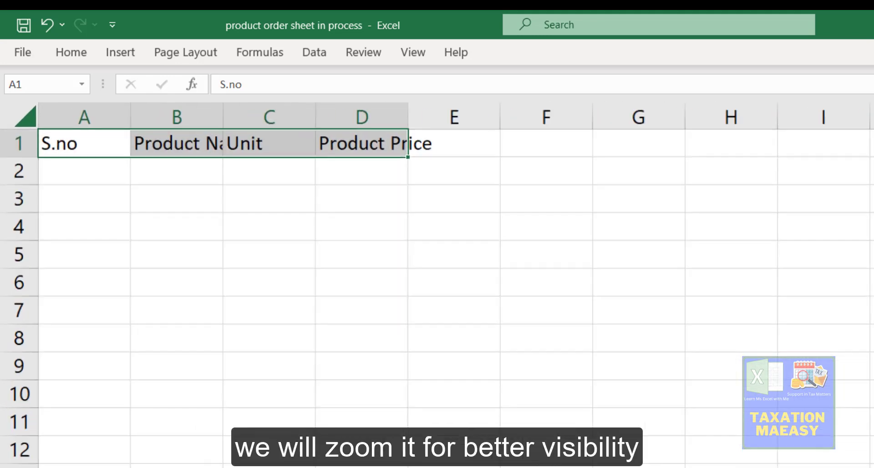
Fit the Product Name column to its heading and narrow the S.no column to about its heading's width.
double_click(222, 114)
left_click(222, 114)
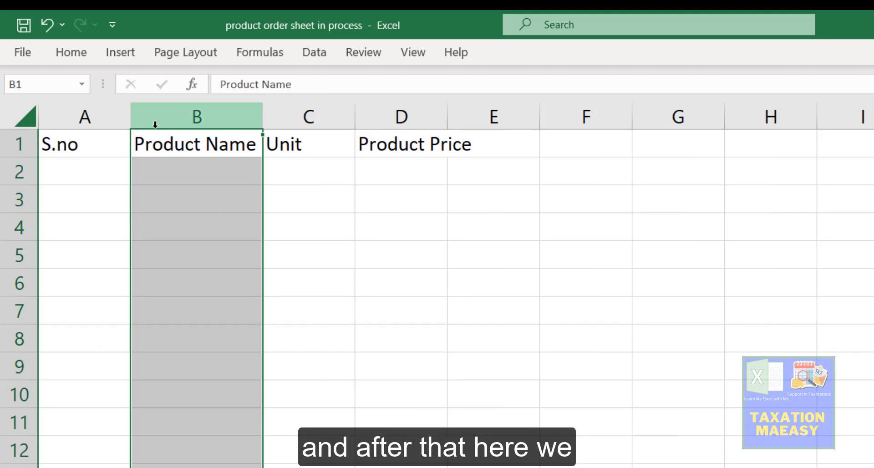
left_click_drag(130, 114, 86, 114)
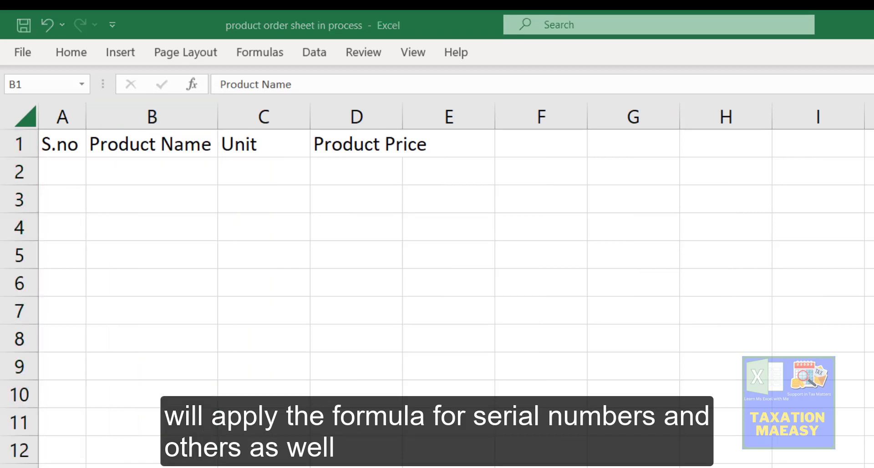
left_click_drag(449, 144, 434, 467)
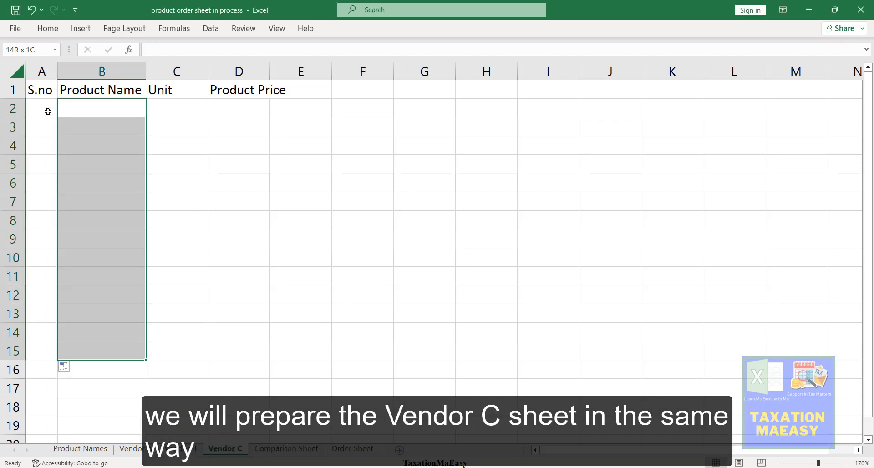
Start data validation on B2:B15 of the Product Name column and set the allowed values to List.
left_click(47, 112)
key("Right")
key("Left")
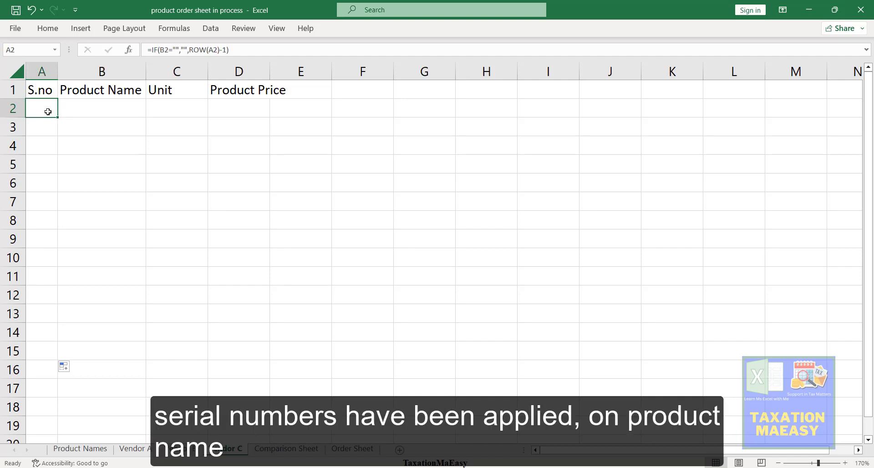
key("Right")
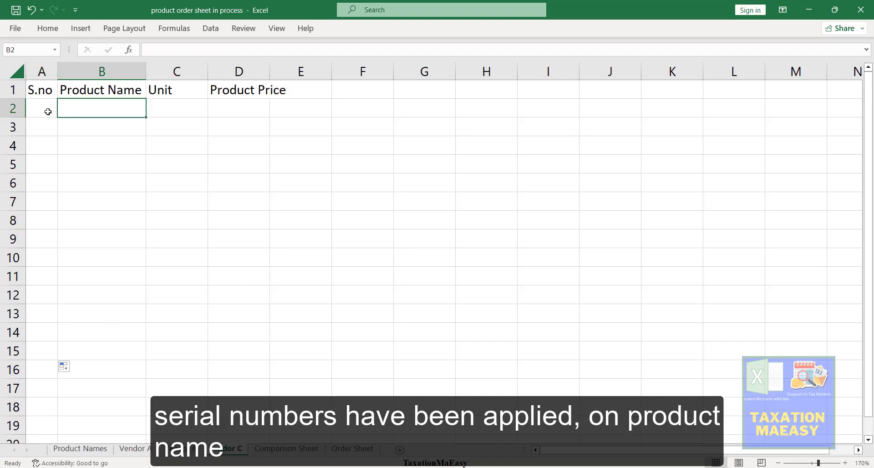
key("shift+Down")
key("shift+Down")
key("shift+Down")
key("shift+Down")
key("shift+Down")
key("shift+Down")
key("shift+Down")
key("shift+Down")
key("shift+Down")
key("shift+Down")
key("shift+Down")
key("shift+Down")
key("shift+Down")
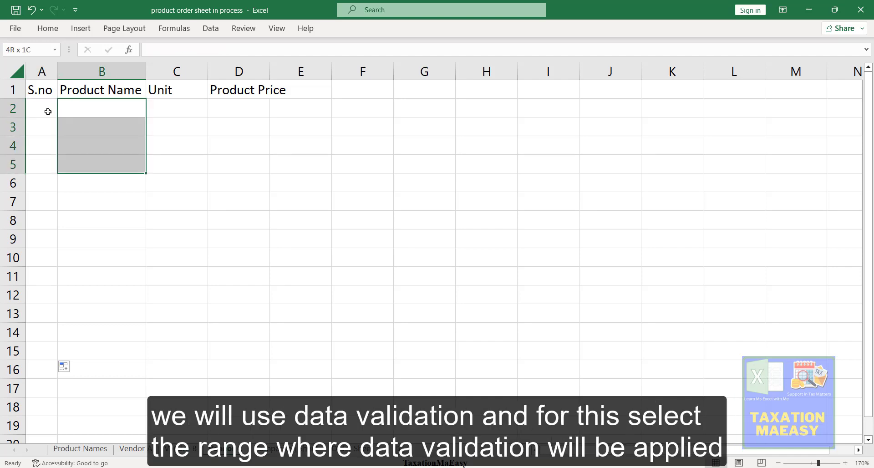
left_click(211, 31)
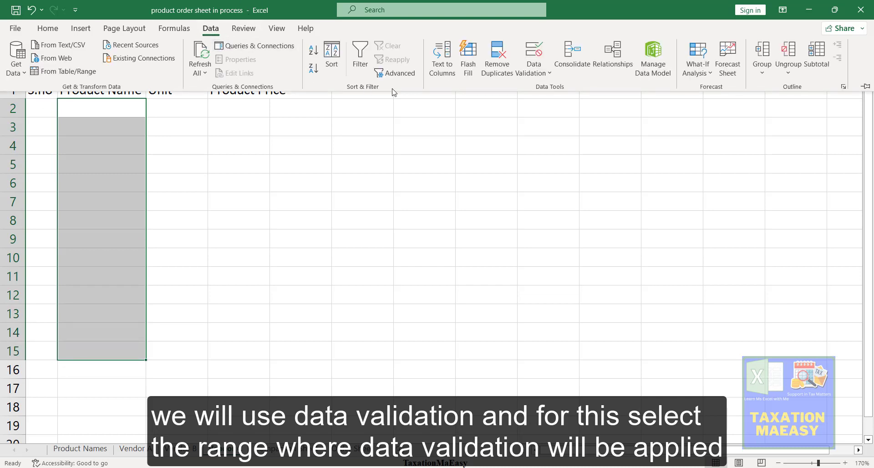
left_click(537, 74)
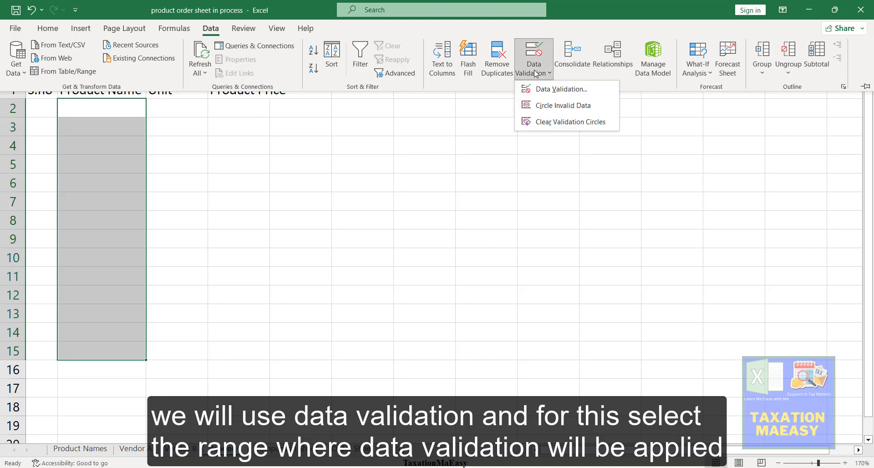
left_click(549, 91)
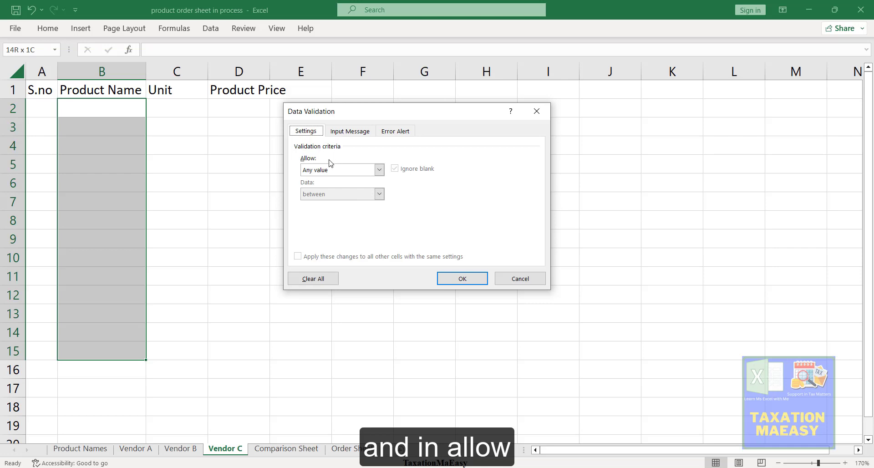
left_click(318, 172)
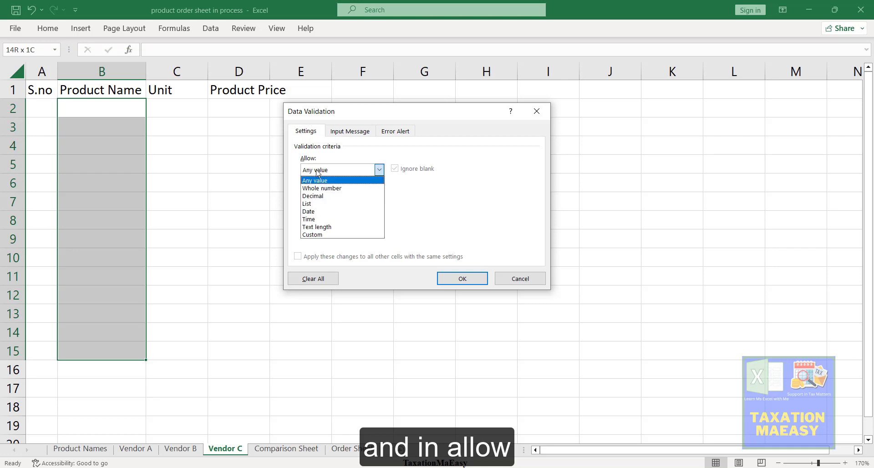
left_click(317, 206)
left_click(391, 220)
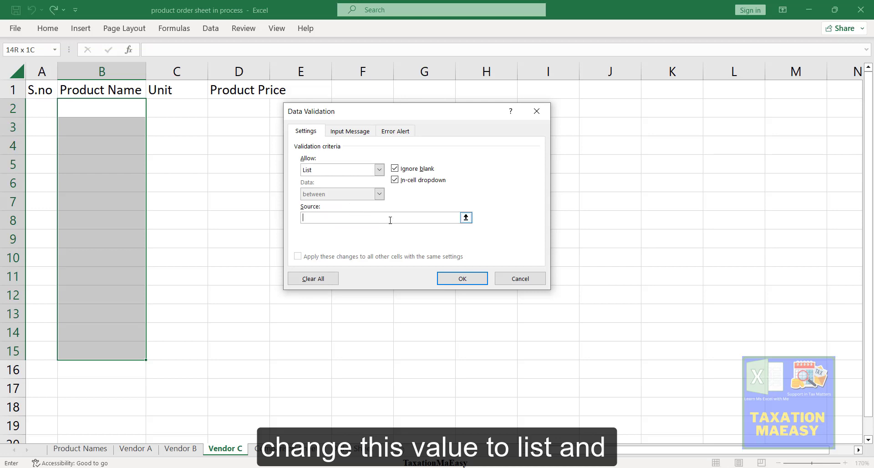
Use B2:B9 of the Product Names sheet as the list source, without the dollar sign before 9, and apply the validation.
left_click(100, 449)
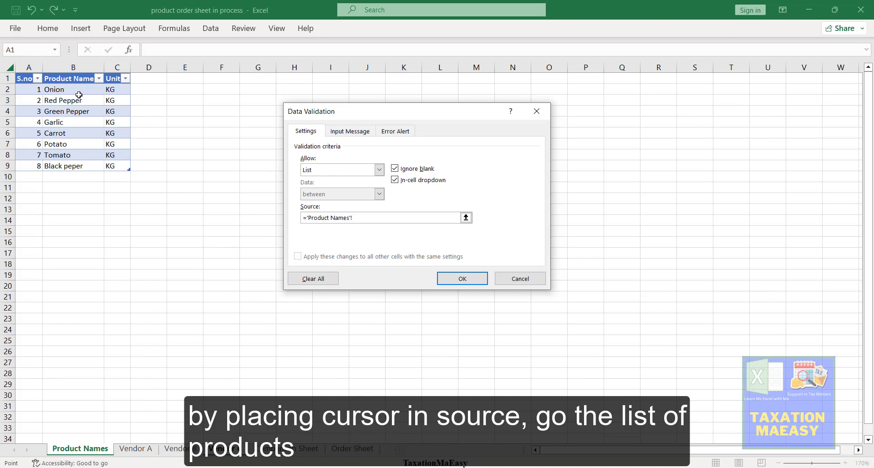
left_click(79, 96)
left_click(78, 94)
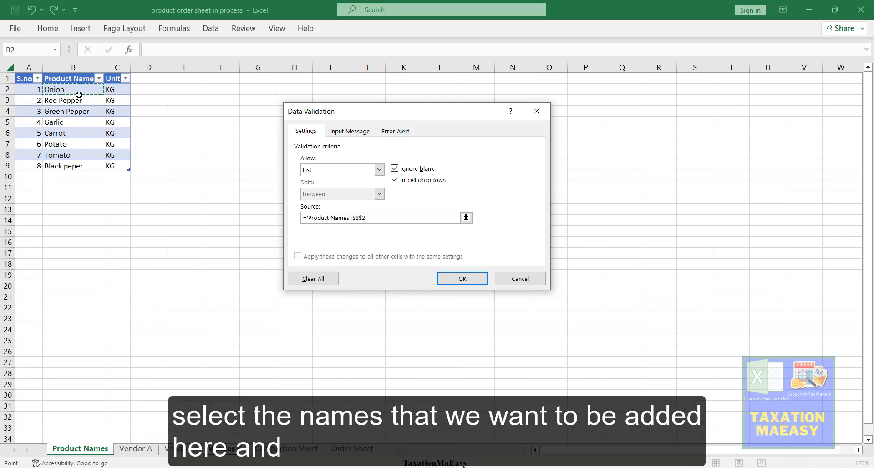
left_click_drag(79, 94, 73, 167)
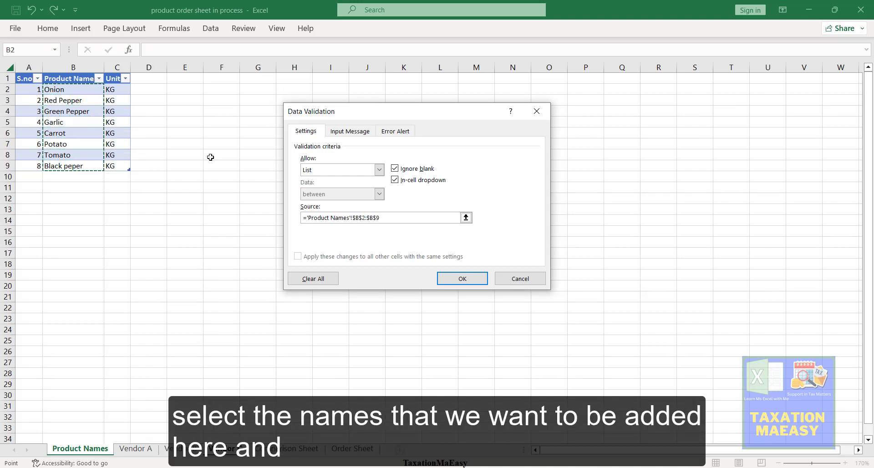
left_click(378, 218)
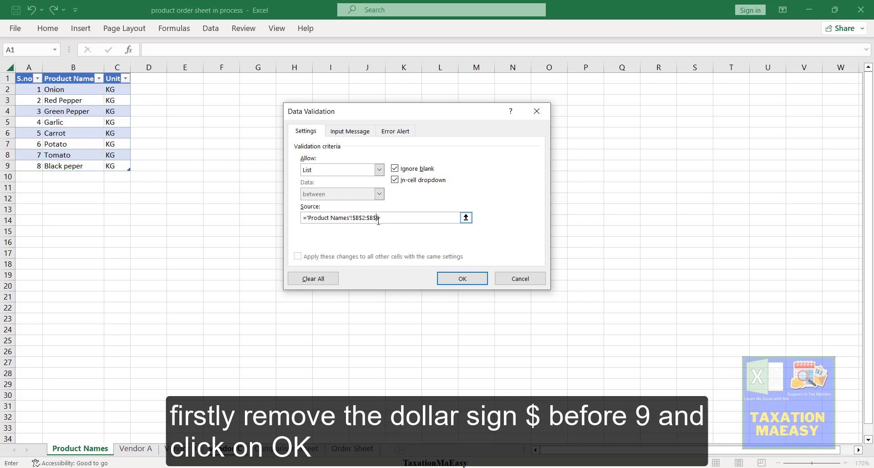
left_click(452, 280)
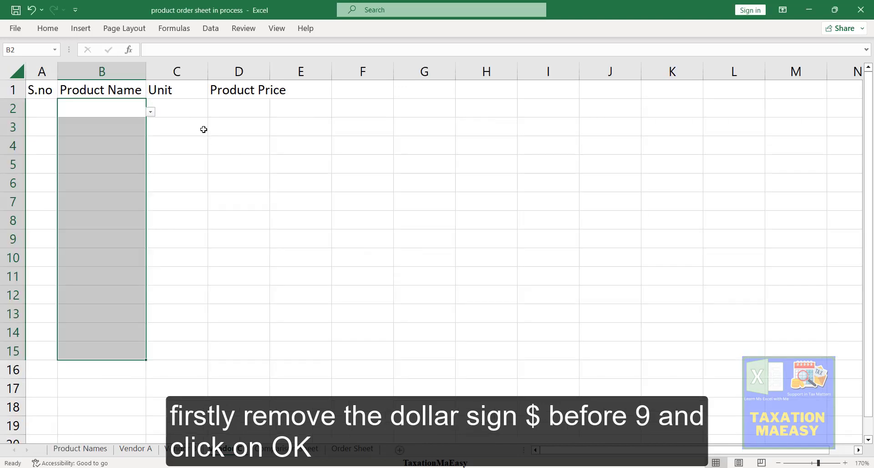
Start an IFERROR formula in C2 of the Unit column with a nested VLOOKUP that uses B2 as lookup value.
left_click(183, 113)
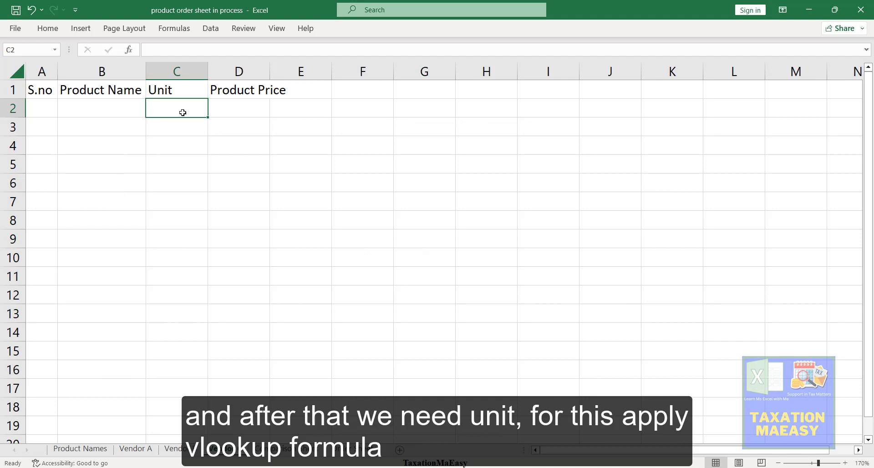
type("=")
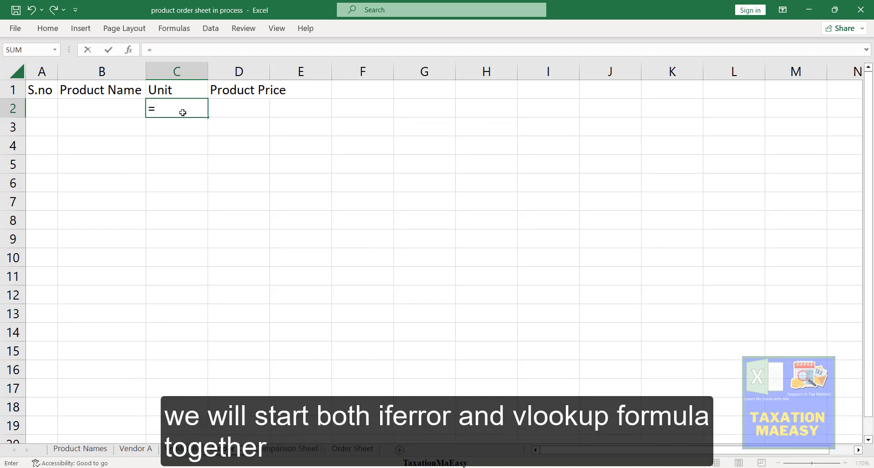
type("ifer")
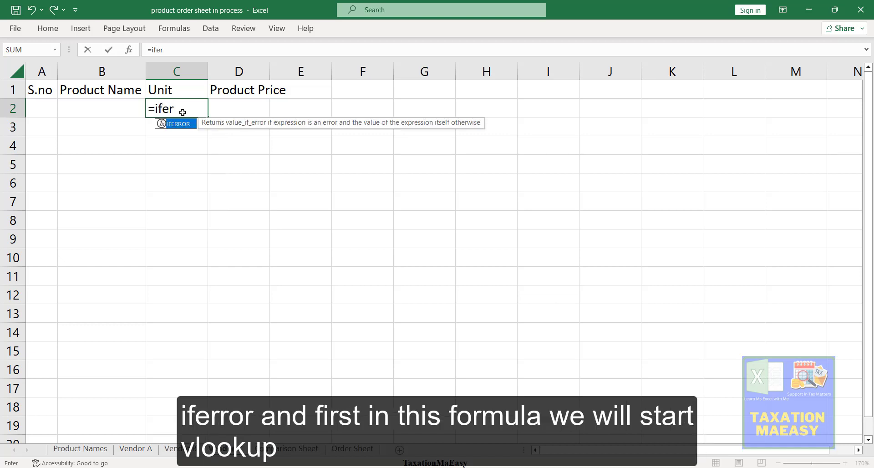
key("Tab")
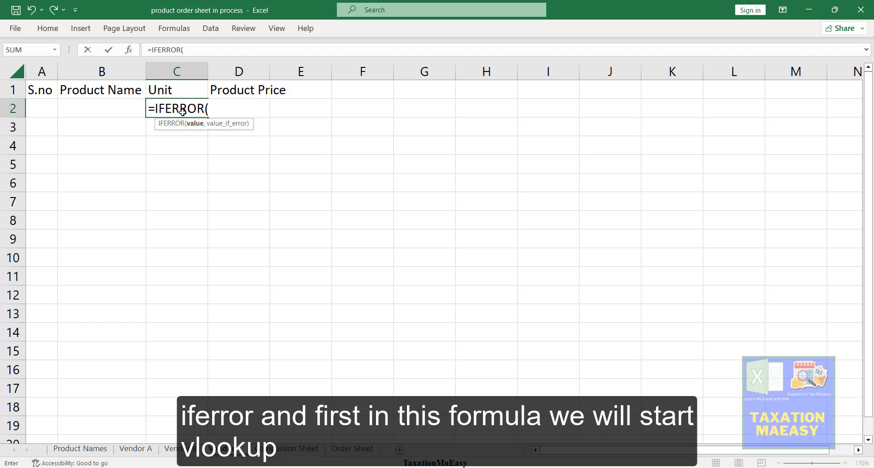
type("vlo")
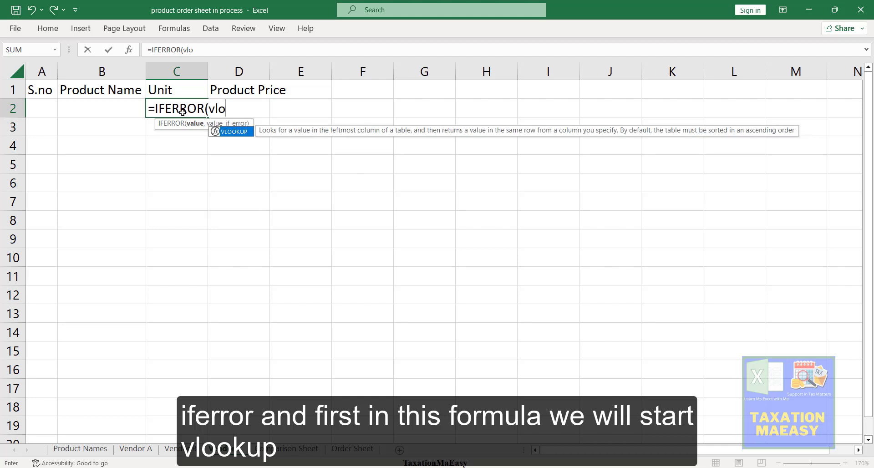
key("Tab")
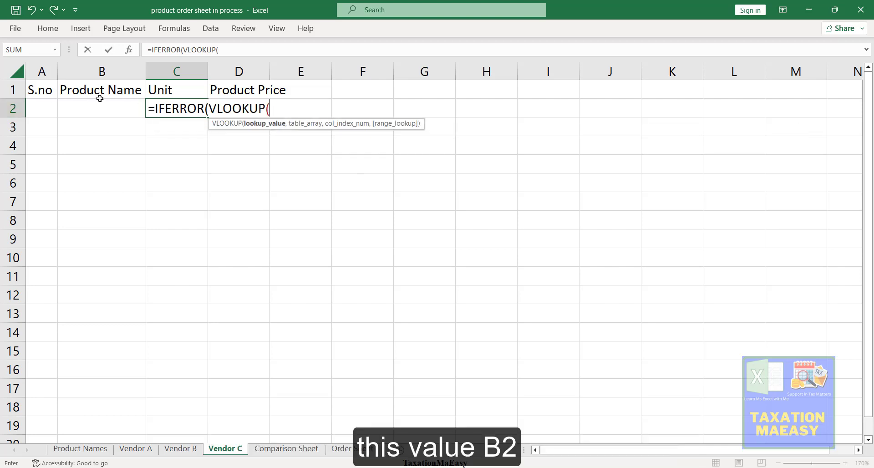
left_click(98, 91)
left_click(97, 106)
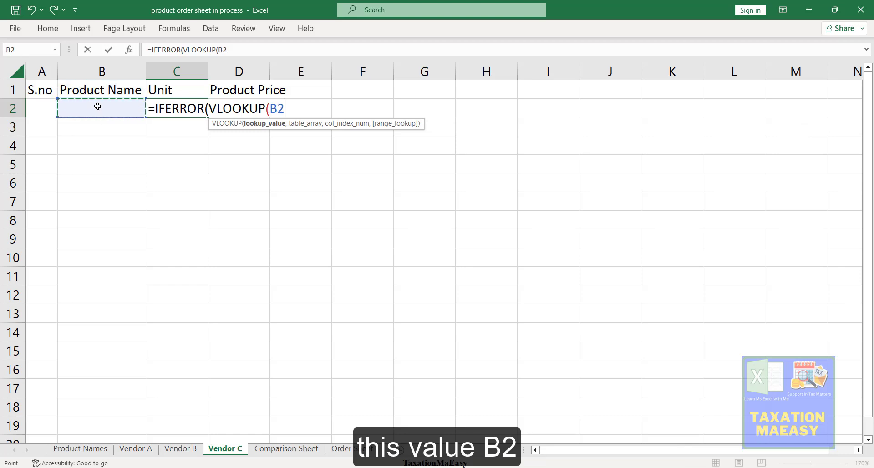
type(",")
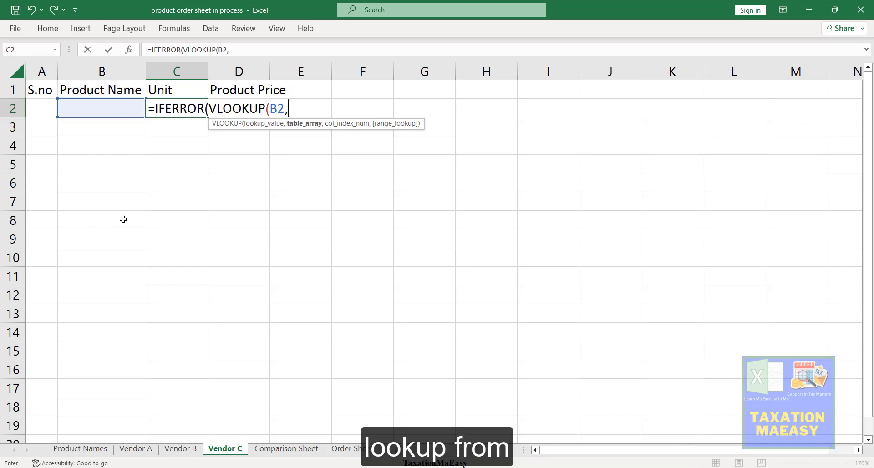
Set the VLOOKUP's table array to the Product Name and Unit columns of the table on the Product Names sheet.
left_click(99, 450)
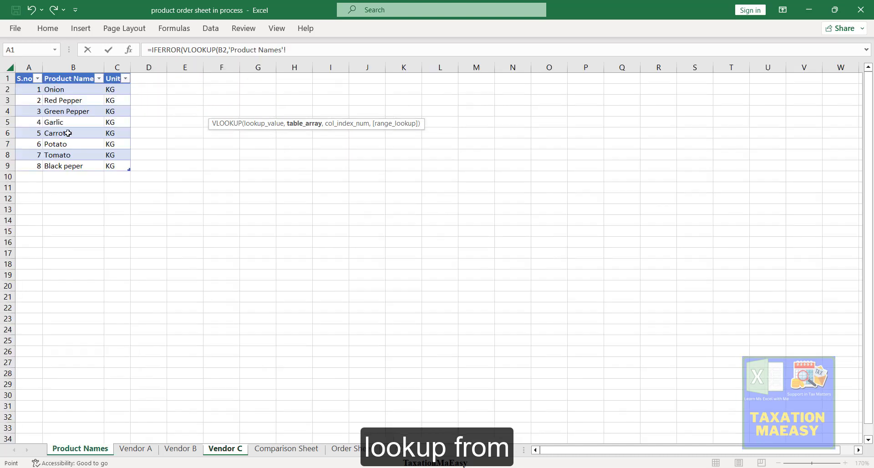
left_click(62, 99)
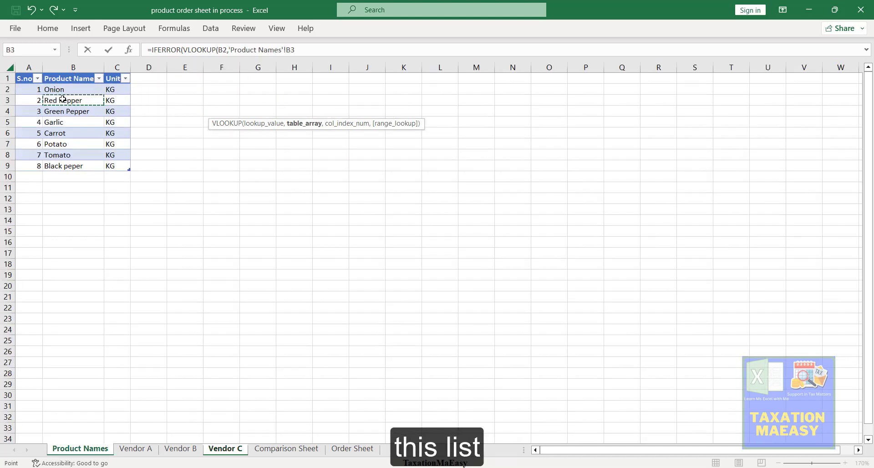
key("Up")
key("shift+Right")
key("shift+Down")
key("shift+Down")
key("shift+Down")
key("shift+Down")
key("shift+Down")
key("shift+Down")
key("shift+Down")
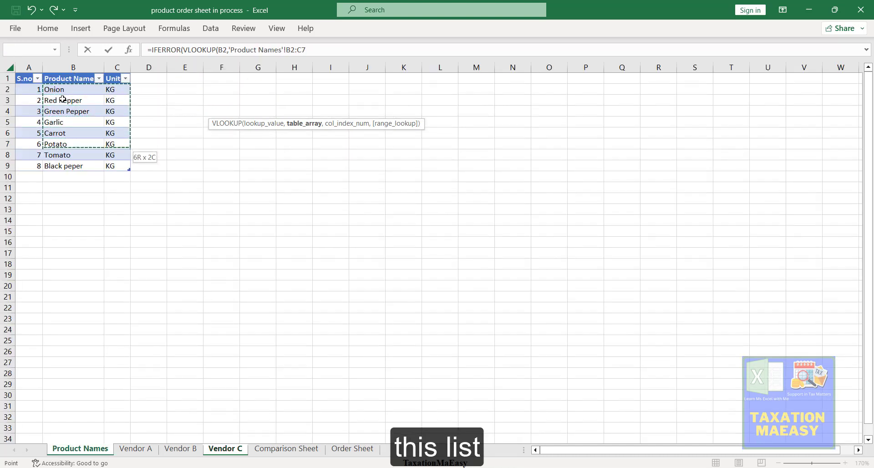
type(",")
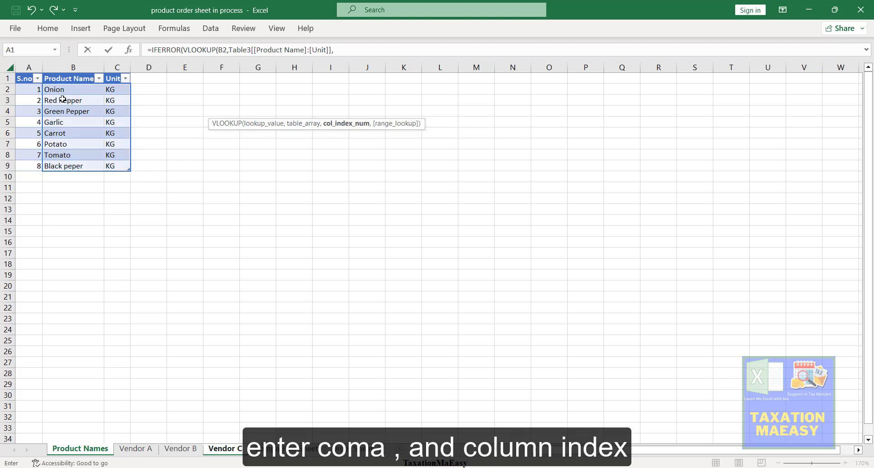
Complete the C2 formula with column index 2, range lookup 0 and "" as the IFERROR value if error, and enter it.
type("2,")
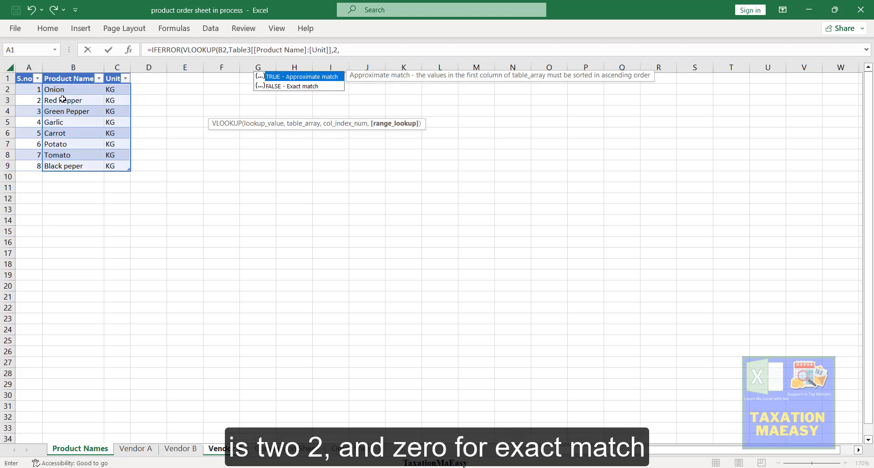
type("0(")
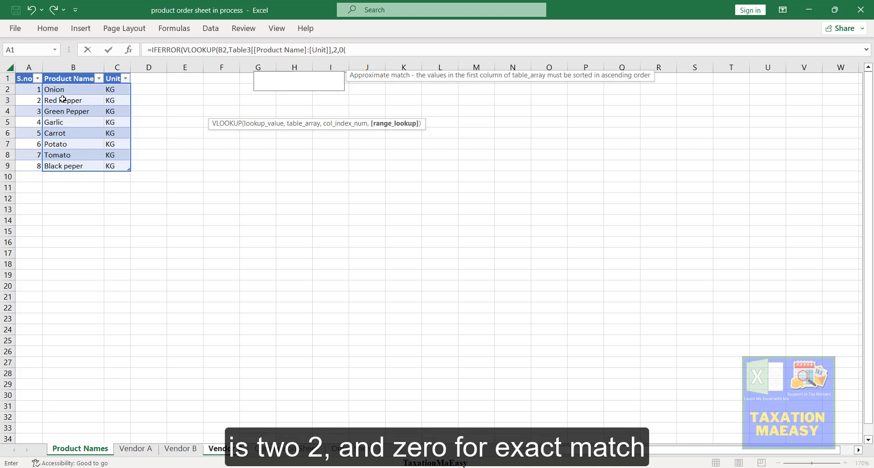
key("BackSpace")
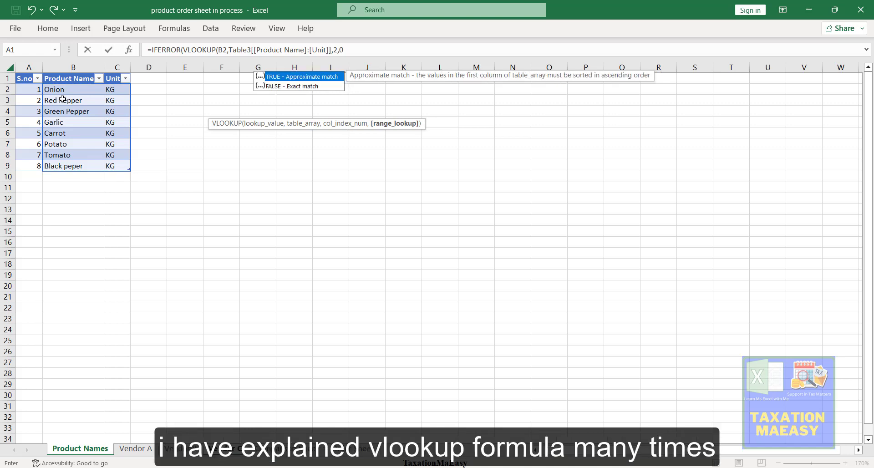
type(")")
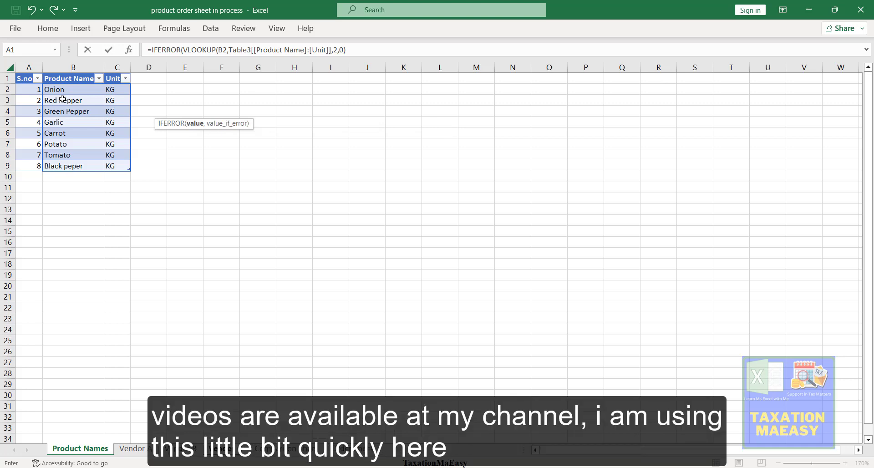
type(",")
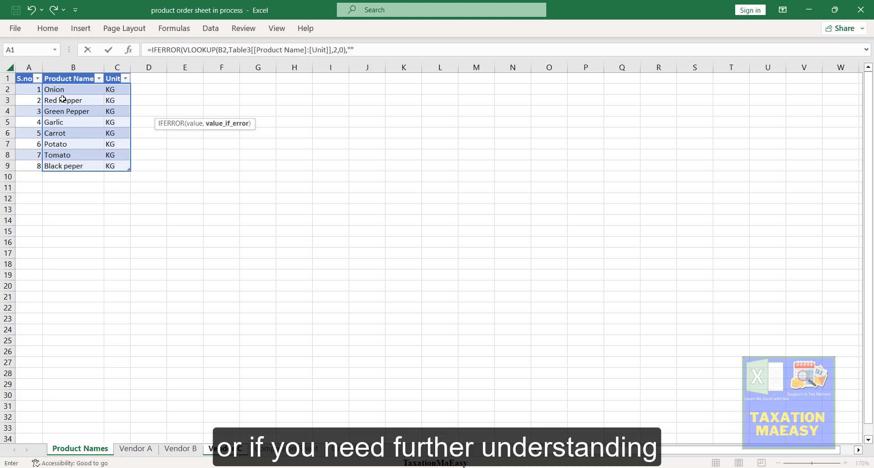
type(")")
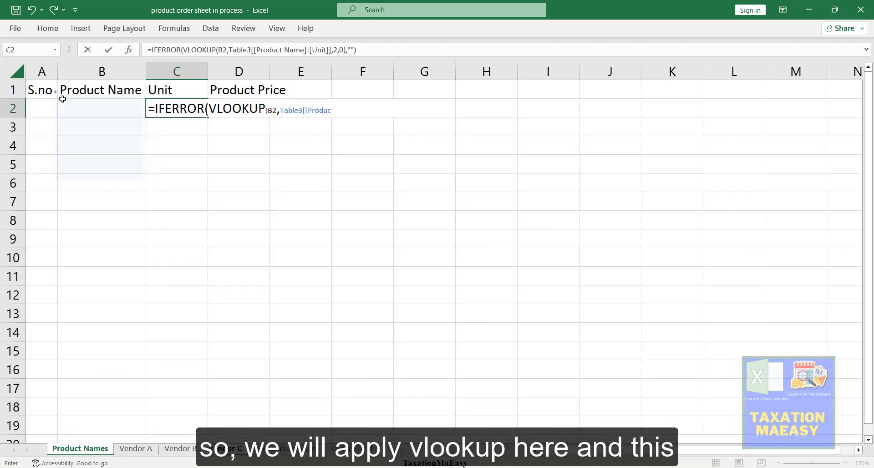
key("Return")
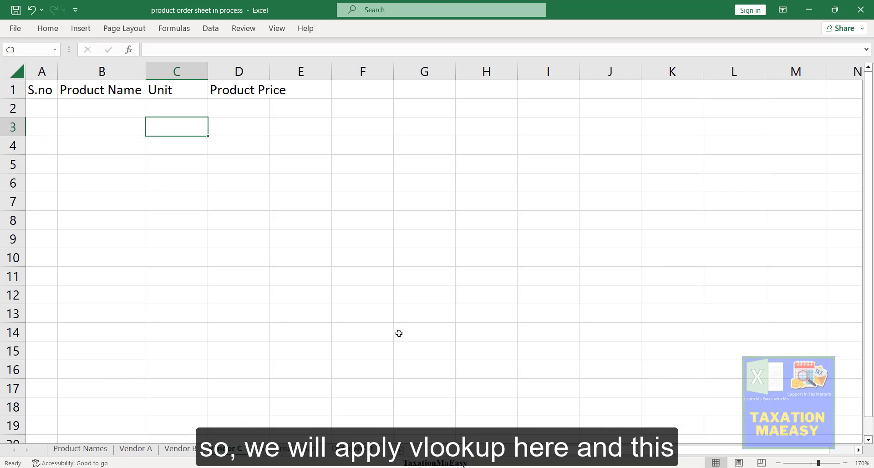
Copy the C2 Unit formula down to C15 on the Vendor C sheet and autofit the Product Price column's width.
left_click(180, 106)
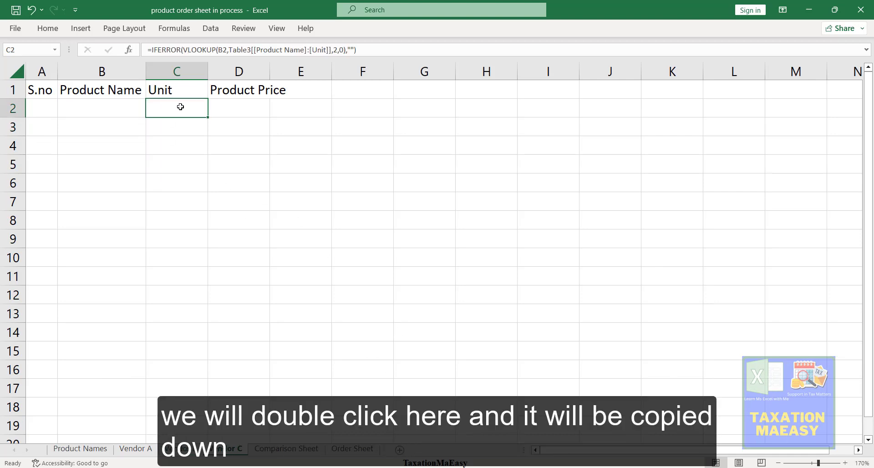
double_click(207, 116)
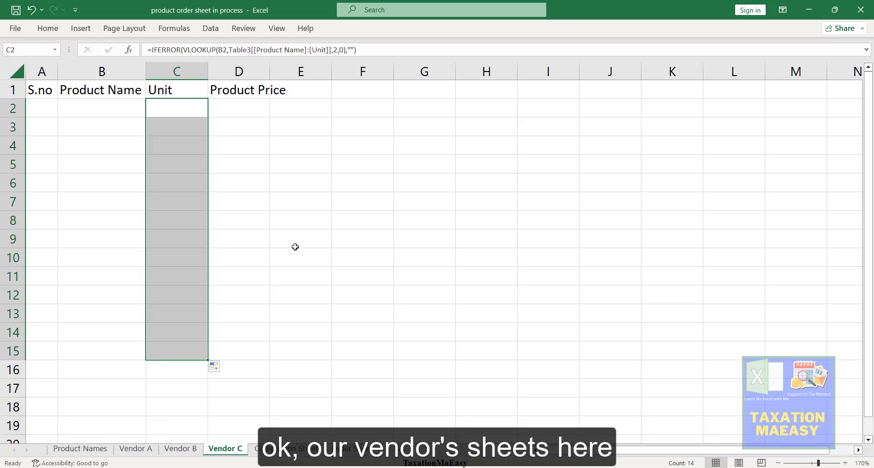
left_click(219, 109)
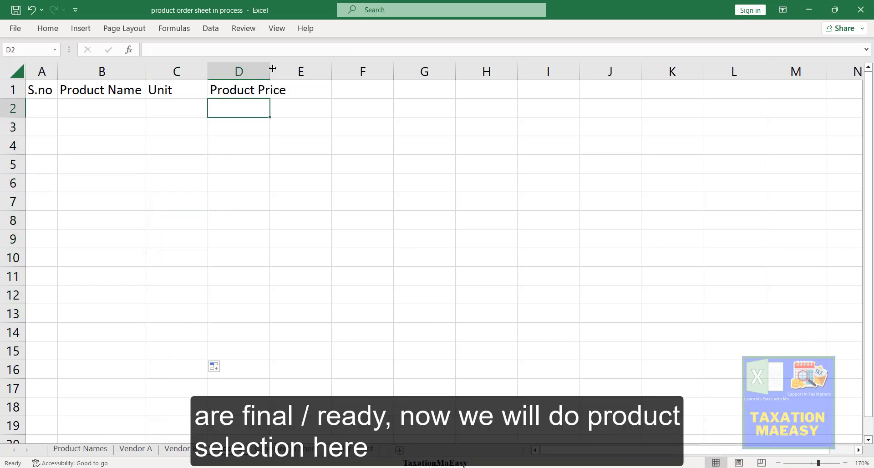
double_click(269, 69)
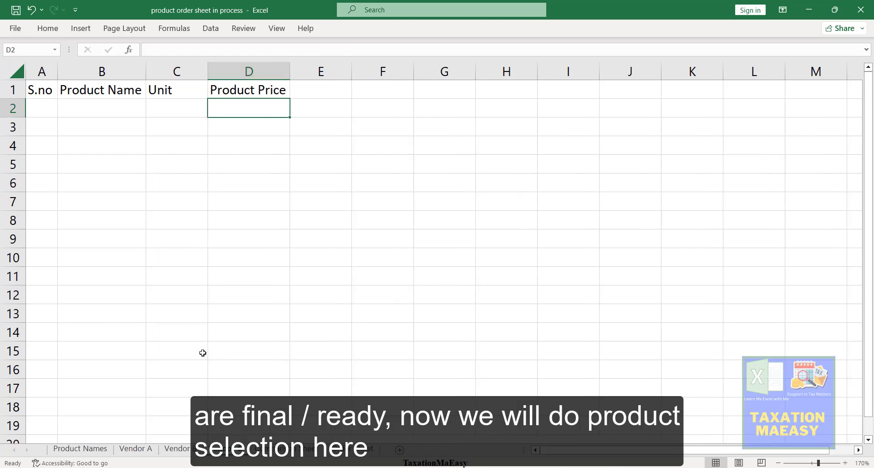
On the Vendor A sheet, choose Red Pepper in B4 and Green Pepper in B5 from the product name list.
left_click(139, 450)
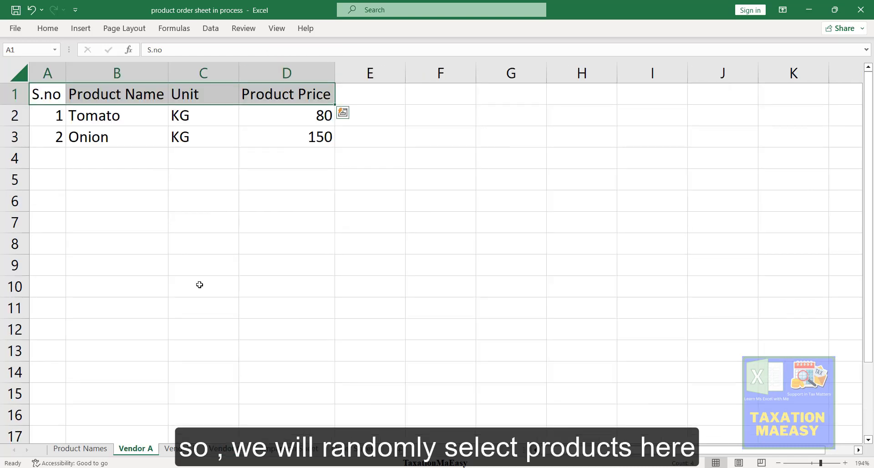
left_click(114, 161)
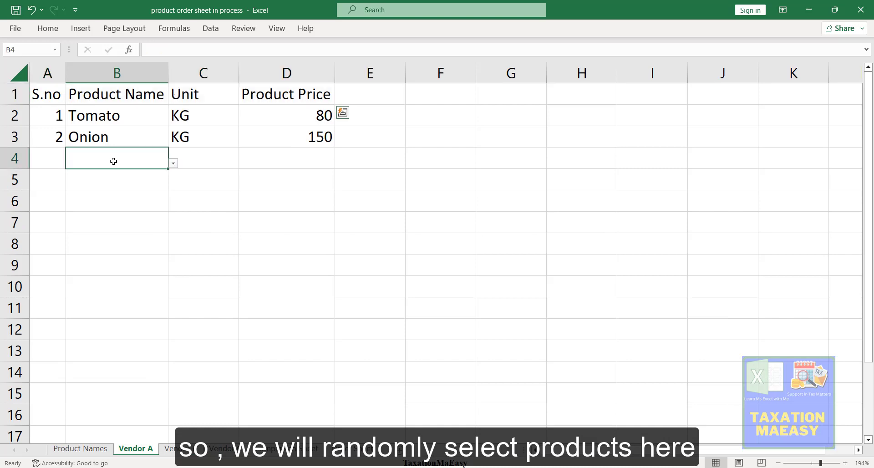
left_click(174, 164)
left_click(129, 192)
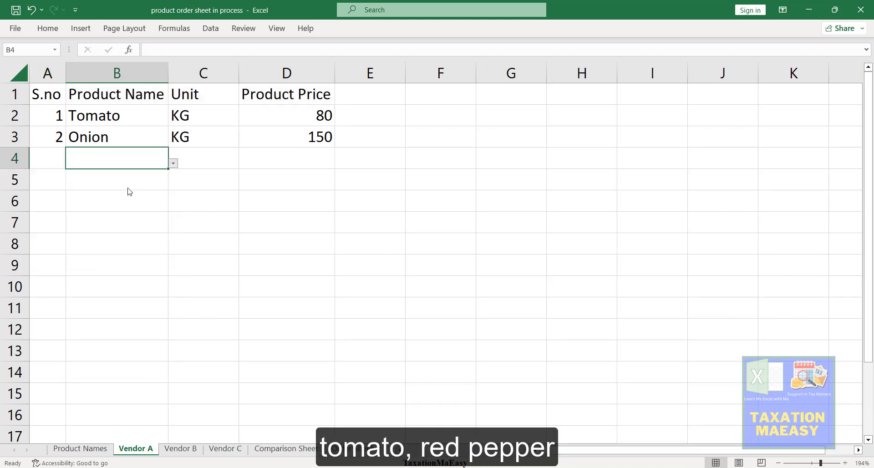
left_click(139, 185)
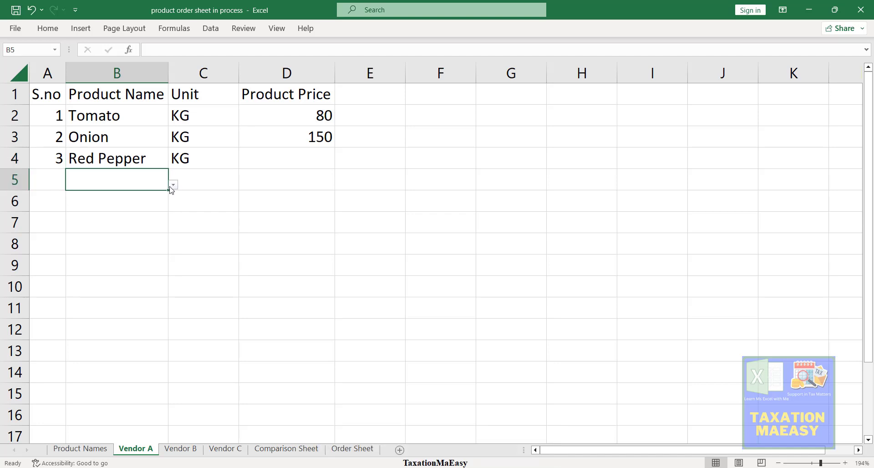
left_click(175, 187)
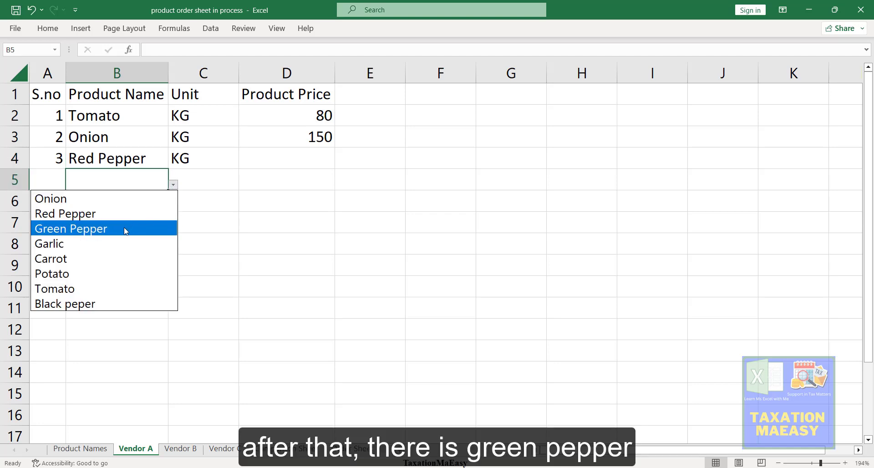
left_click(124, 230)
Choose Garlic, Carrot and Potato from the product name list in B6, B7 and B8.
left_click(163, 200)
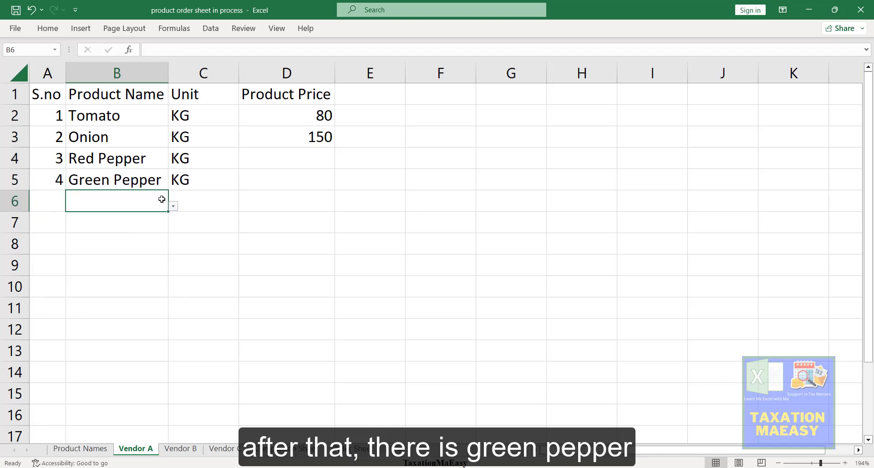
left_click(173, 207)
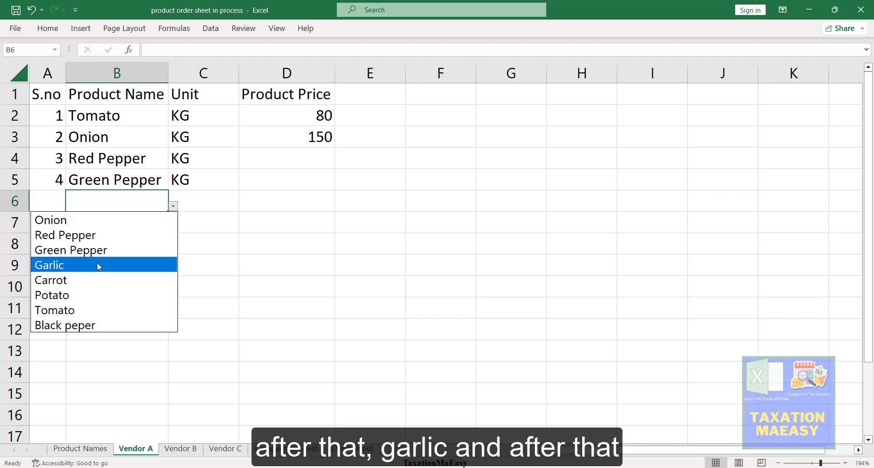
left_click(97, 265)
left_click_drag(155, 219, 173, 231)
left_click(173, 229)
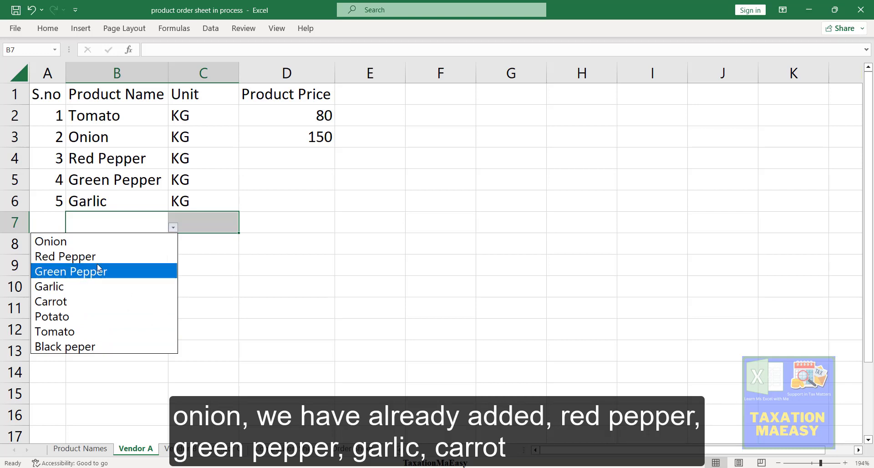
left_click(61, 304)
left_click(166, 245)
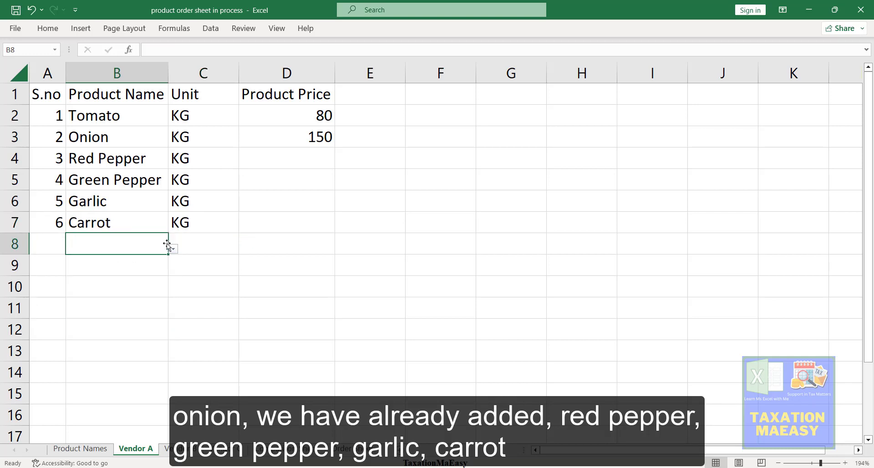
left_click(173, 249)
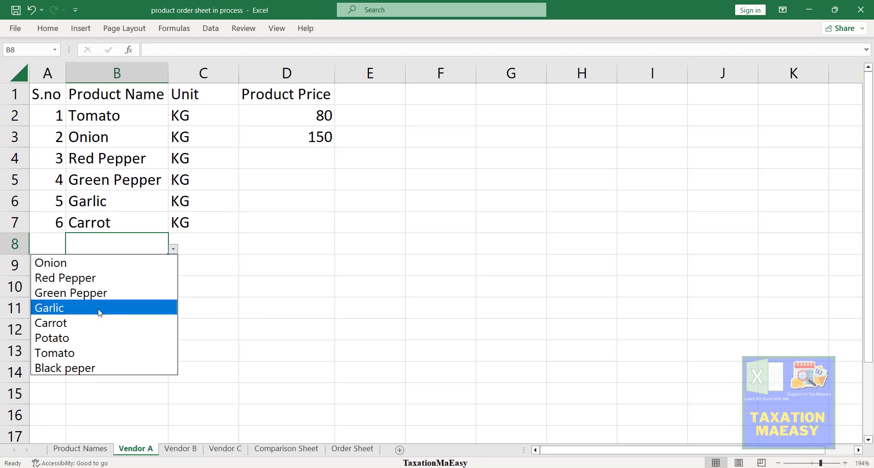
left_click(86, 337)
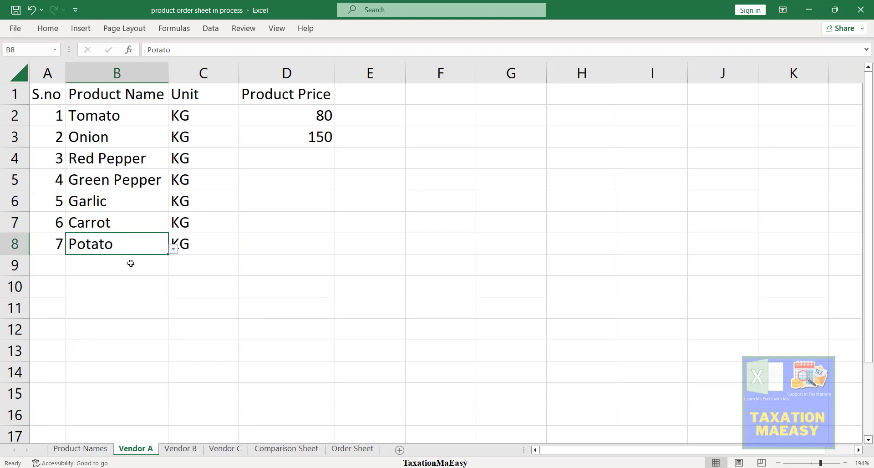
Add Cabbage with unit KG as a new row in row 10 of the Product Names sheet's table.
left_click(84, 450)
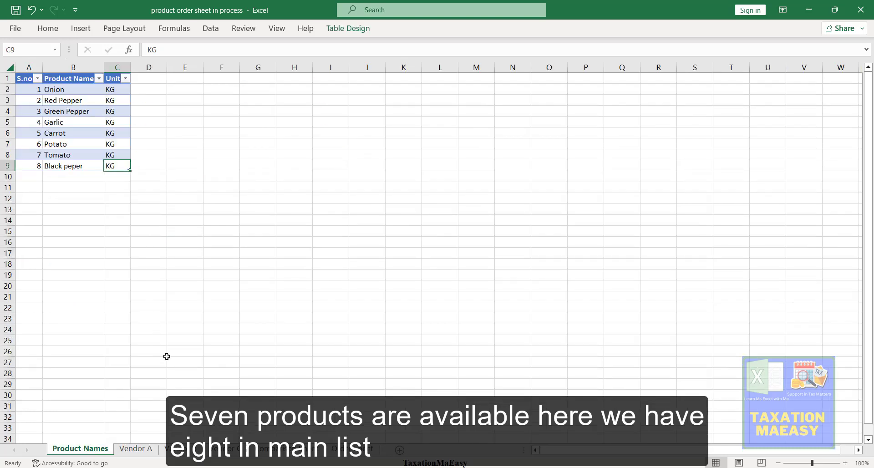
left_click(68, 178)
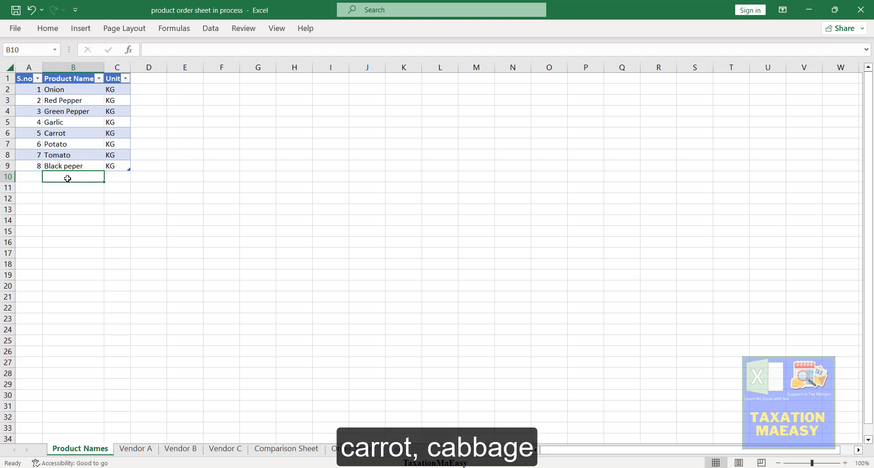
type("Cabbvage")
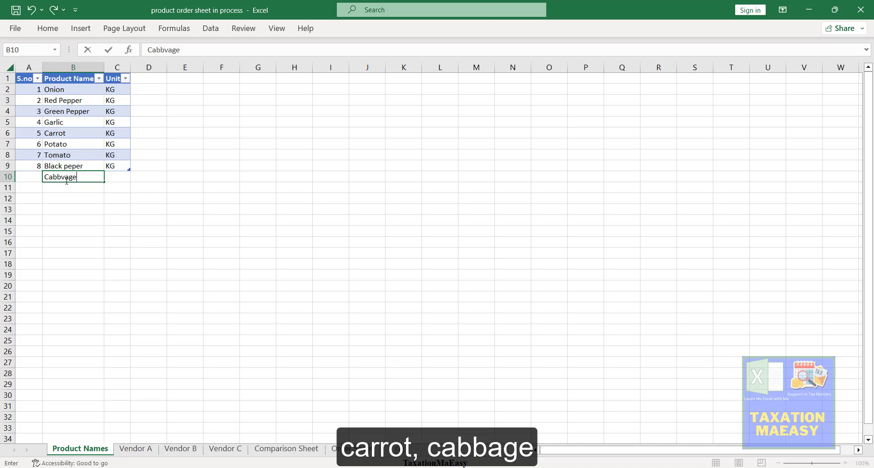
key("BackSpace")
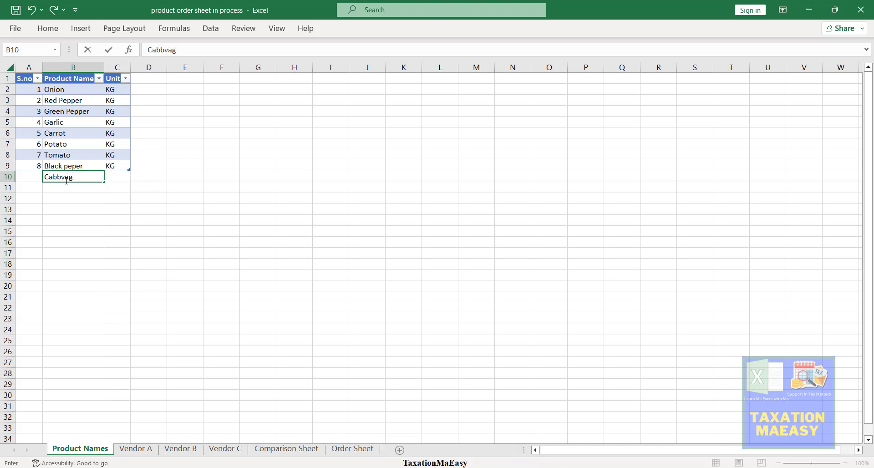
key("BackSpace")
type("age")
key("Return")
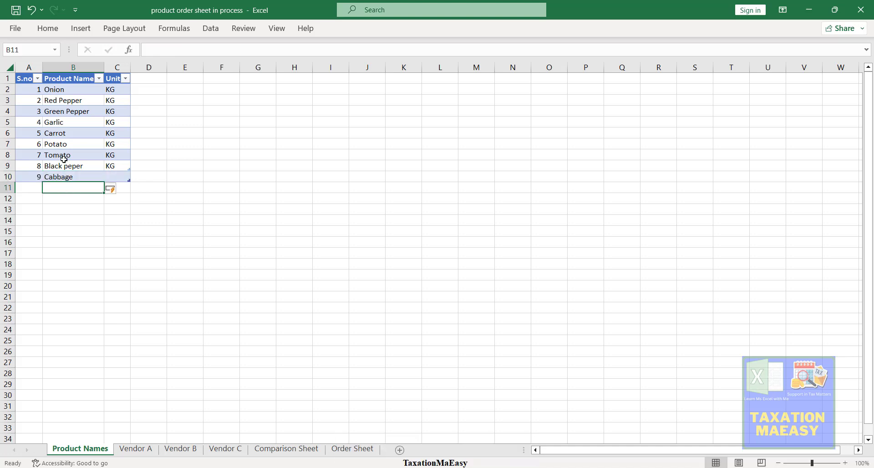
left_click(117, 171)
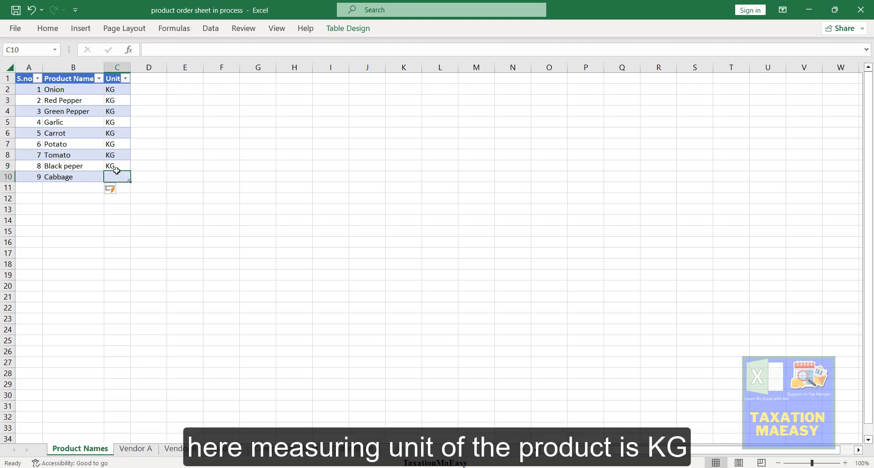
key("ctrl+d")
Choose Cabbage from the product name list in B9 of the Vendor A sheet.
left_click(135, 452)
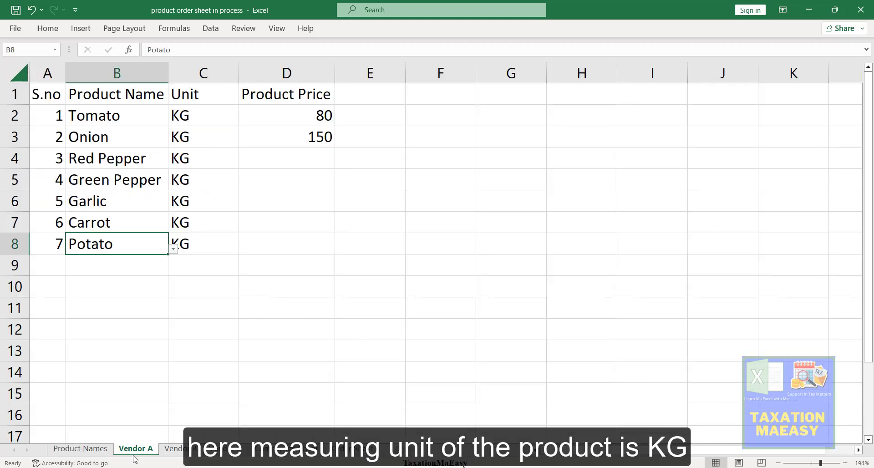
left_click(157, 264)
left_click(174, 272)
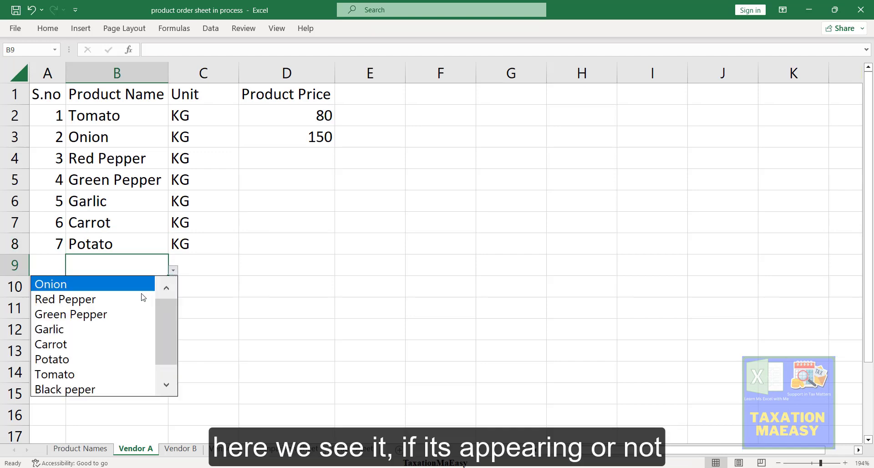
scroll(169, 337, "down", 1)
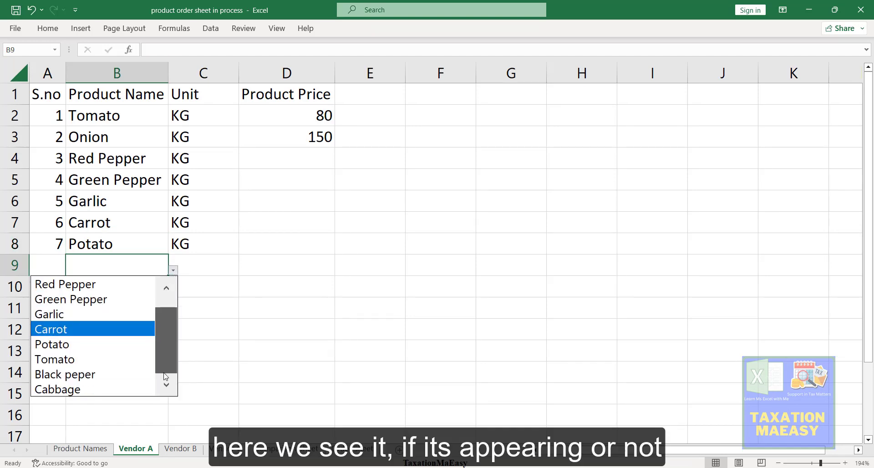
left_click(99, 390)
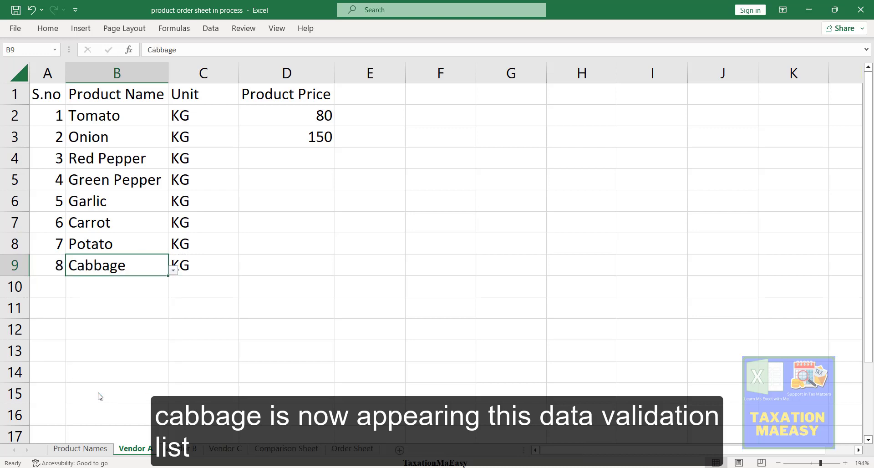
Enter the Vendor A product prices 120 for Red Pepper in D4 and 200 for Green Pepper in D5.
left_click(294, 152)
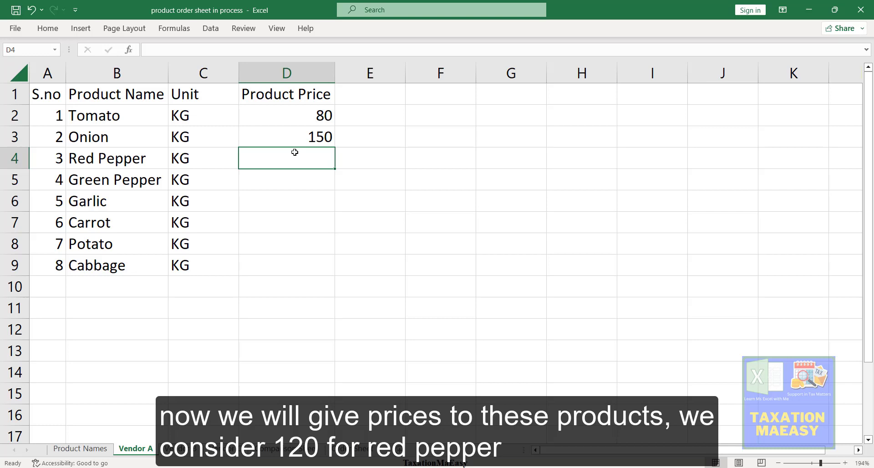
type("120")
key("Return")
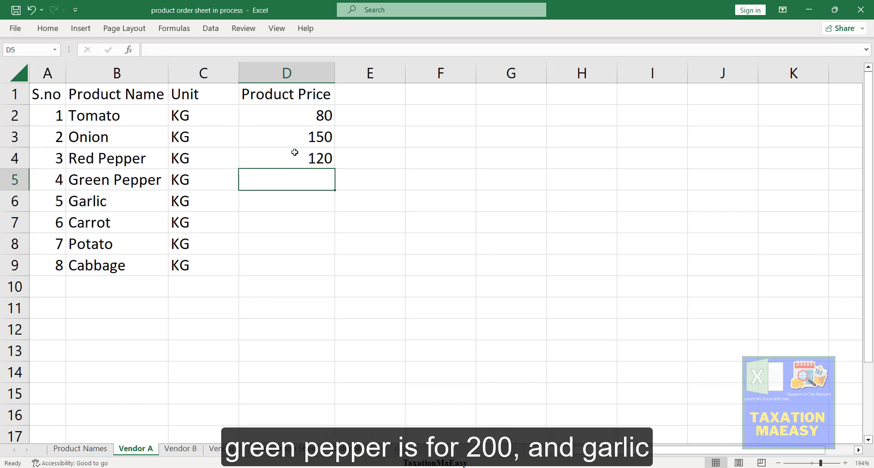
type("25")
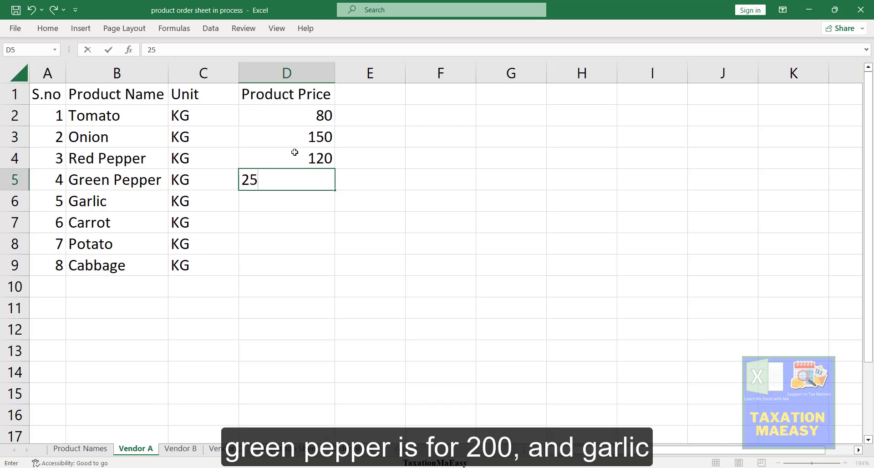
key("BackSpace")
type("00")
key("Return")
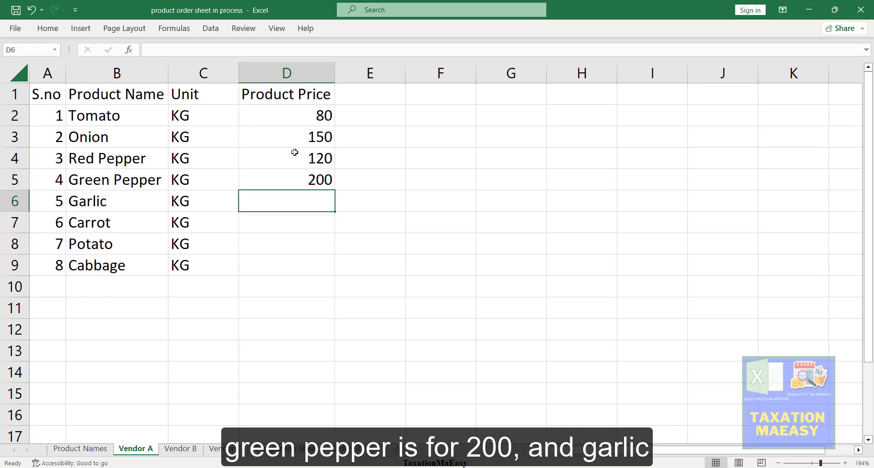
Enter the prices 350 for Garlic, 150 for Carrot, 250 for Potato and 80 for Cabbage in D6:D9.
type("350")
key("Return")
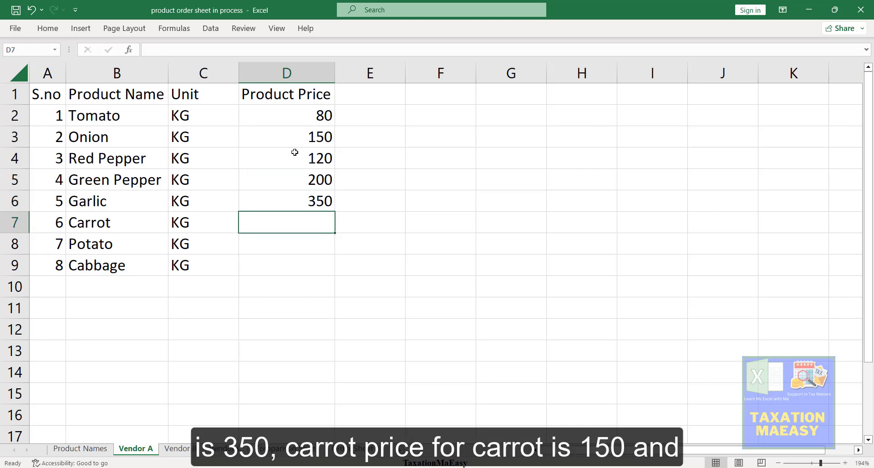
type("150")
key("Return")
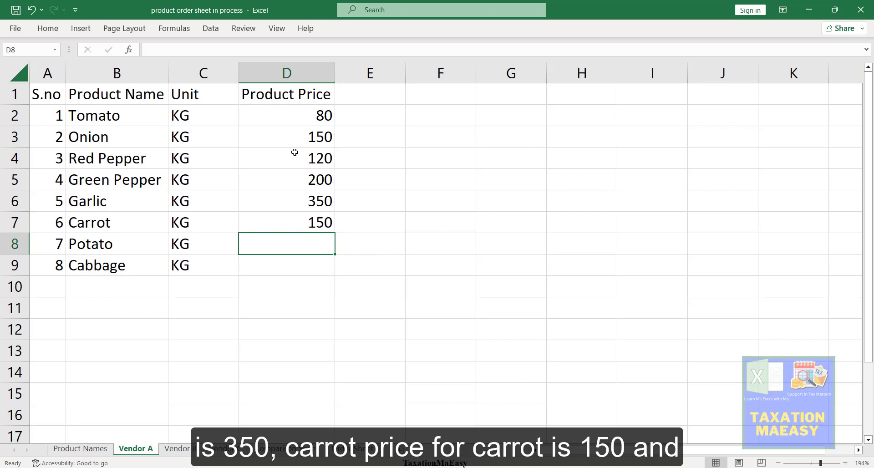
type("250")
key("Return")
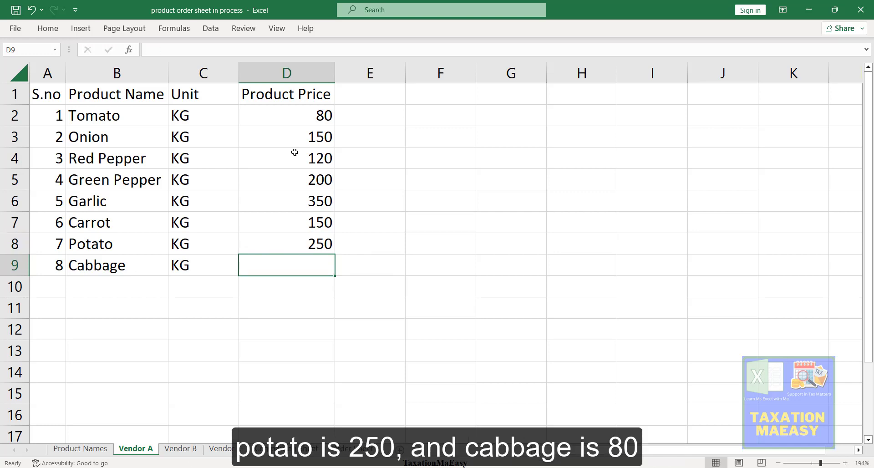
type("80")
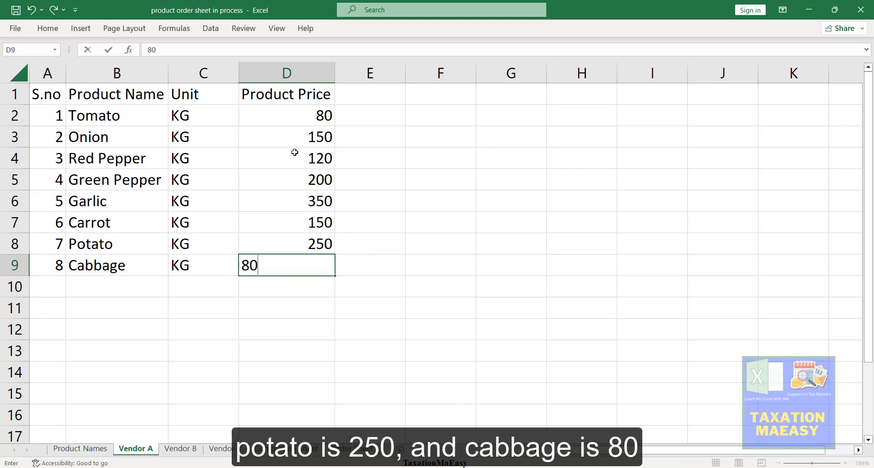
key("Return")
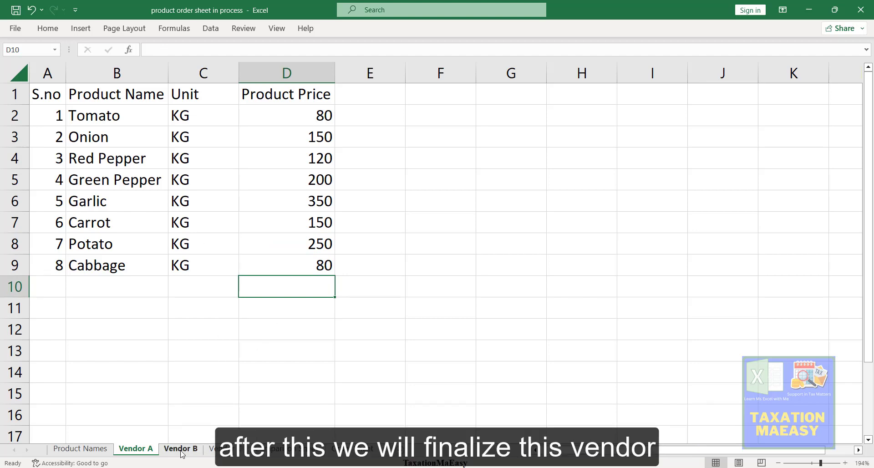
Choose Onion in B2 and Red Pepper in B3 from the product name list of the Vendor B sheet.
left_click(182, 449)
left_click(113, 111)
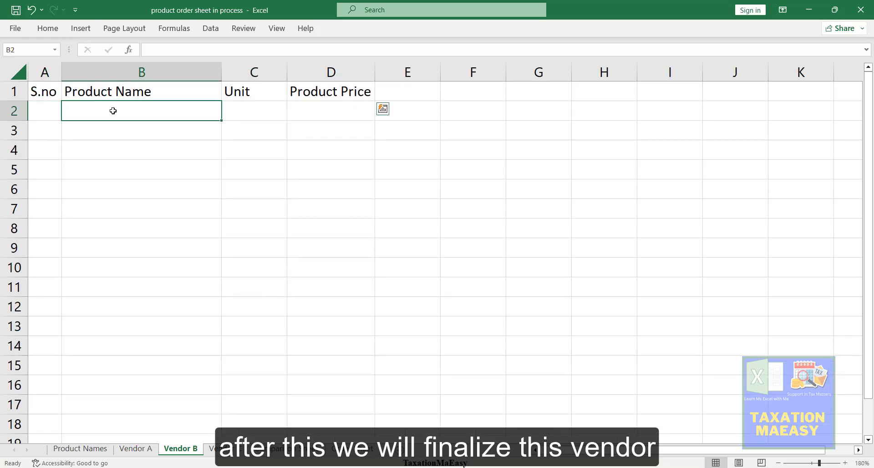
left_click(228, 116)
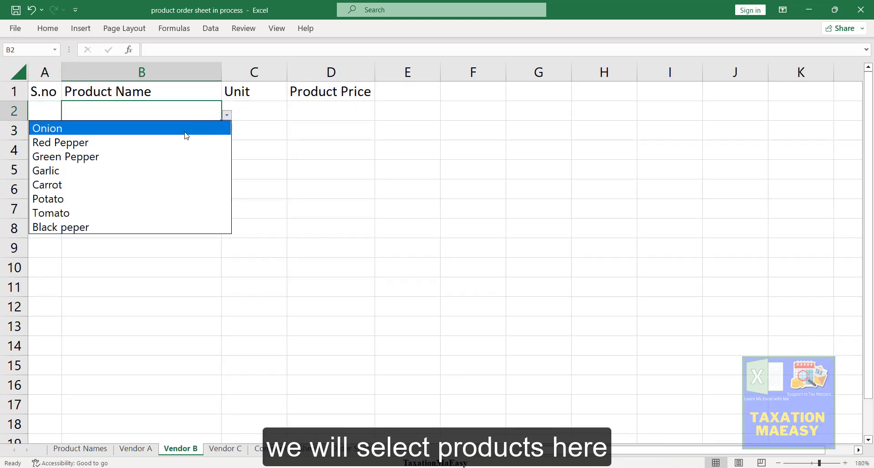
left_click(172, 134)
left_click(191, 136)
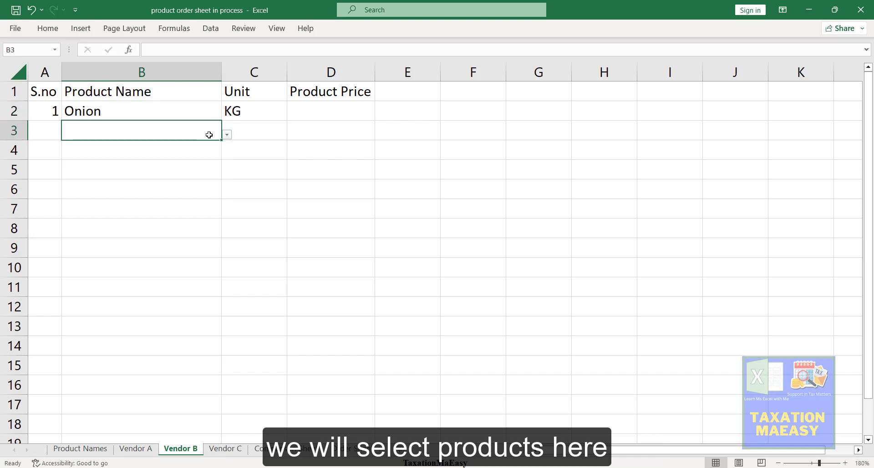
left_click(226, 134)
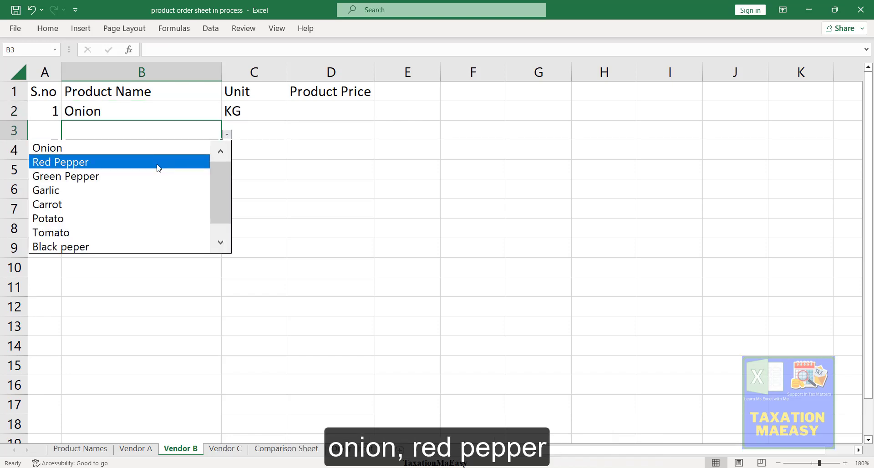
left_click(158, 163)
Choose Green Pepper in B4 and Garlic in B5 from the product name list of the Vendor B sheet.
left_click(190, 156)
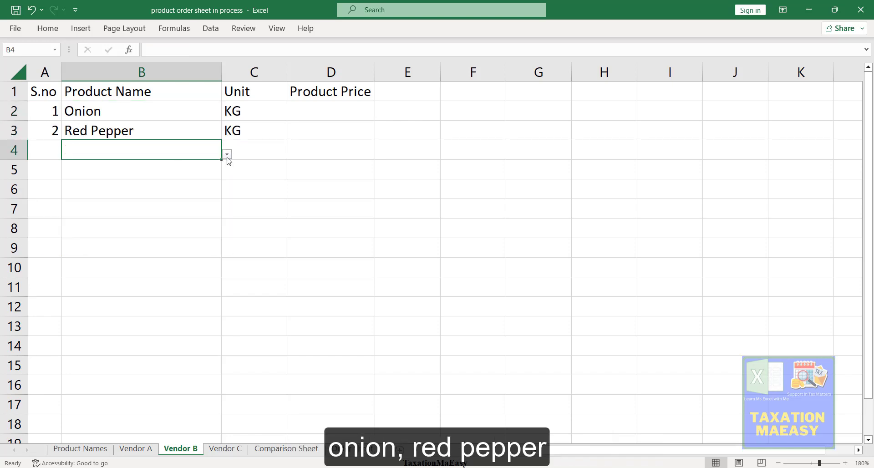
left_click(228, 156)
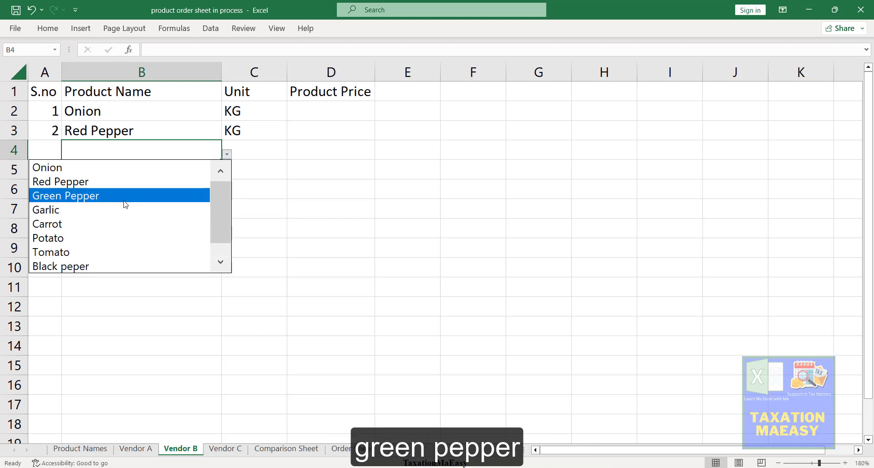
left_click(125, 204)
left_click(196, 170)
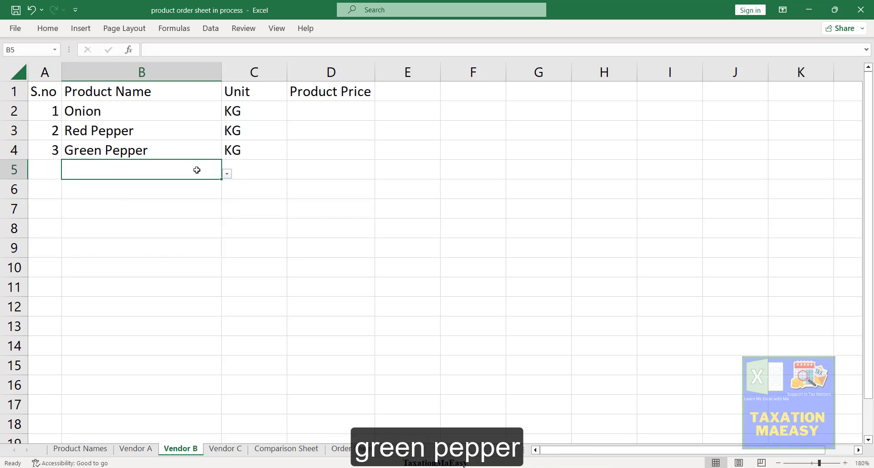
left_click(227, 175)
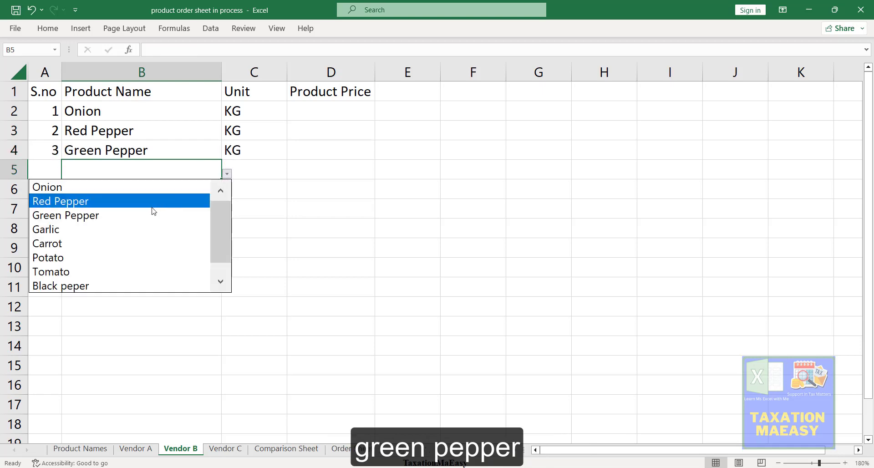
left_click(117, 228)
Choose Carrot in B6 and Potato in B7 from the product name list of the Vendor B sheet.
left_click(171, 195)
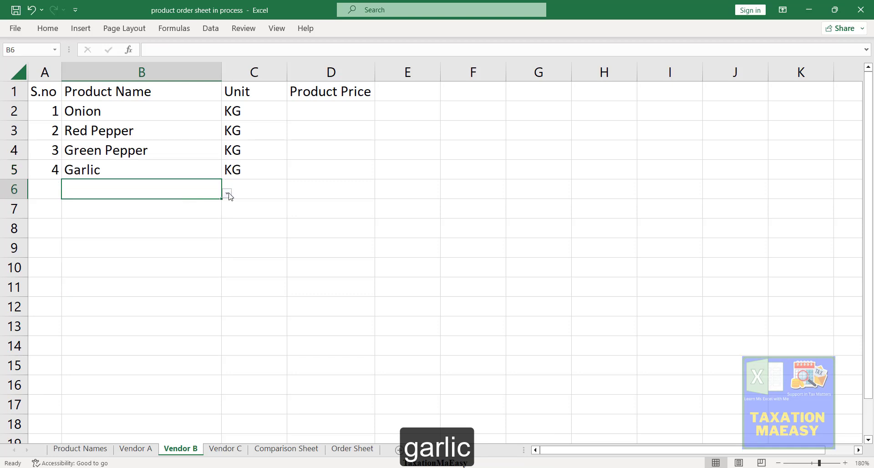
left_click(227, 194)
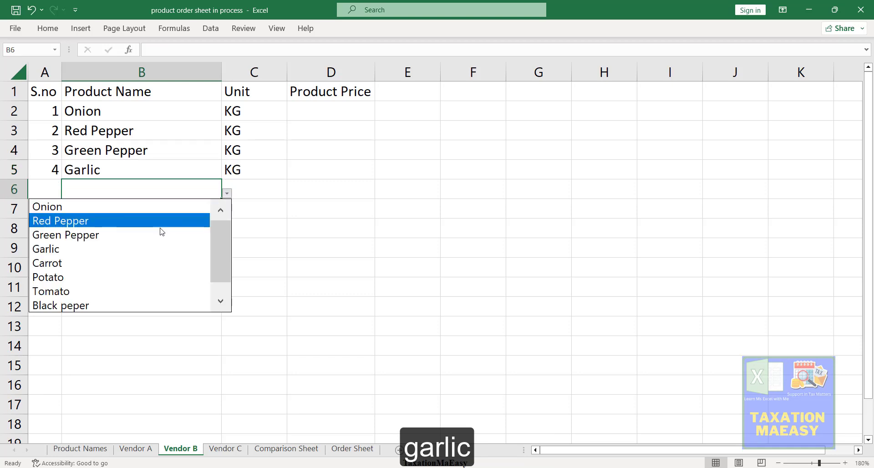
left_click(106, 263)
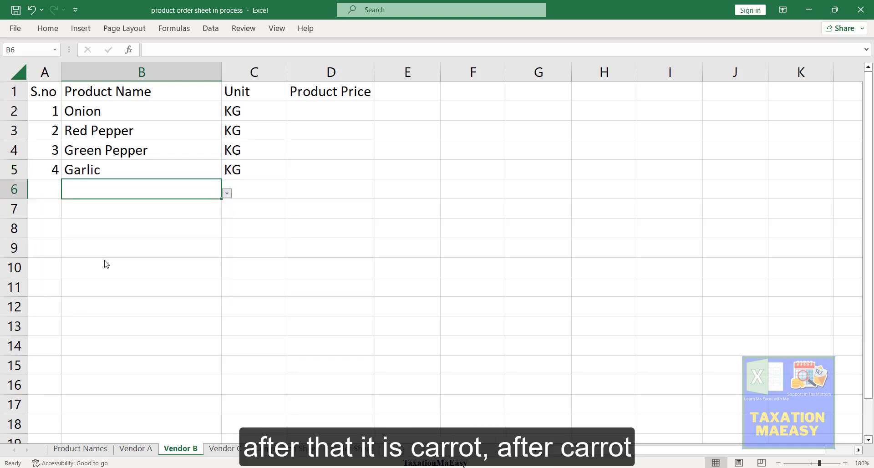
left_click(184, 212)
left_click(226, 213)
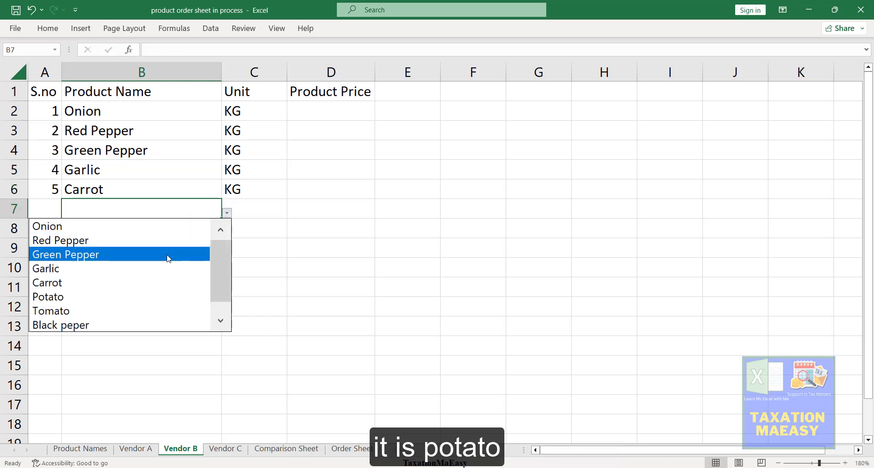
left_click(121, 296)
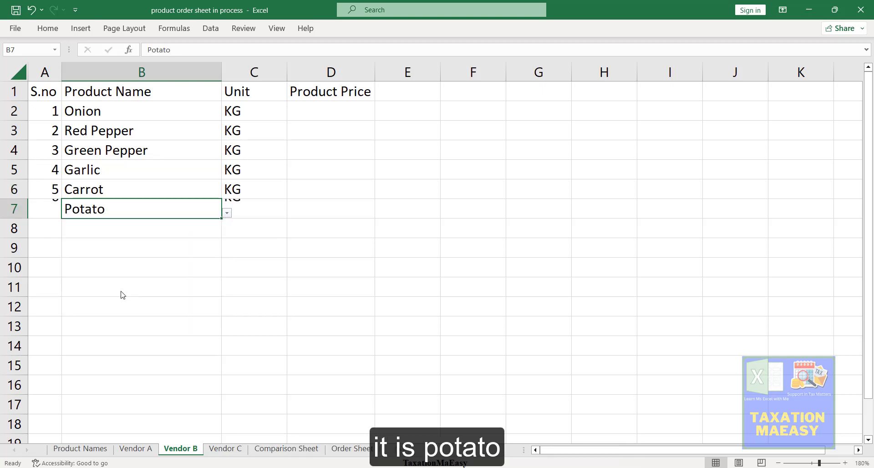
Choose Tomato, Black peper and Cabbage from the product name list in B8:B10 of the Vendor B sheet.
left_click(193, 226)
left_click(227, 232)
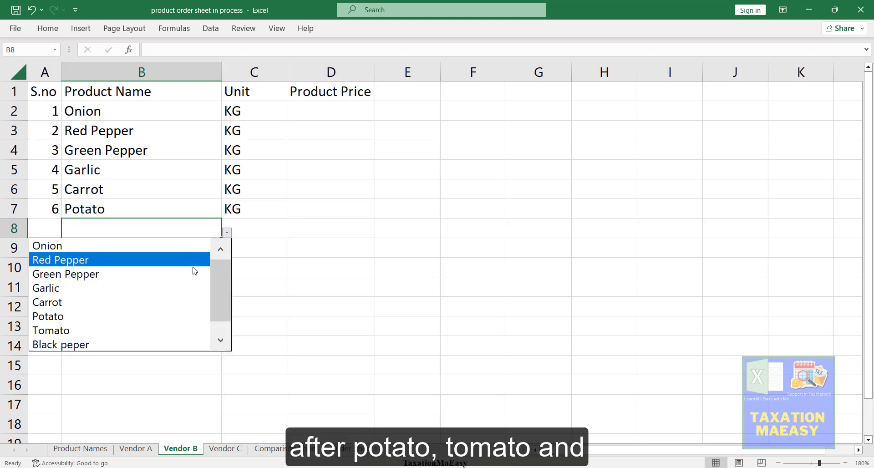
left_click(127, 335)
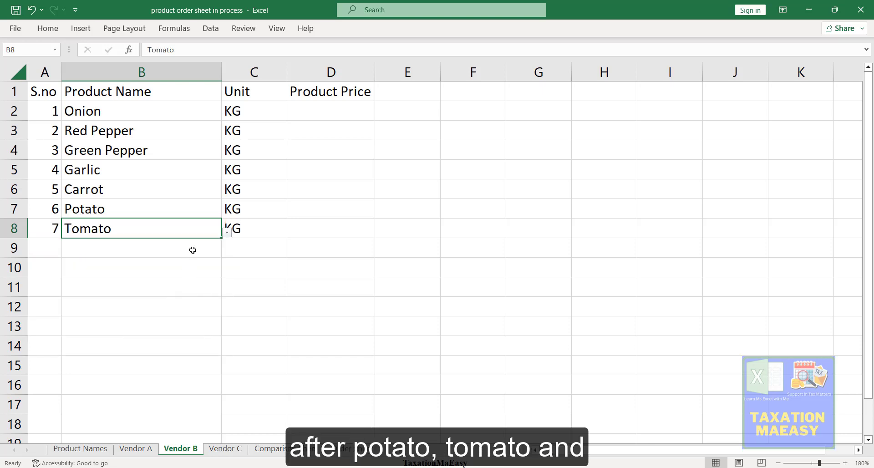
left_click(193, 250)
left_click(227, 253)
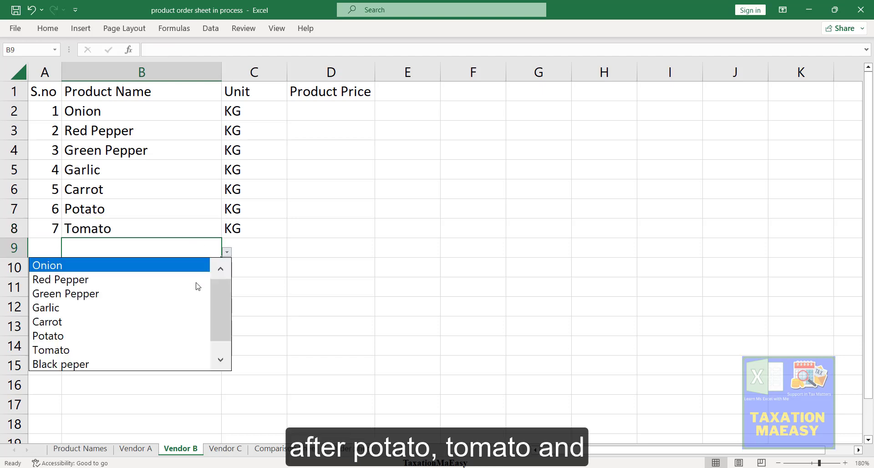
left_click(115, 363)
left_click(172, 268)
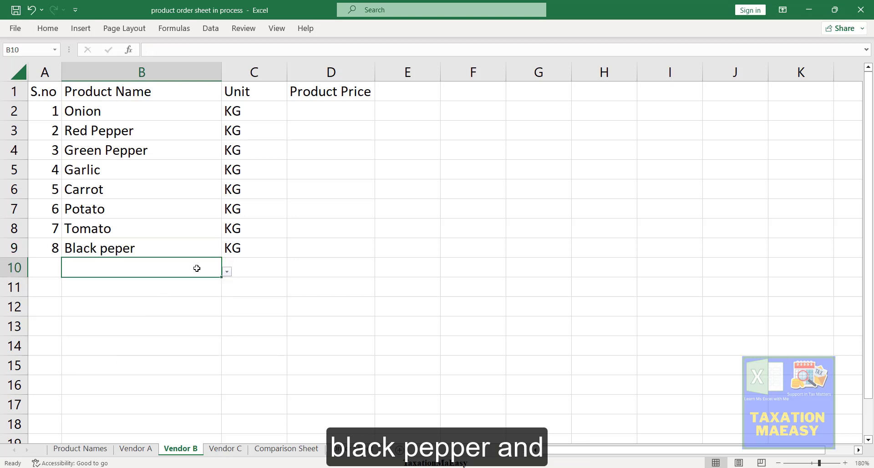
left_click(227, 272)
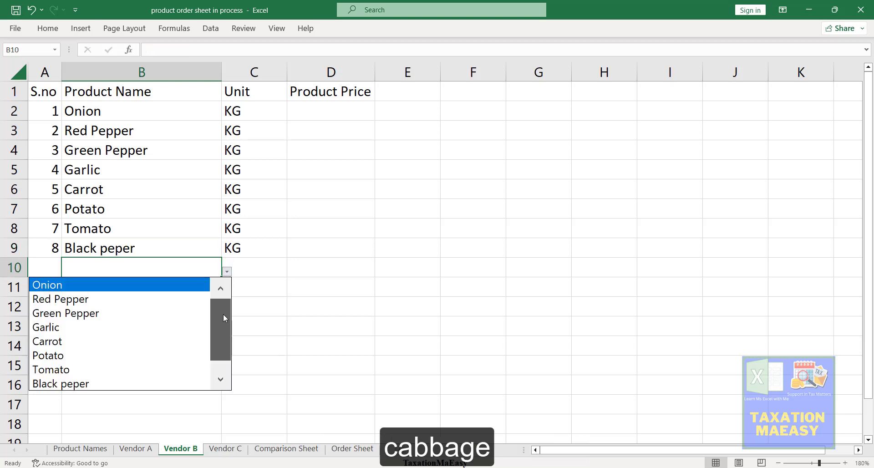
scroll(223, 314, "down", 1)
left_click(141, 388)
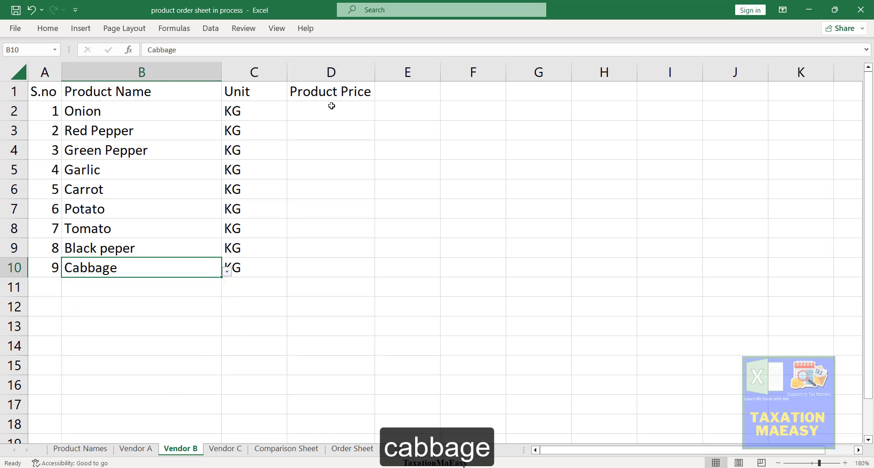
Enter the Vendor B prices 75 for Onion, 95 for Red Pepper and 125 for Green Pepper in D2:D4.
left_click(327, 111)
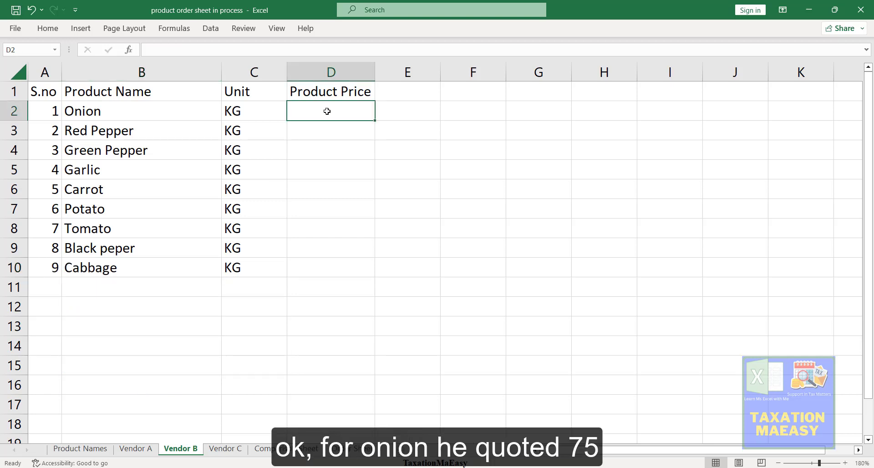
type("75")
key("Return")
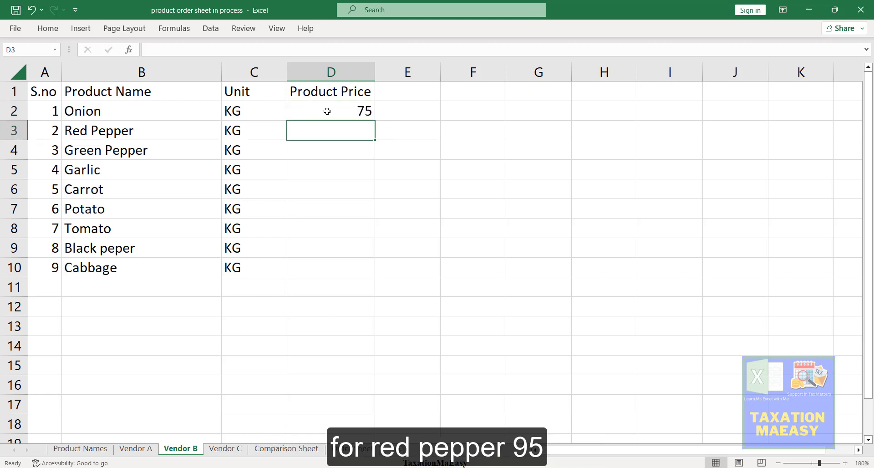
type("95")
key("Return")
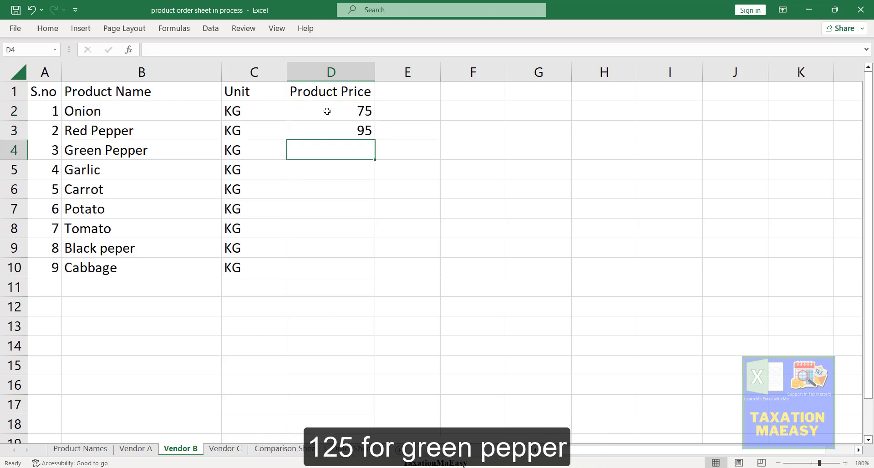
type("125")
key("Return")
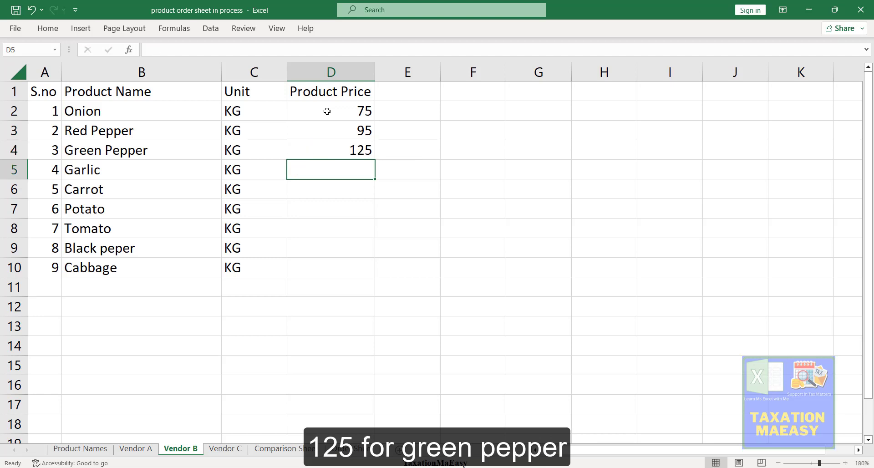
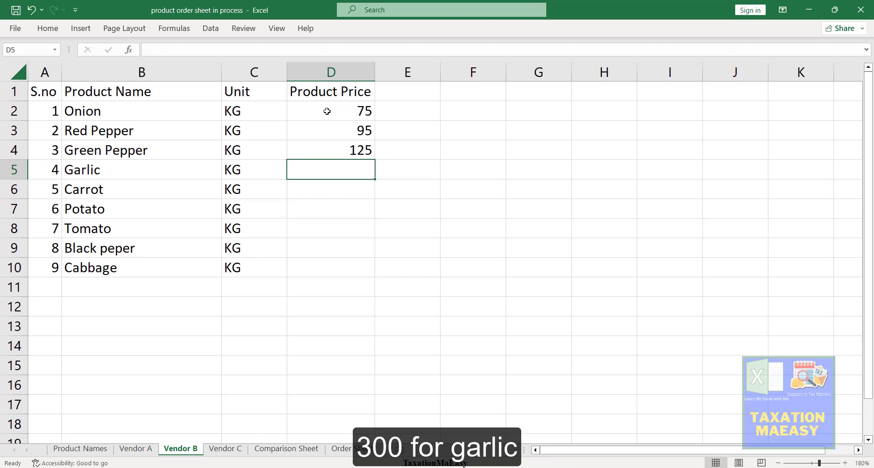
Enter the Vendor B prices 300 for Garlic, 180 for Carrot and 190 for Potato in D5:D7.
type("300")
key("Return")
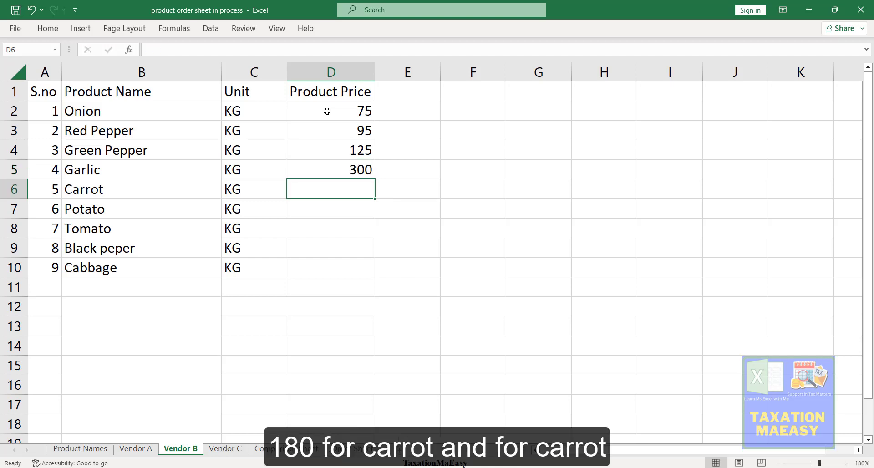
type("180")
key("Return")
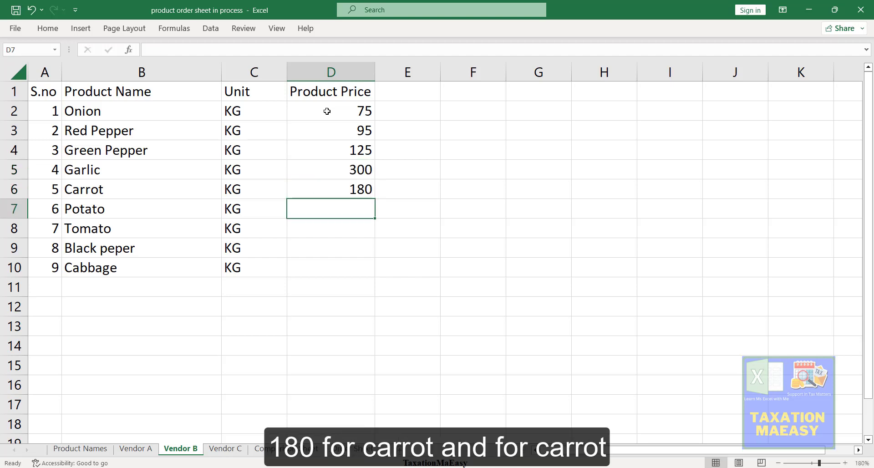
type("9")
key("BackSpace")
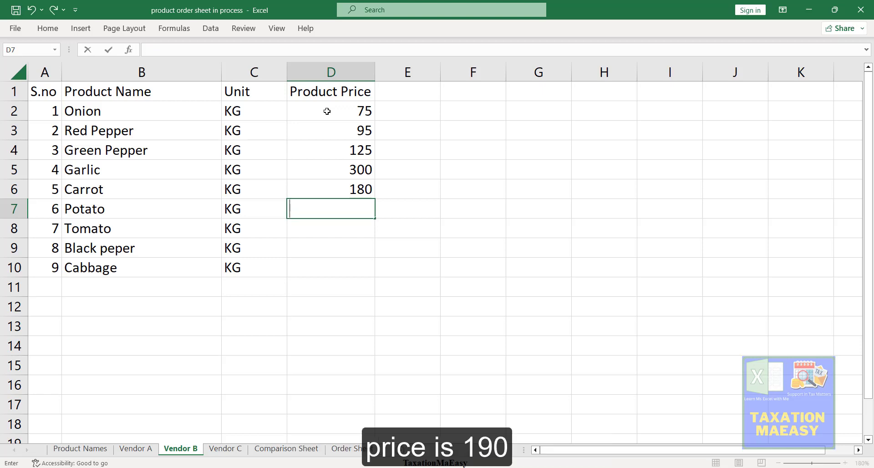
type("190")
key("Return")
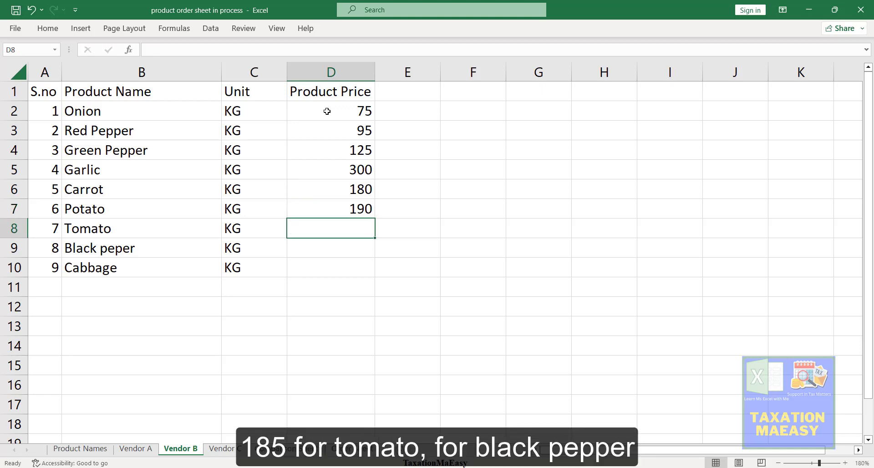
Enter the Vendor B prices 185 for Tomato, 500 for Black peper and 90 for Cabbage in D8:D10.
type("185")
key("Return")
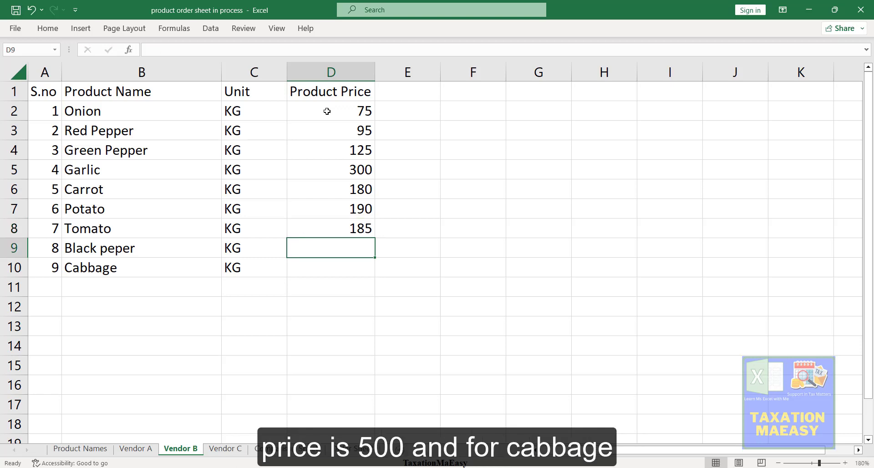
type("500")
key("Return")
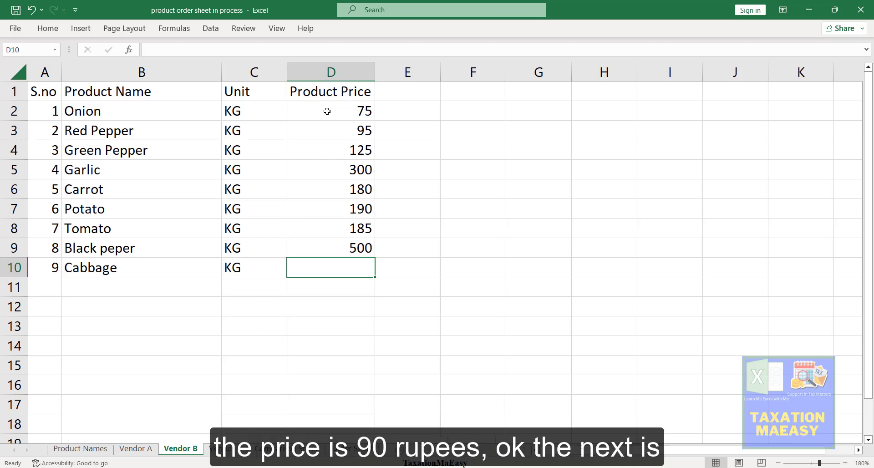
type("90")
key("Return")
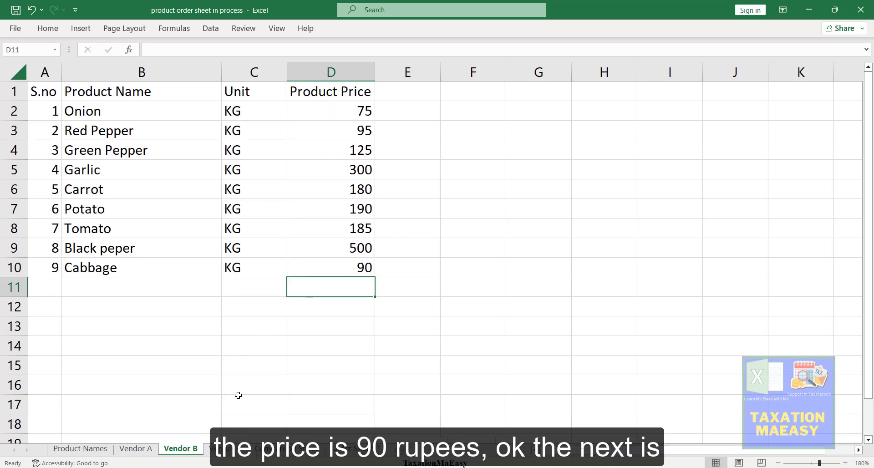
Choose Onion, Red Pepper and Green Pepper from the product name list in B2:B4 of the Vendor C sheet.
left_click(224, 449)
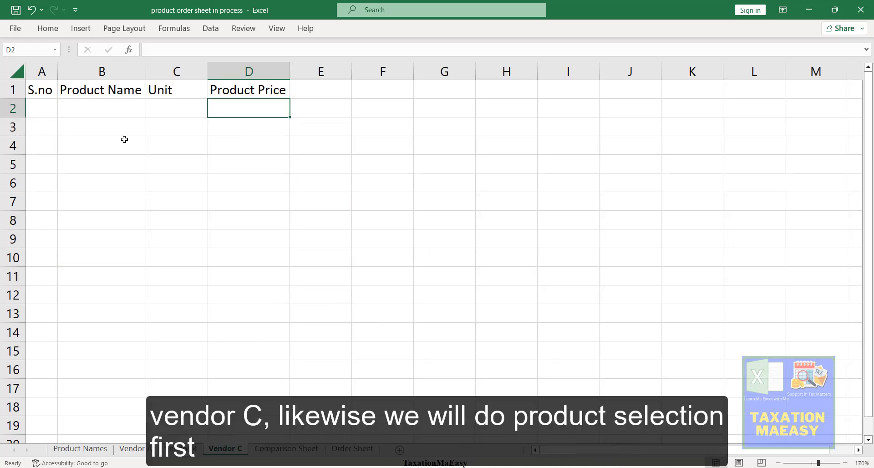
left_click(89, 103)
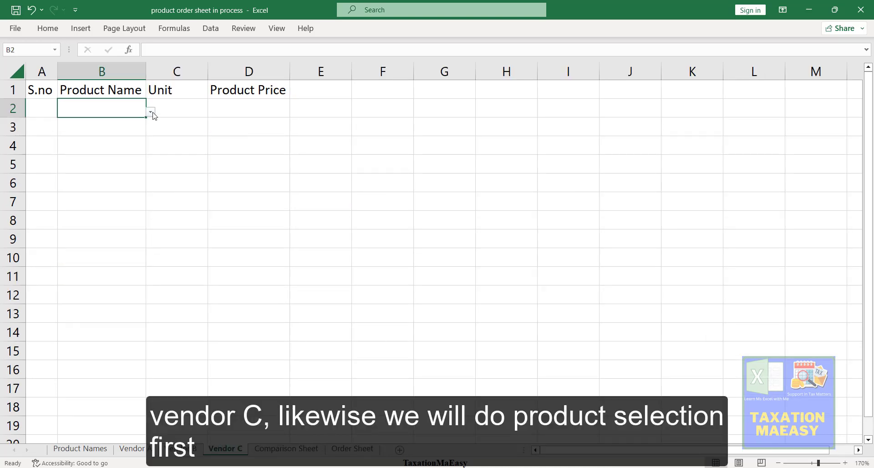
left_click(150, 112)
left_click(122, 126)
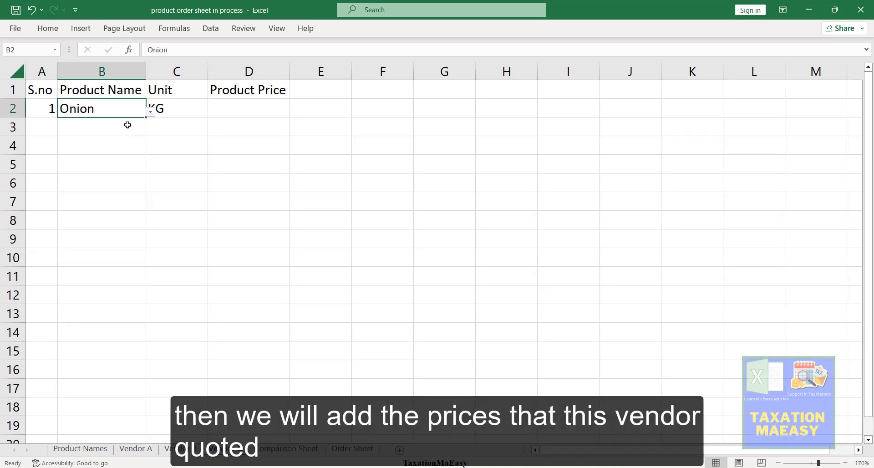
left_click(127, 125)
left_click(151, 131)
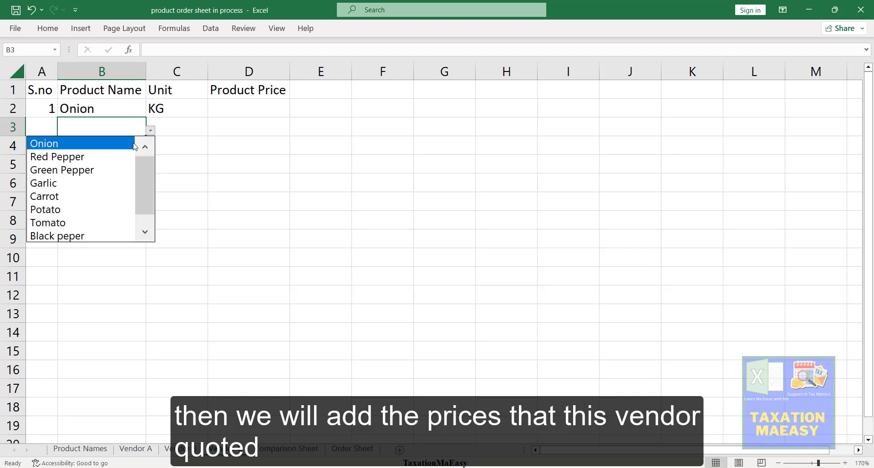
key("Escape")
left_click(122, 144)
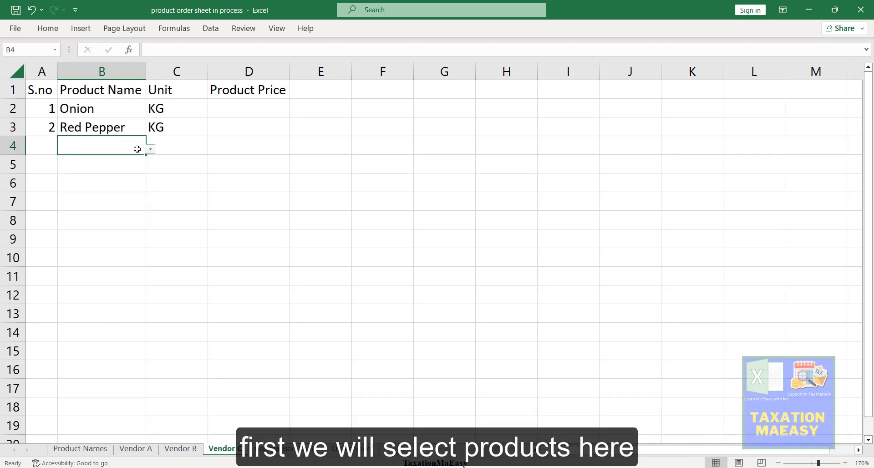
left_click_drag(134, 146, 149, 151)
left_click(151, 149)
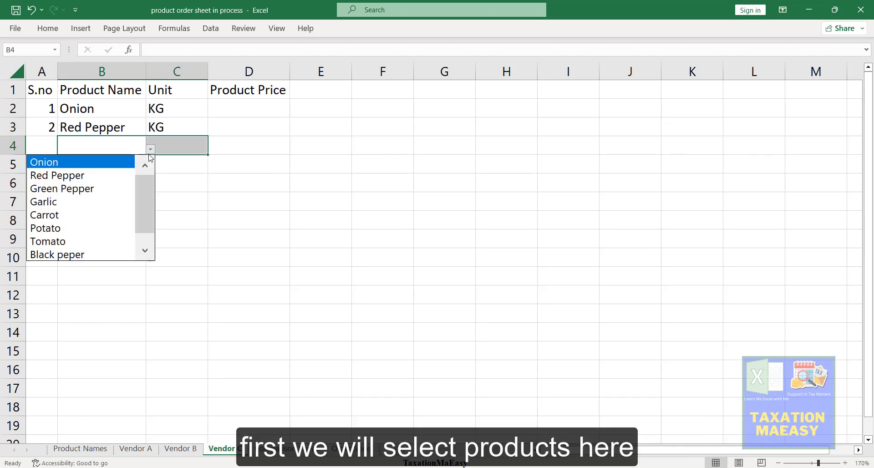
left_click(95, 188)
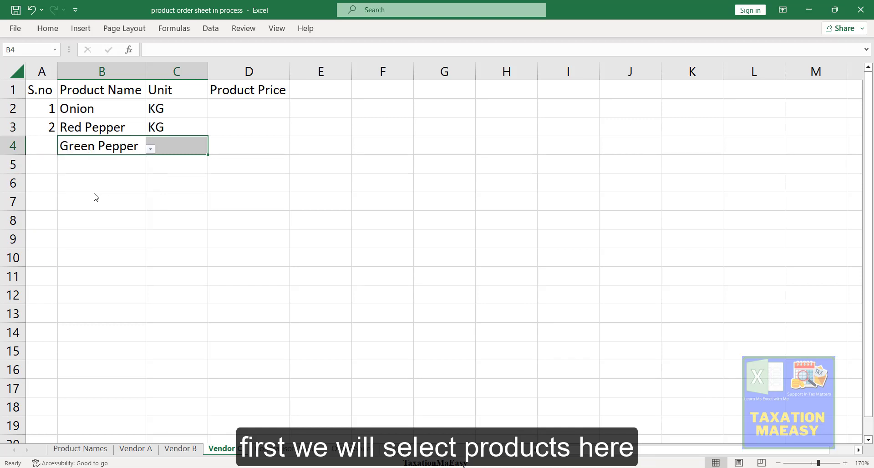
Choose Carrot, Potato and Tomato from the product name list in B5:B7 of the Vendor C sheet.
left_click(123, 167)
left_click(150, 168)
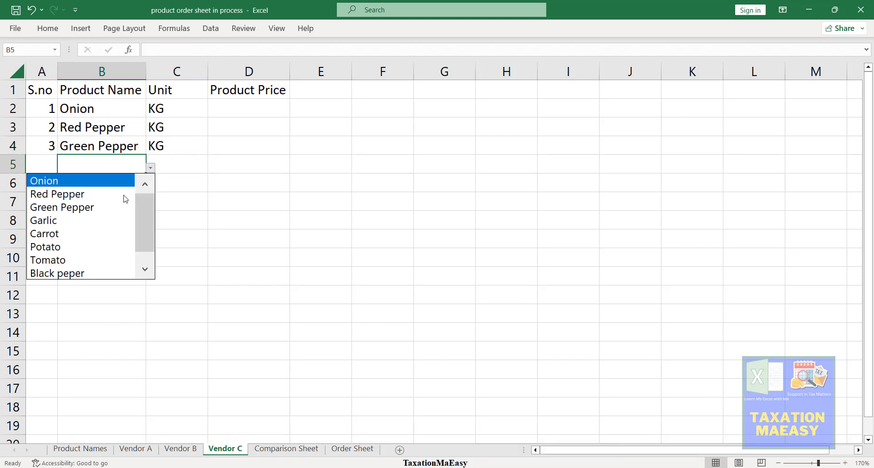
left_click(85, 232)
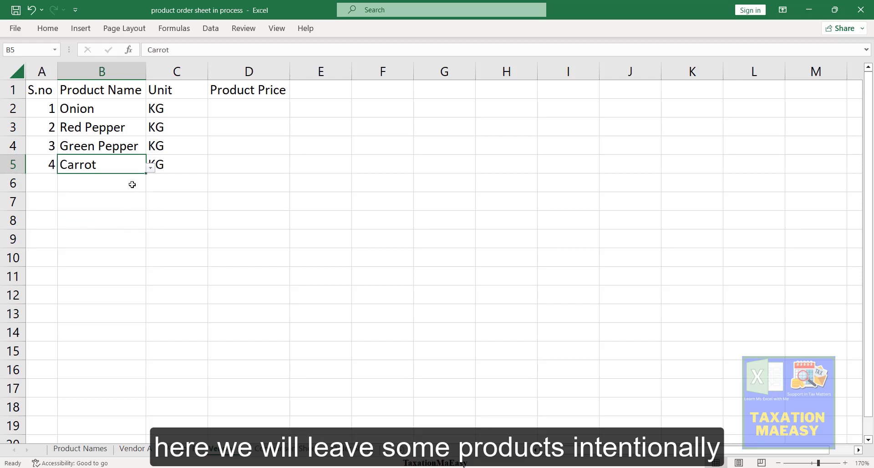
left_click(131, 184)
left_click(151, 189)
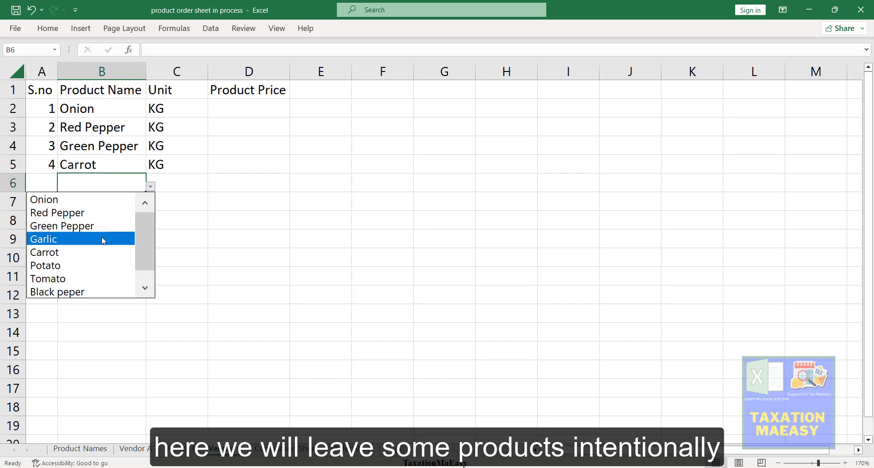
left_click(80, 269)
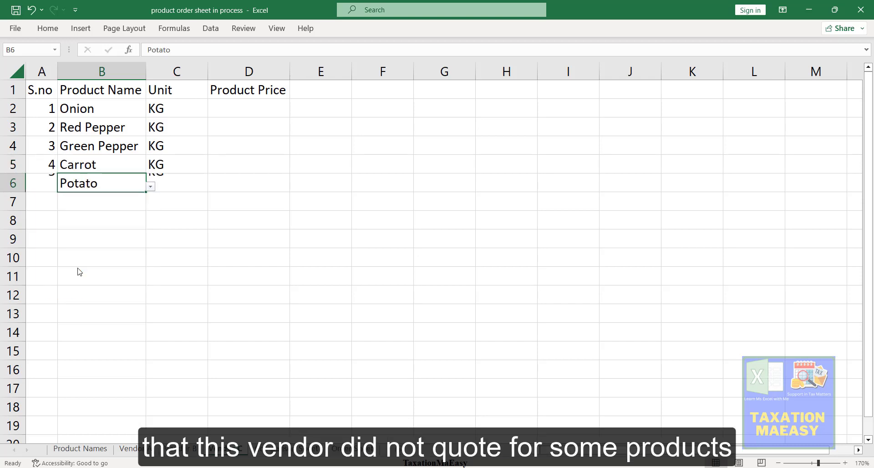
left_click(135, 201)
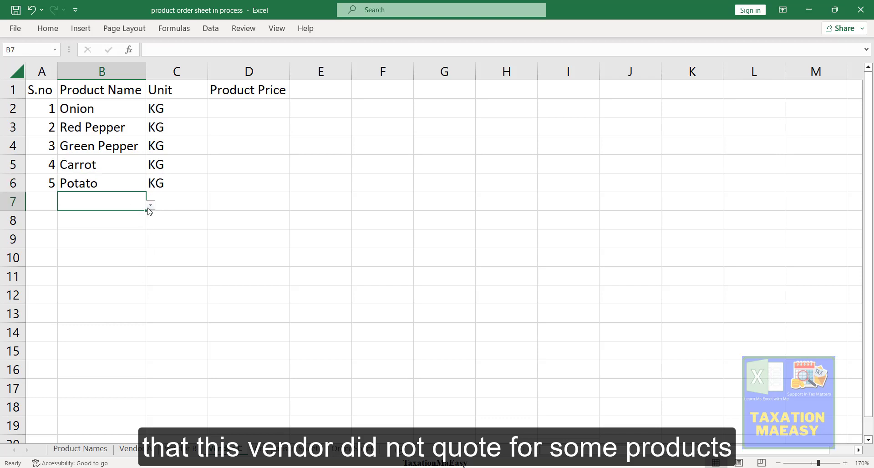
left_click(150, 206)
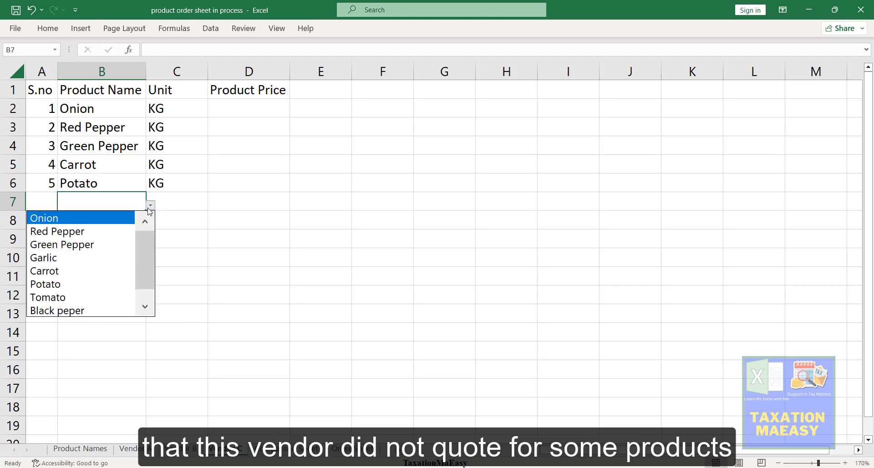
left_click(89, 301)
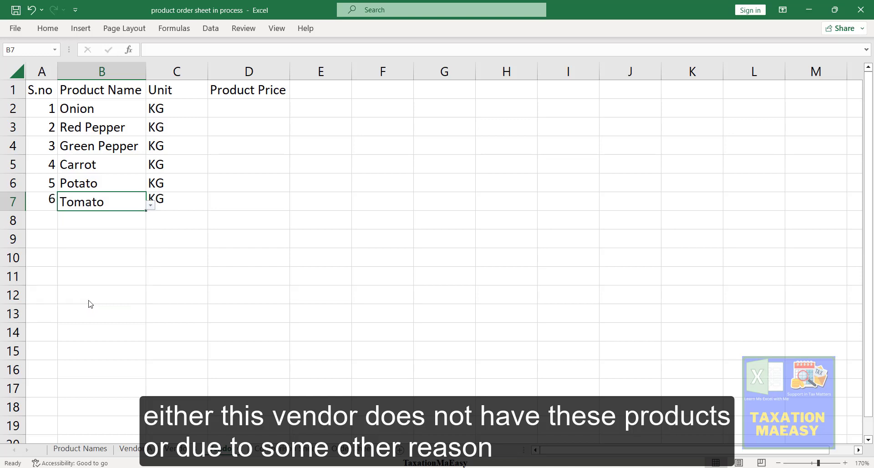
left_click(128, 216)
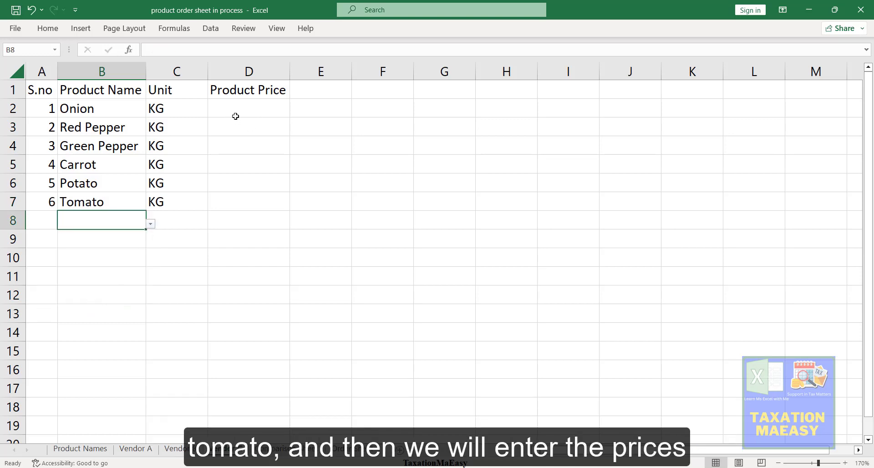
Enter the Vendor C prices 95 for Onion, 120 for Red Pepper and 145 for Green Pepper in D2:D4.
left_click(235, 116)
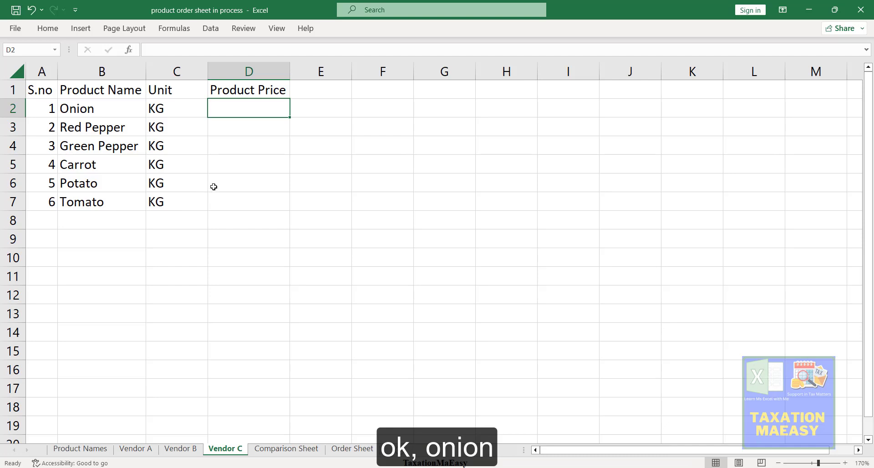
type("9")
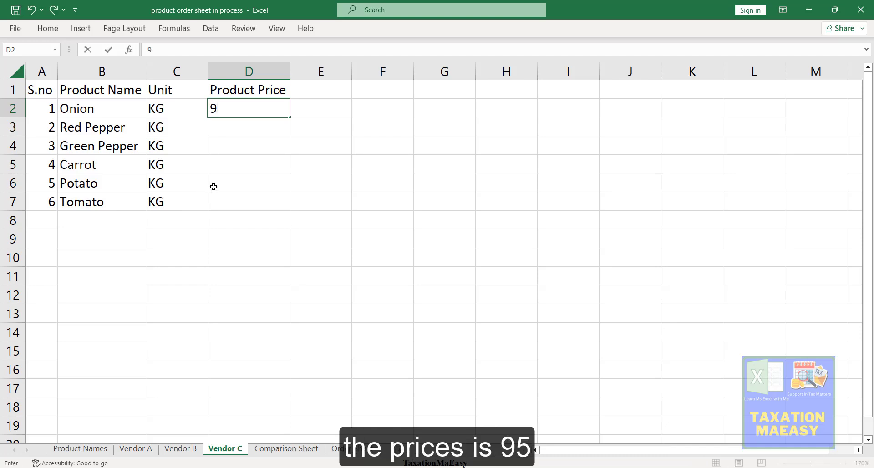
type("5")
key("Return")
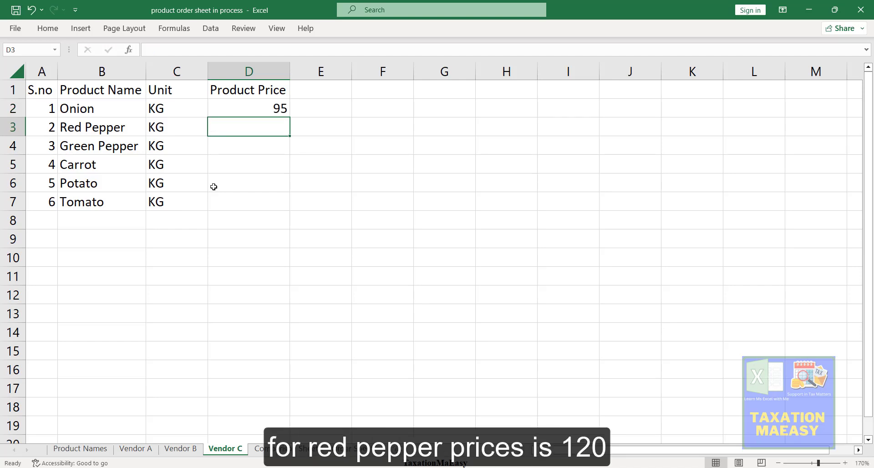
type("120")
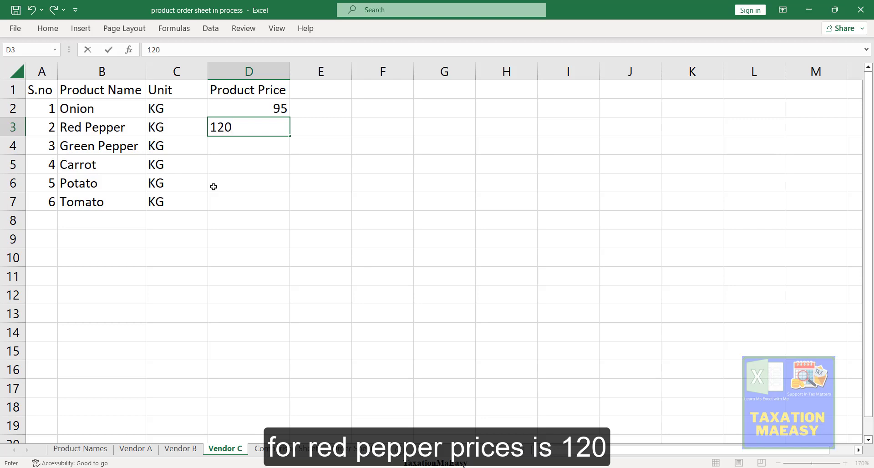
key("Return")
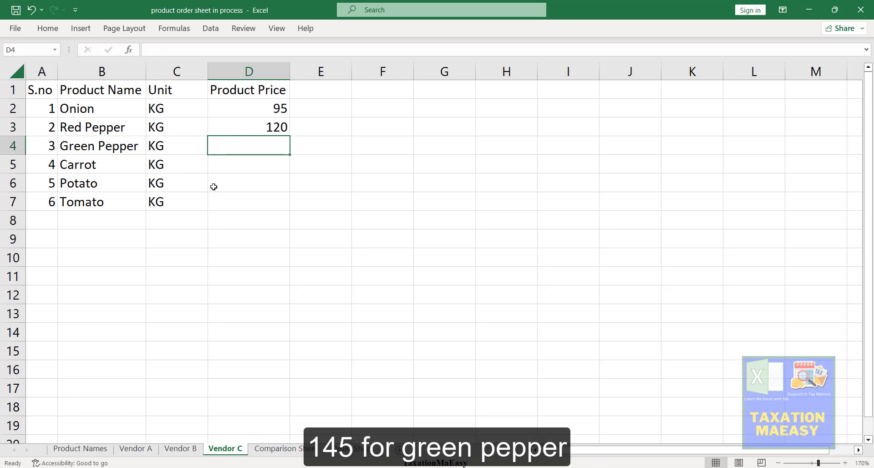
type("145")
key("Return")
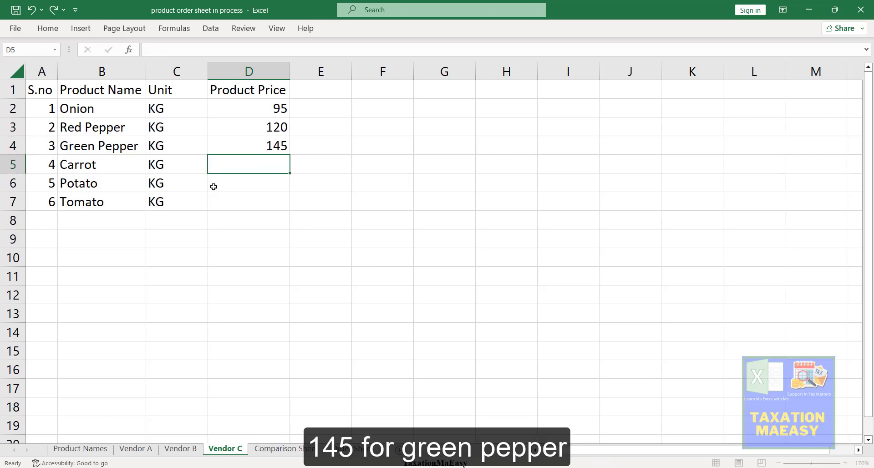
Enter the Vendor C prices 110 for Carrot, 250 for Potato and 295 for Tomato in D5:D7.
type("110")
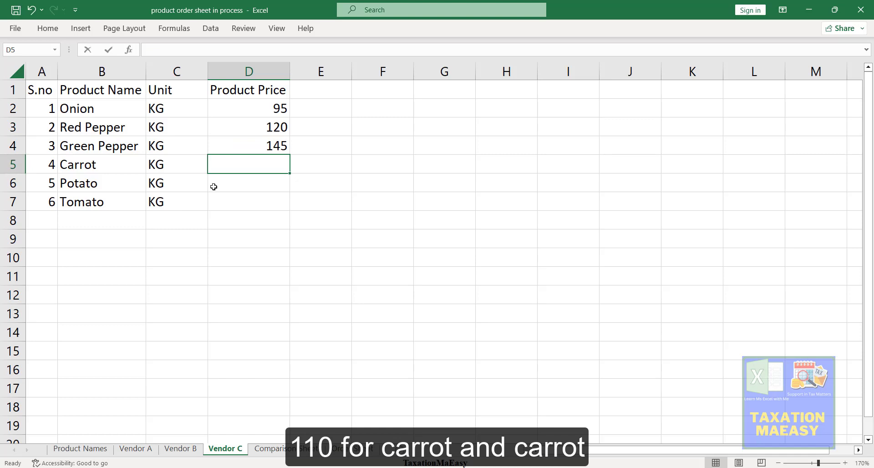
key("Return")
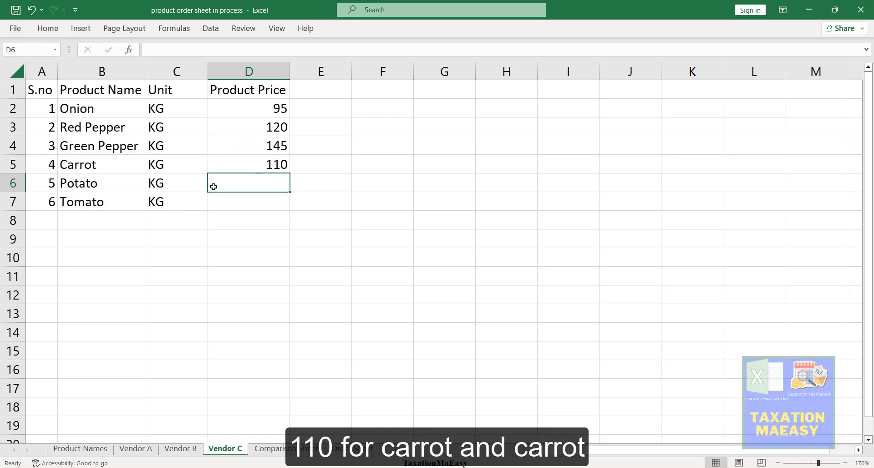
type("250")
key("Return")
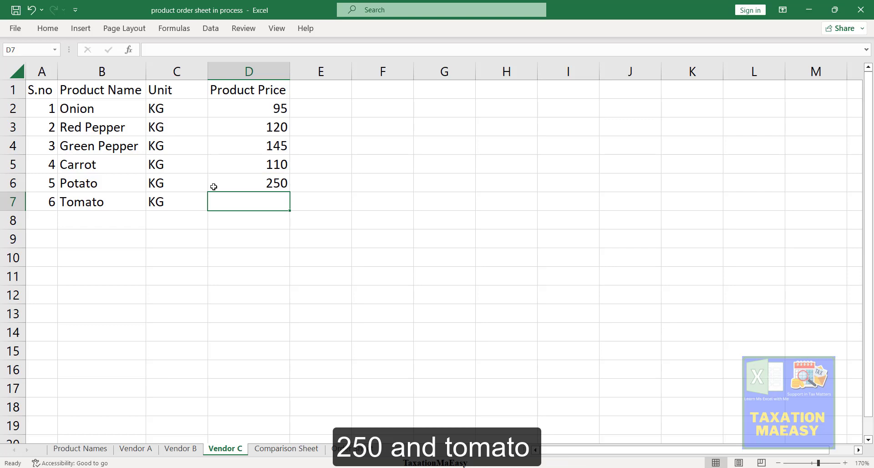
type("3")
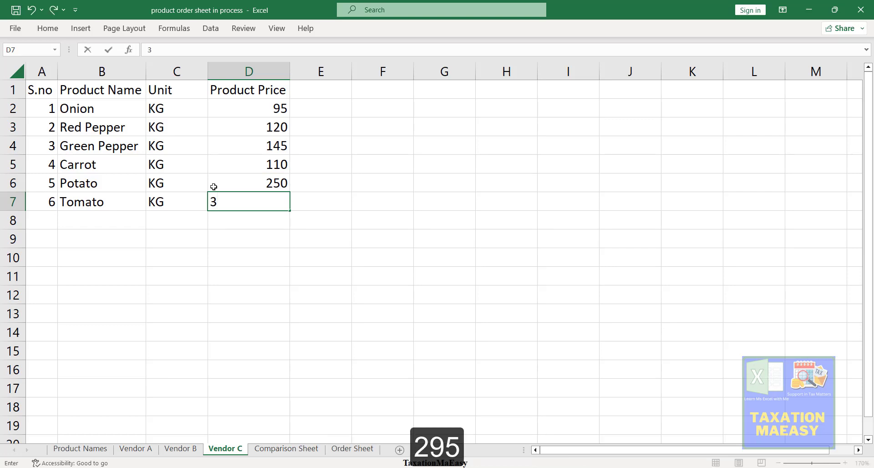
key("BackSpace")
type("295")
key("Return")
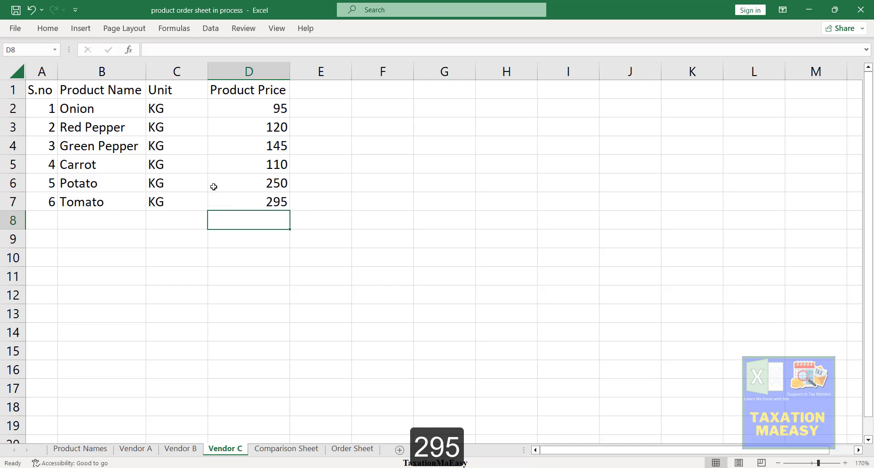
Enter the column heading S.no in cell A1 of the Comparison Sheet.
left_click(279, 451)
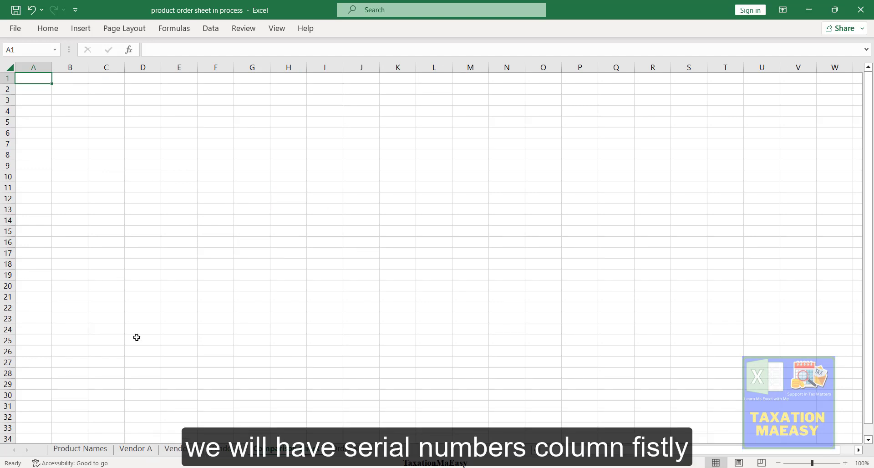
type("Slno")
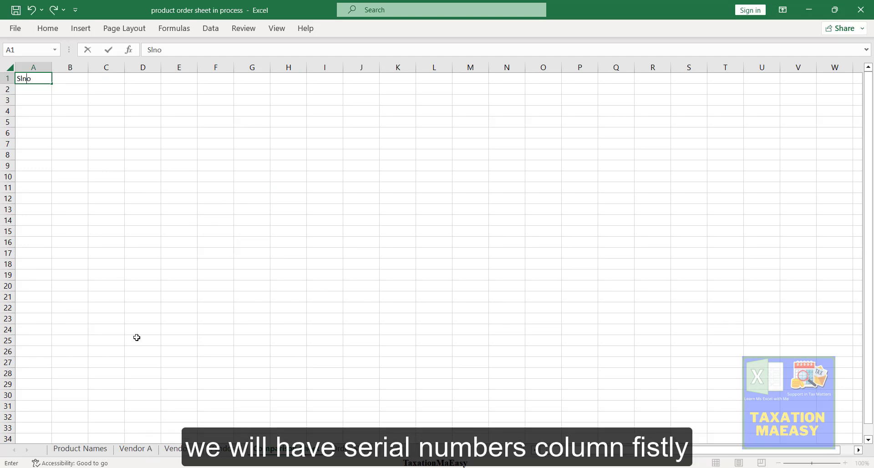
key("BackSpace")
key("BackSpace")
key("BackSpace")
type("n")
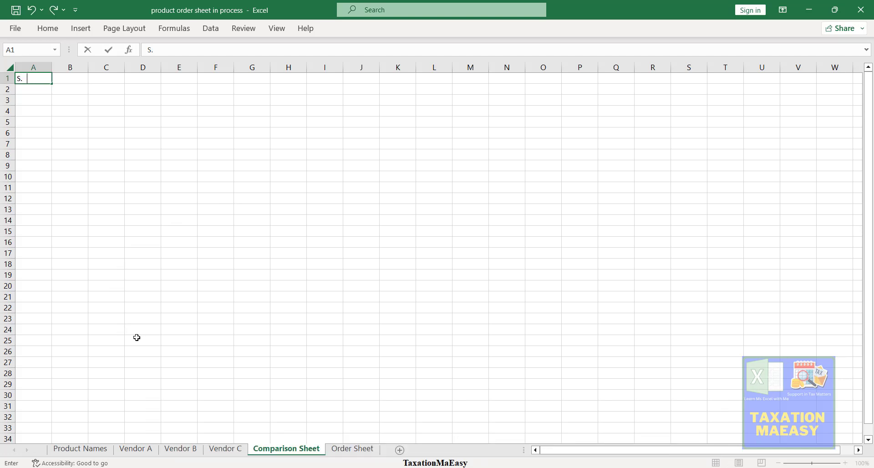
type("no")
key("Return")
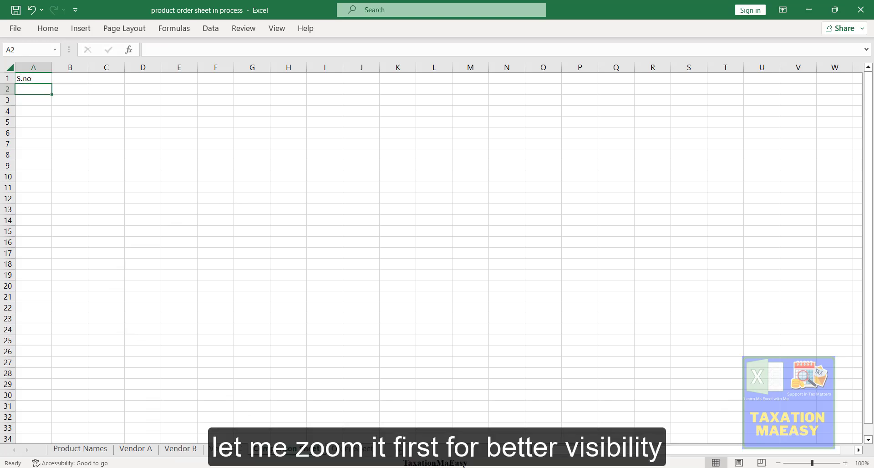
Magnify the Comparison Sheet to 200% zoom.
left_click(845, 463)
left_click(845, 463)
left_click(846, 463)
left_click(845, 463)
left_click(845, 463)
left_click(845, 464)
left_click(845, 463)
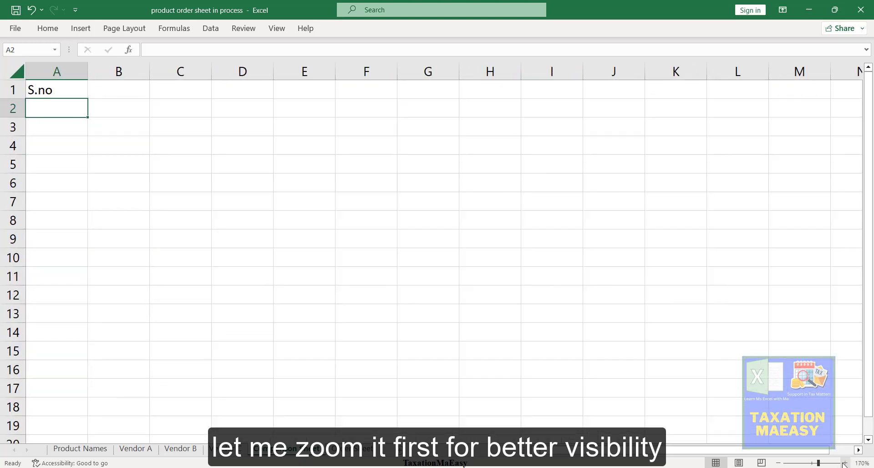
left_click(845, 463)
left_click(845, 463)
left_click(845, 463)
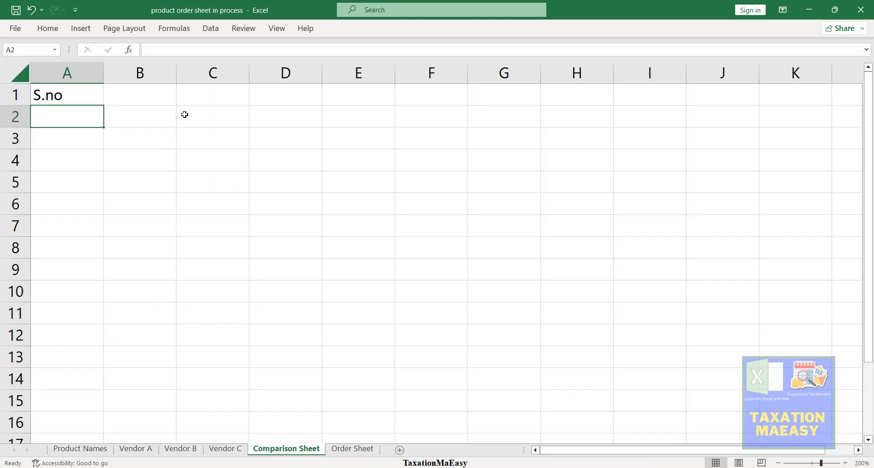
Enter the column heading Product Name in cell B1 of the Comparison Sheet.
left_click(150, 98)
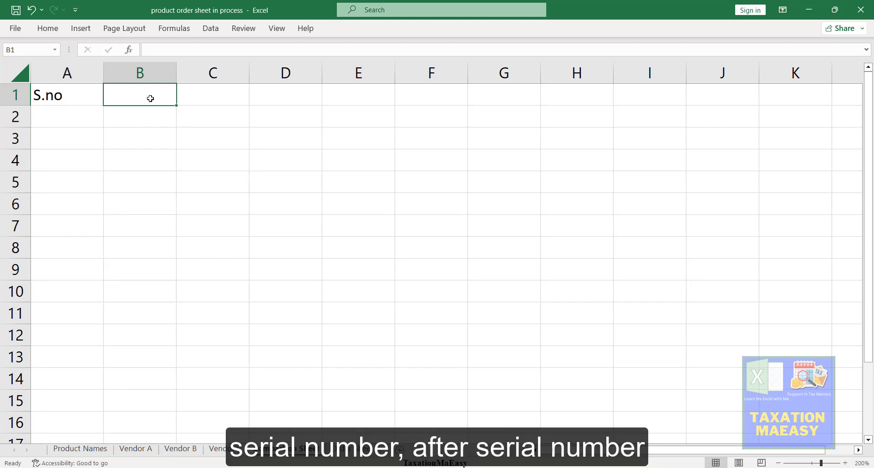
type("Por")
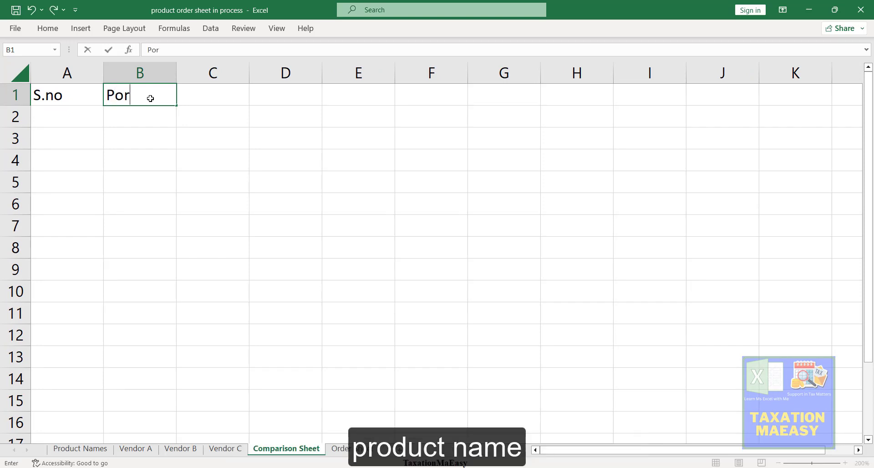
key("BackSpace")
key("BackSpace")
type("rocu")
key("BackSpace")
key("BackSpace")
type("duct Nme")
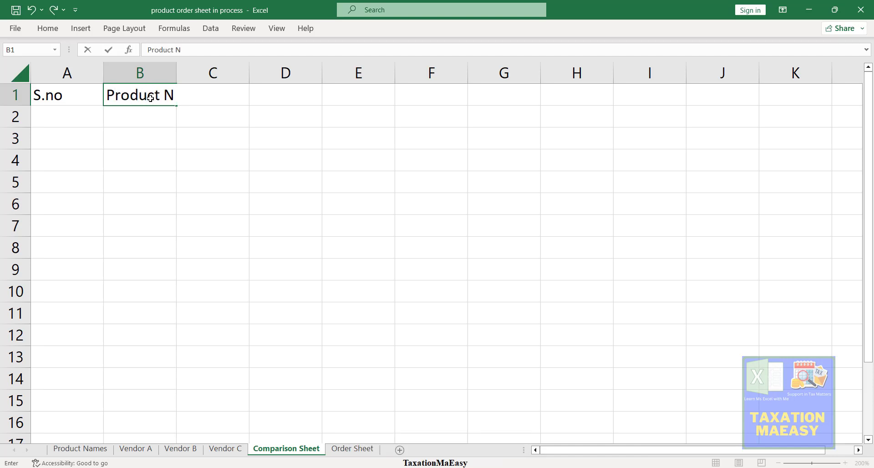
key("BackSpace")
key("BackSpace")
type("ame")
key("Tab")
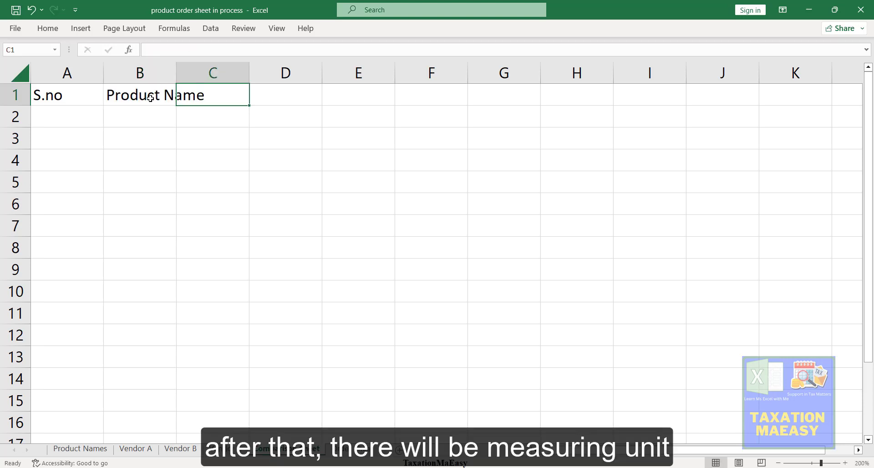
Enter the column heading Unit in cell C1 of the Comparison Sheet.
type("M")
key("BackSpace")
type("Unit")
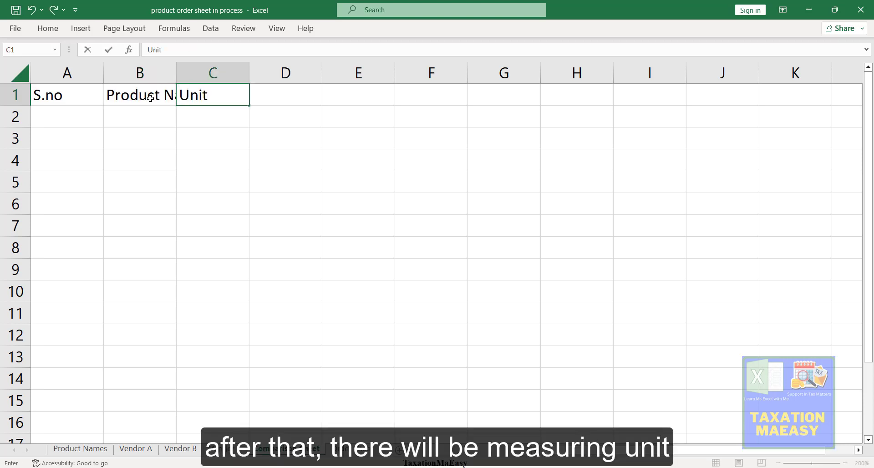
key("Tab")
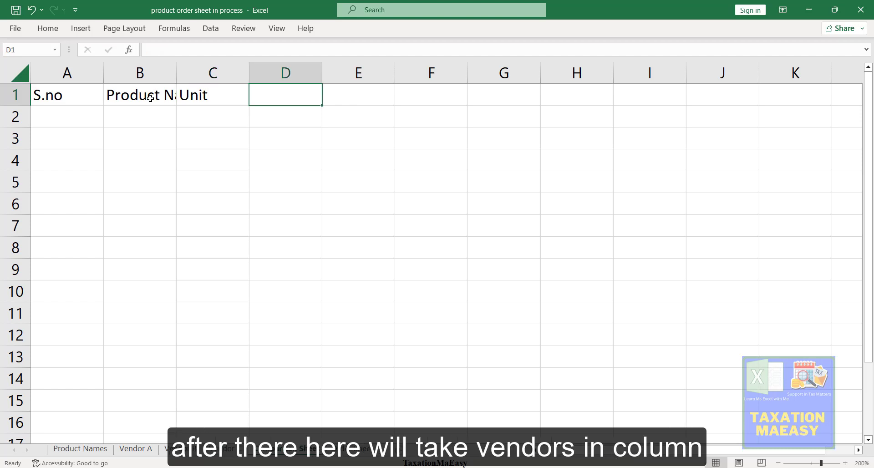
Enter the column headings Vendor A in D1 and Vendor B in E1 of the Comparison Sheet.
type("Ven")
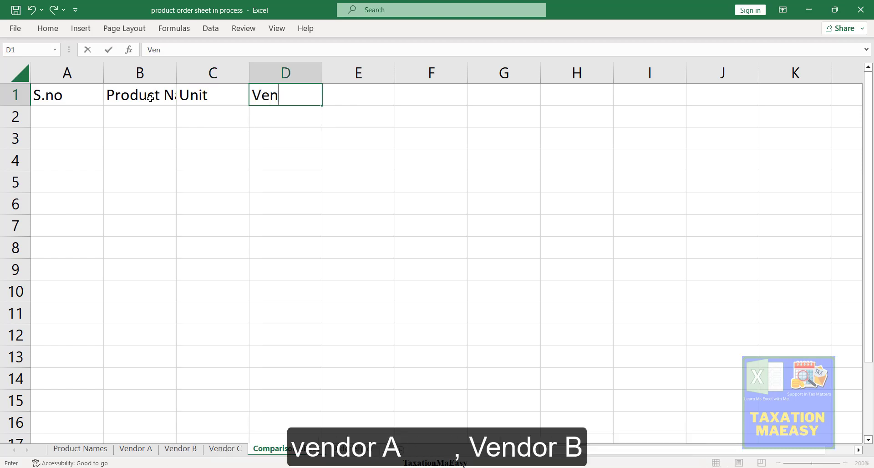
type("dor A")
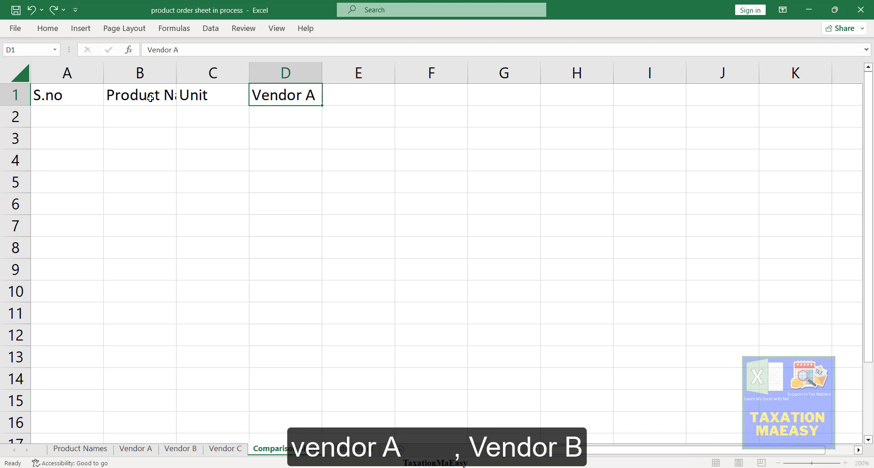
key("Tab")
type("Vendor B")
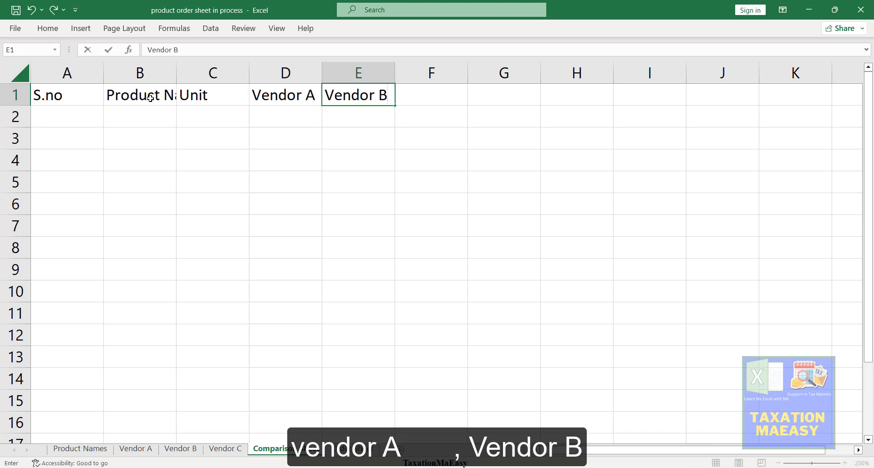
Enter the column heading Vendor C in cell F1 of the Comparison Sheet and select cell A2.
key("Tab")
type("B")
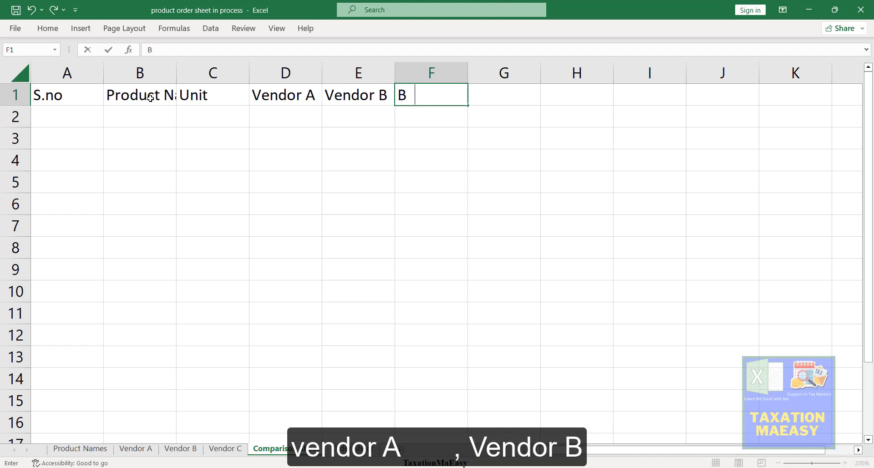
type("en")
key("BackSpace")
key("BackSpace")
key("BackSpace")
type("V")
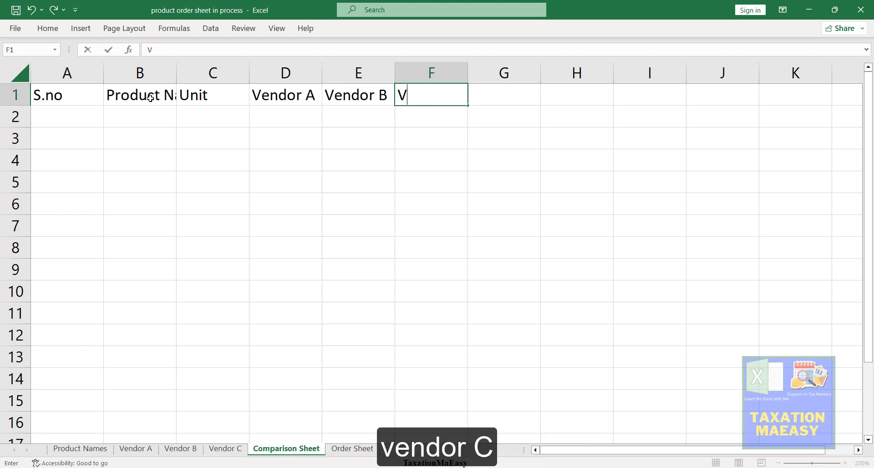
type("endor C")
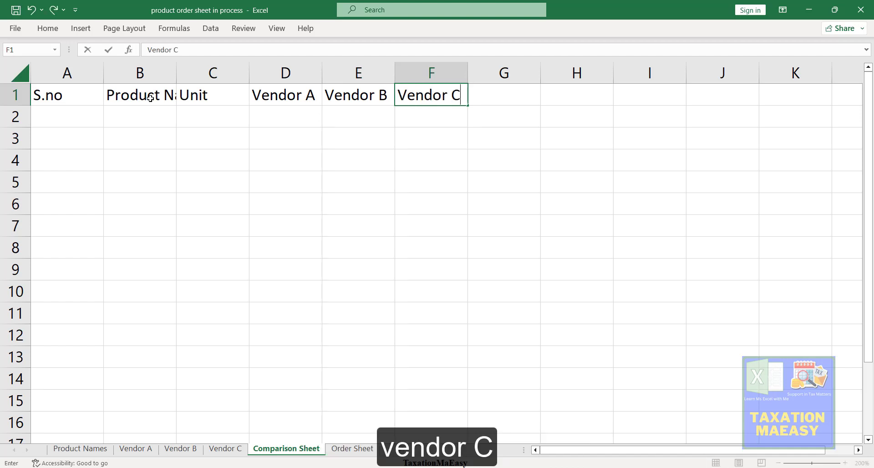
key("Return")
type(".")
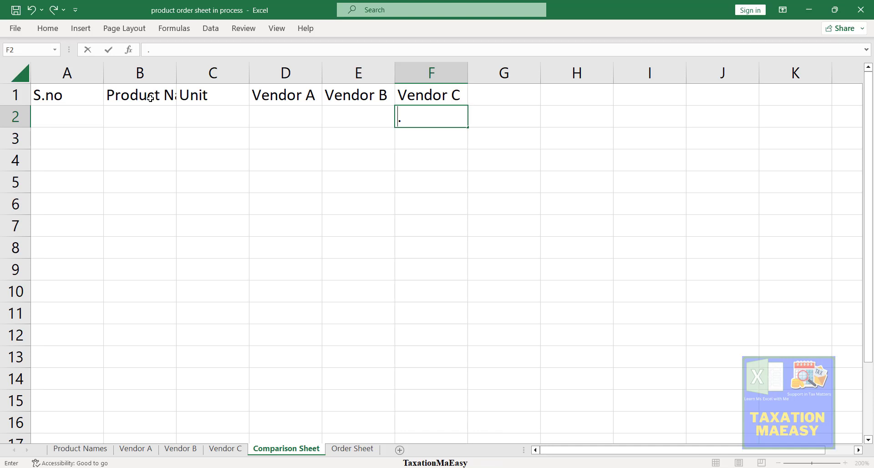
key("Return")
left_click(74, 117)
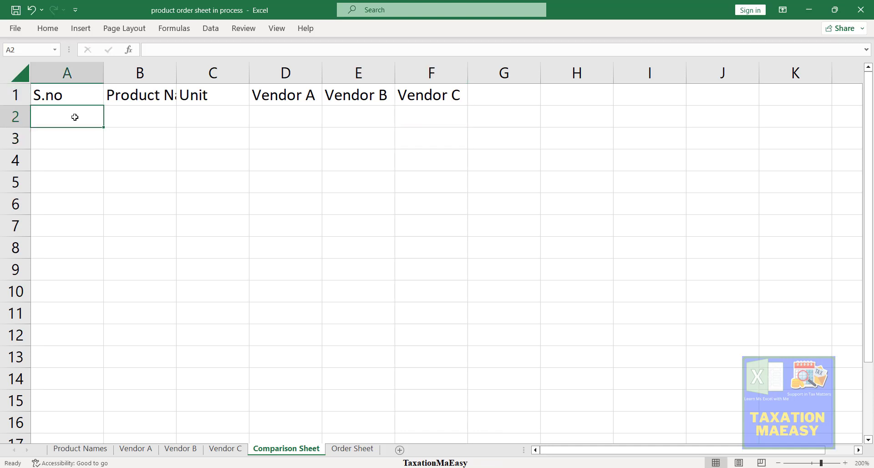
Enter =IF(B2="","",ROW(A2)-1) in cell A2 of the Comparison Sheet and fill it down to A15.
type("=")
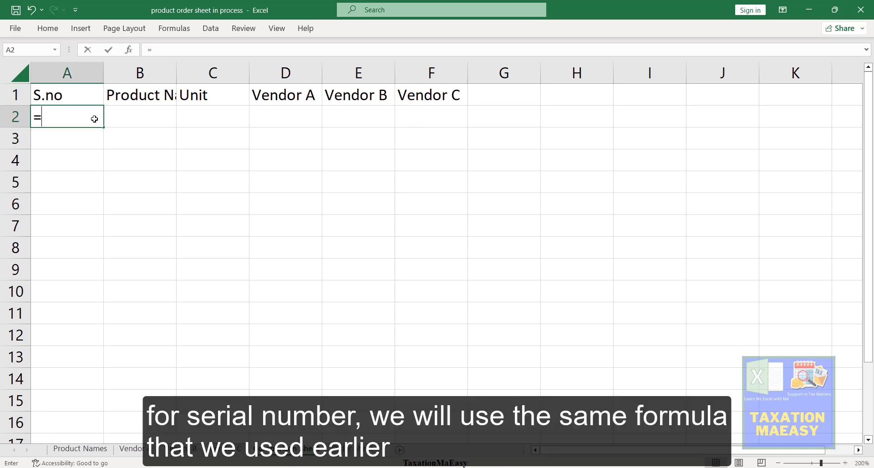
type("if")
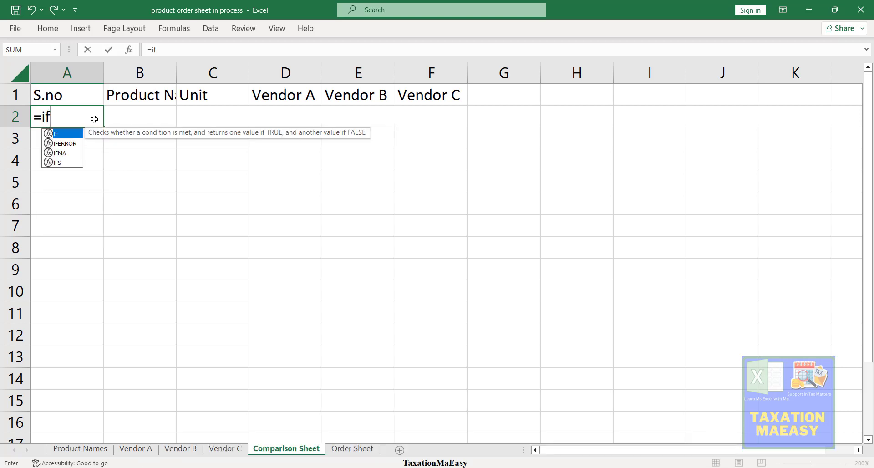
key("Tab")
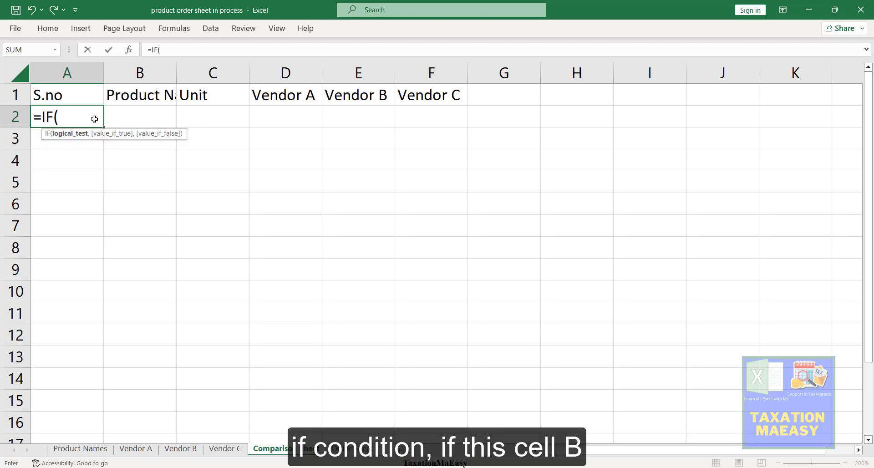
left_click(147, 121)
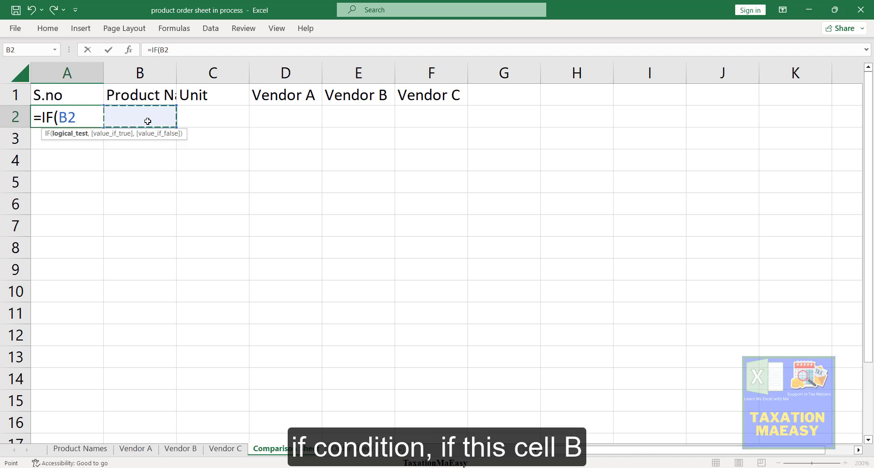
type("=\"\"")
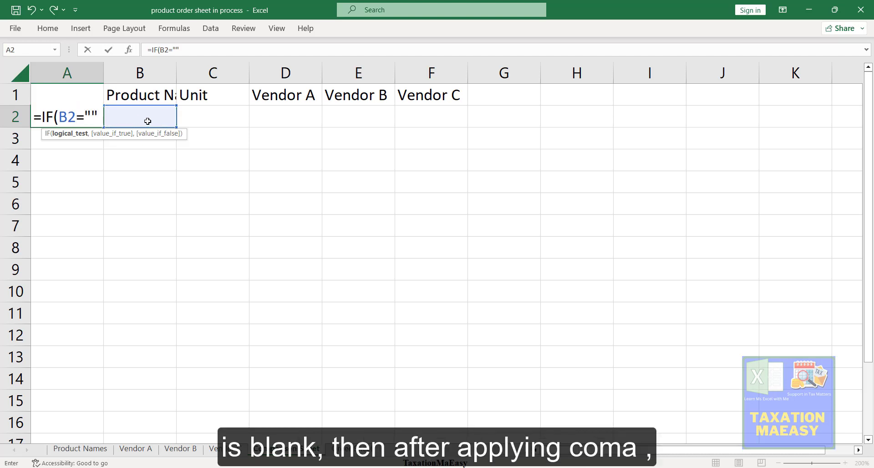
type(",")
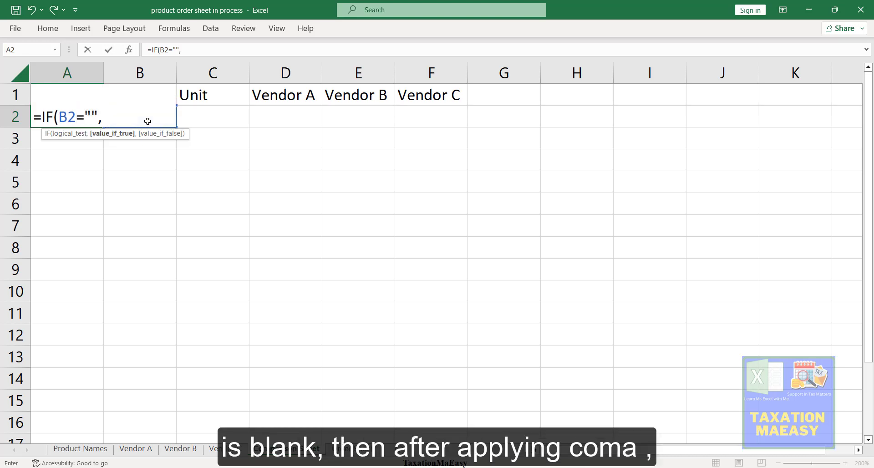
type("\"\"")
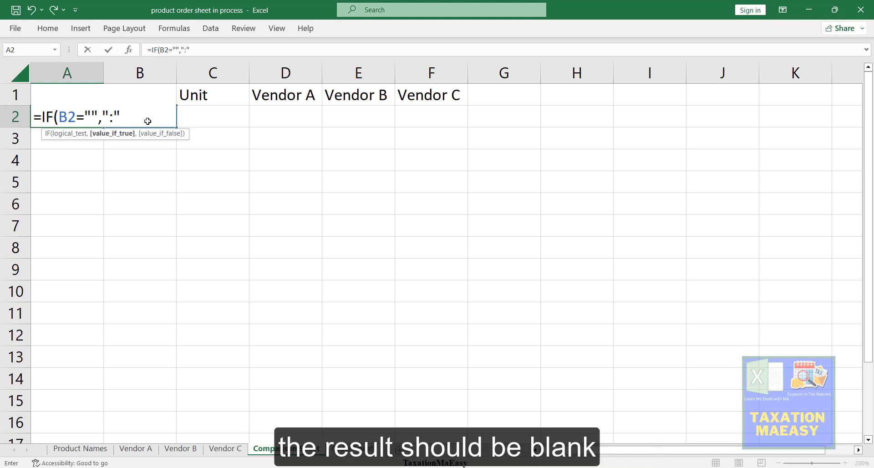
key("BackSpace")
type("\"\",")
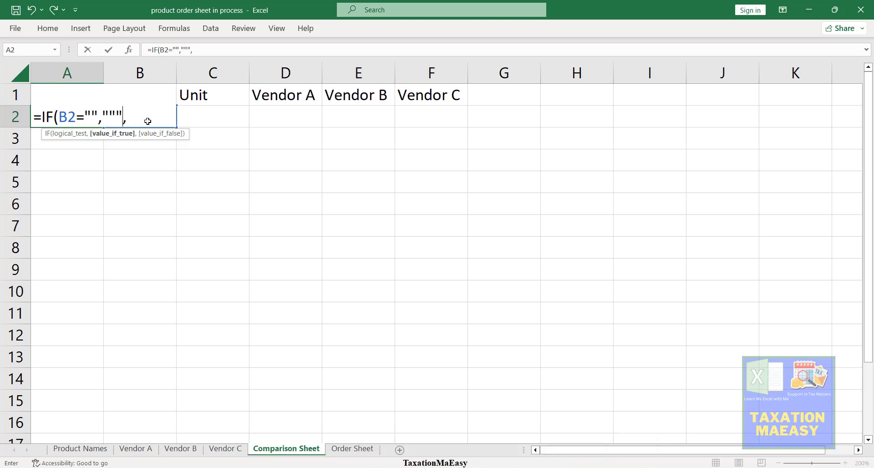
key("BackSpace")
type(",")
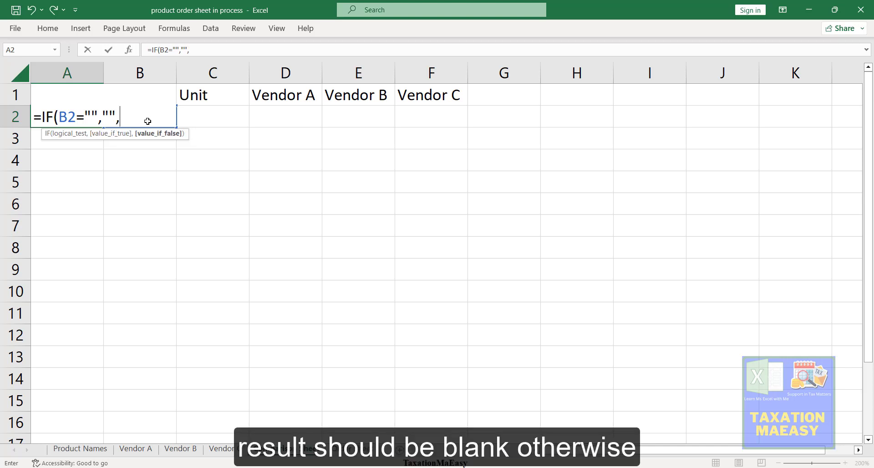
type("row")
key("Tab")
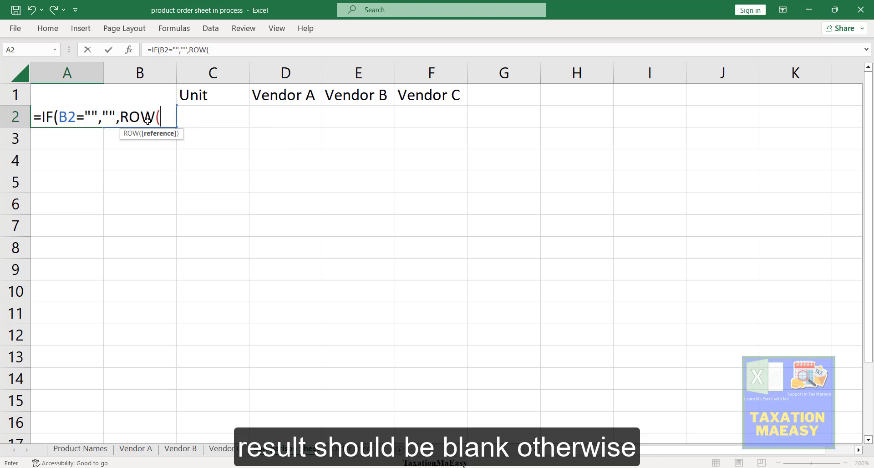
type("a2")
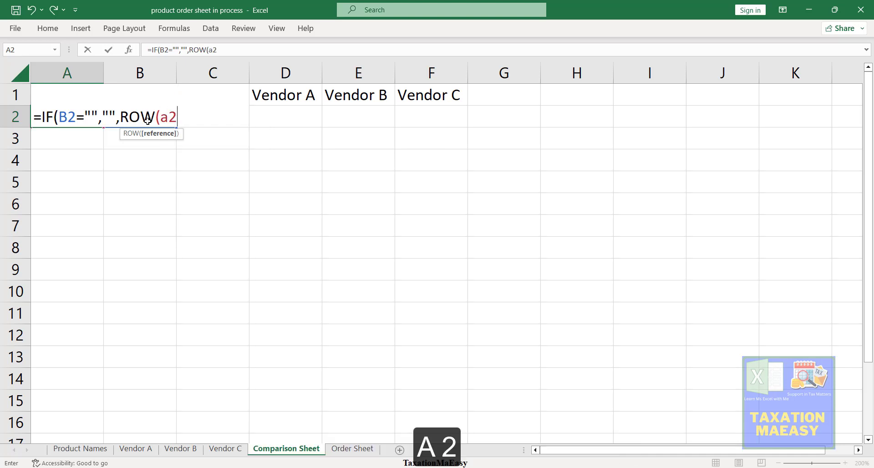
type("(")
key("BackSpace")
type(")-1")
key("Return")
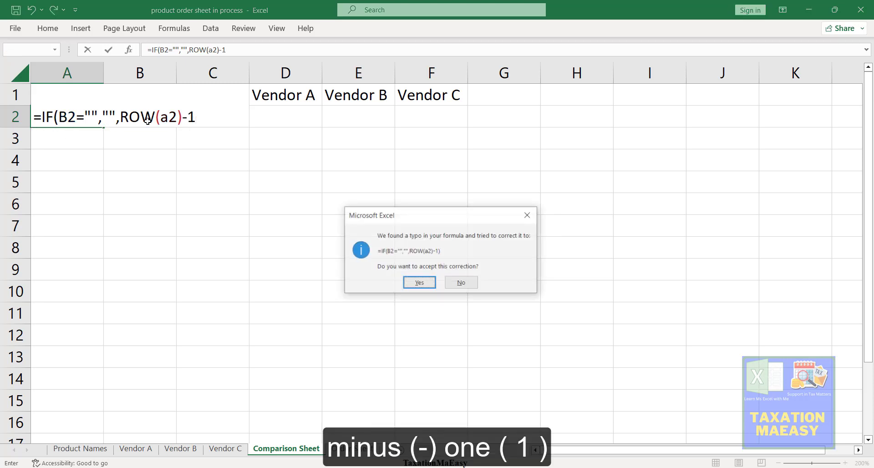
key("Return")
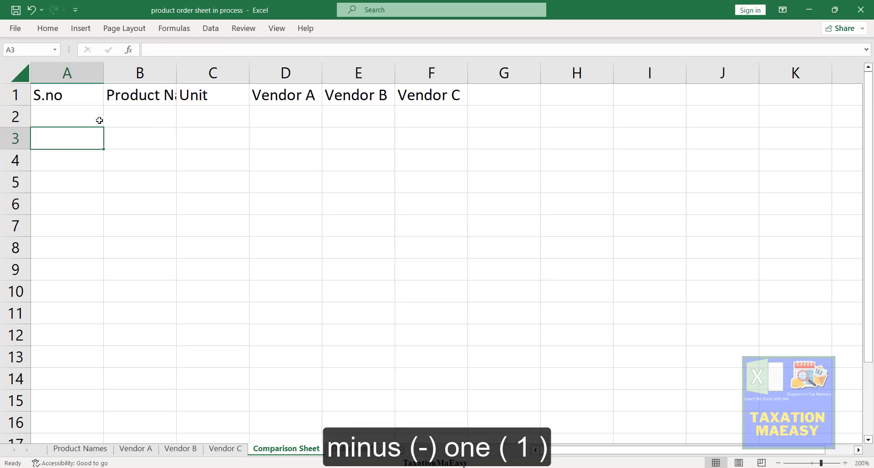
left_click_drag(88, 121, 78, 413)
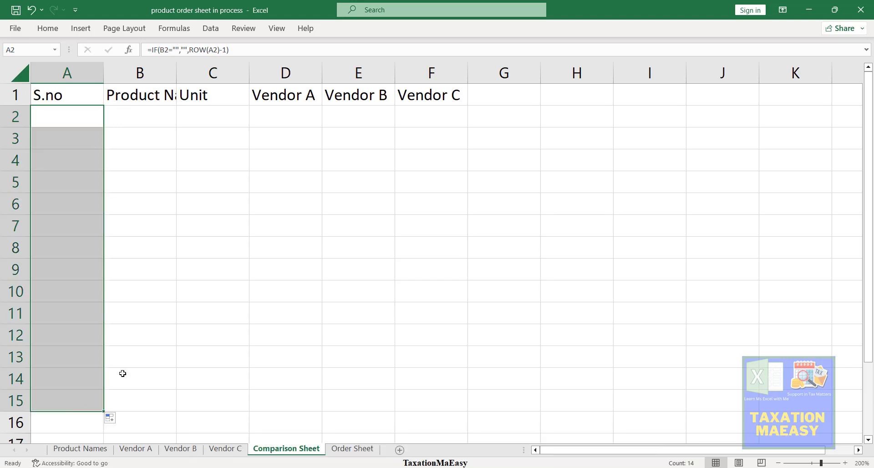
Autofit the width of the Product Name column and select cells B2:B15.
left_click(159, 111)
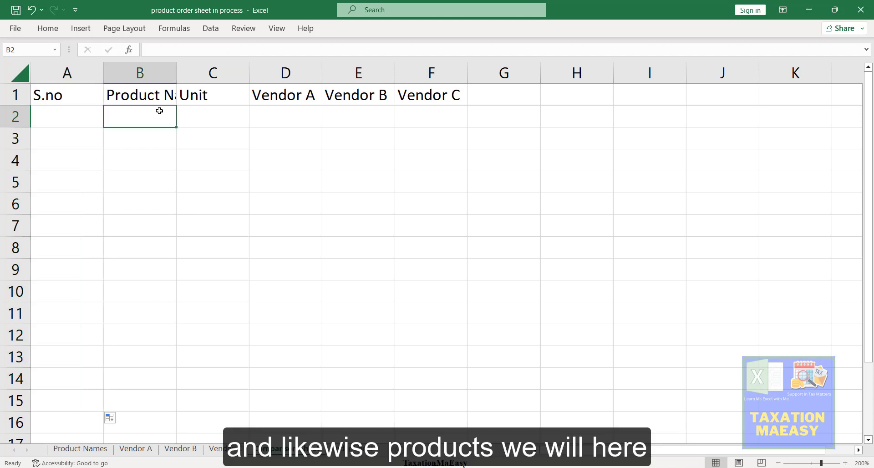
double_click(179, 74)
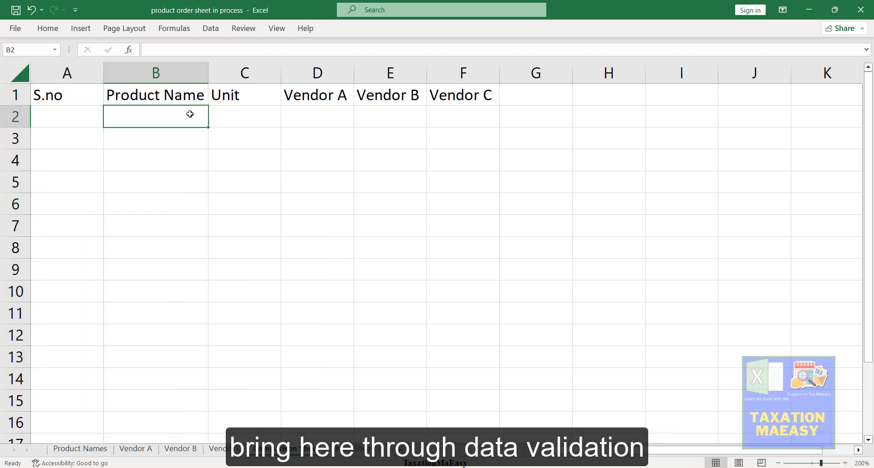
key("shift+Down")
key("shift+Down")
key("shift+Down")
key("shift+Down")
key("shift+Down")
key("shift+Down")
key("shift+Down")
key("shift+Down")
key("shift+Down")
key("shift+Down")
key("shift+Down")
key("shift+Down")
key("shift+Down")
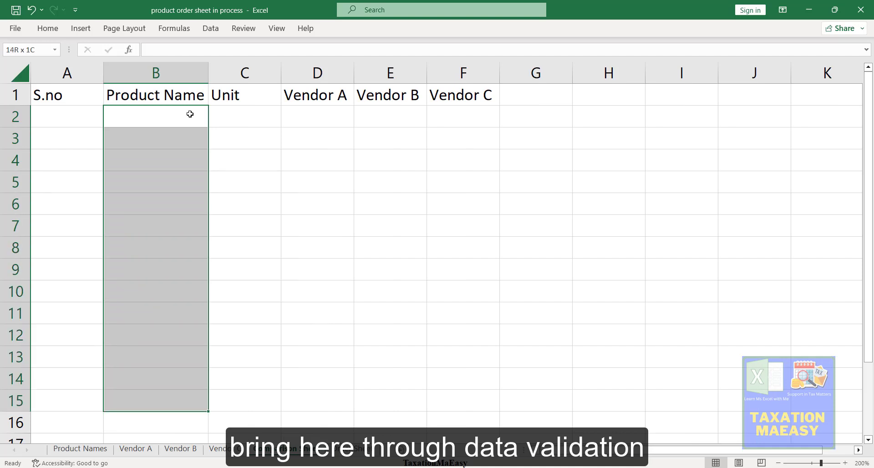
left_click(214, 30)
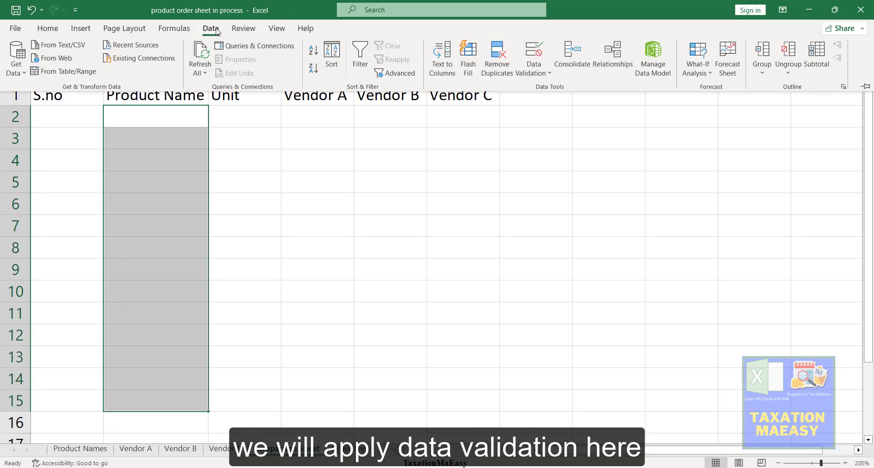
left_click(531, 69)
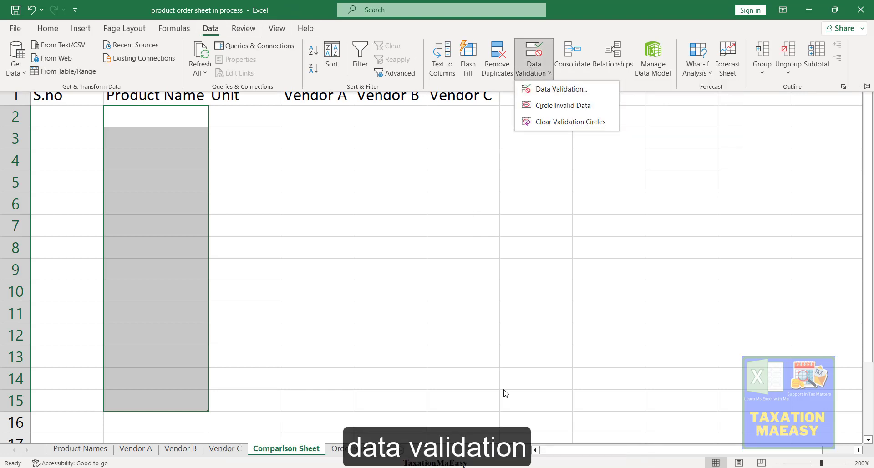
key("Escape")
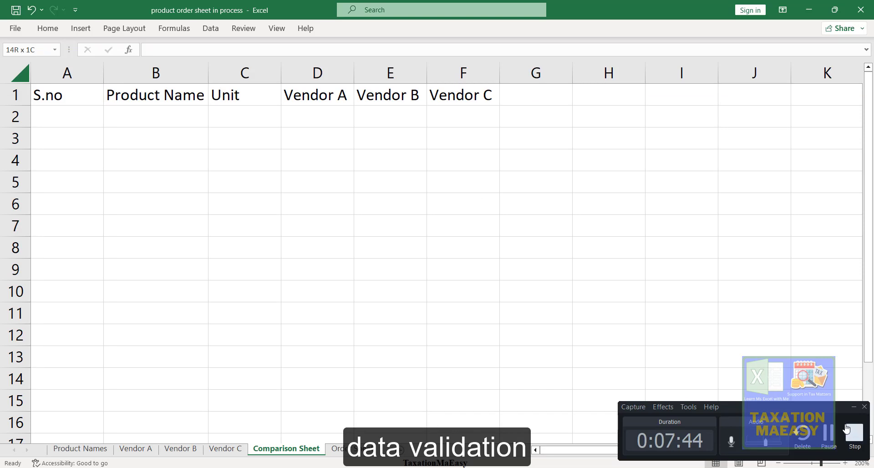
left_click(833, 437)
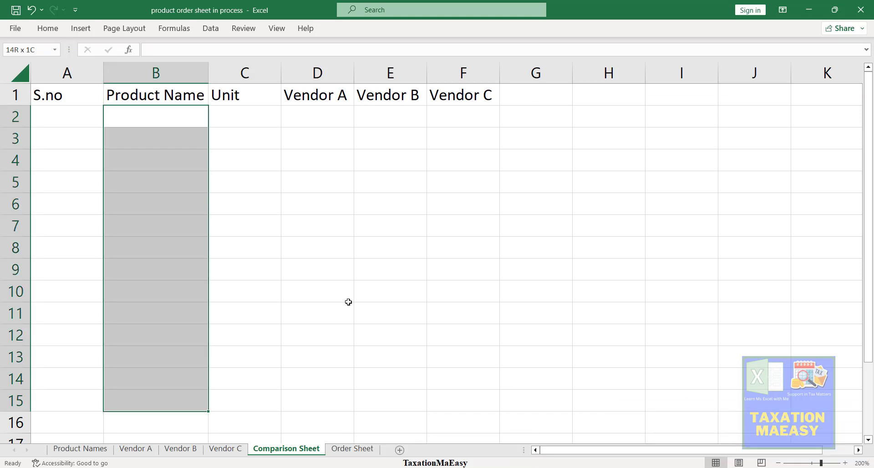
Apply List data validation to the selected Product Name cells with the source ='Product Names'!$B$2:$B10.
left_click(211, 28)
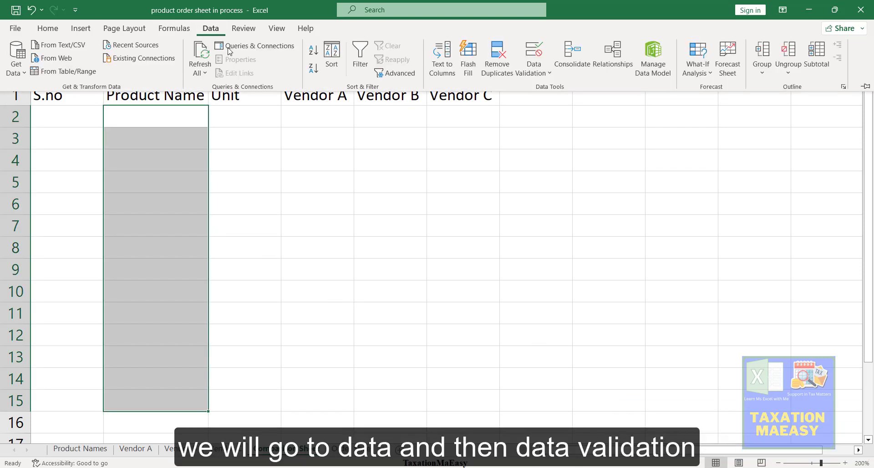
left_click(543, 76)
left_click(544, 89)
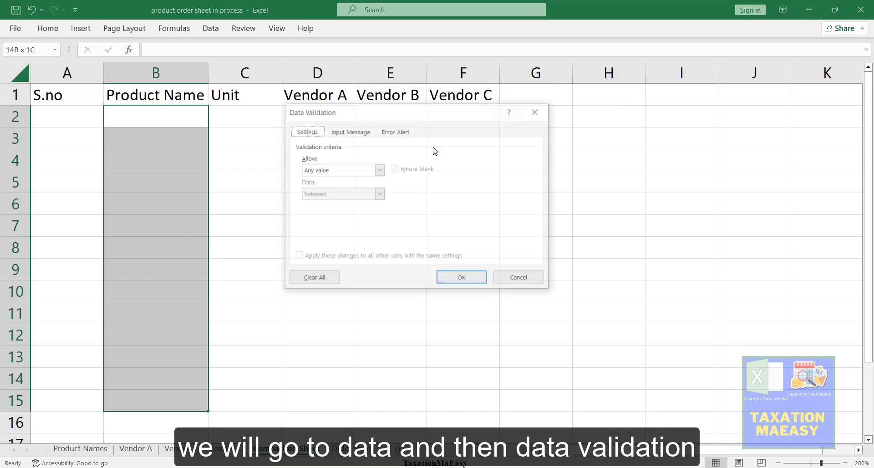
left_click(359, 170)
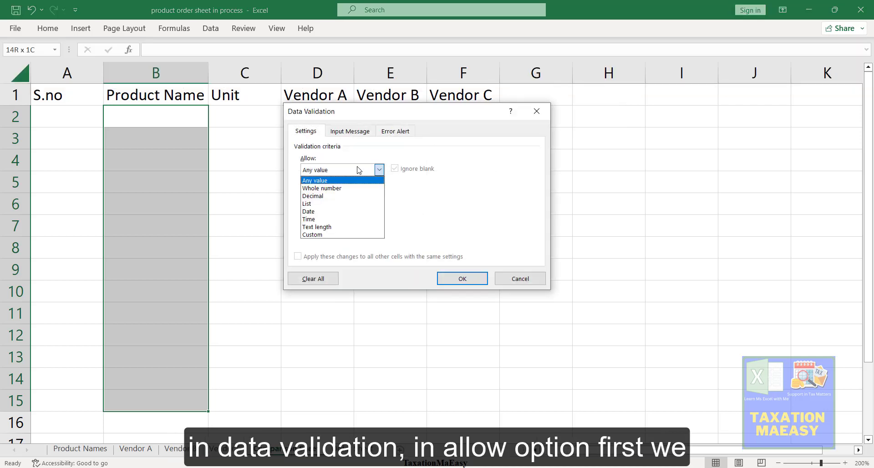
left_click(326, 205)
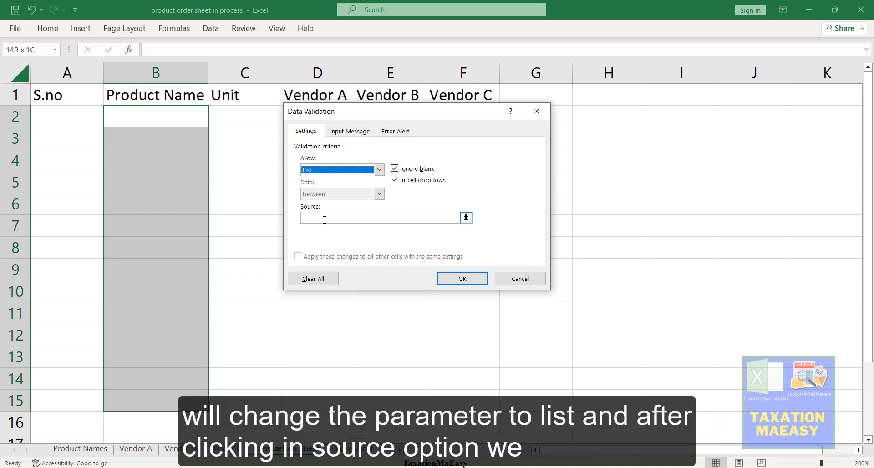
left_click(324, 219)
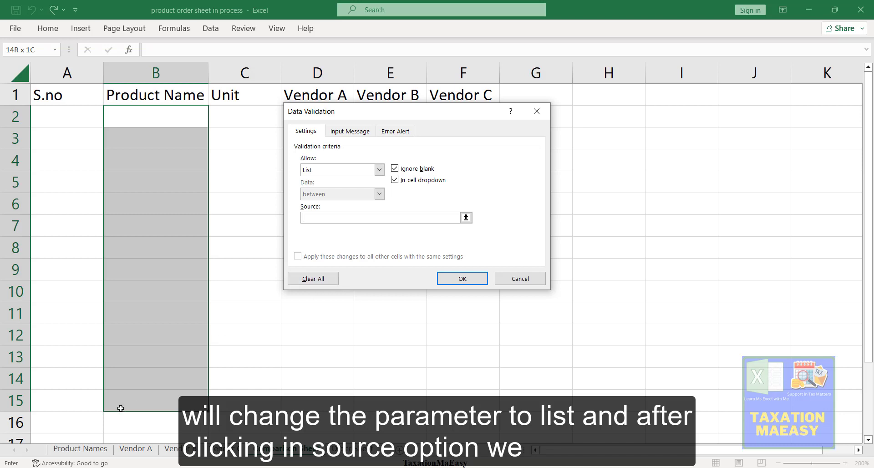
left_click(98, 448)
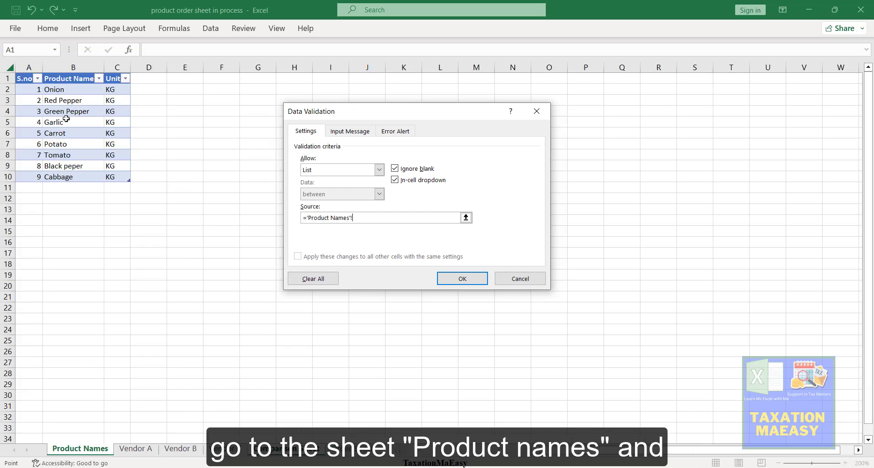
left_click_drag(71, 90, 65, 176)
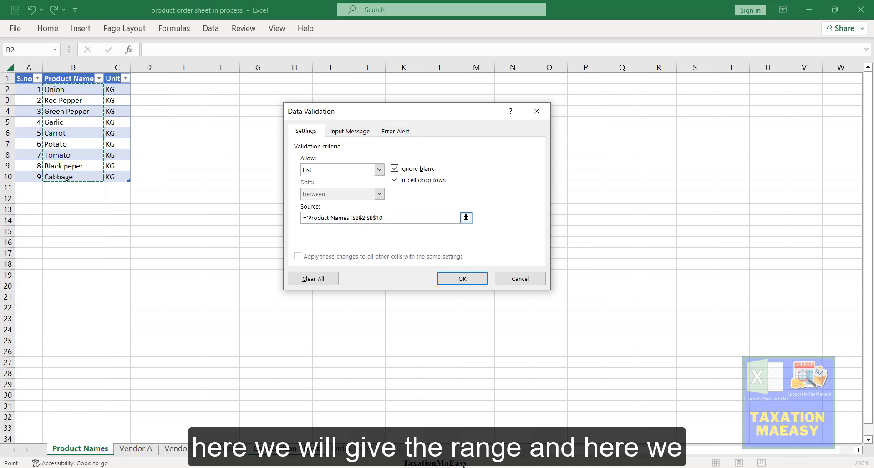
left_click(378, 219)
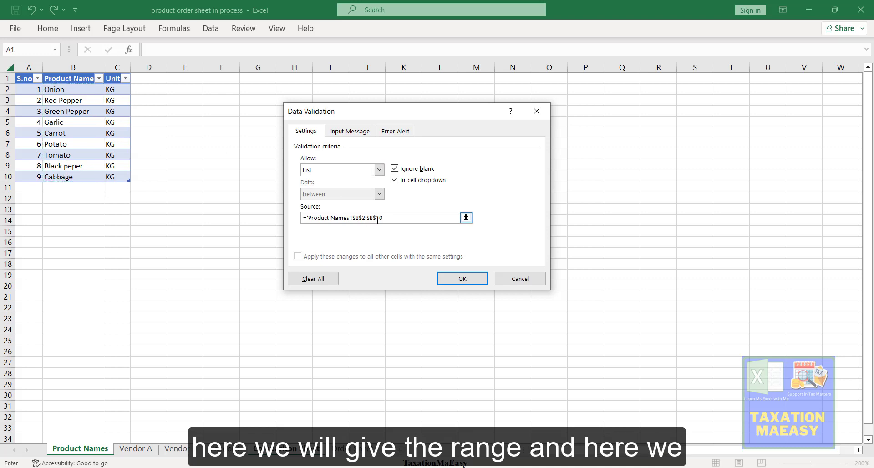
key("BackSpace")
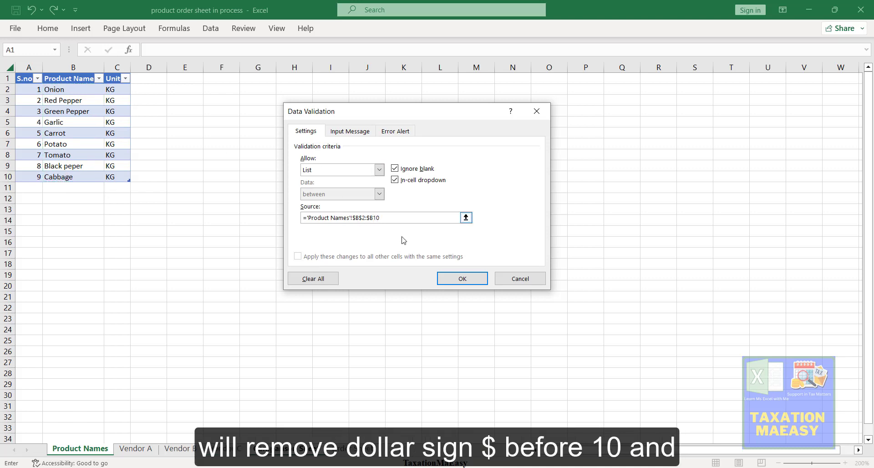
left_click(462, 279)
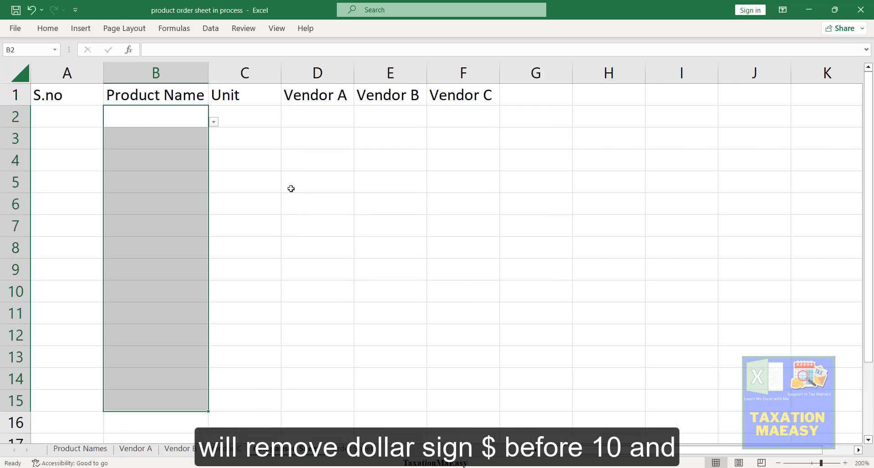
Start a VLOOKUP formula in cell C2 of the Comparison Sheet with B2 as the lookup value.
left_click(240, 124)
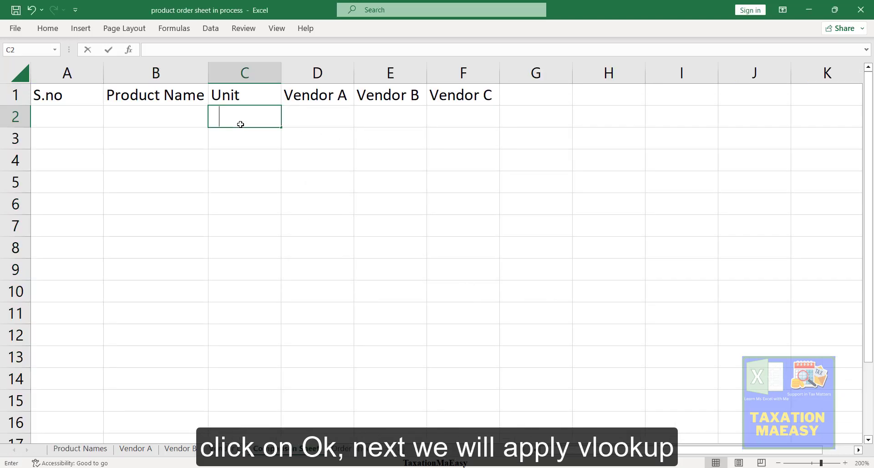
type("=vl")
key("Tab")
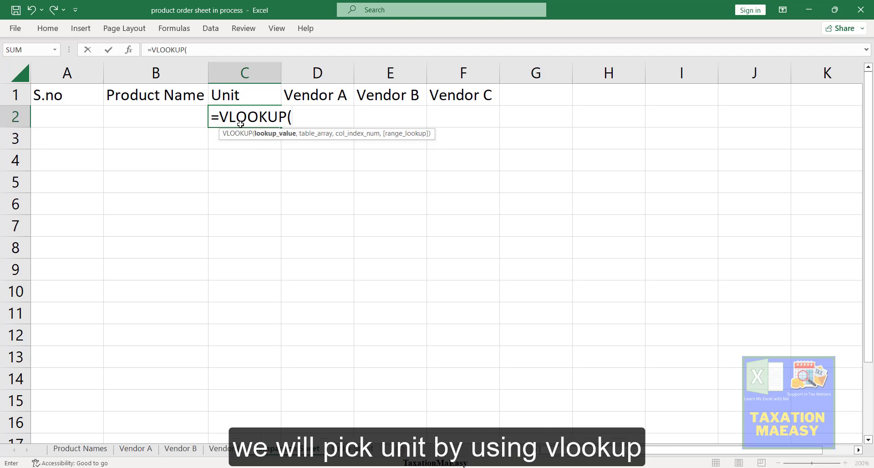
key("Left")
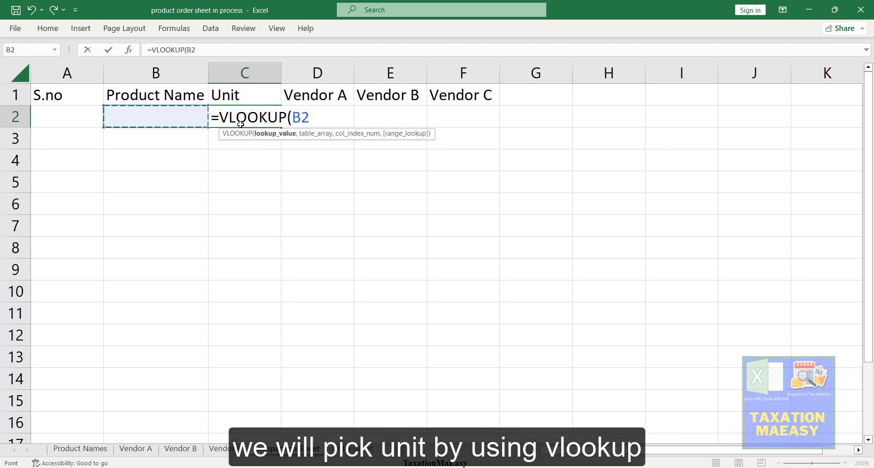
type(",")
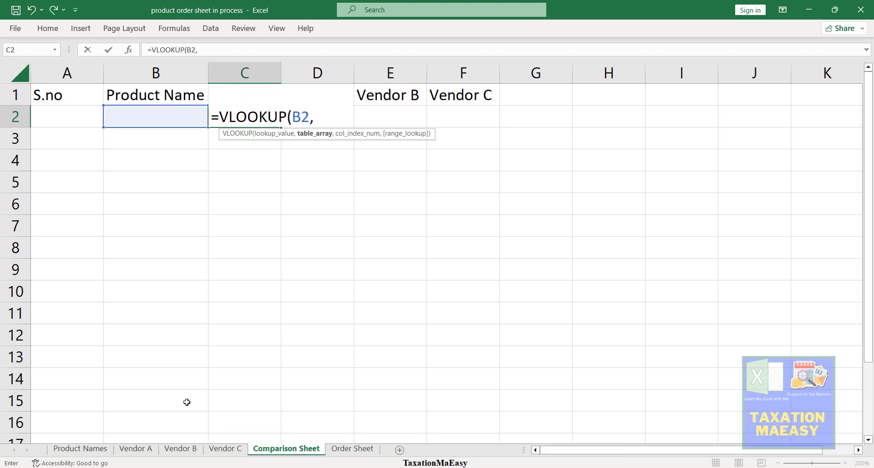
Use the Product Name and Unit data in B2:C10 of the Product Names sheet as the lookup's table array.
left_click(87, 455)
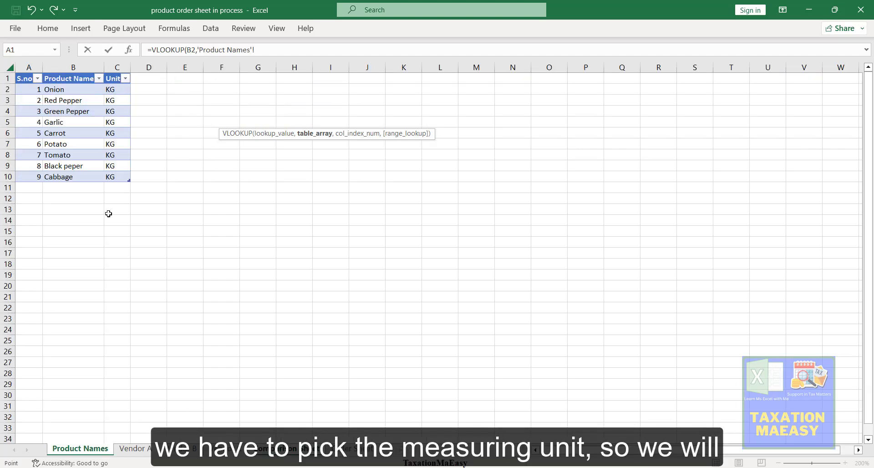
left_click_drag(67, 89, 117, 78)
left_click(67, 89)
key("shift+Right")
key("shift+Down")
key("shift+Down")
key("shift+Down")
key("shift+Down")
key("shift+Down")
key("shift+Down")
key("shift+Down")
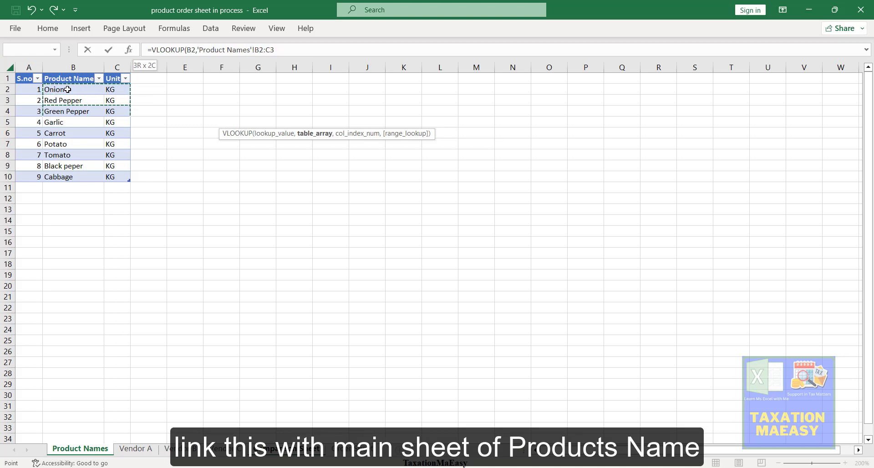
key("shift+Down")
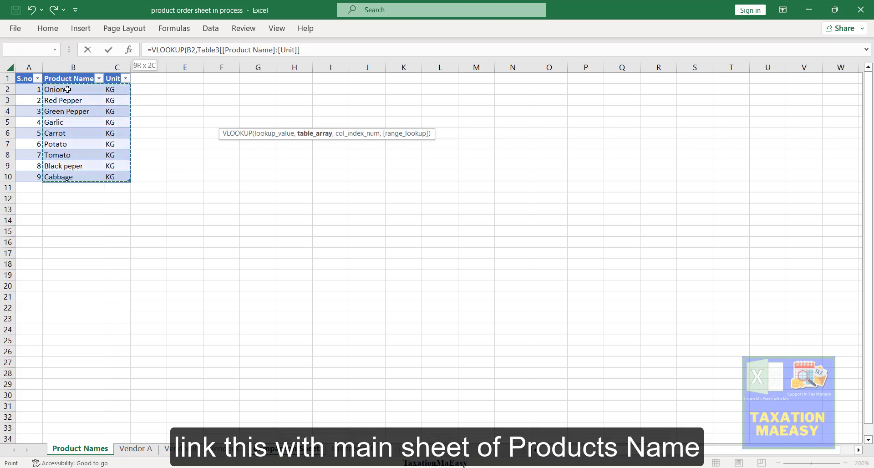
Complete the VLOOKUP with column index 2 and range lookup 0 for an exact match, and commit it to C2.
left_click(316, 46)
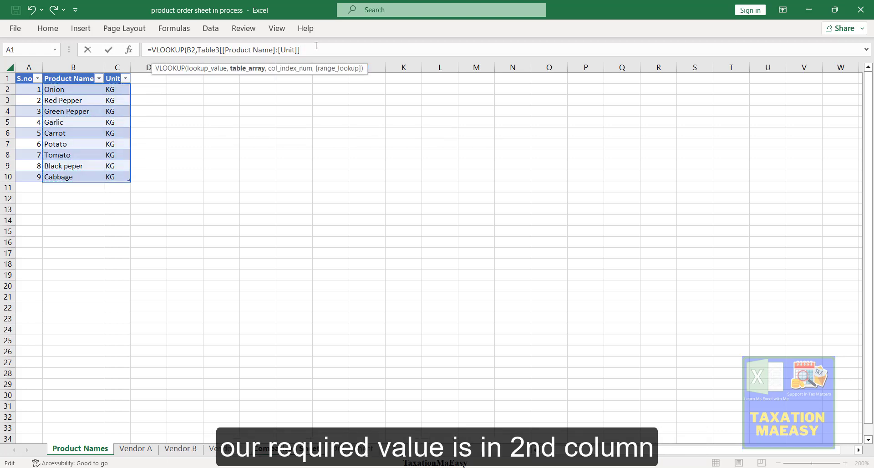
type(",")
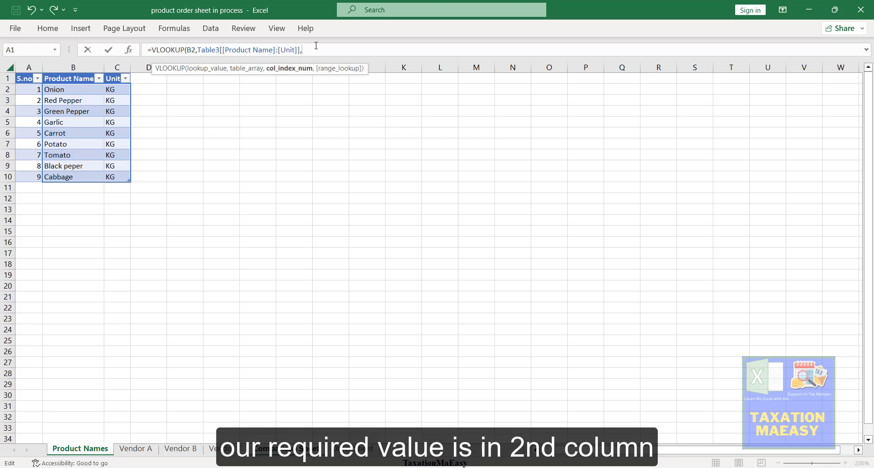
type("2,0")
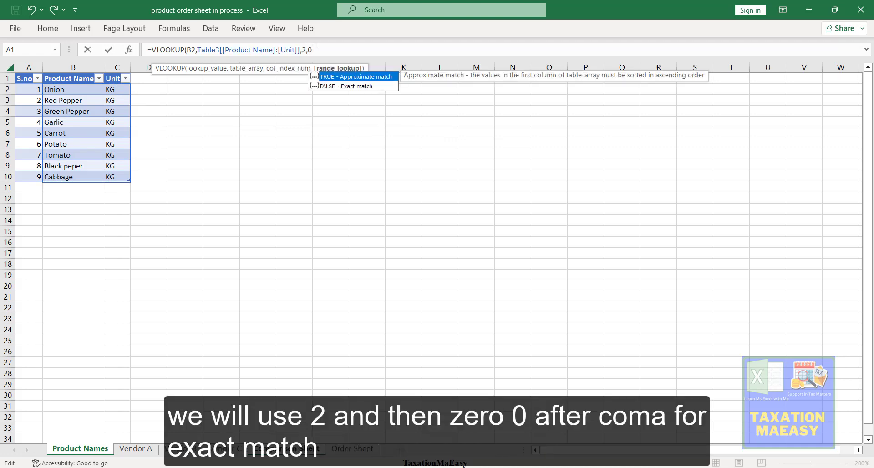
type(")")
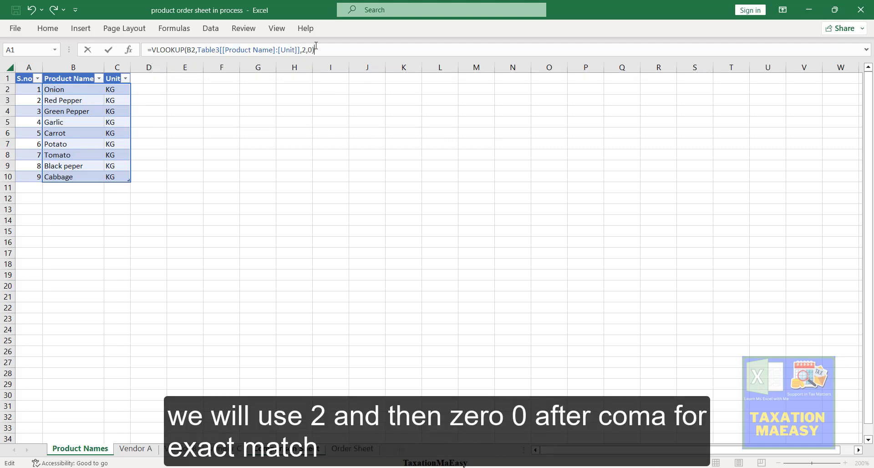
key("Return")
key("Up")
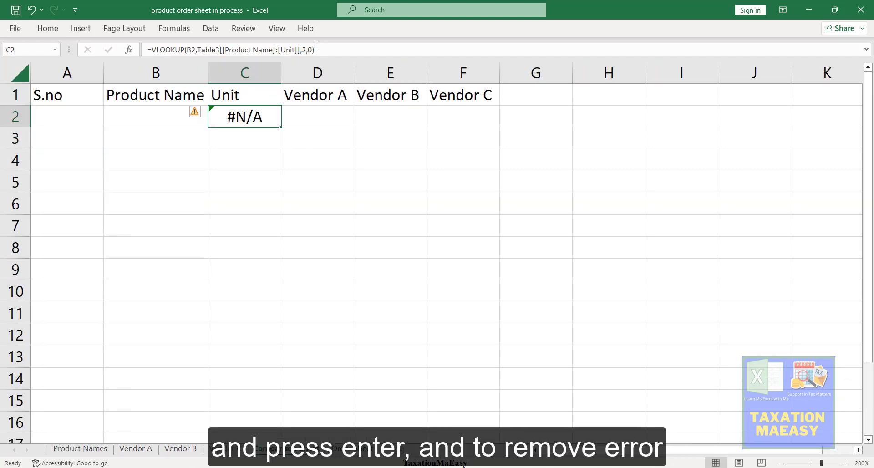
Wrap the VLOOKUP in C2 in IFERROR with "" as the value if error.
left_click(152, 50)
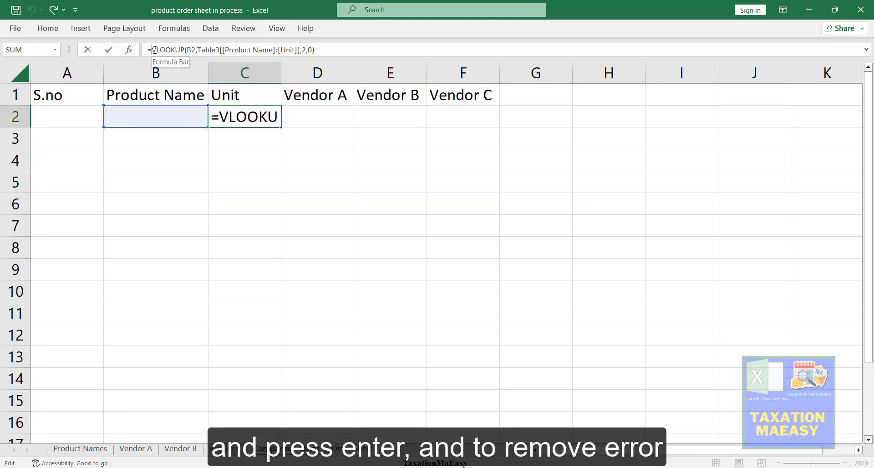
type("iferr")
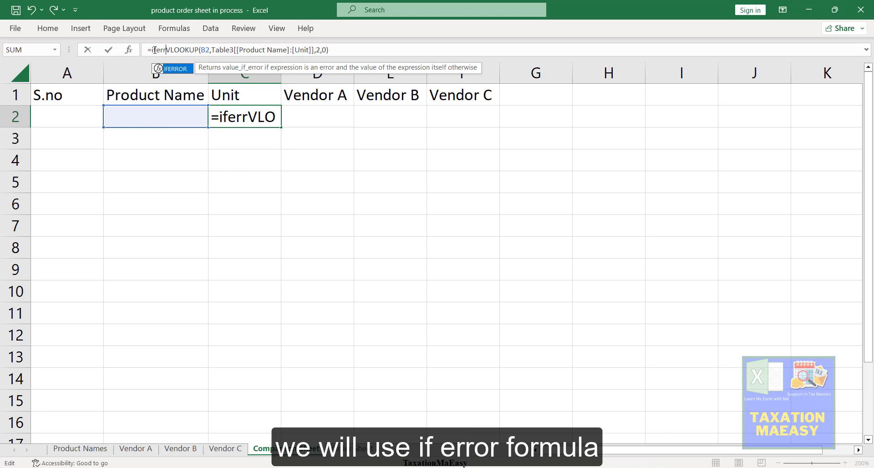
key("Tab")
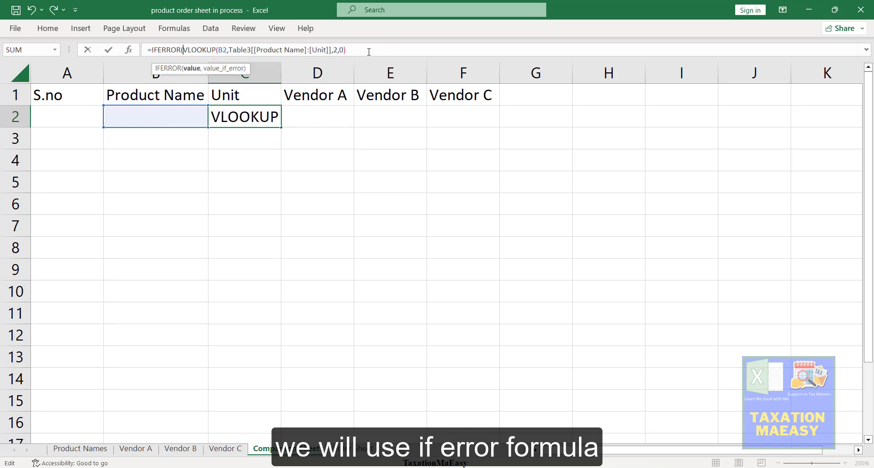
left_click(368, 51)
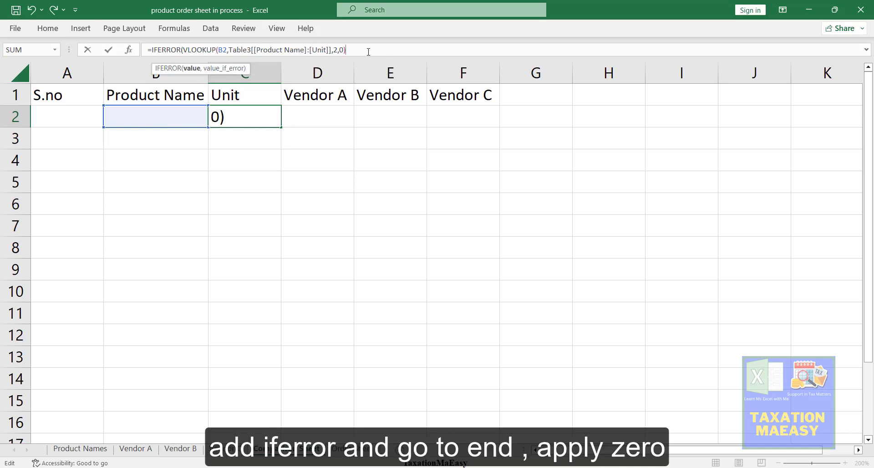
type(",0")
key("Return")
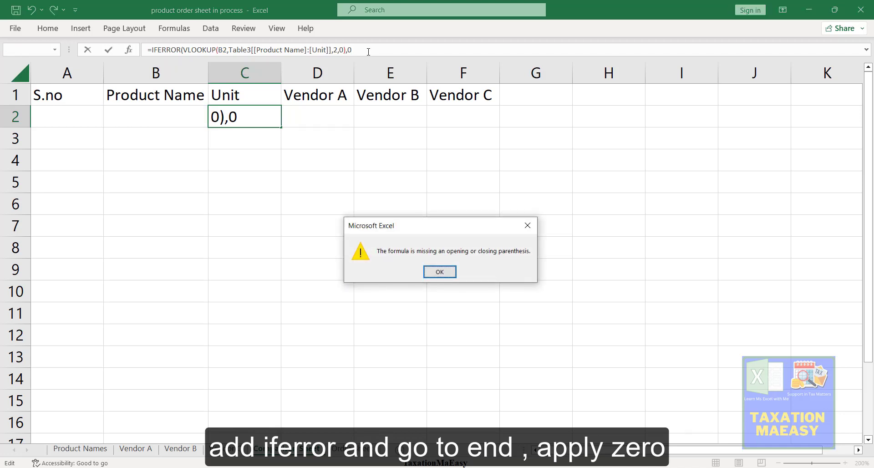
key("Return")
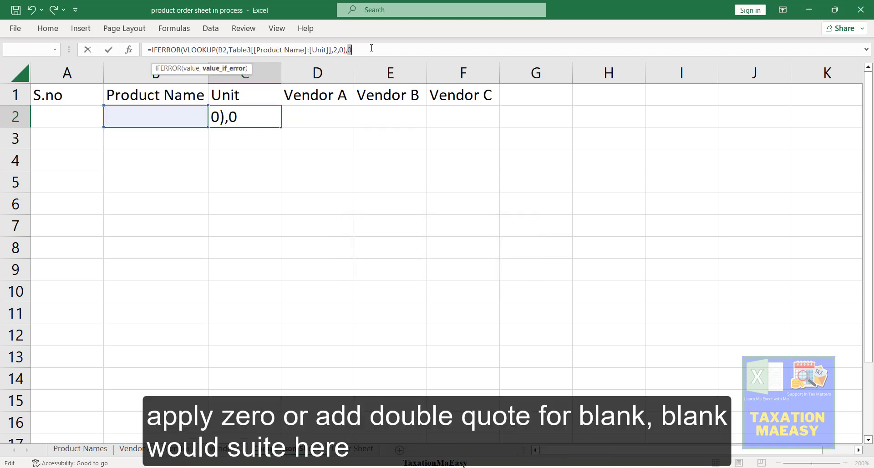
key("BackSpace")
type("\"\"")
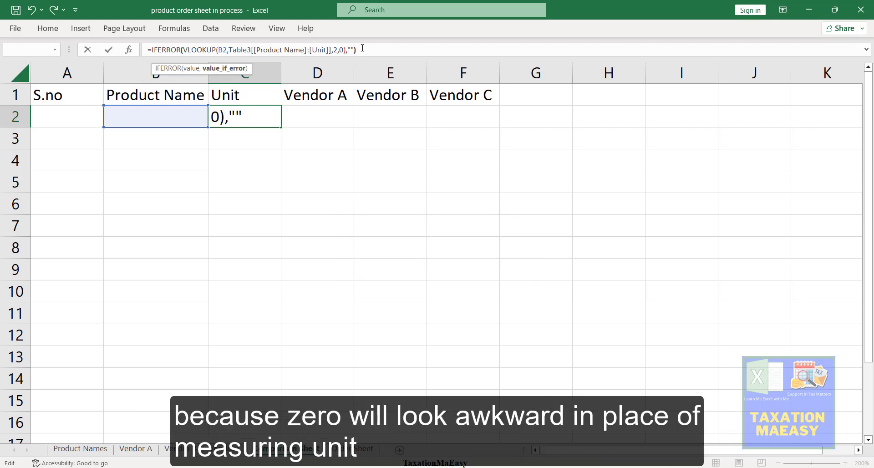
key("Return")
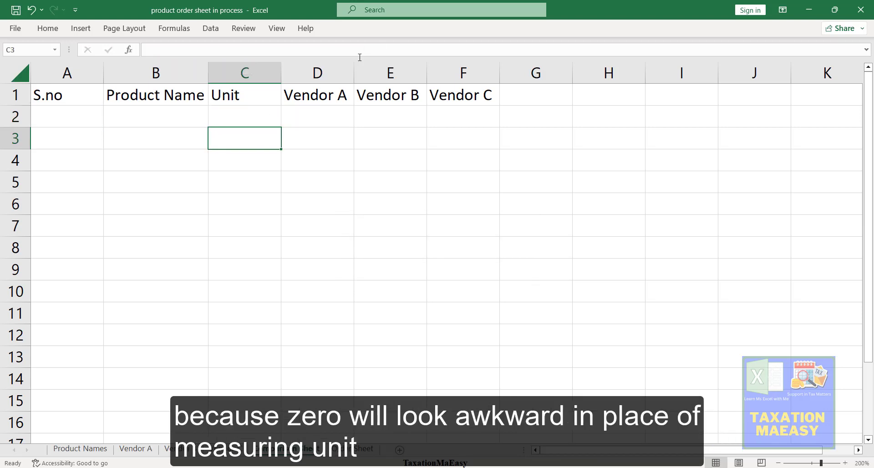
Fill the Unit formula from C2 down to C15.
left_click(263, 110)
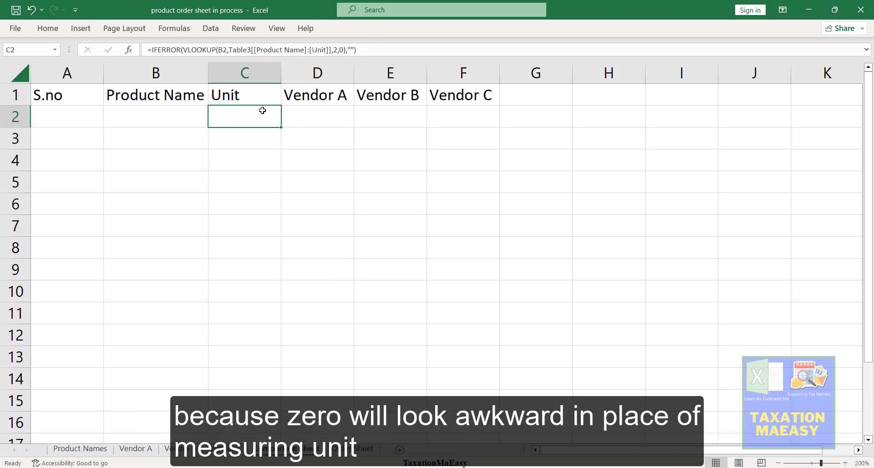
double_click(282, 129)
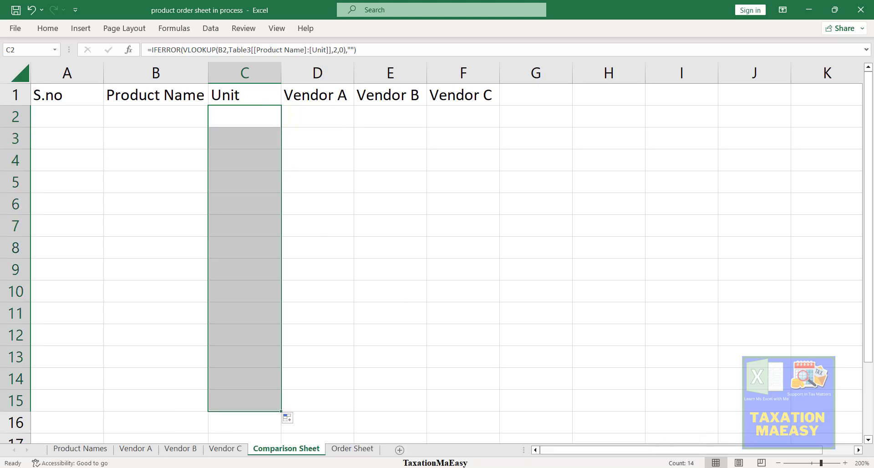
key("F9")
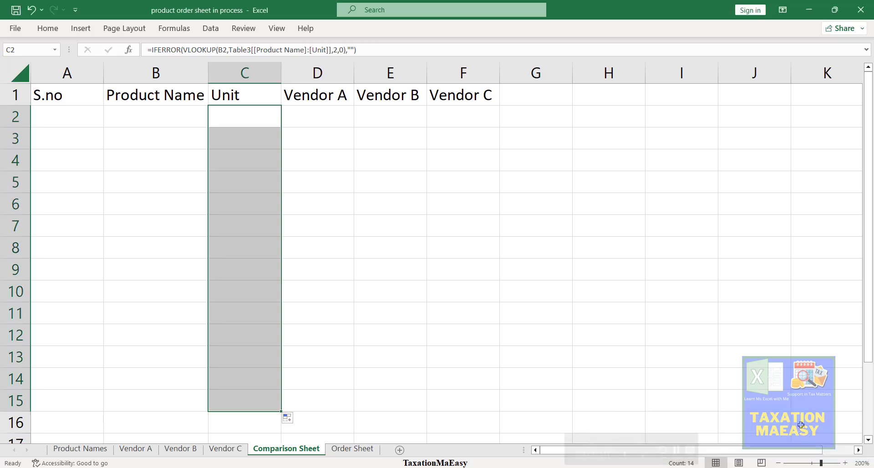
left_click(828, 432)
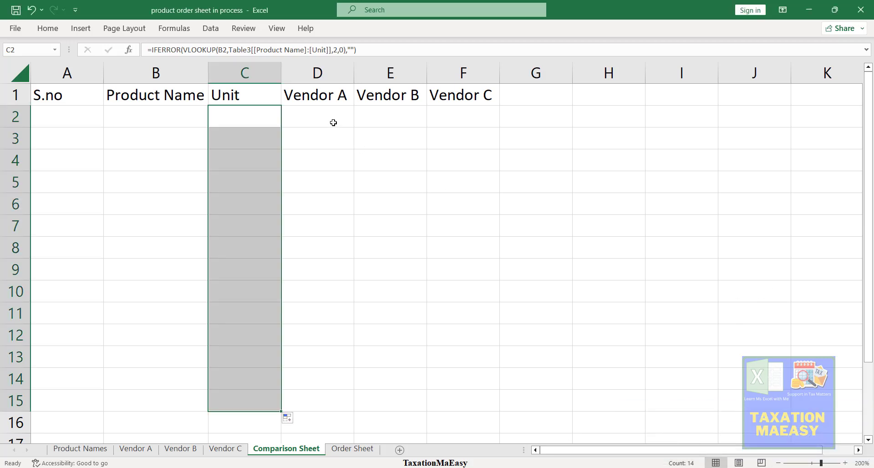
Narrow the S.no column to fit its heading and choose Onion as the product in B2.
left_click(70, 111)
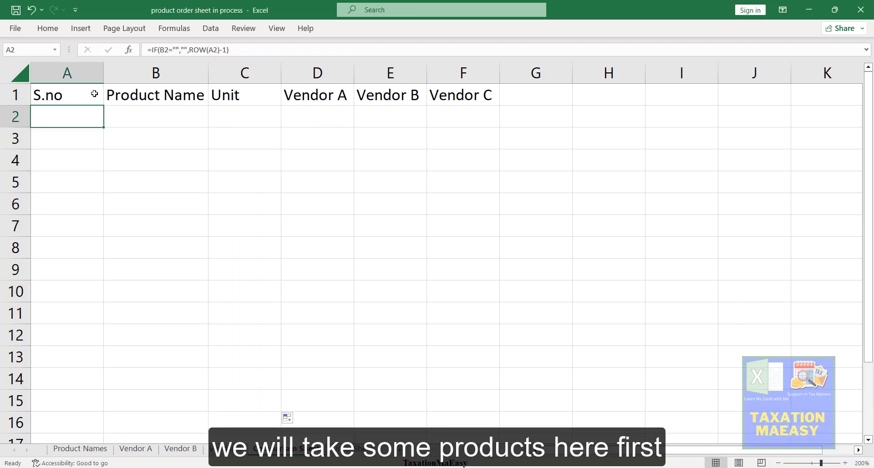
left_click_drag(104, 72, 69, 72)
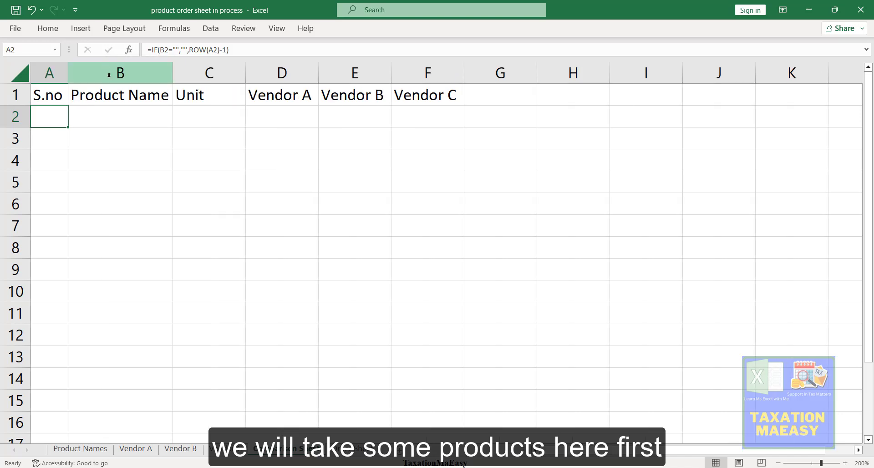
left_click(113, 114)
left_click(179, 122)
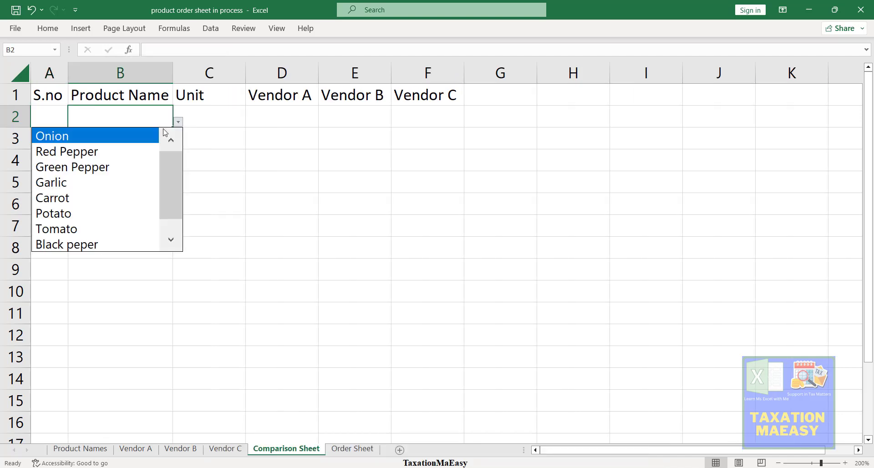
left_click(140, 136)
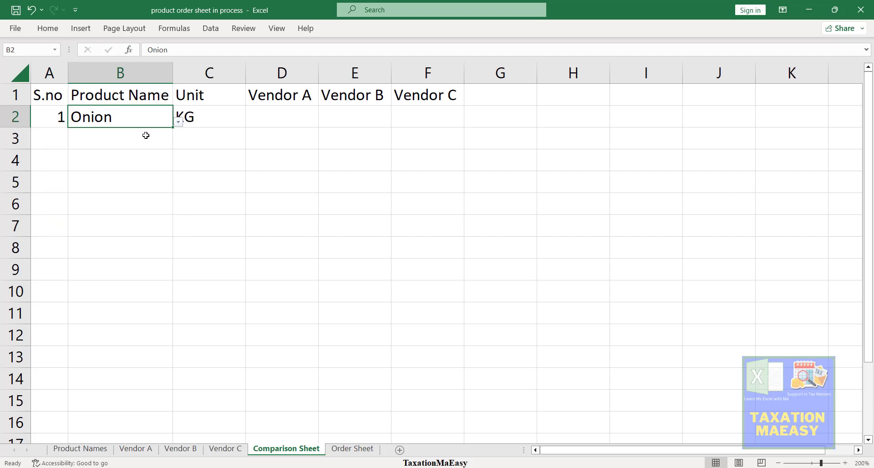
Choose Red Pepper as the product in B3 and Green Pepper in B4.
left_click(146, 135)
left_click(179, 144)
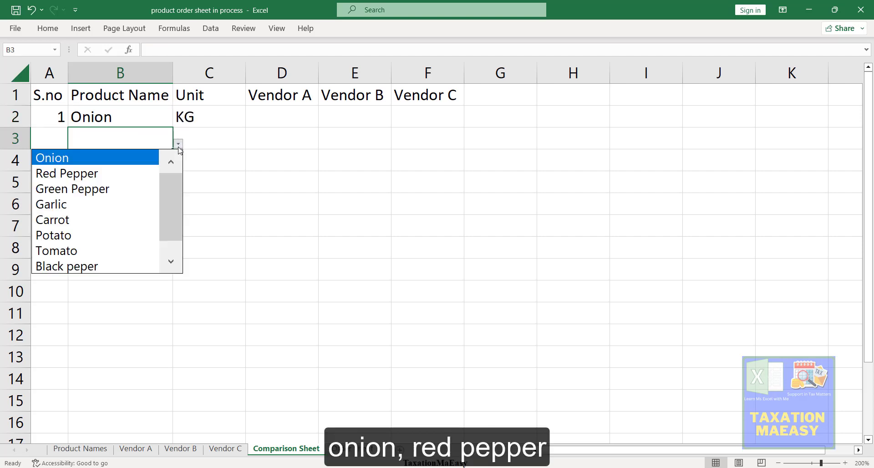
left_click(140, 171)
left_click_drag(140, 160, 180, 168)
left_click(178, 165)
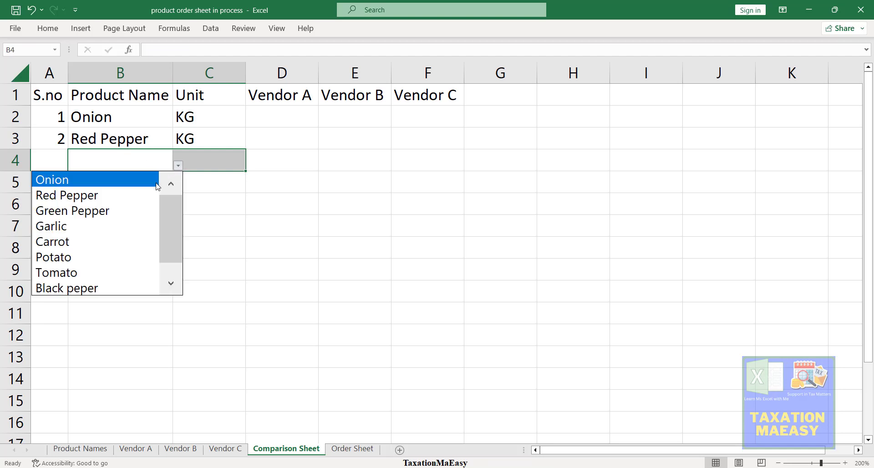
left_click(121, 214)
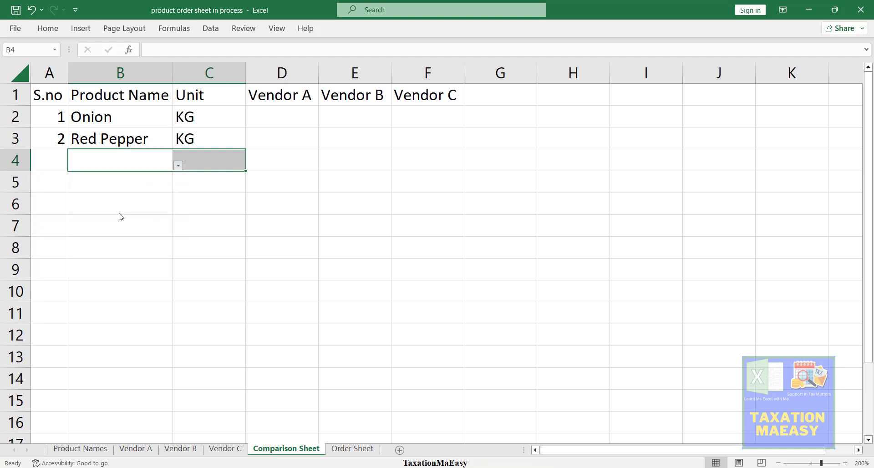
Choose Garlic as the product in B5 and Carrot in B6.
left_click(146, 182)
left_click(178, 188)
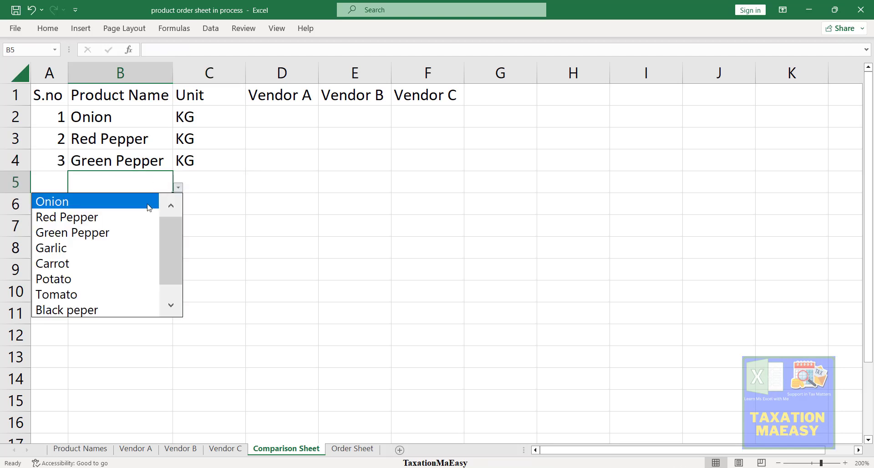
left_click(96, 246)
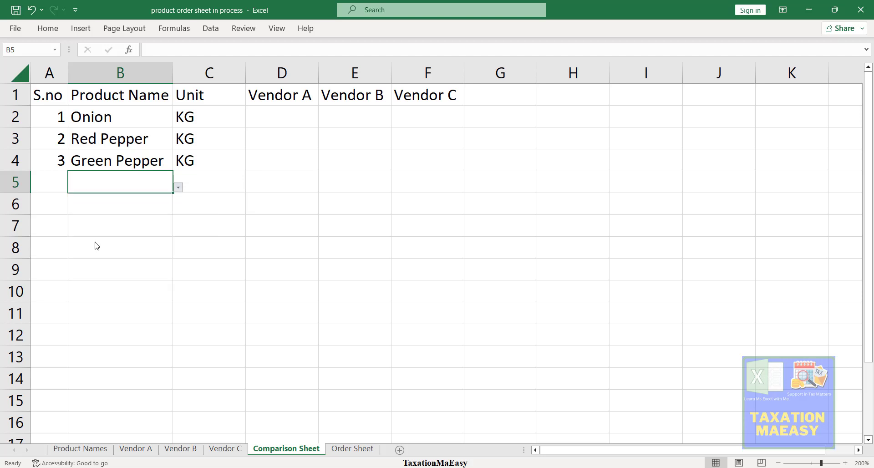
left_click(134, 206)
left_click(178, 209)
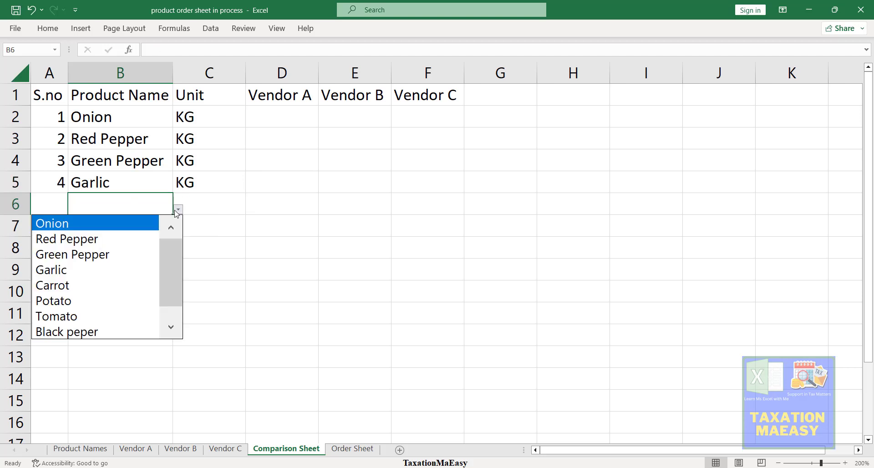
left_click(90, 286)
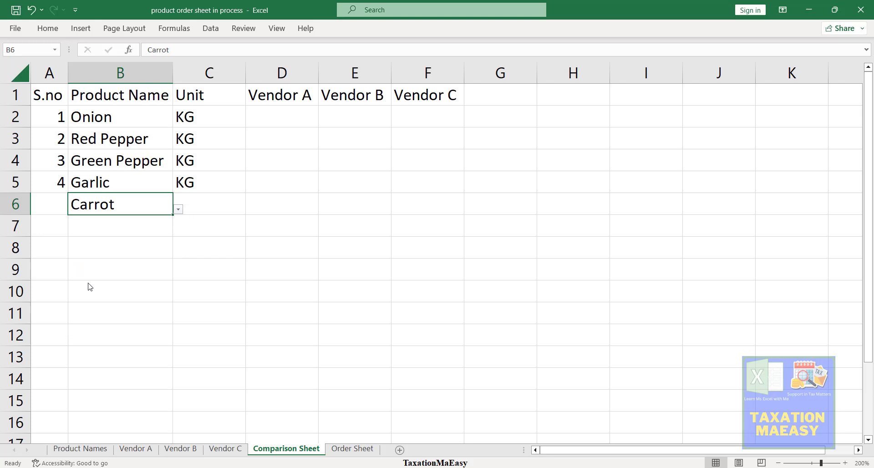
Choose Potato as the product in B7 and Tomato in B8.
left_click(141, 221)
left_click(178, 232)
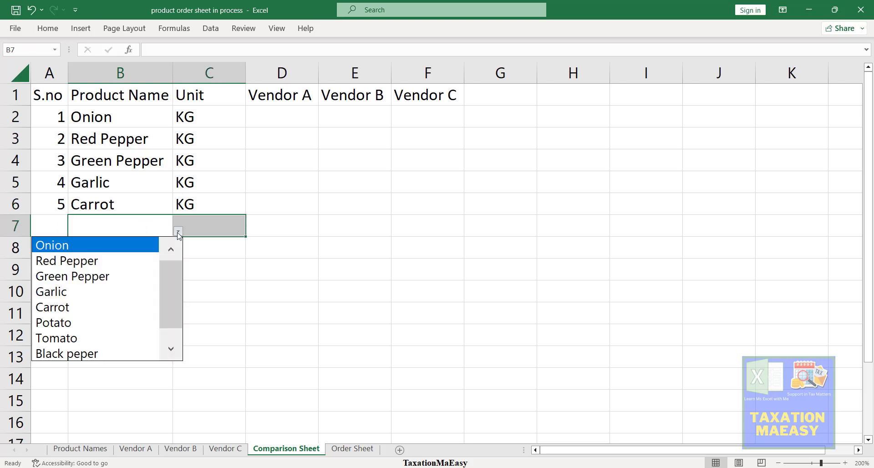
left_click(93, 321)
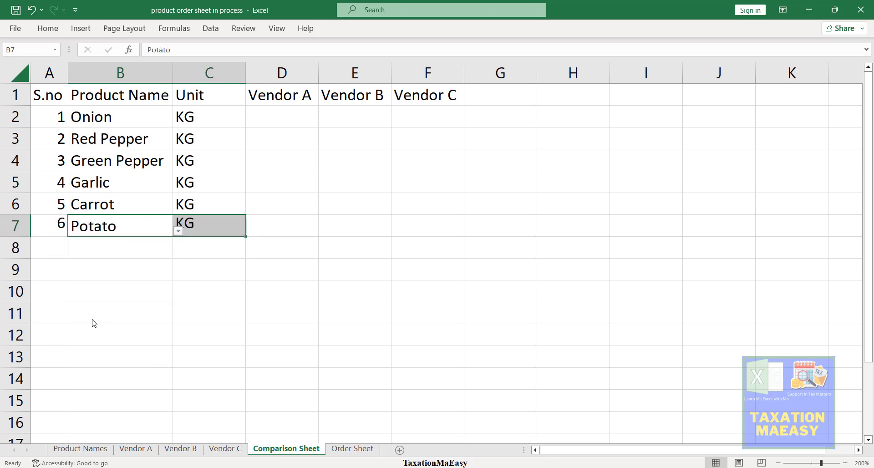
left_click(134, 250)
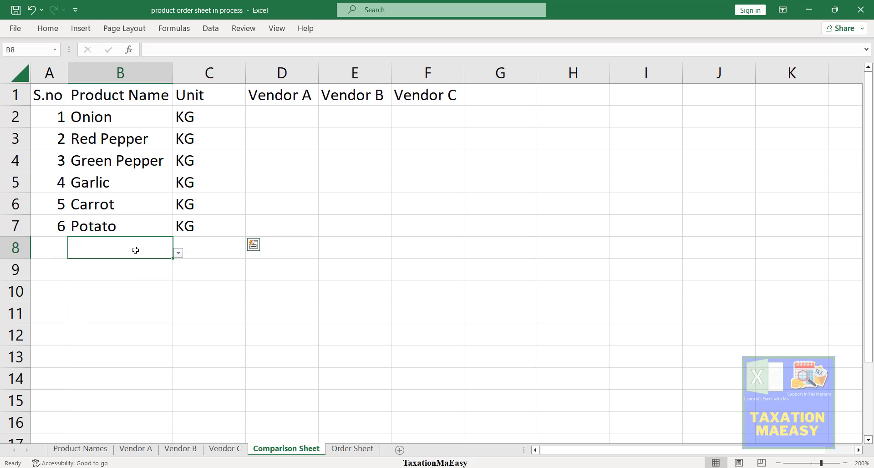
left_click(178, 254)
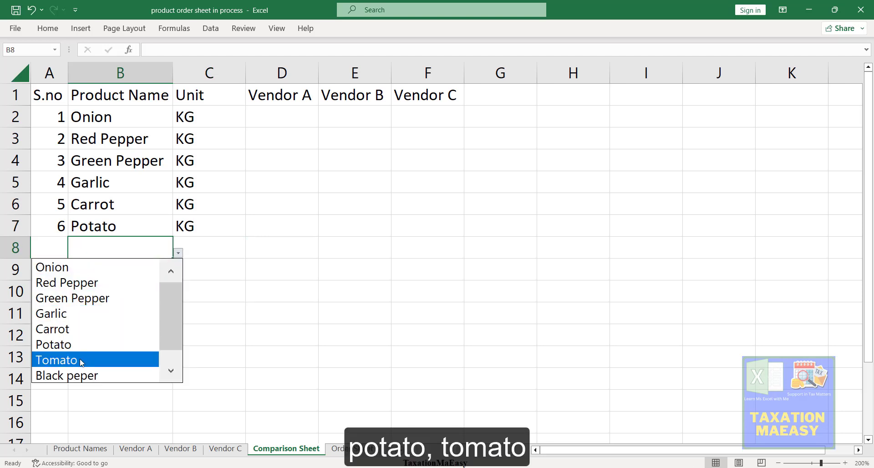
left_click(80, 360)
Choose Black peper as the product in B9 and Cabbage in B10.
left_click(147, 269)
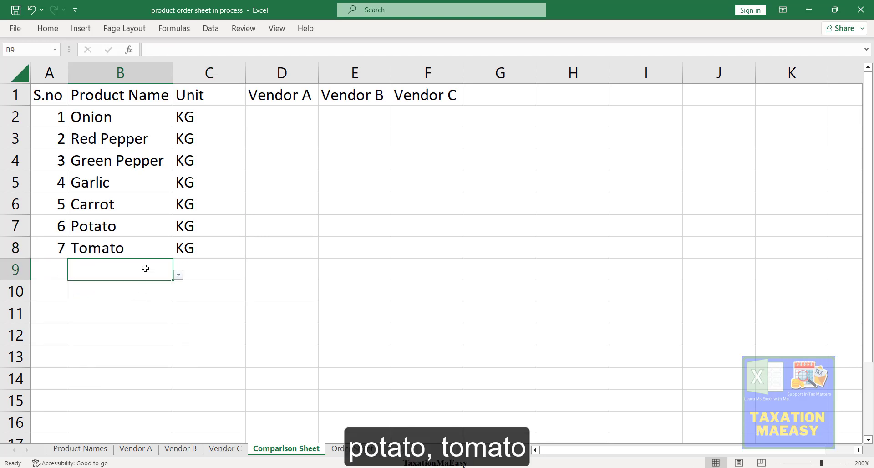
left_click(178, 275)
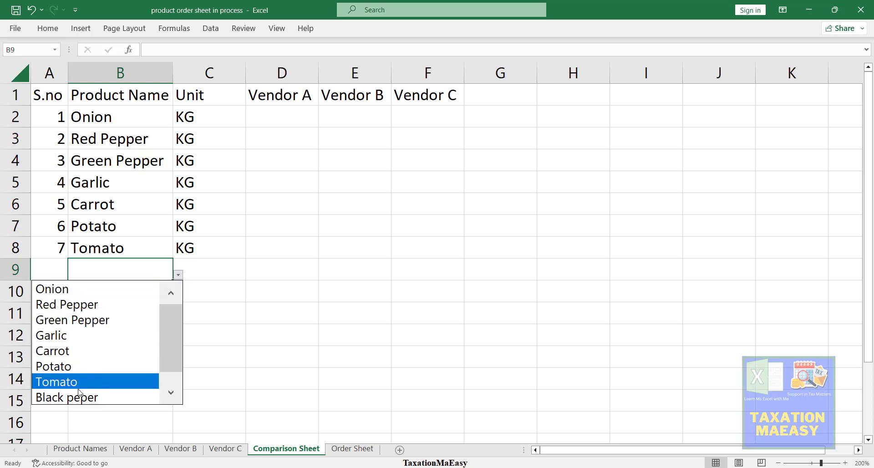
left_click(75, 397)
left_click(150, 288)
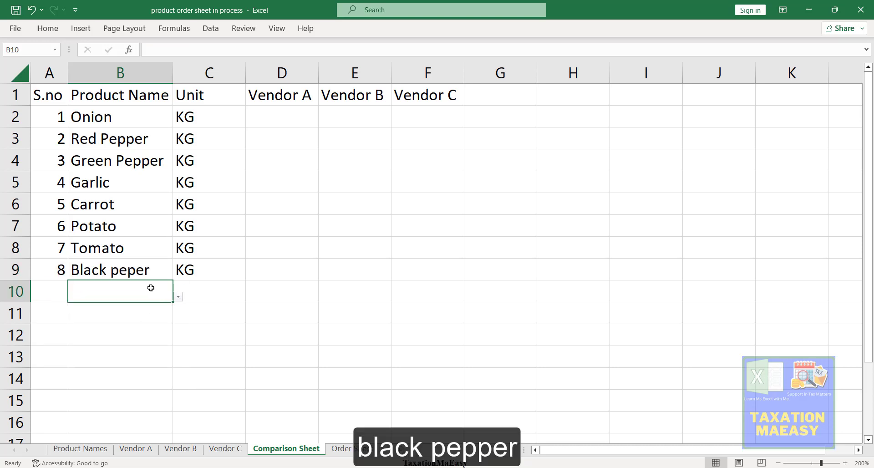
left_click(177, 297)
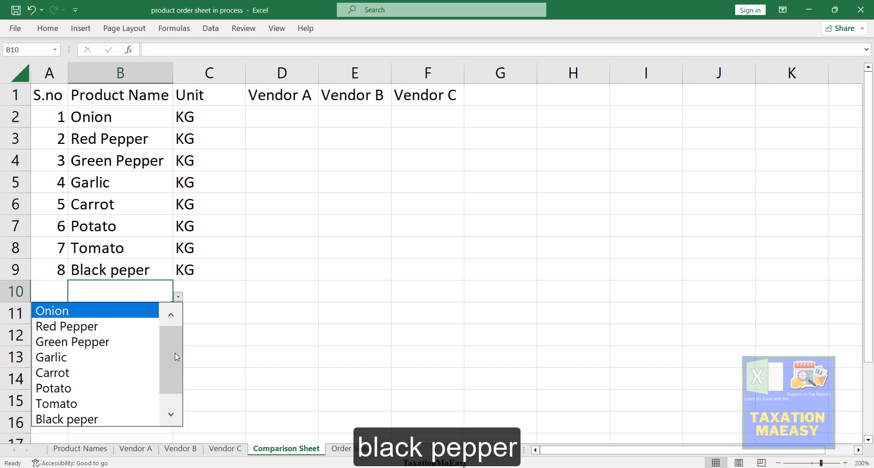
scroll(181, 368, "down", 1)
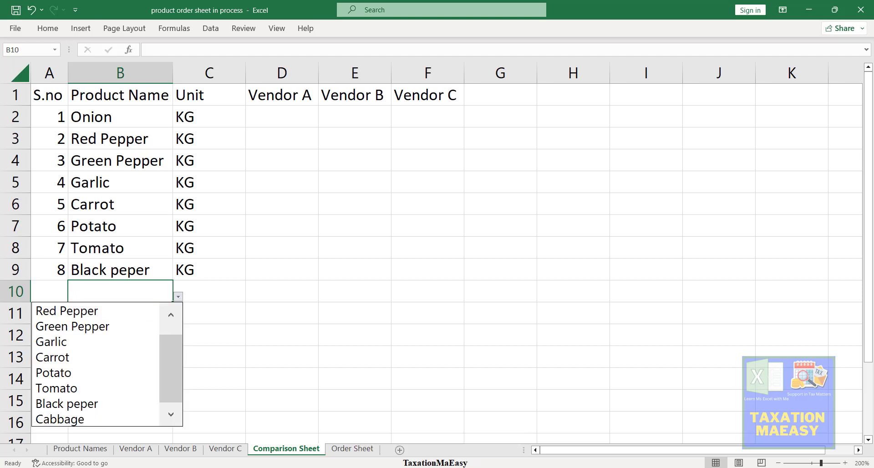
left_click(68, 420)
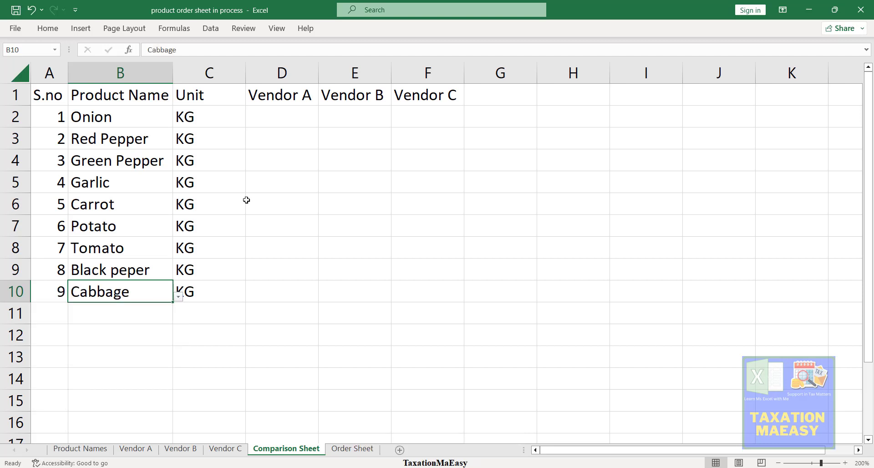
Start a VLOOKUP formula in D2 under Vendor A, with B2 as the lookup value.
left_click(283, 116)
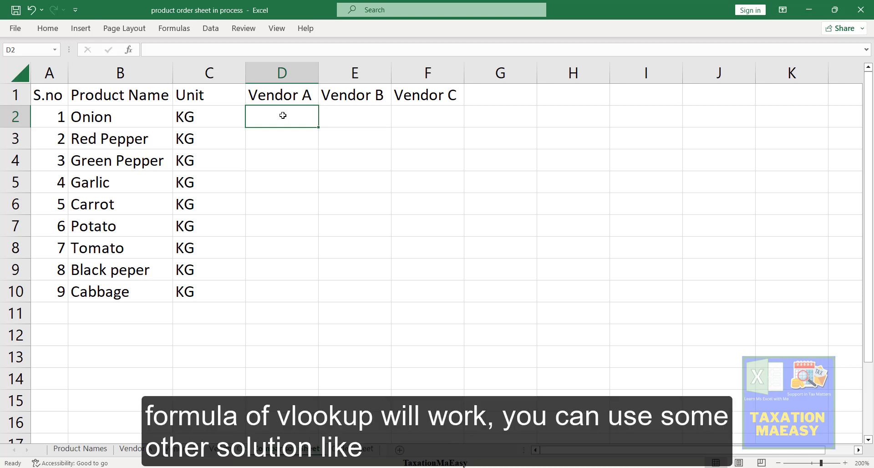
type("=")
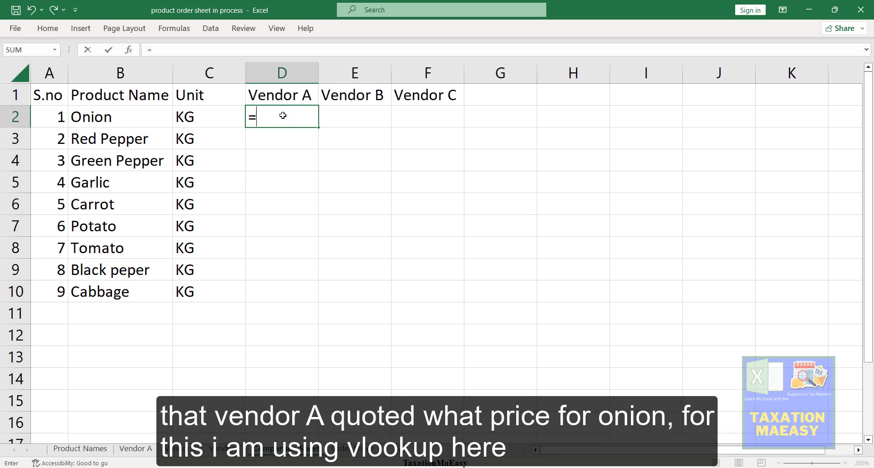
type("vl")
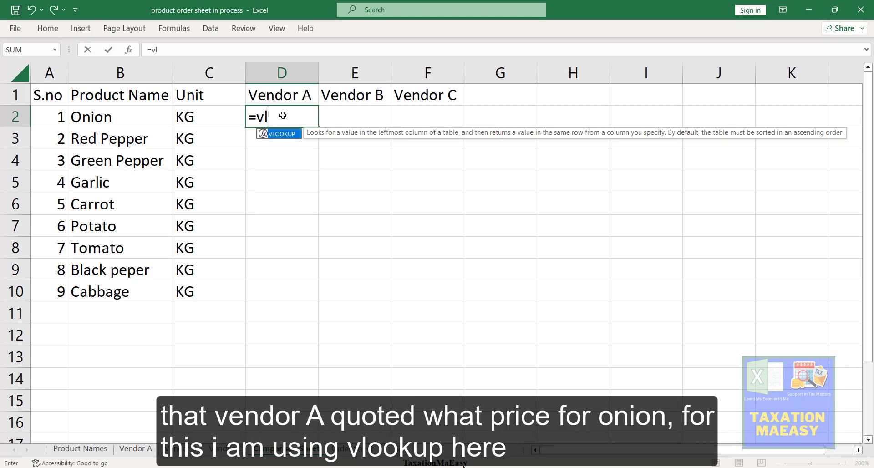
key("Tab")
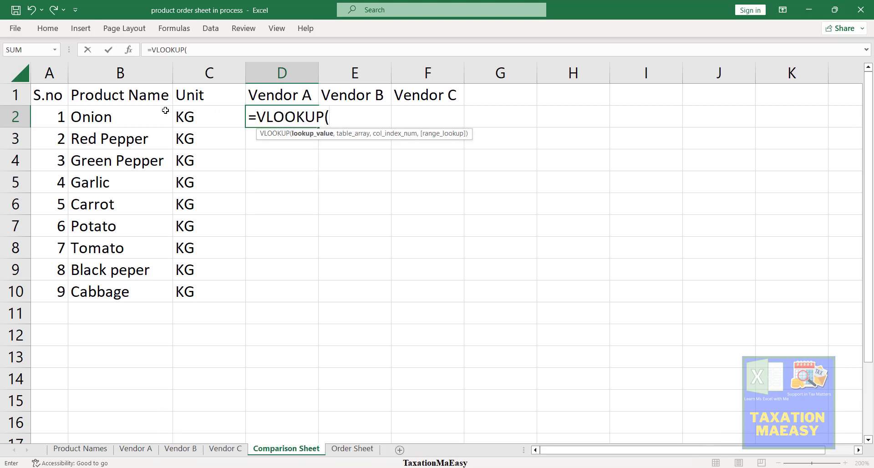
left_click(125, 117)
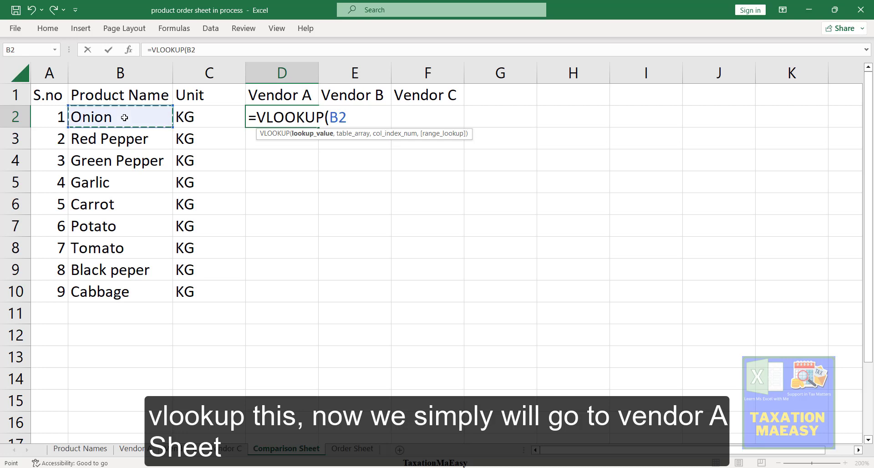
type(",")
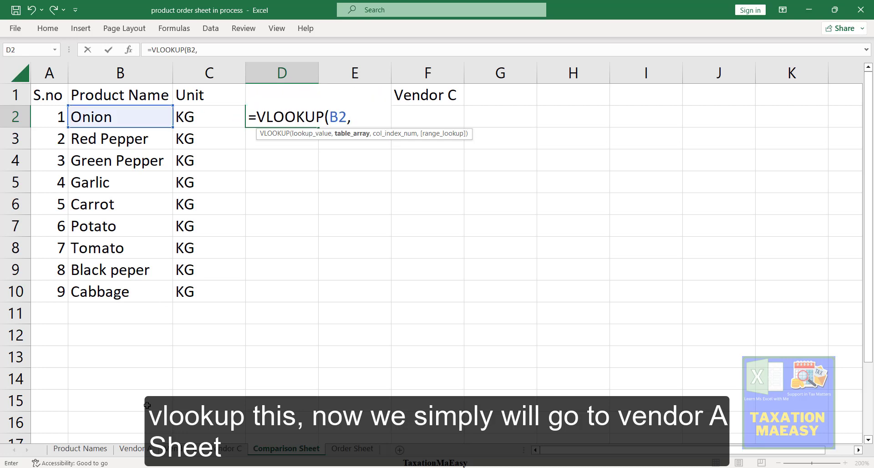
Set the formula's table array to the range B2:D15 on the Vendor A sheet.
left_click(135, 449)
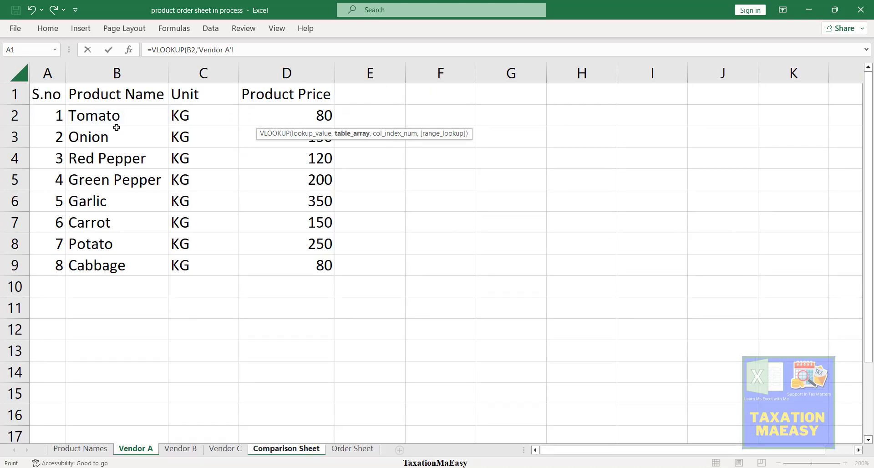
left_click(109, 117)
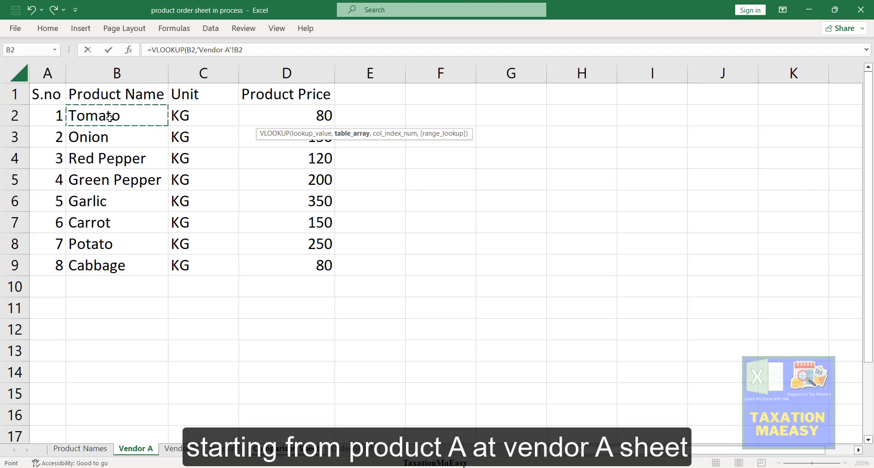
key("shift+Right")
key("shift+Right")
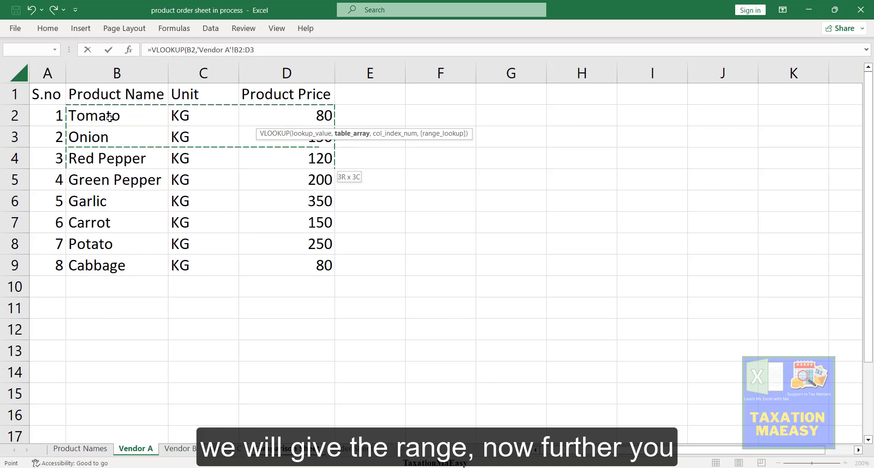
key("shift+Down")
key("shift+Down")
key("shift+Down")
key("shift+Down")
key("shift+Down")
key("shift+Down")
key("shift+Down")
key("shift+Down")
key("shift+Down")
key("shift+Down")
key("shift+Down")
key("shift+Down")
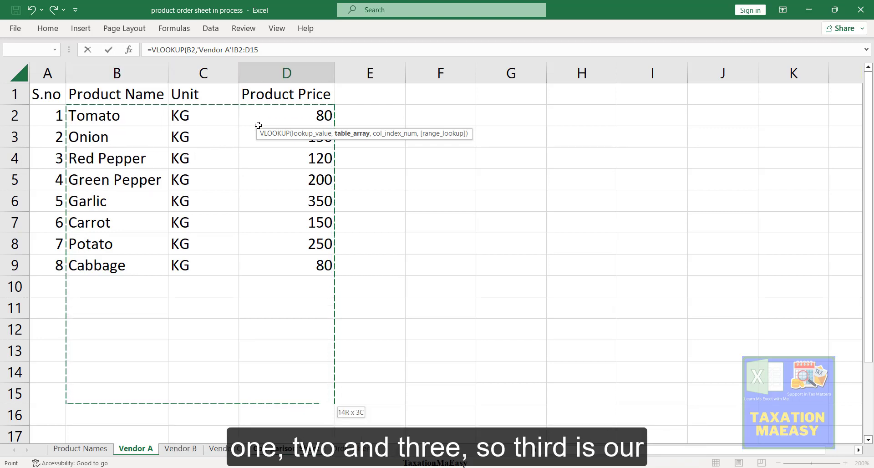
Complete the D2 lookup with column index 3 and exact match 0, and enter the formula.
left_click(273, 55)
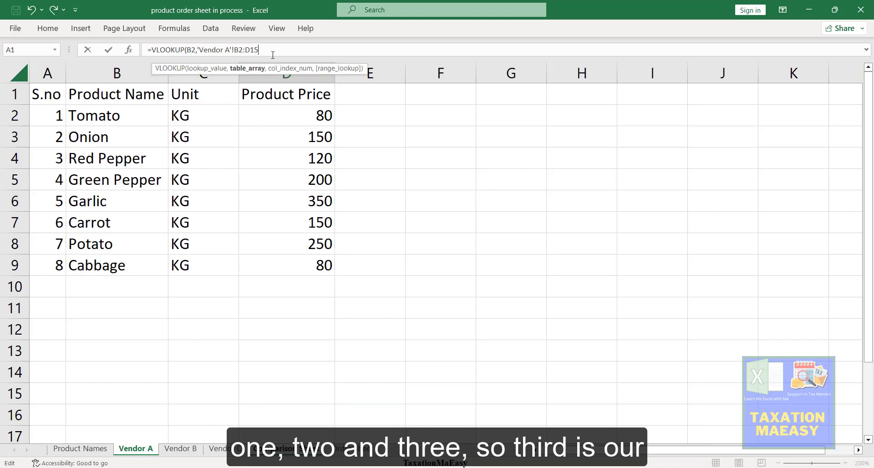
type(",")
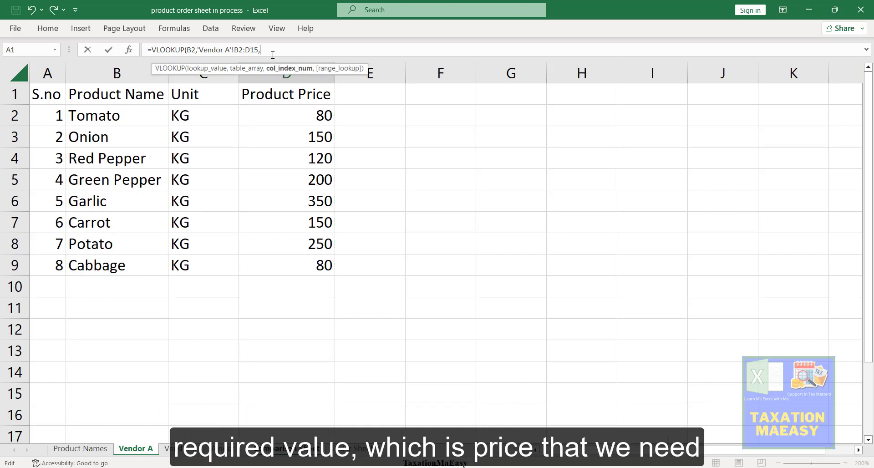
type("3,0")
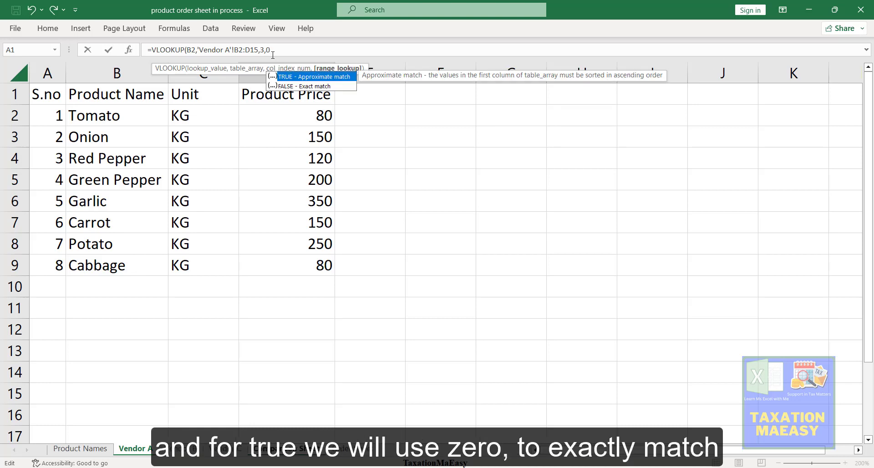
type(")")
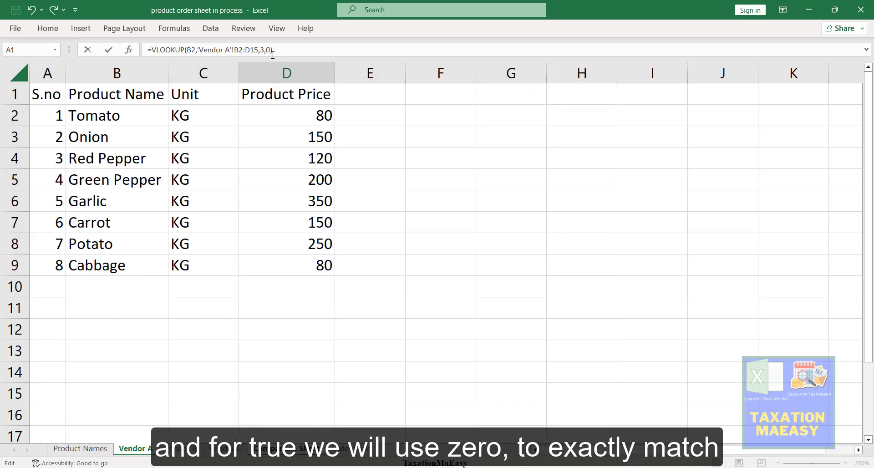
key("Return")
key("Up")
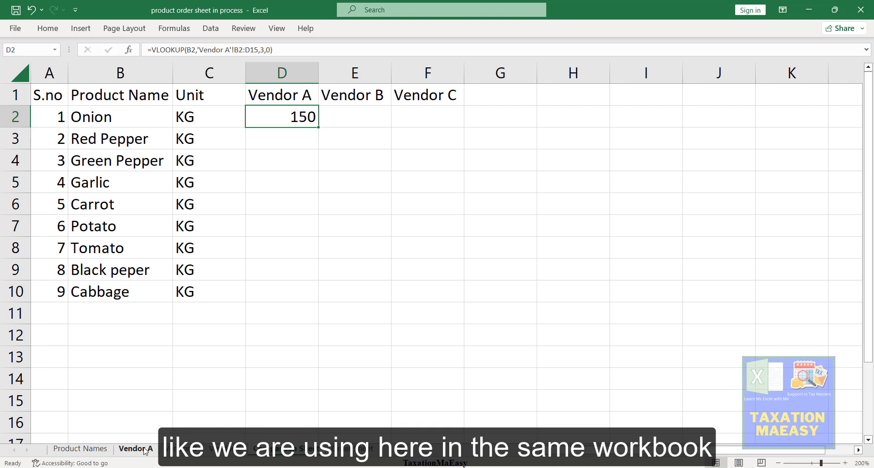
Lock the Vendor A table range in the Comparison Sheet's D2 formula as the absolute reference $B$2:$D$15.
left_click(144, 449)
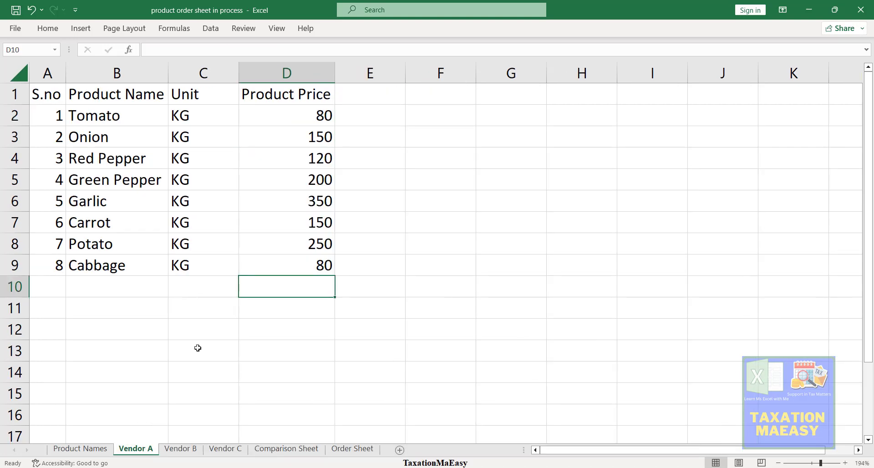
left_click(291, 453)
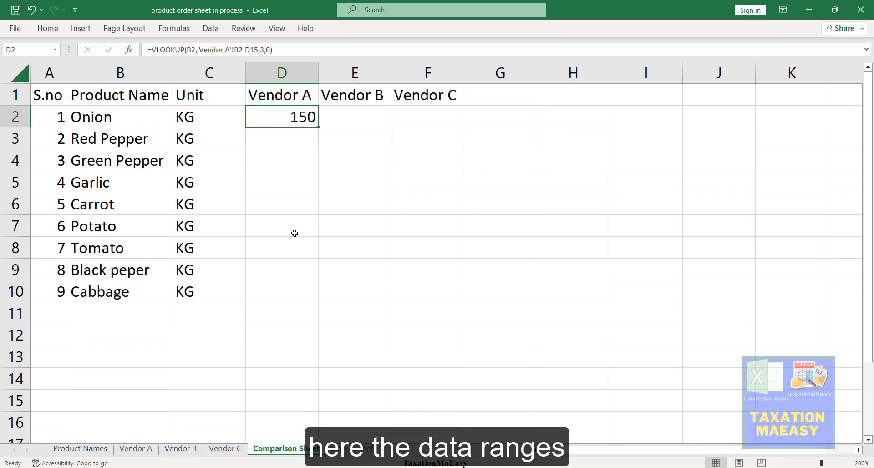
left_click(238, 52)
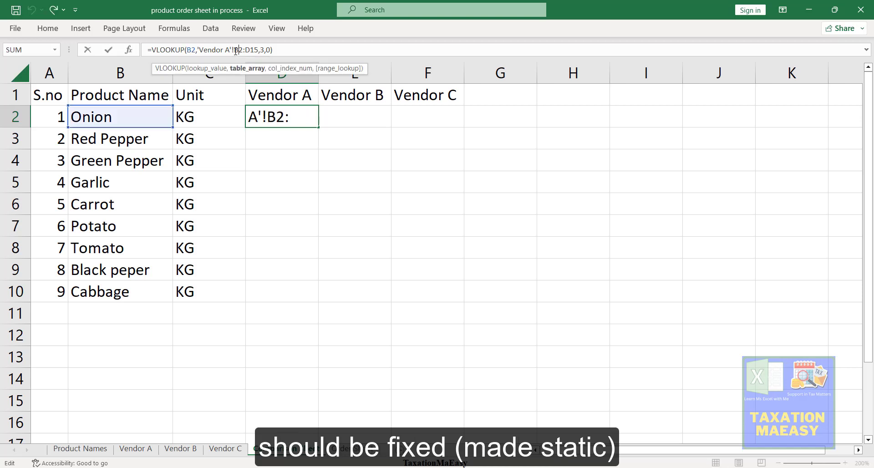
left_click(234, 51)
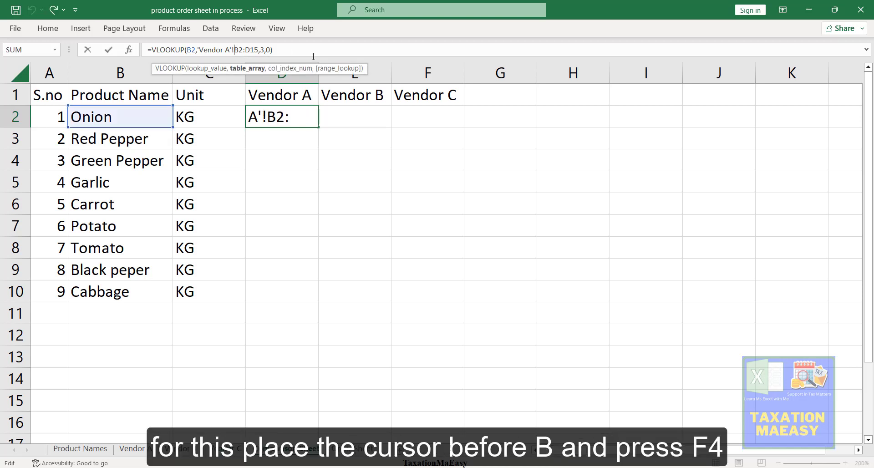
key("F4")
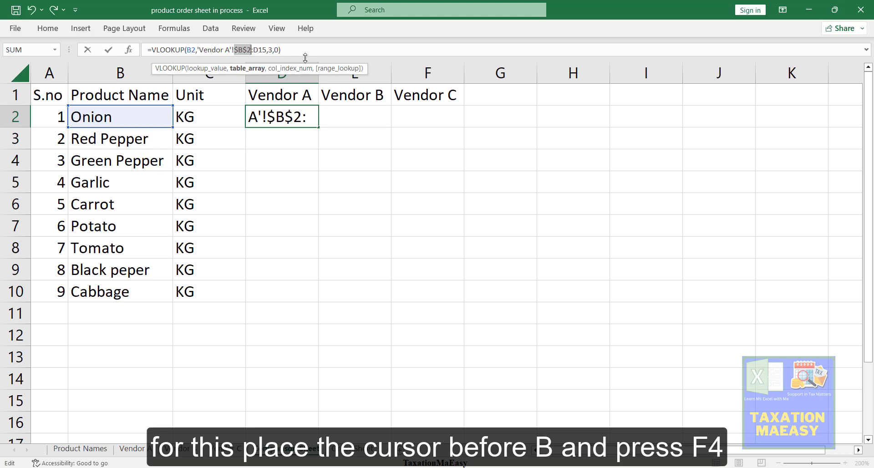
left_click(258, 50)
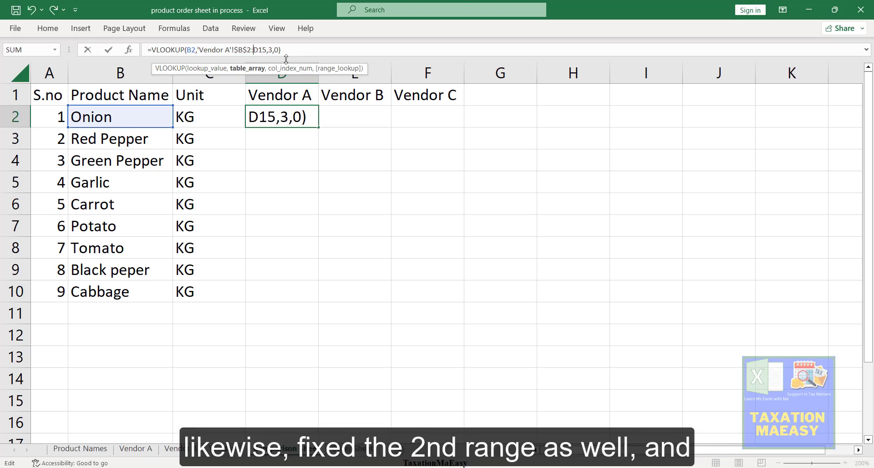
key("F4")
key("Return")
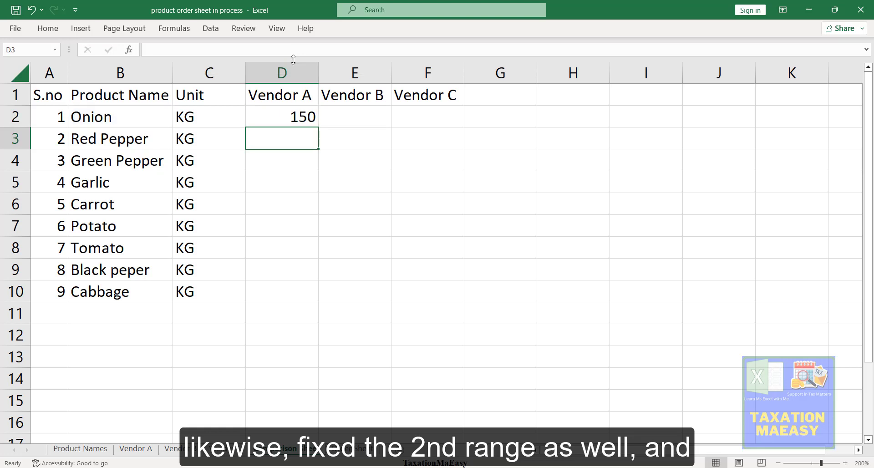
Fill the Vendor A price formula from D2 down to D15.
left_click(306, 116)
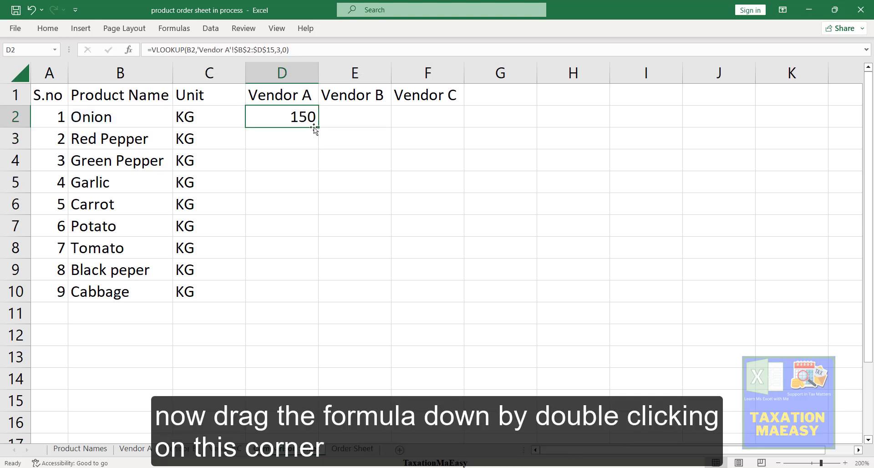
double_click(318, 128)
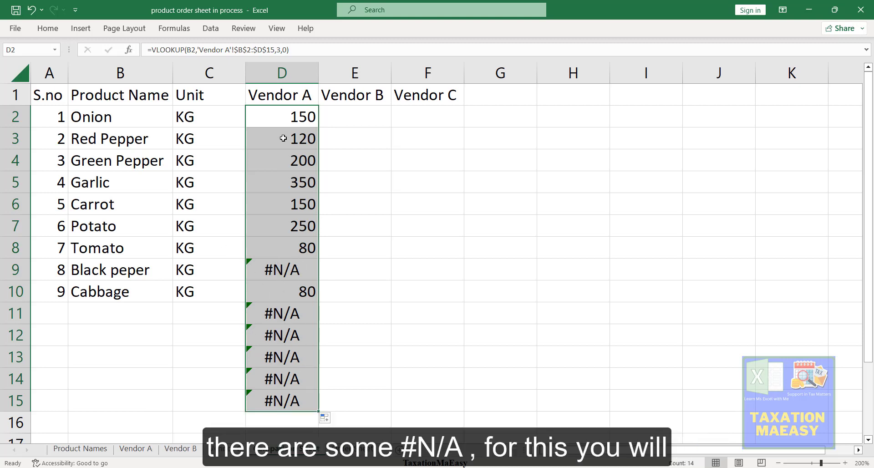
left_click(285, 122)
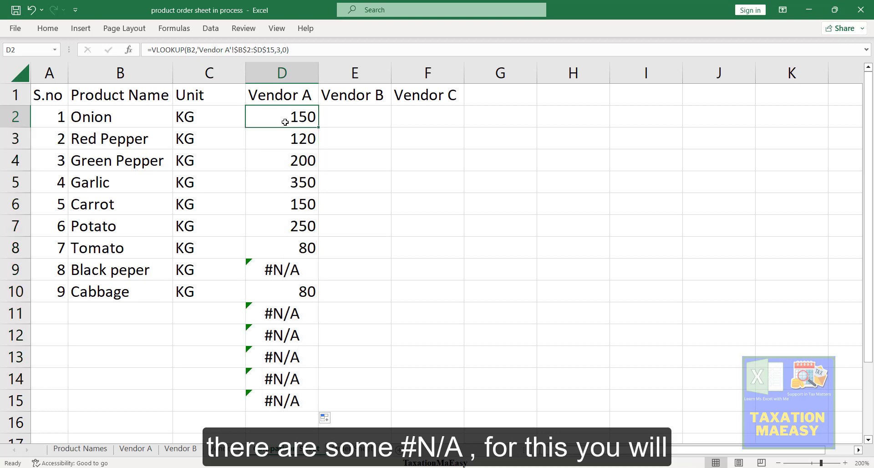
Wrap the Vendor A lookup in D2 in IFERROR with "" as the error value, and fill it down to D15.
left_click(155, 52)
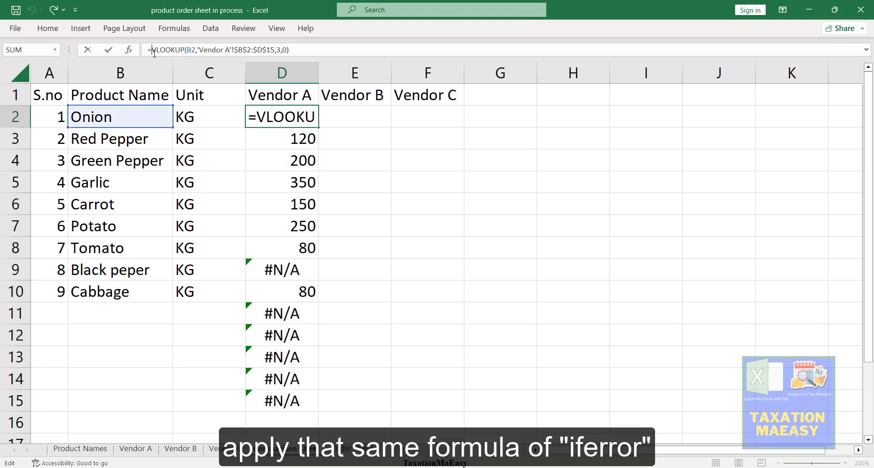
type("id")
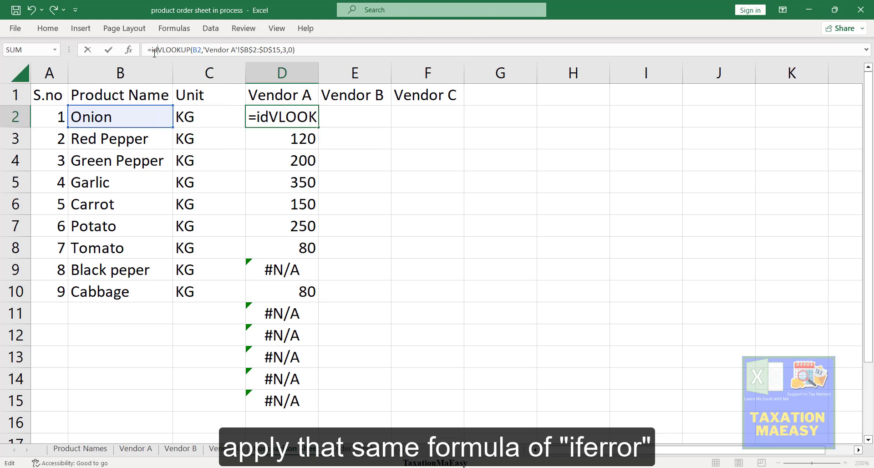
key("BackSpace")
type("ferror")
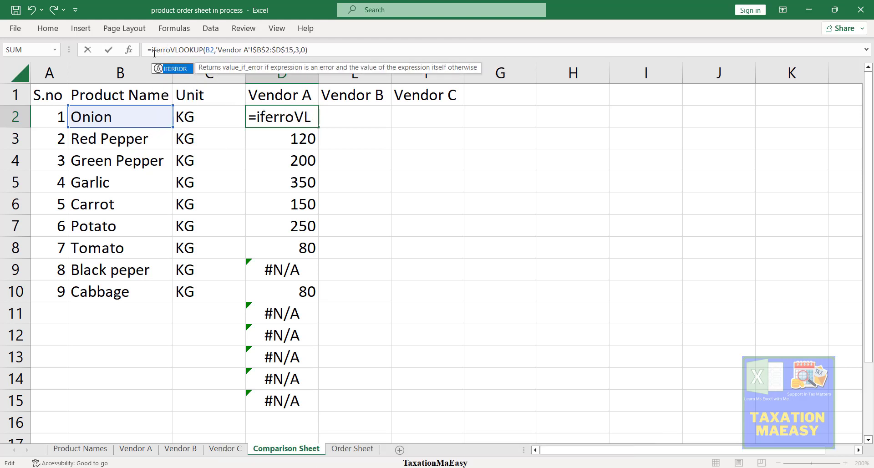
key("Tab")
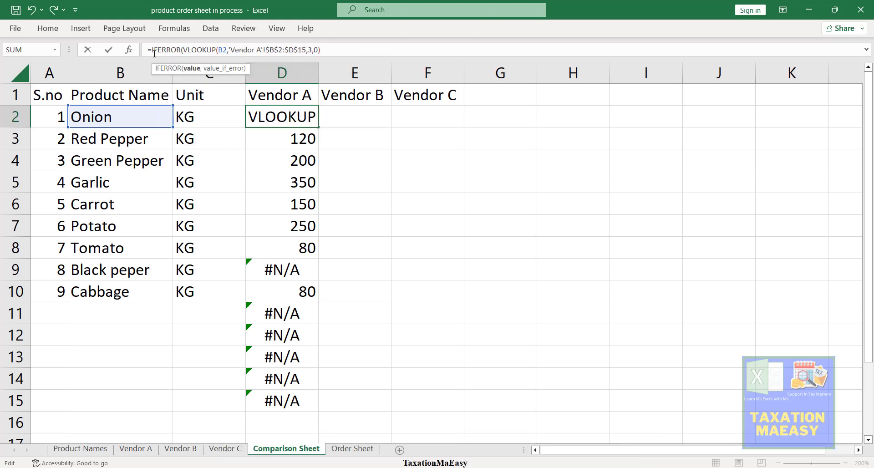
left_click(326, 49)
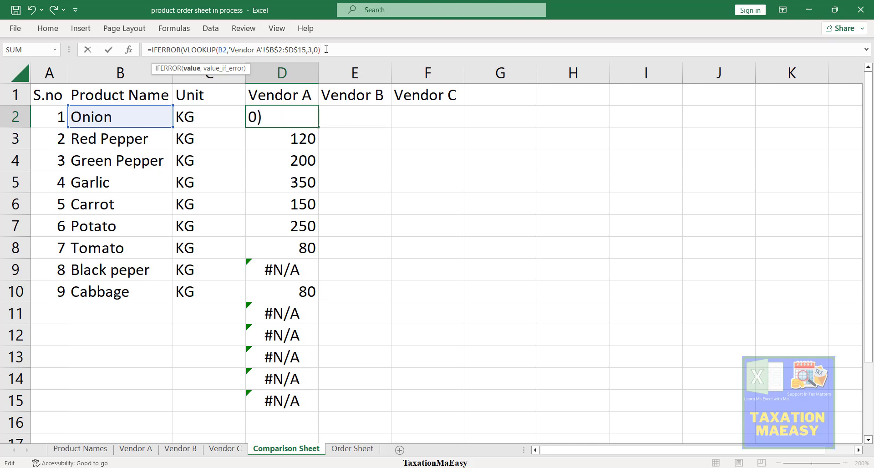
type(",\"\"")
key("Return")
key("Return")
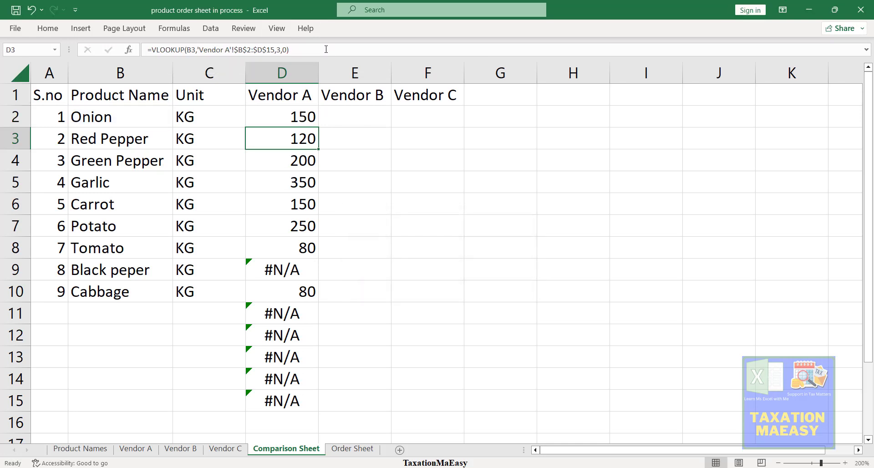
left_click(310, 123)
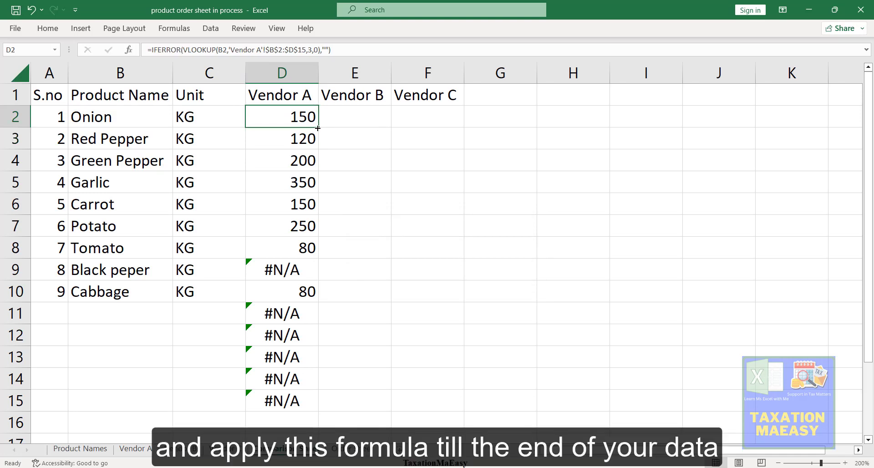
double_click(317, 128)
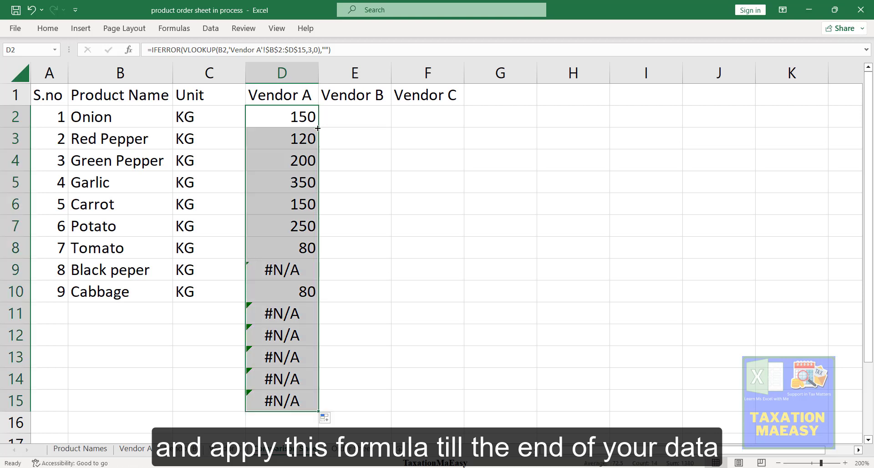
Start a VLOOKUP formula in E2 under Vendor B that references the range B2:D15 on the Vendor B sheet.
left_click(369, 115)
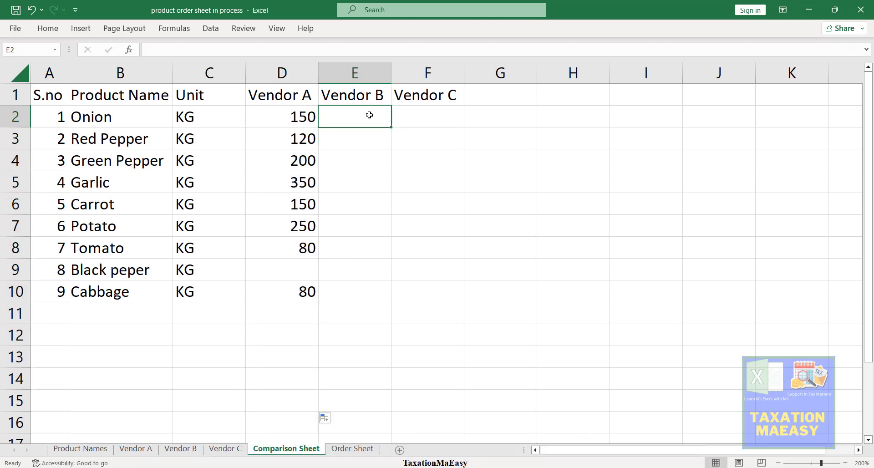
type("0")
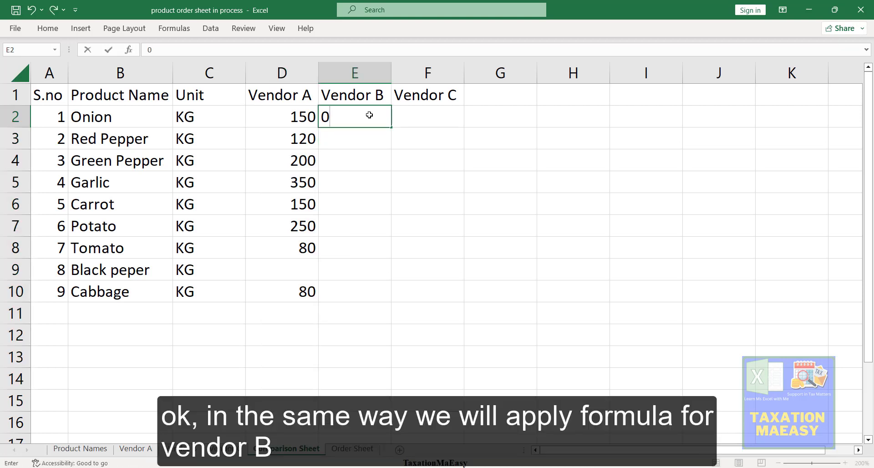
key("BackSpace")
type("=vl")
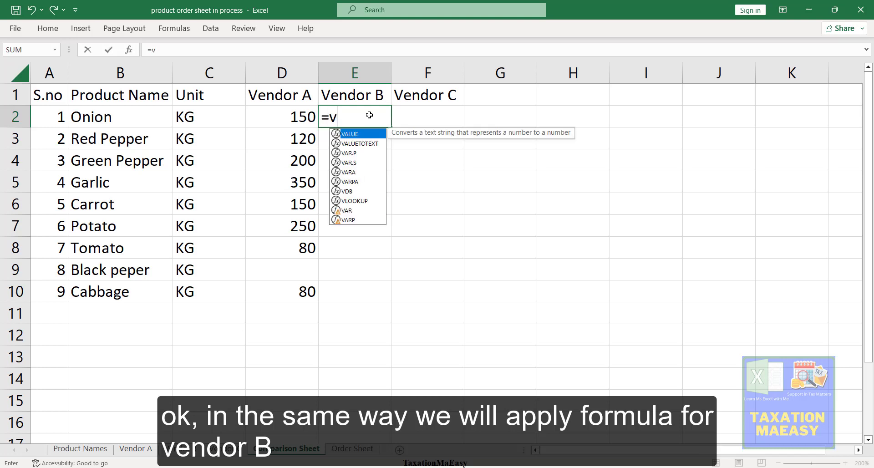
key("Tab")
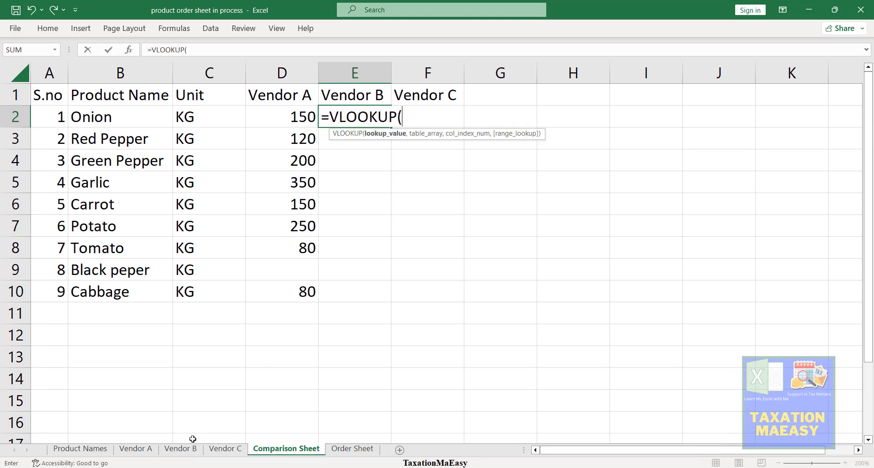
left_click(187, 450)
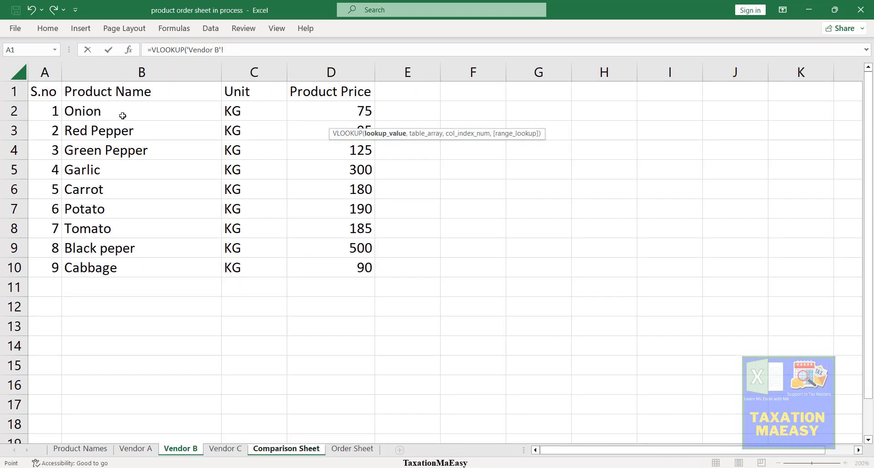
left_click(122, 116)
key("shift+Right")
key("shift+Right")
key("shift+Down")
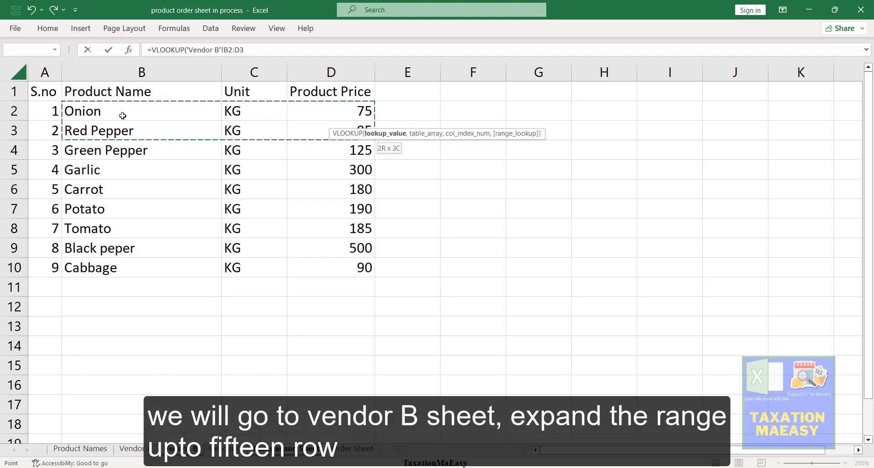
key("shift+Down")
key("shift+Down")
key("shift+Down")
key("shift+Down")
key("shift+Down")
key("shift+Down")
key("shift+Down")
key("shift+Down")
key("shift+Down")
key("shift+Down")
key("shift+Down")
key("shift+Down")
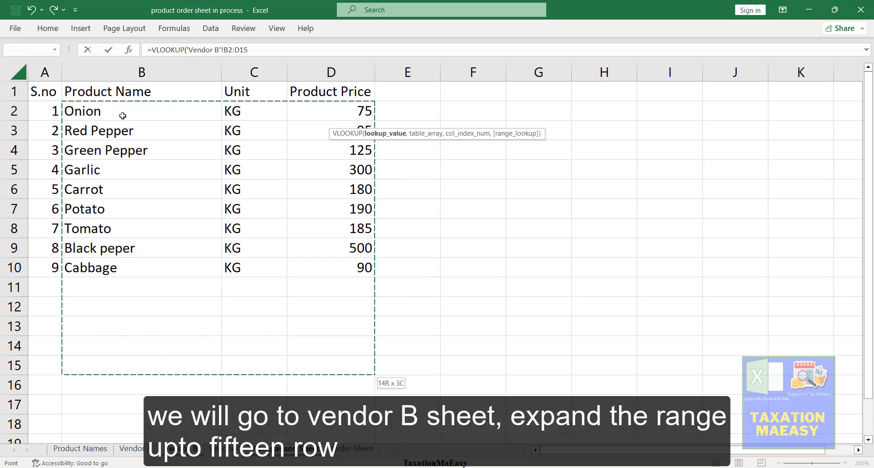
Add column index 3 and exact match 0 to the Vendor B lookup formula.
left_click(249, 50)
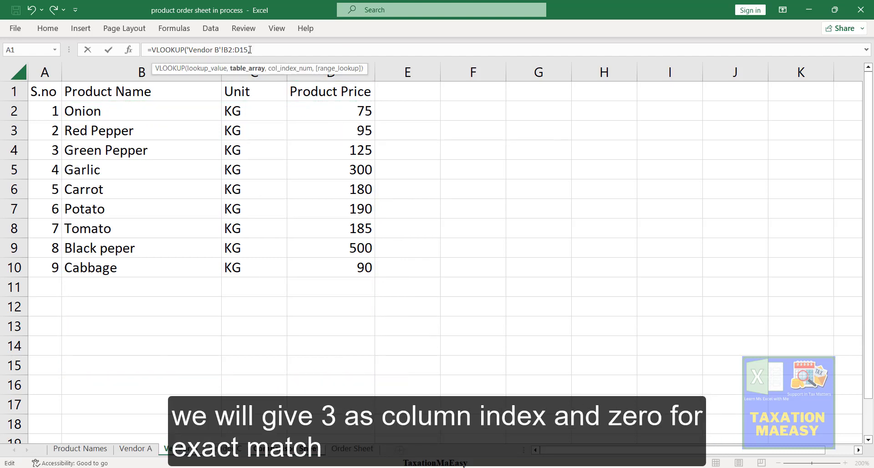
type("3")
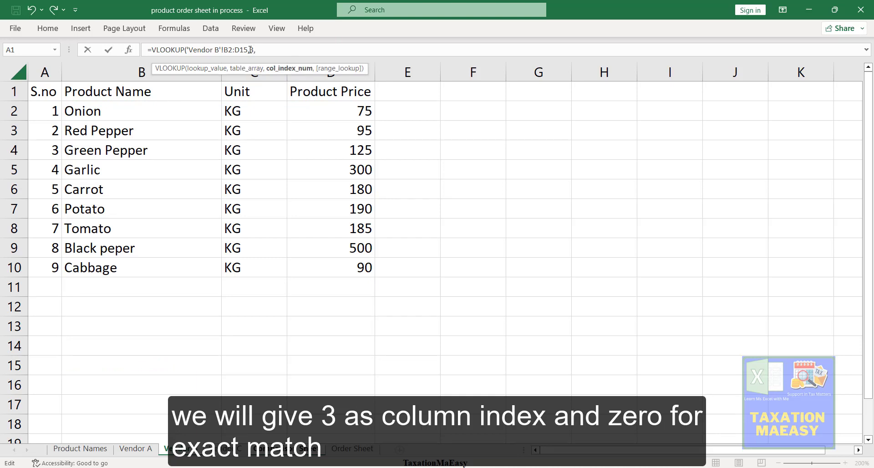
type(",0")
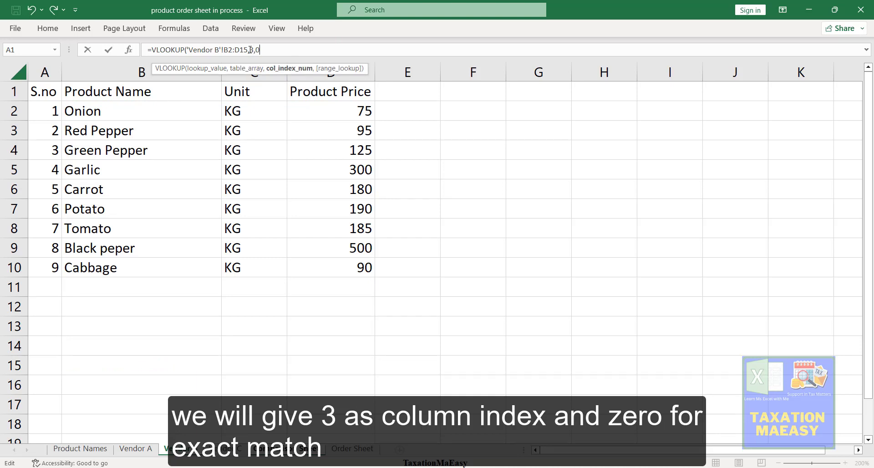
Lock the Vendor B range in the formula as $B$2:$D$15 and close the VLOOKUP parenthesis.
left_click(227, 49)
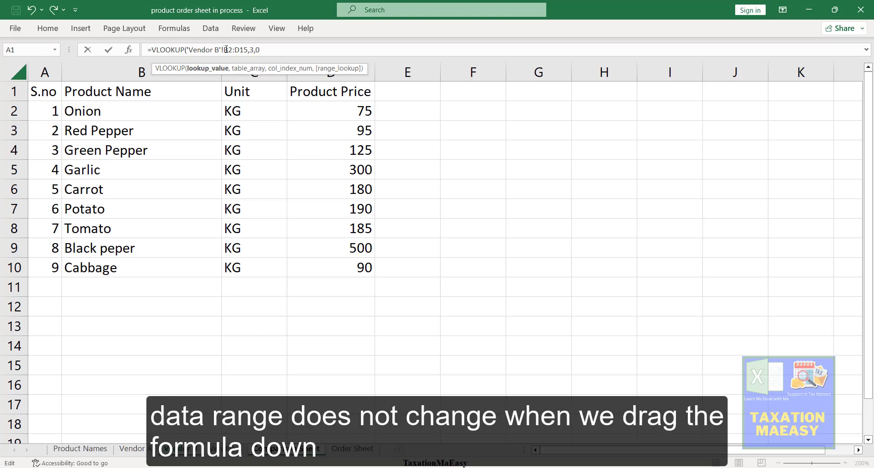
key("F4")
left_click(245, 51)
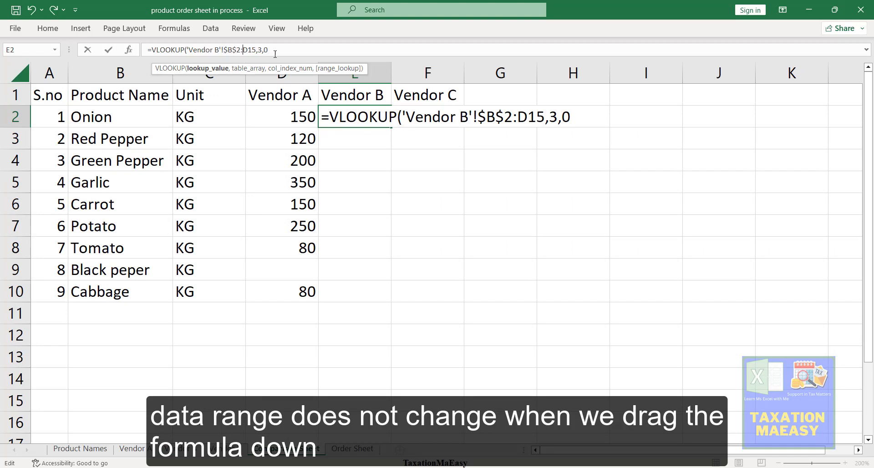
key("F4")
left_click(282, 54)
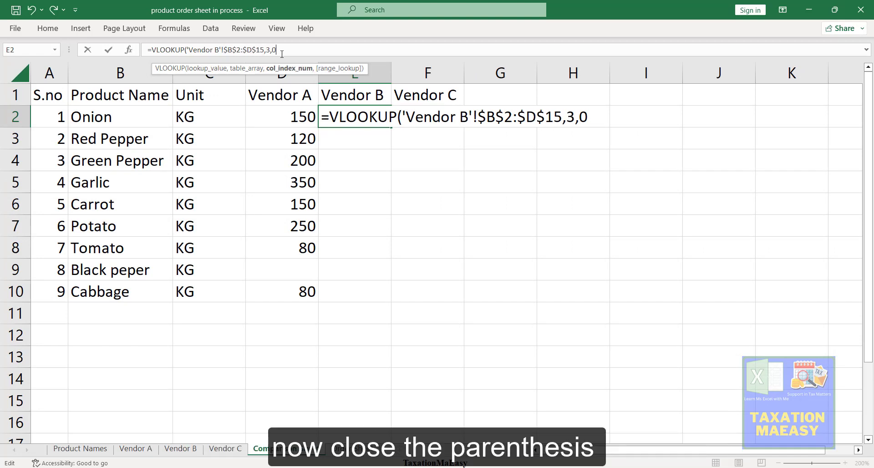
type("_")
key("BackSpace")
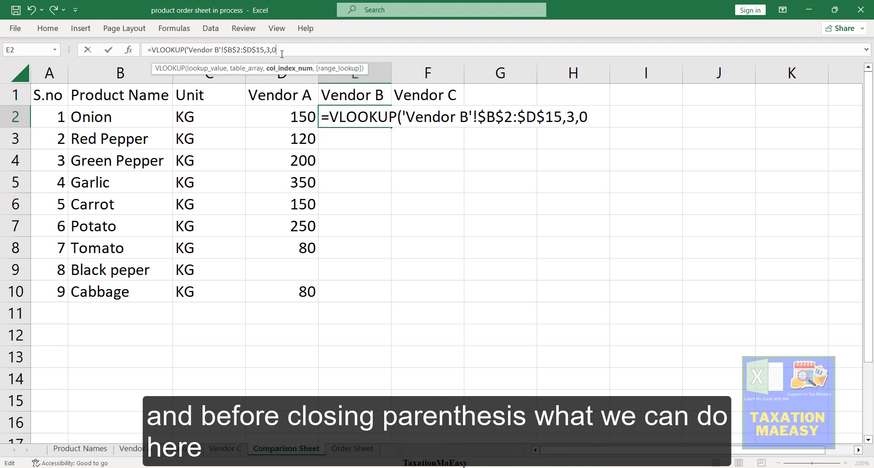
type(")")
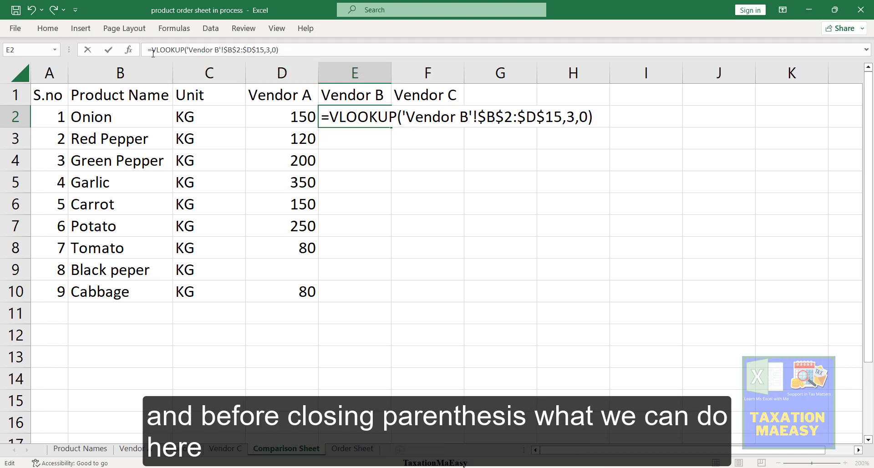
Wrap the Vendor B VLOOKUP in E2 in IFERROR with "" as the error value, and enter the formula.
left_click_drag(152, 50, 232, 50)
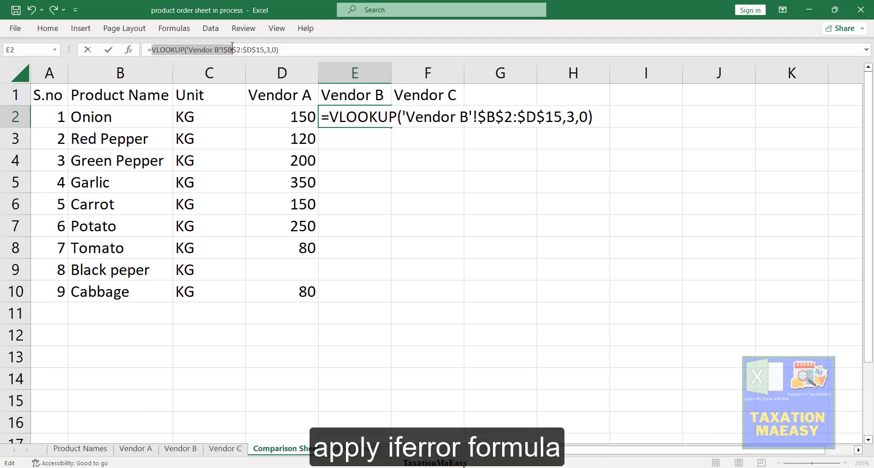
left_click(155, 49)
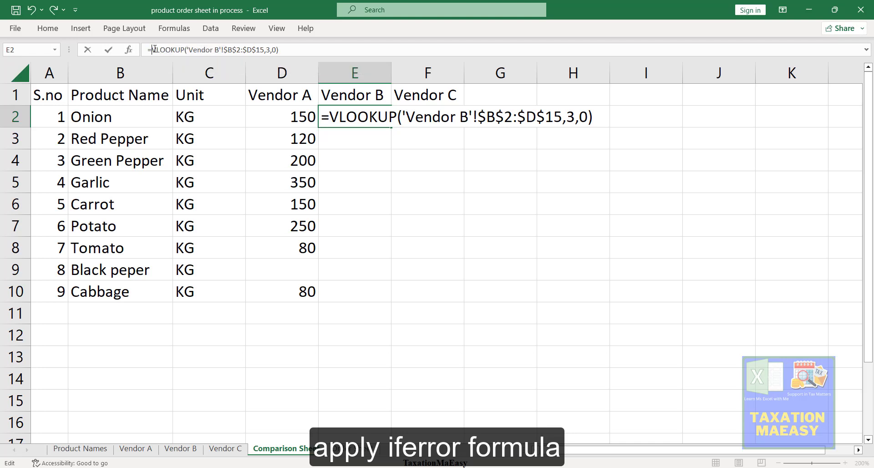
type("ifer")
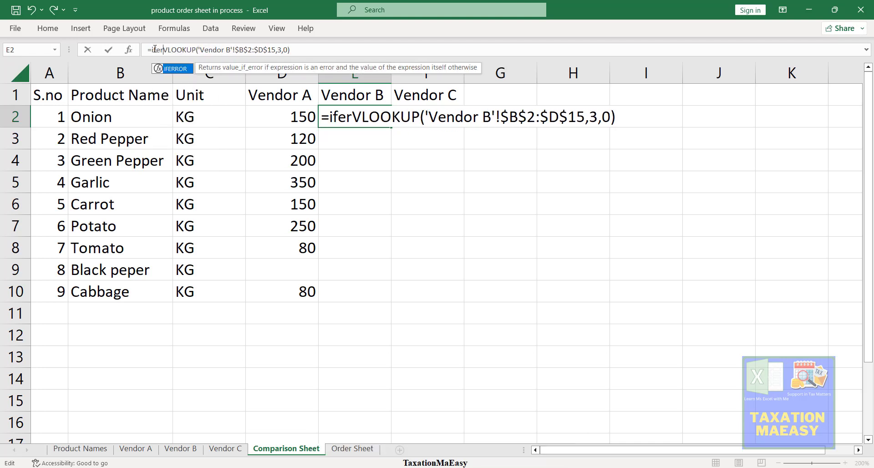
type("ro")
key("Tab")
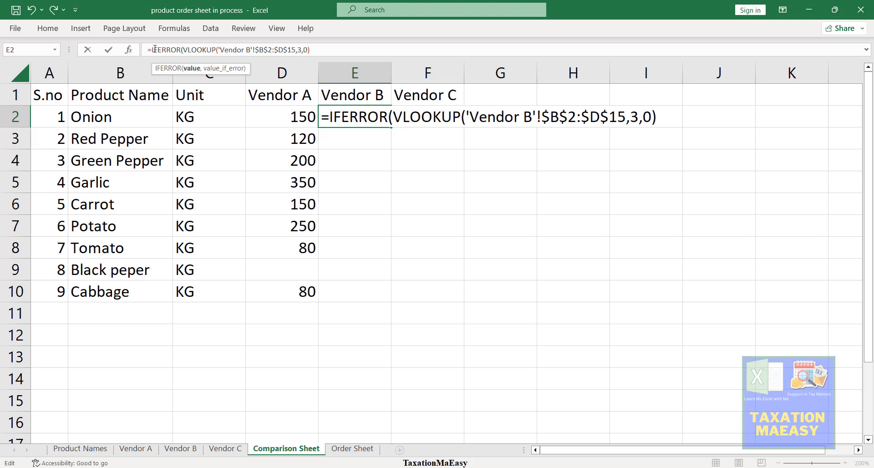
left_click(321, 51)
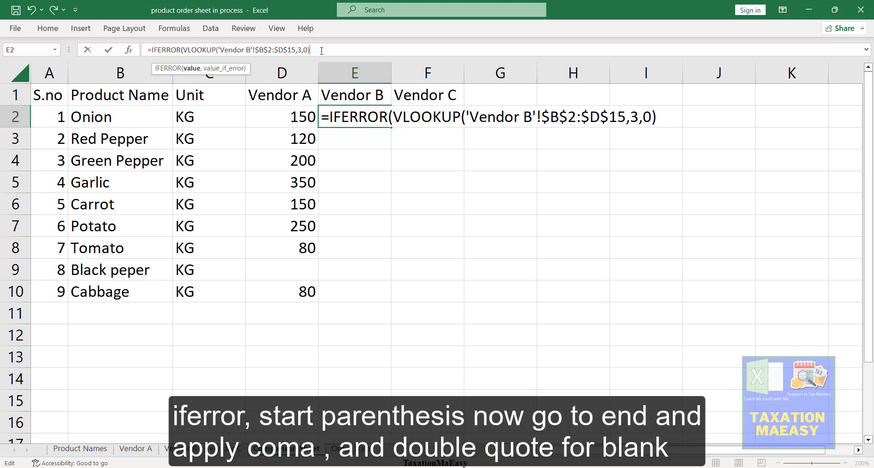
type(",\"\"")
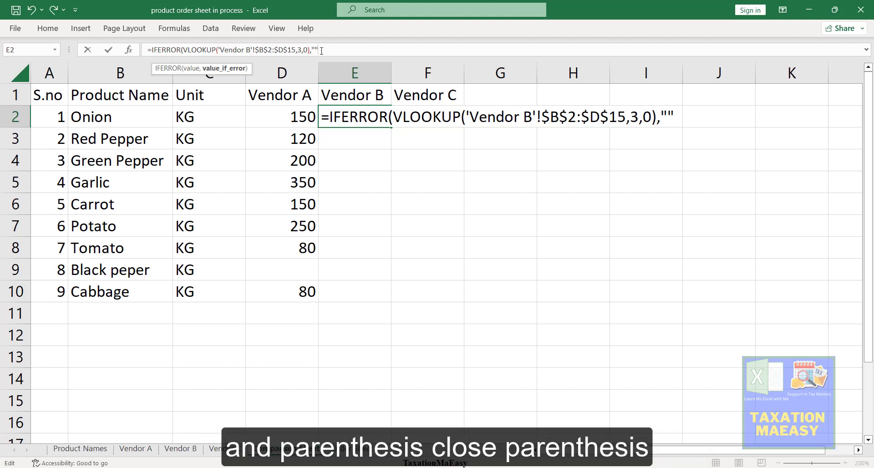
type(")")
key("Return")
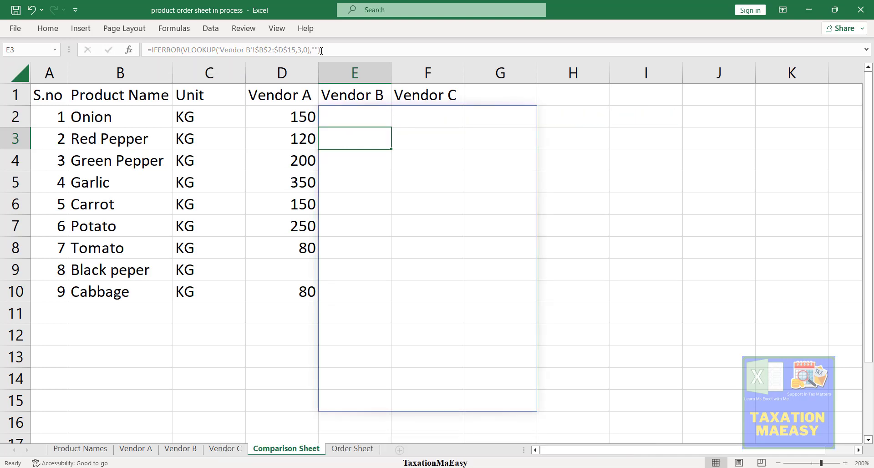
Insert B2 as the missing lookup value before the Vendor B range in the E2 formula, and enter it.
key("Up")
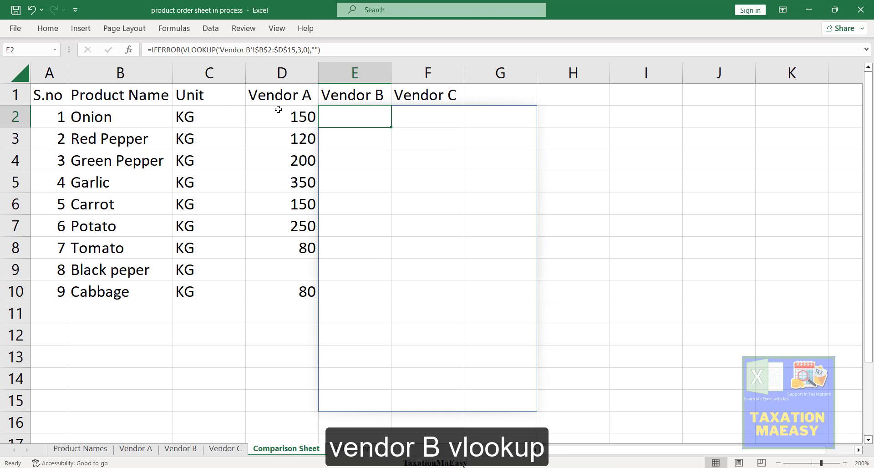
left_click(219, 49)
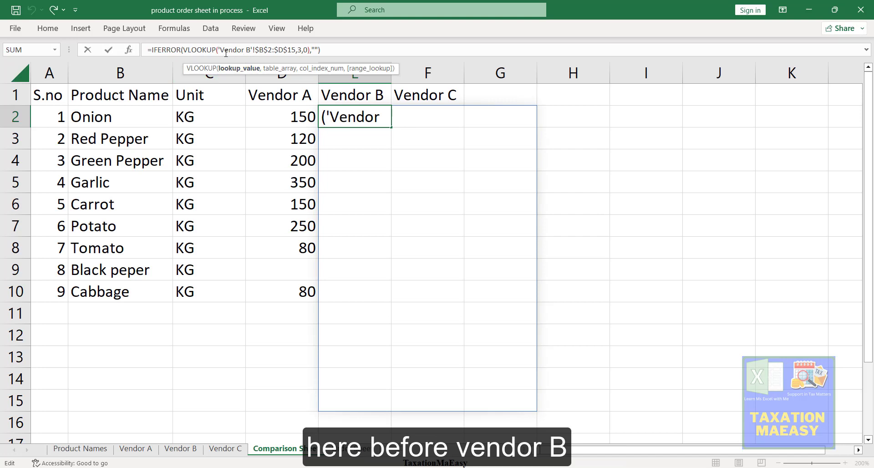
left_click(117, 113)
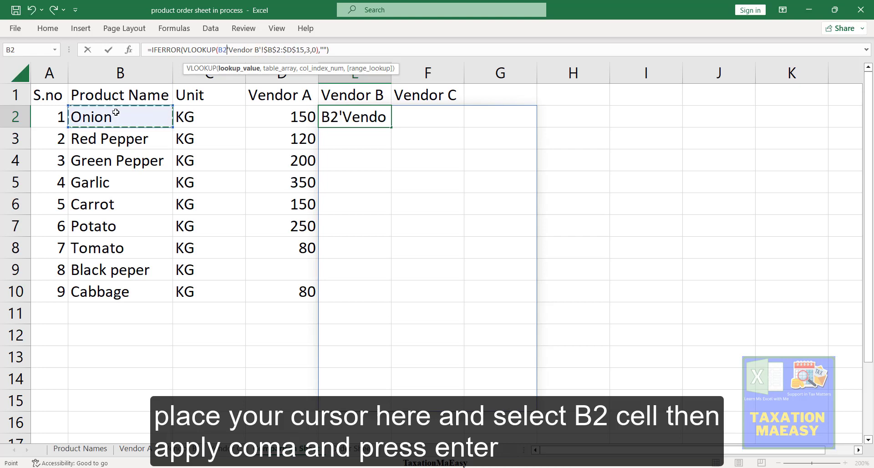
type(",")
key("Return")
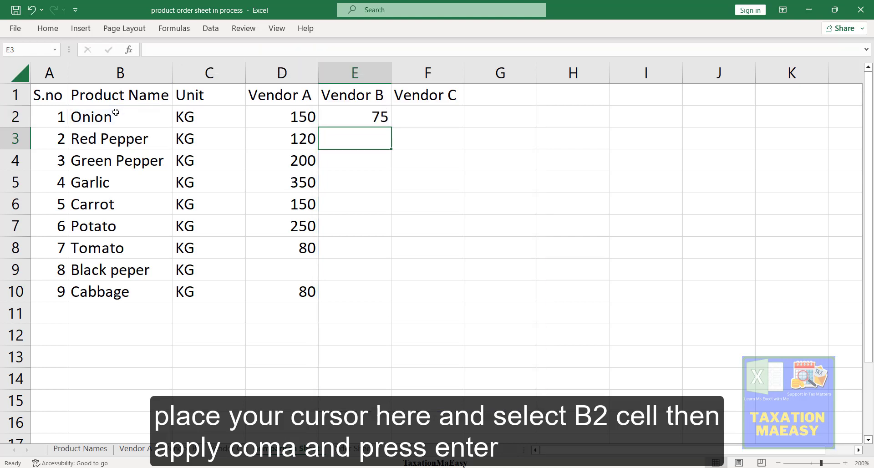
key("Up")
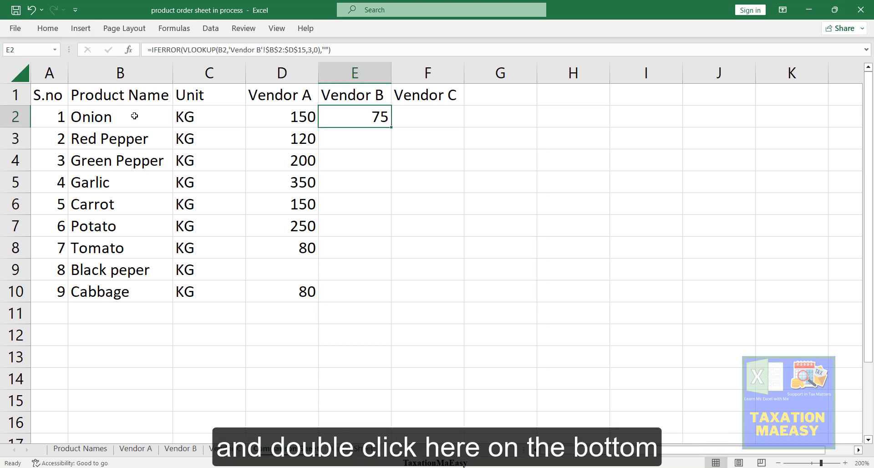
Fill the Vendor B lookup formula from E2 down to E15.
double_click(390, 128)
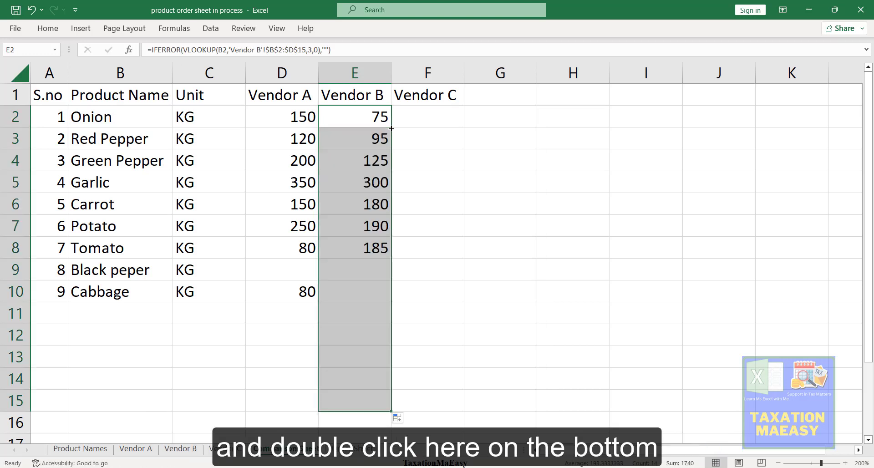
Start an IFERROR formula in F2 containing a VLOOKUP with B2 as the lookup value.
left_click(431, 113)
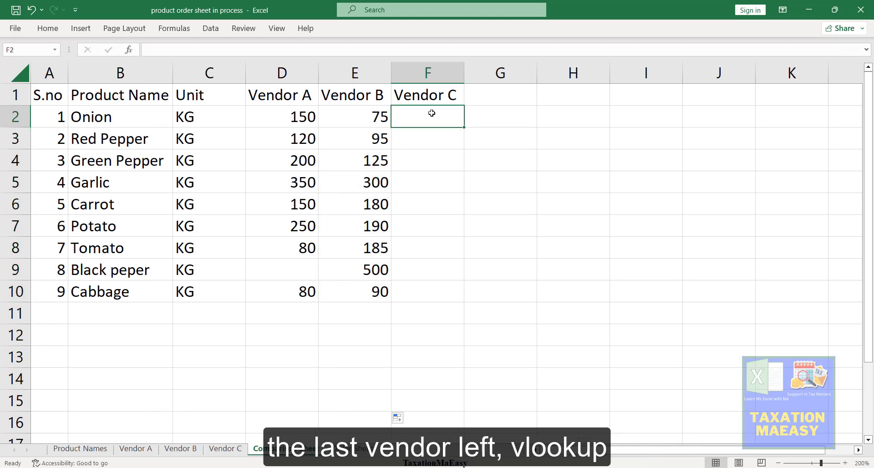
type("=vl")
key("BackSpace")
key("BackSpace")
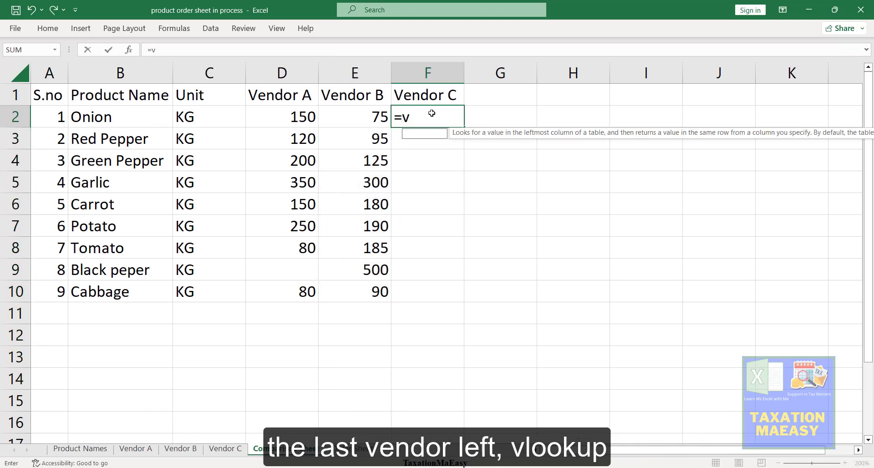
type("iferro")
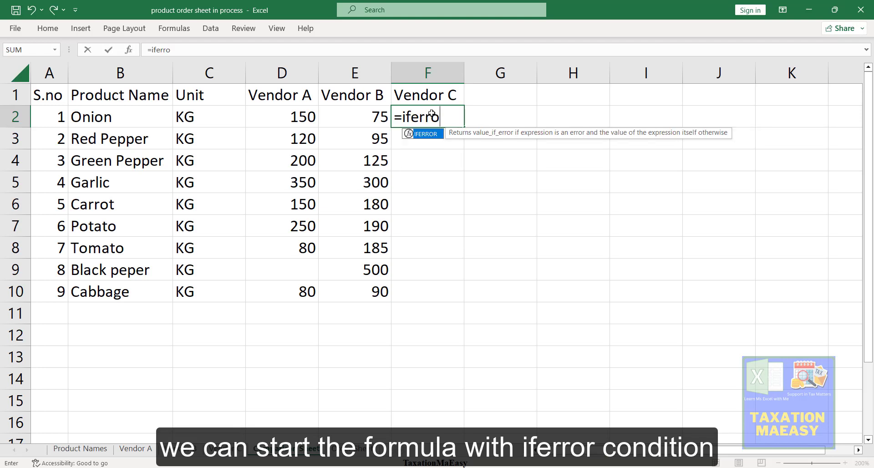
key("Tab")
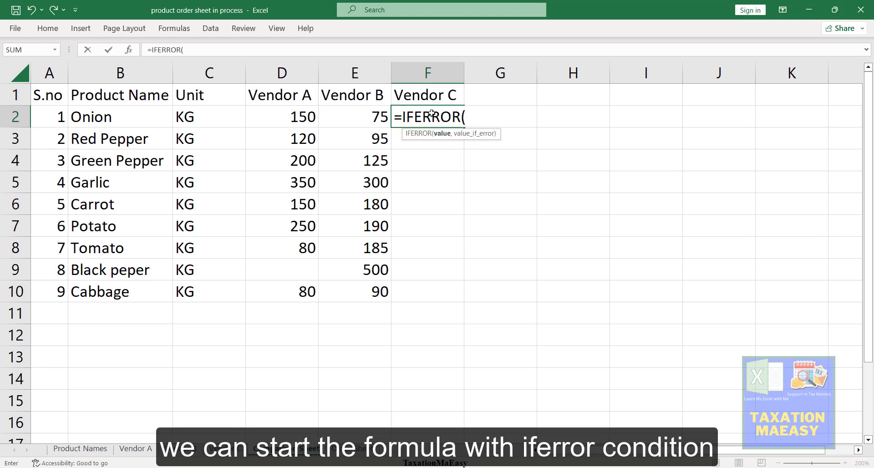
type("vl")
key("Tab")
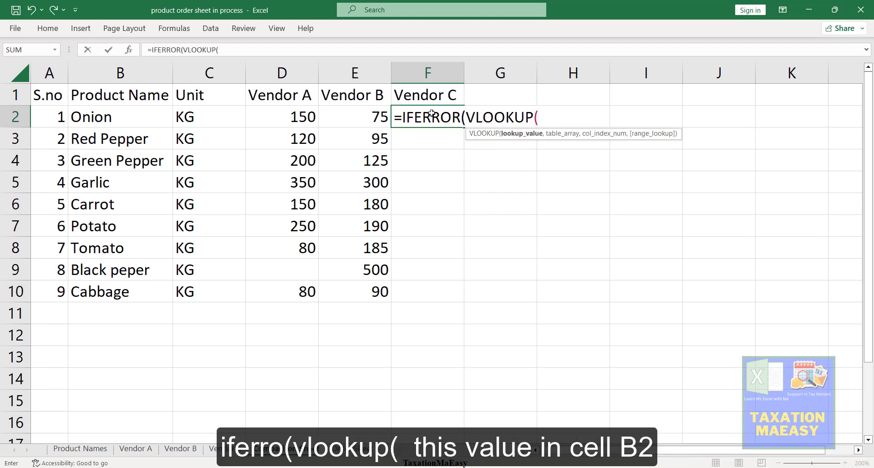
left_click(126, 119)
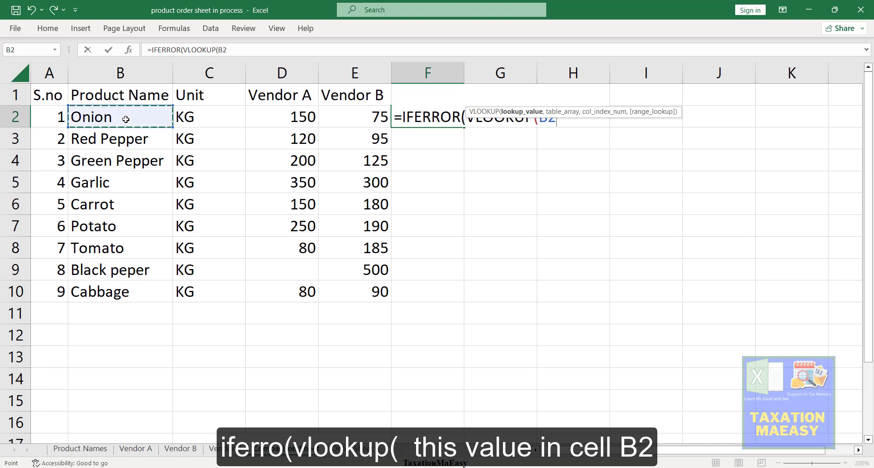
type(",")
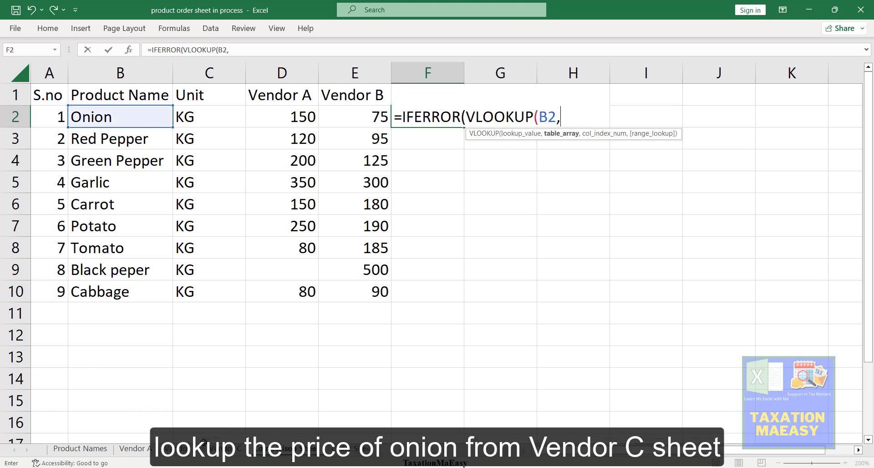
Give the range B2:D15 on the Vendor C sheet as the VLOOKUP's table array.
left_click(223, 449)
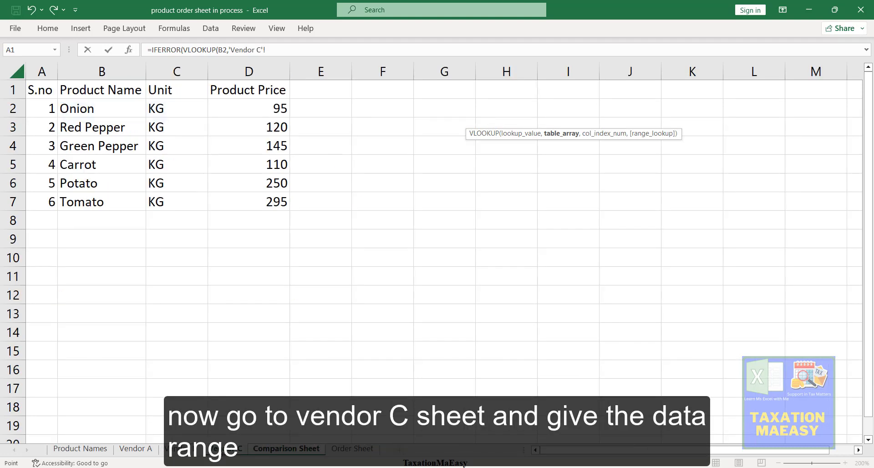
left_click(87, 110)
left_click_drag(86, 110, 287, 357)
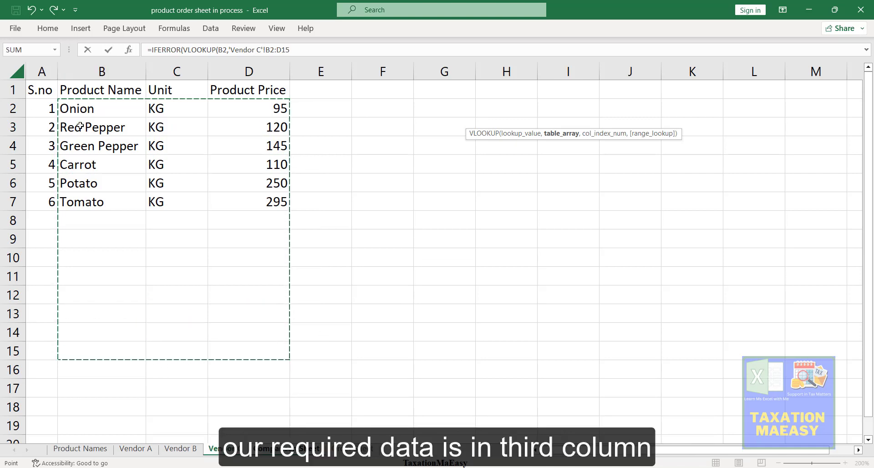
Complete the Vendor C formula with column index 3, exact match 0 and "" as the error value, and enter it.
left_click(302, 50)
type(",0")
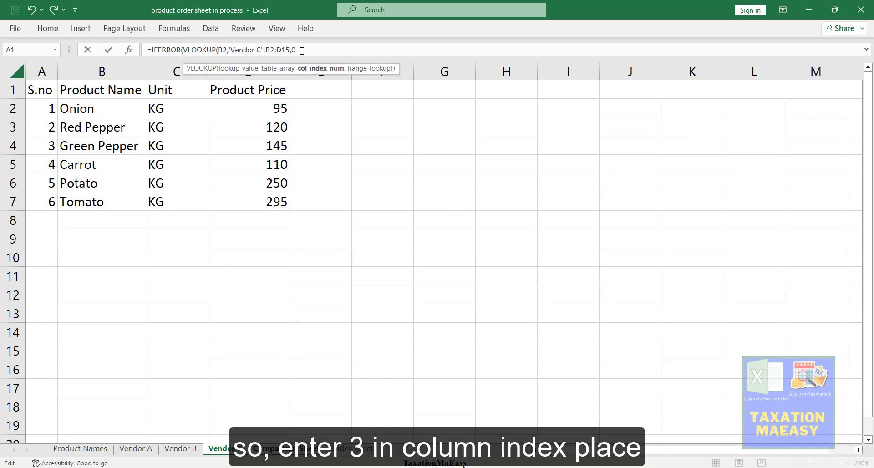
key("BackSpace")
type("3,0")
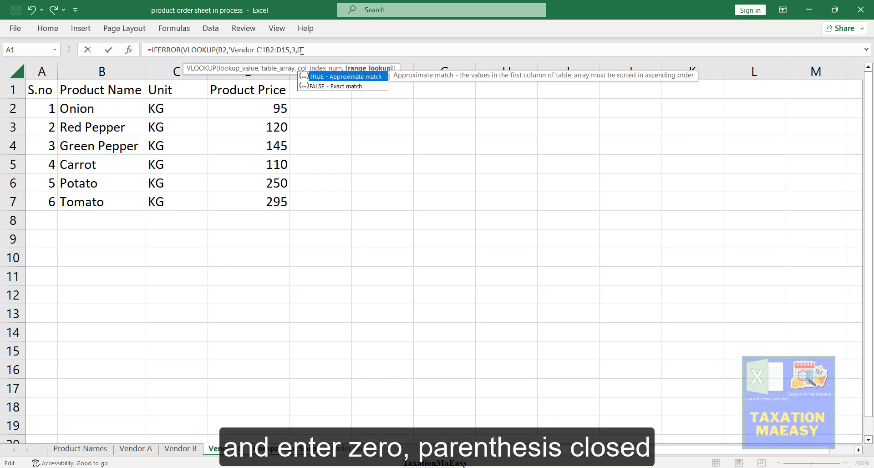
type(")")
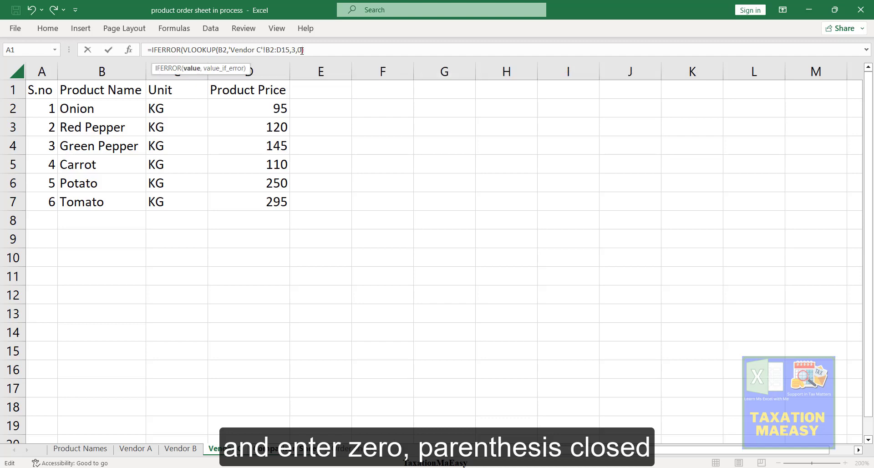
type(",\"\"")
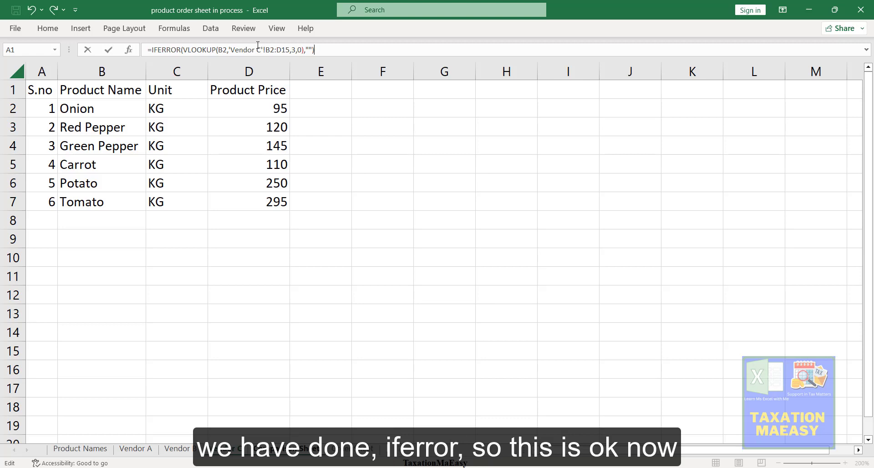
key("Return")
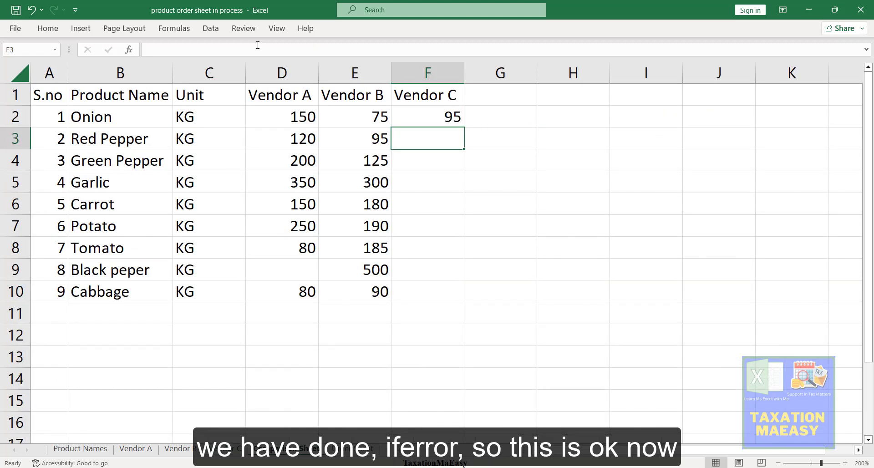
Lock the Vendor C range in the F2 formula as $B$2:$D$15 and enter the formula.
key("Up")
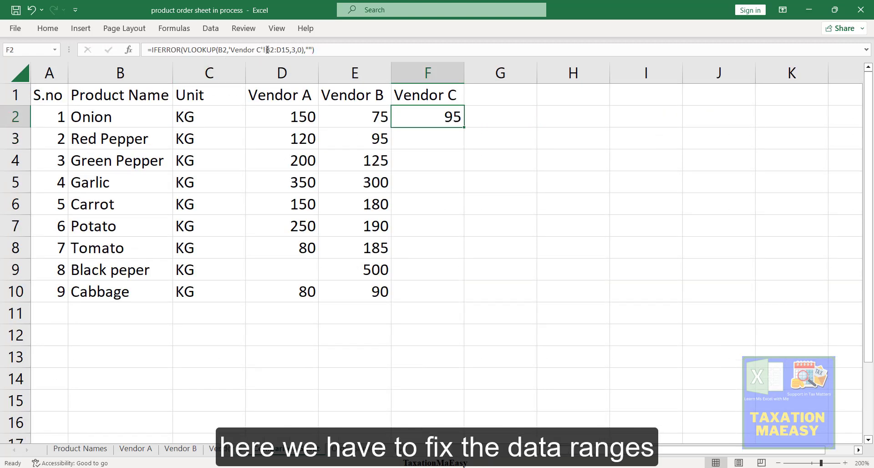
left_click(268, 50)
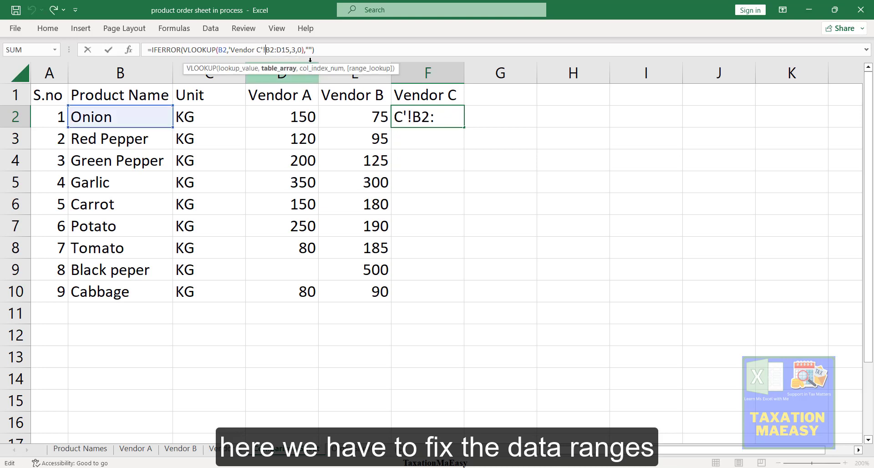
key("F4")
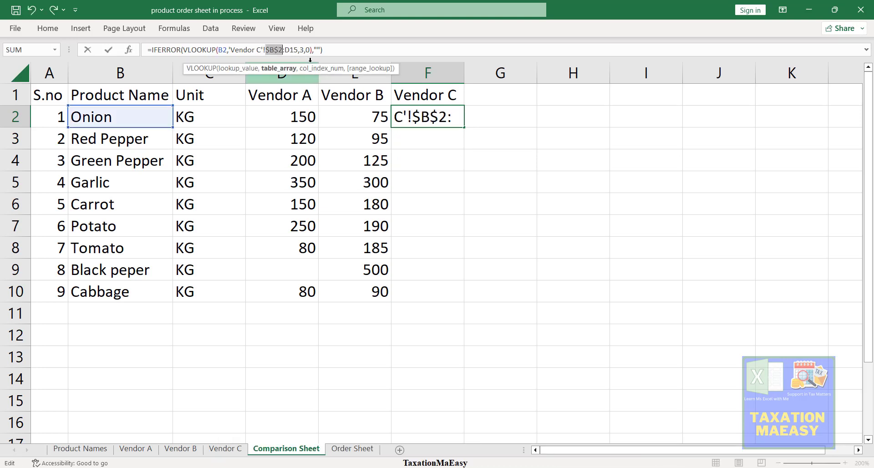
left_click(286, 50)
key("F4")
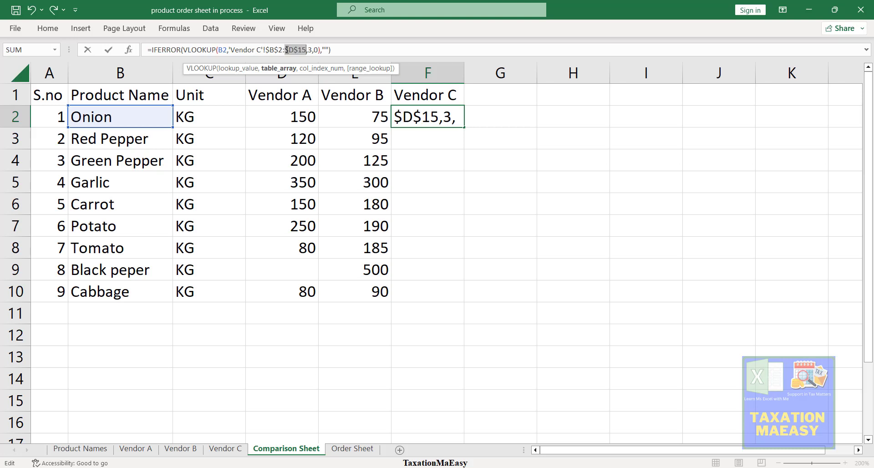
key("Return")
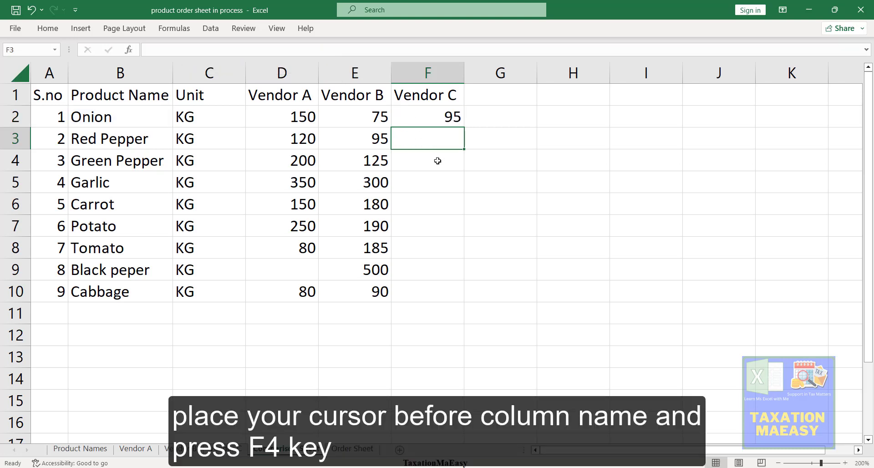
Fill the Vendor C lookup formula from F2 down to F15, and check the blank price cells F5 and D9.
left_click(458, 120)
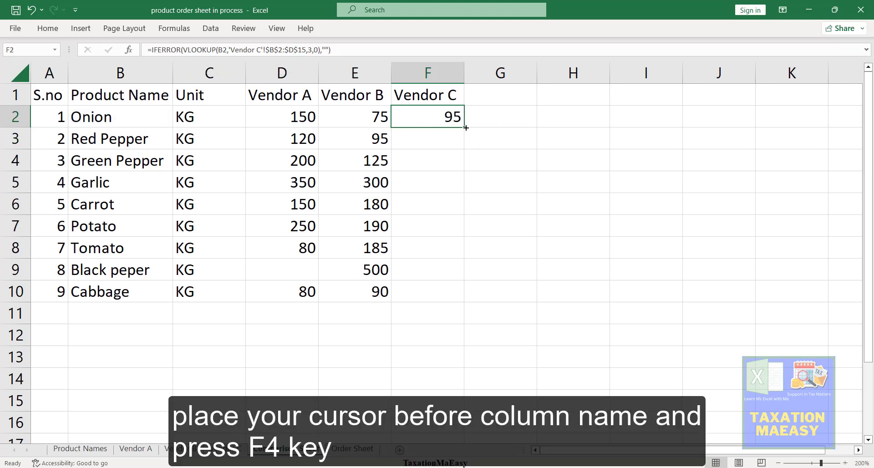
double_click(463, 127)
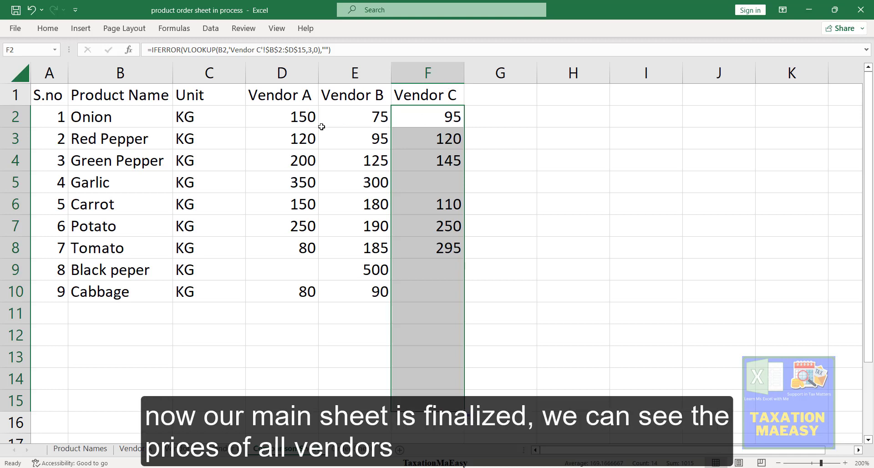
left_click(442, 186)
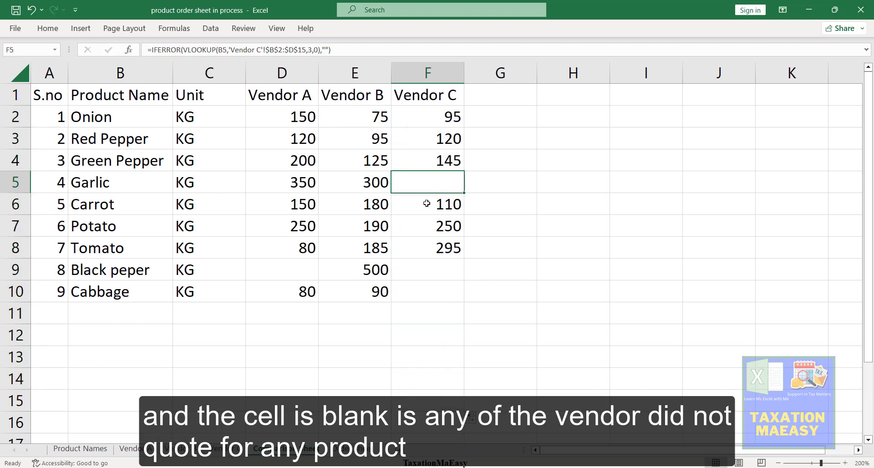
left_click(296, 270)
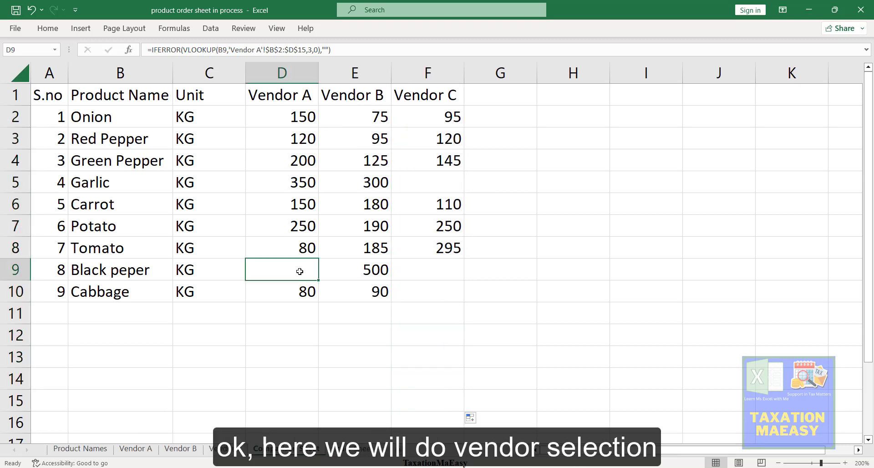
Add the header "Vendor Selection" in G1 and fit column G's width to it.
left_click(500, 95)
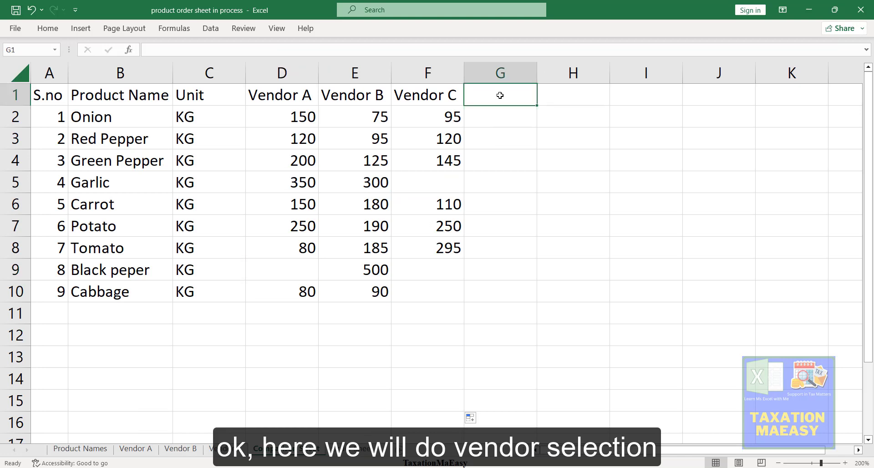
type("vn")
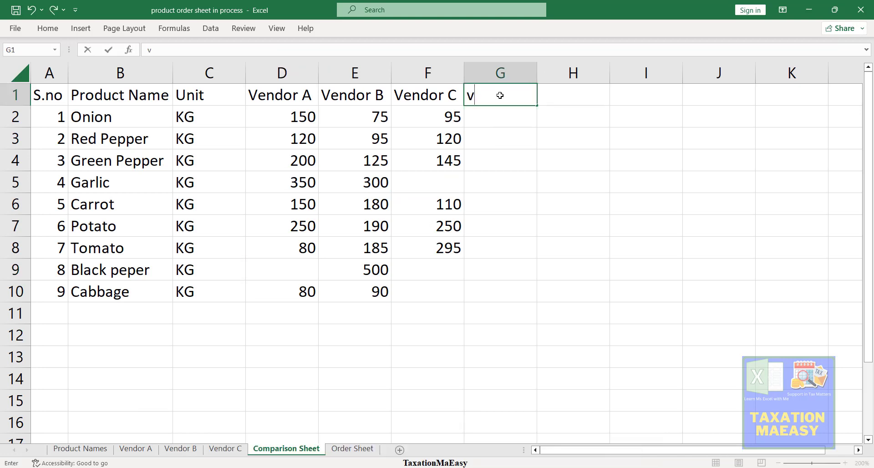
key("BackSpace")
key("BackSpace")
type("Vendor")
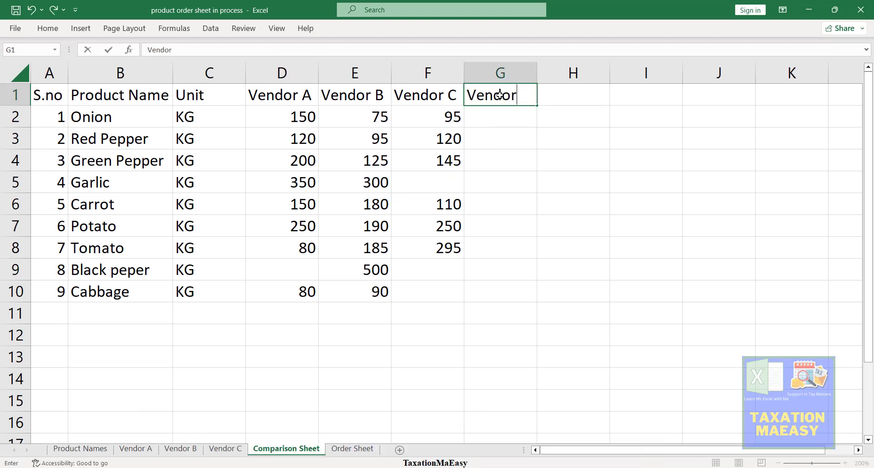
type(" Selection")
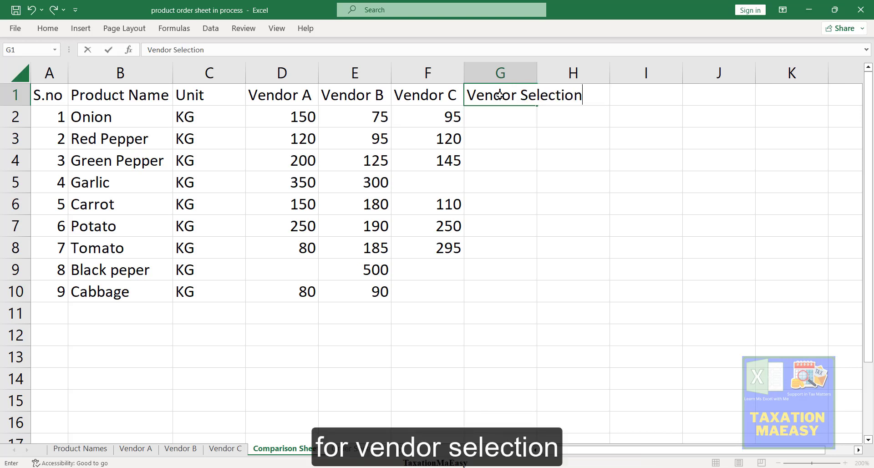
key("Return")
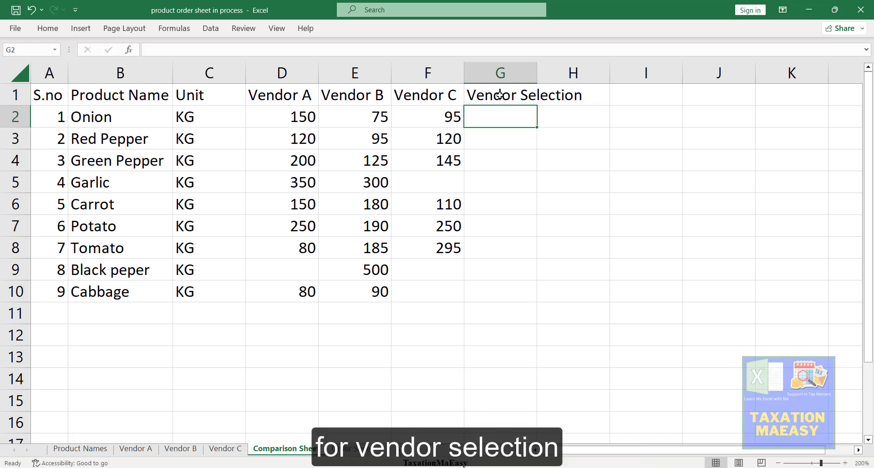
double_click(537, 72)
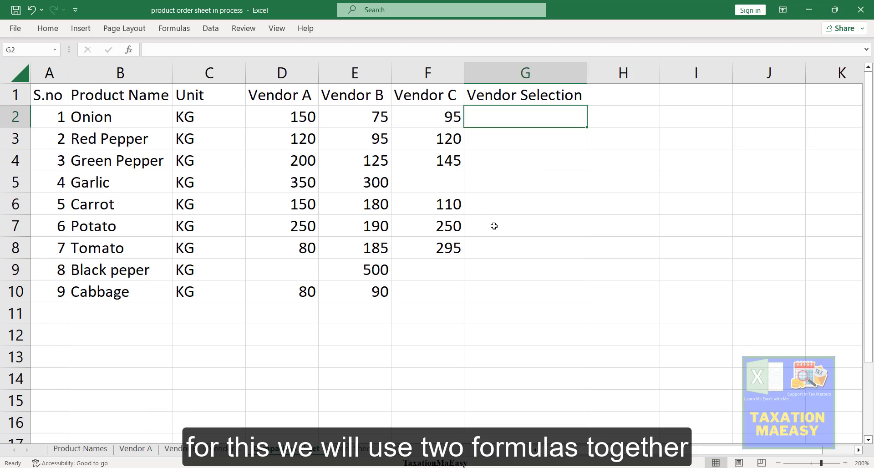
Enter a MIN formula in H2 that returns the lowest Onion price across the vendor range D2:F2.
left_click(607, 121)
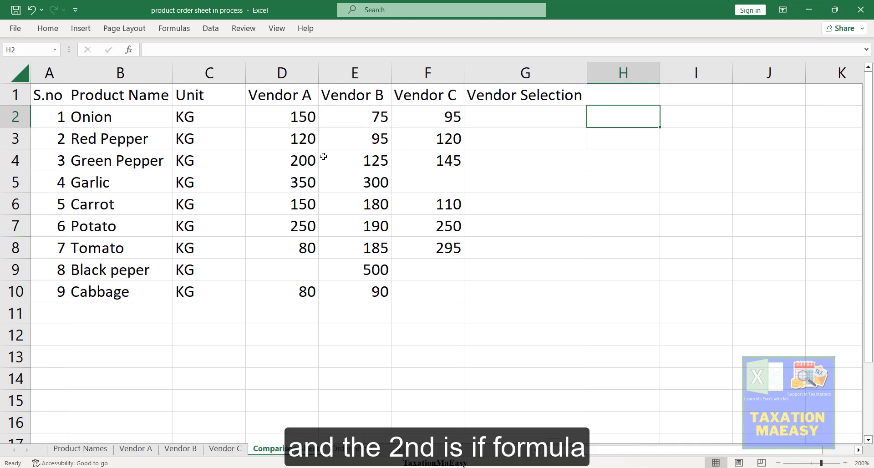
type("=min")
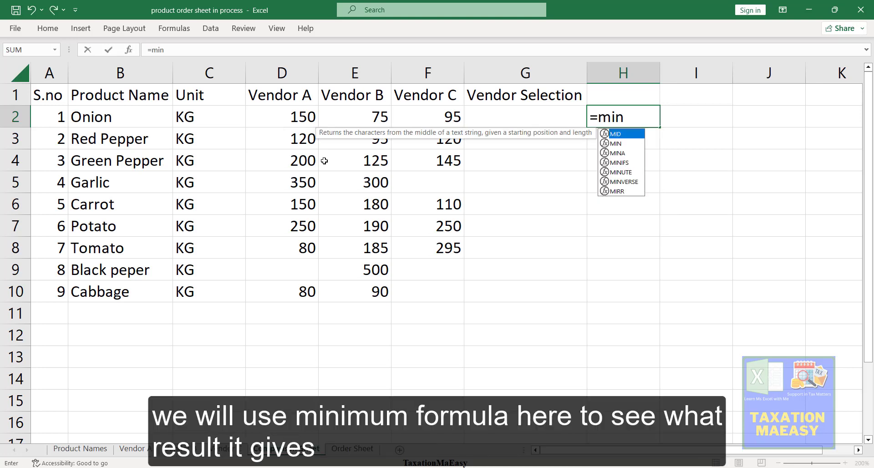
key("Tab")
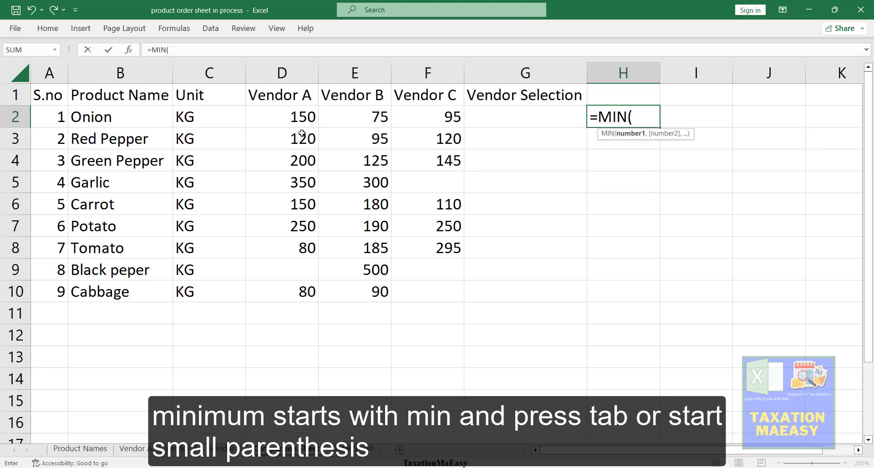
left_click(295, 117)
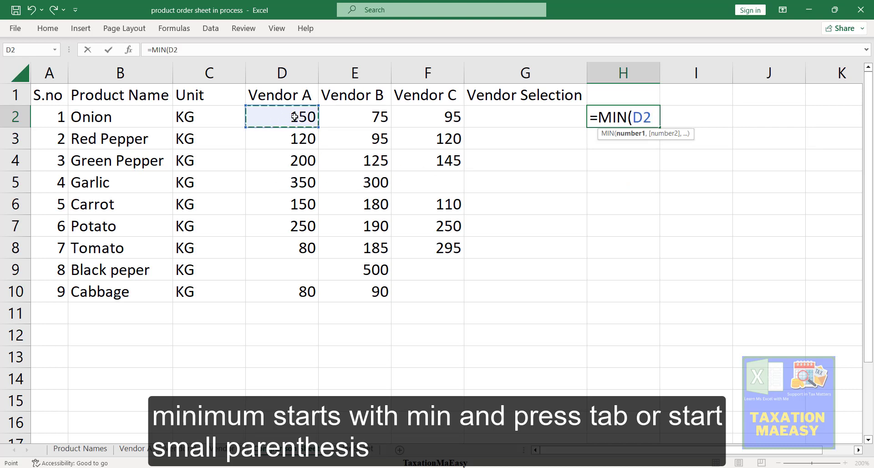
key("shift+Right")
key("shift+Right")
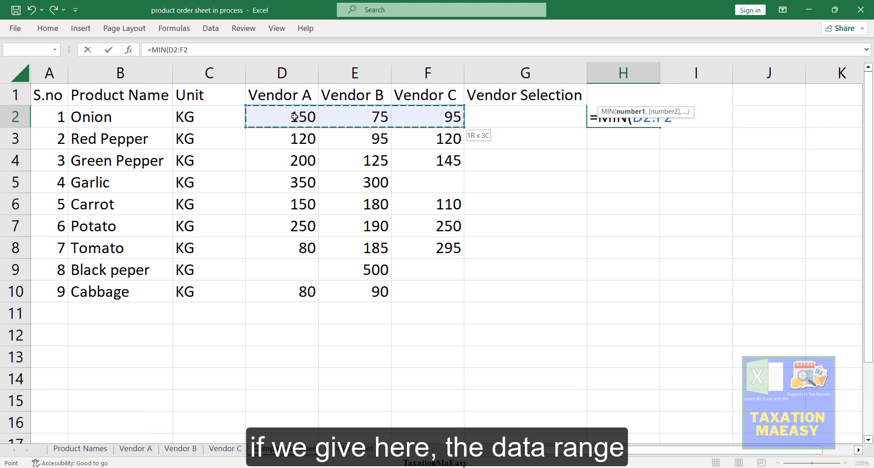
key("Return")
Copy the MIN formula from H2 into H3:H10 for the remaining products.
key("Up")
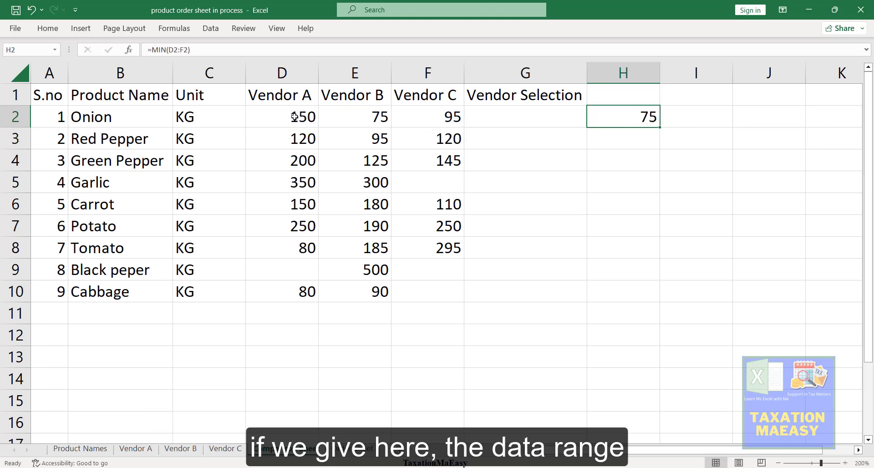
key("ctrl+c")
key("Down")
key("shift+Down")
key("shift+Down")
key("shift+Down")
key("shift+Down")
key("shift+Down")
key("shift+Down")
key("shift+Down")
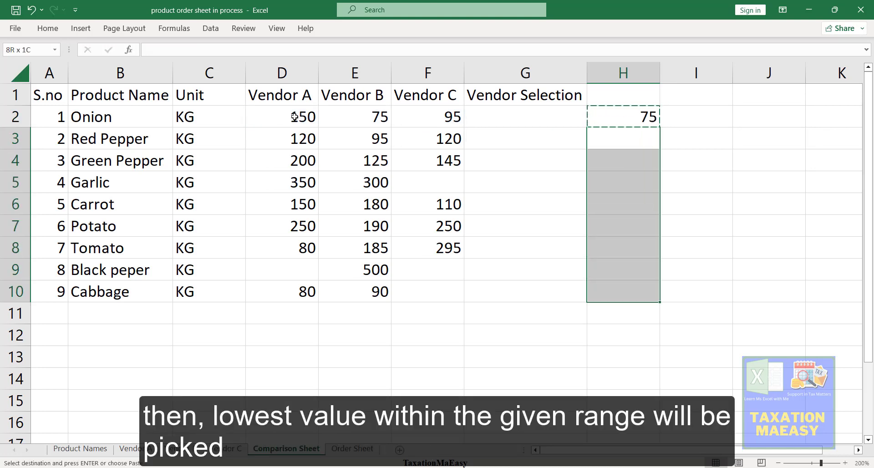
key("Return")
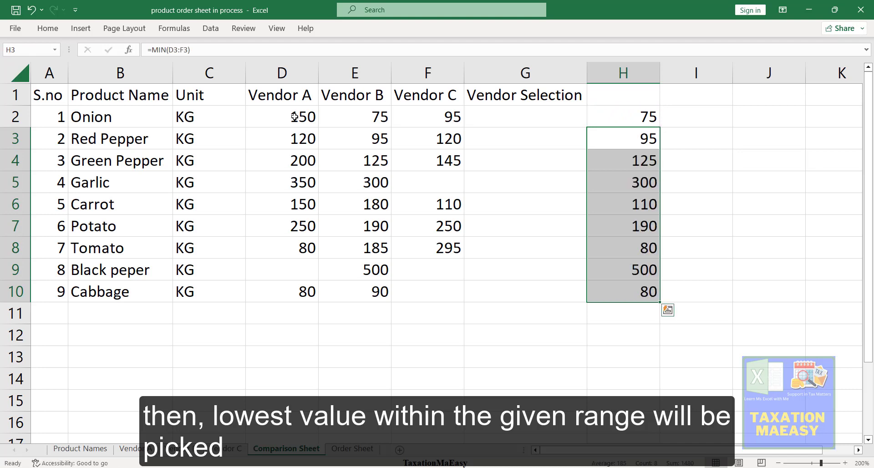
Compare the vendor prices in rows 2 to 6 with the MIN results in column H.
key("Up")
key("Left")
key("Left")
key("Left")
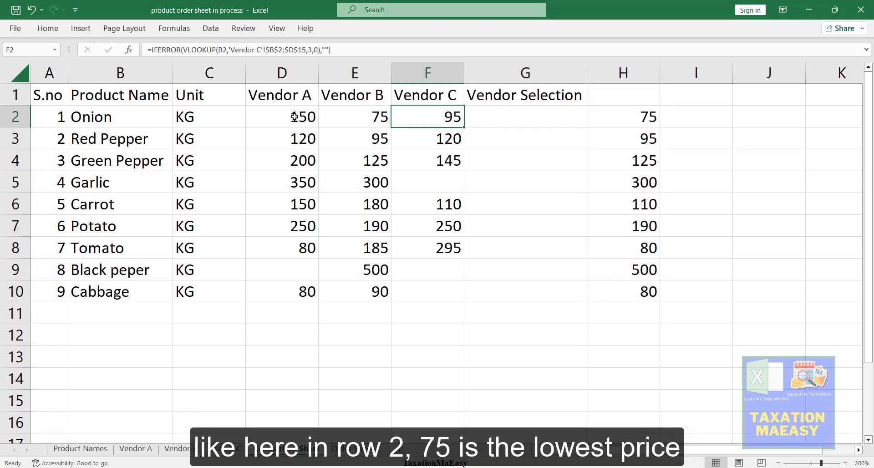
key("Down")
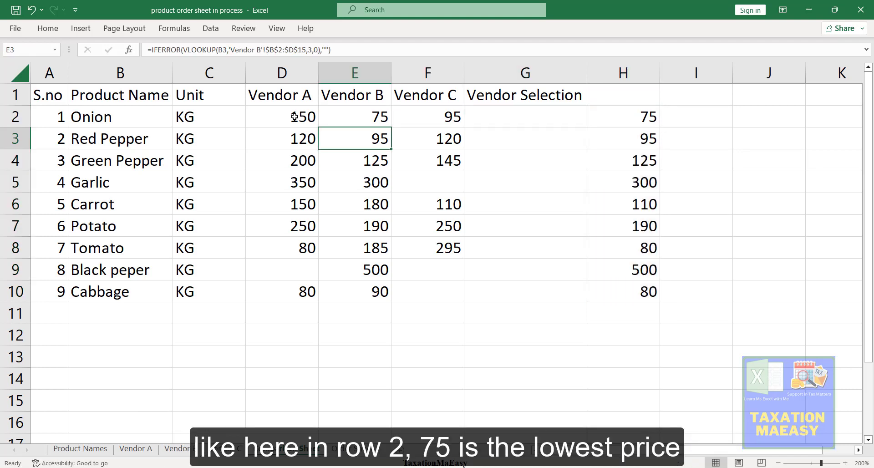
key("Down")
key("Down")
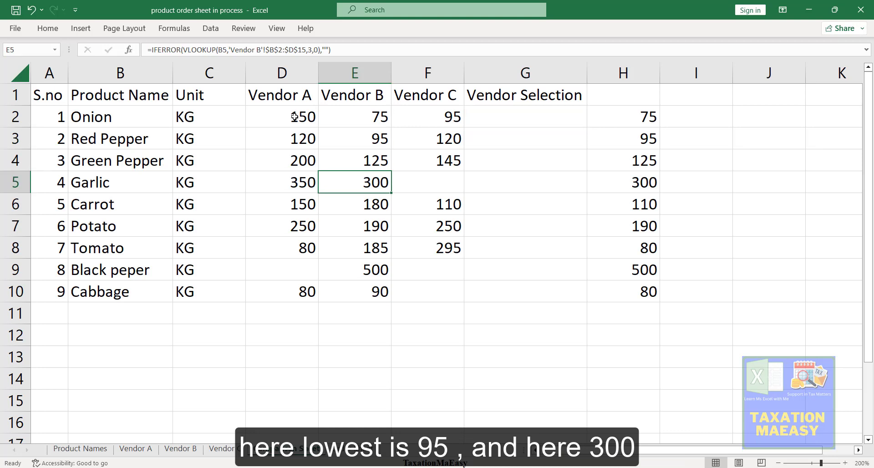
key("Down")
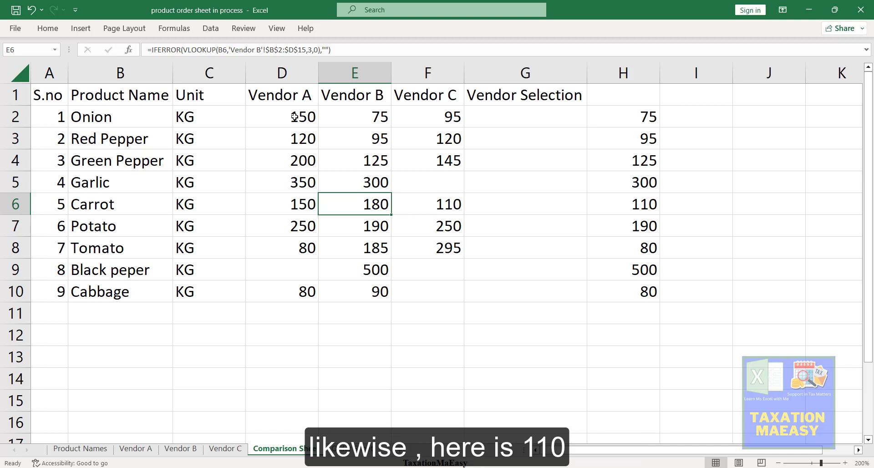
key("Right")
key("Right")
key("Right")
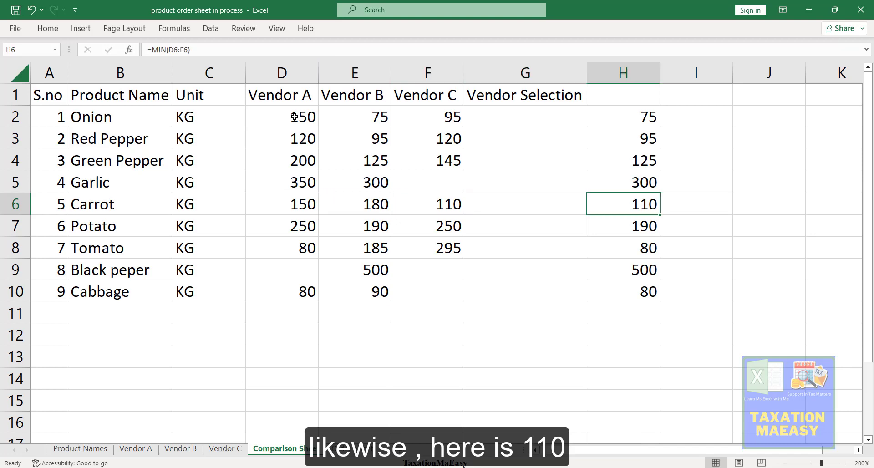
Check the MIN results for Potato and Tomato against their vendor prices in rows 7 and 8.
key("Down")
key("Left")
key("Left")
key("Left")
key("Right")
key("Right")
key("Right")
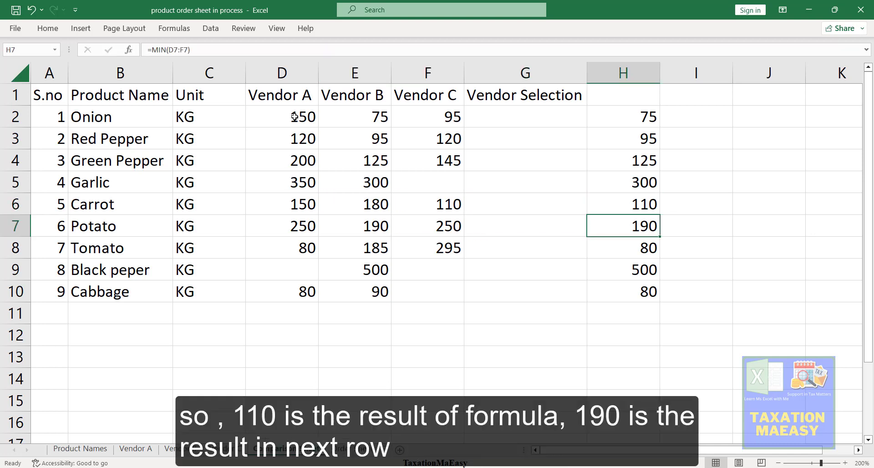
key("Down")
key("Left")
key("Left")
key("Left")
key("Left")
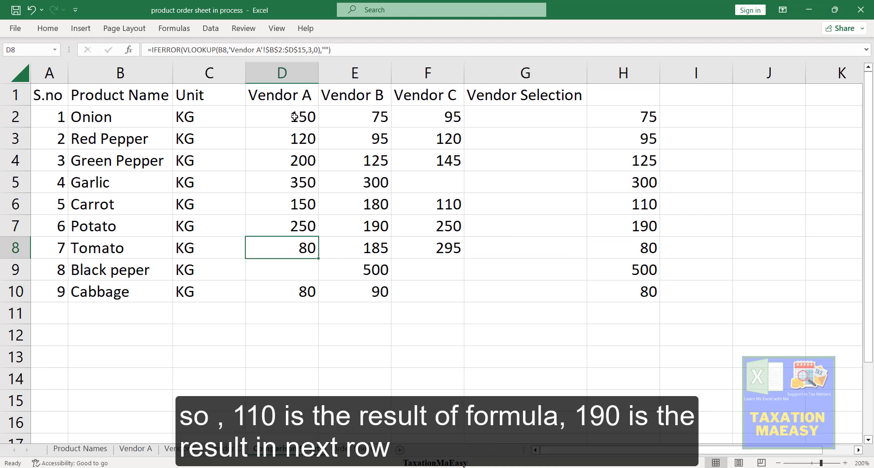
key("Right")
key("Right")
key("Right")
key("Right")
Check which vendors quoted prices for Black peper and Cabbage in rows 9 and 10 against the MIN results.
key("Down")
key("Left")
key("Left")
key("Left")
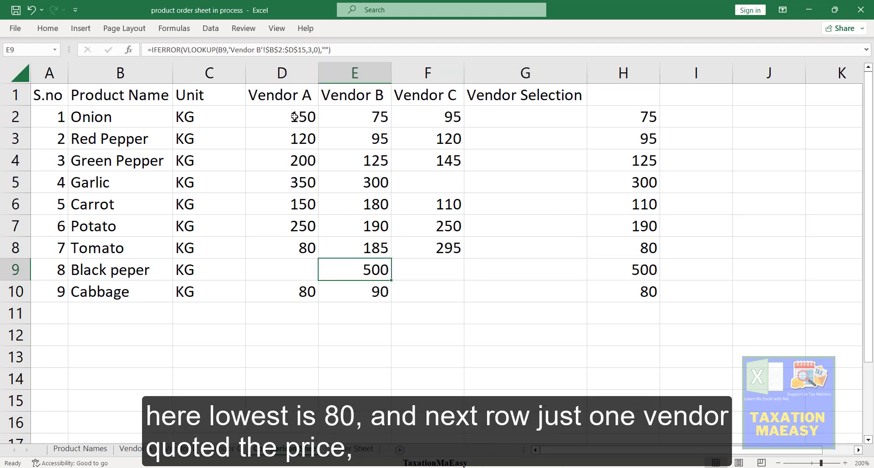
key("Left")
key("Right")
key("Right")
key("Left")
key("Down")
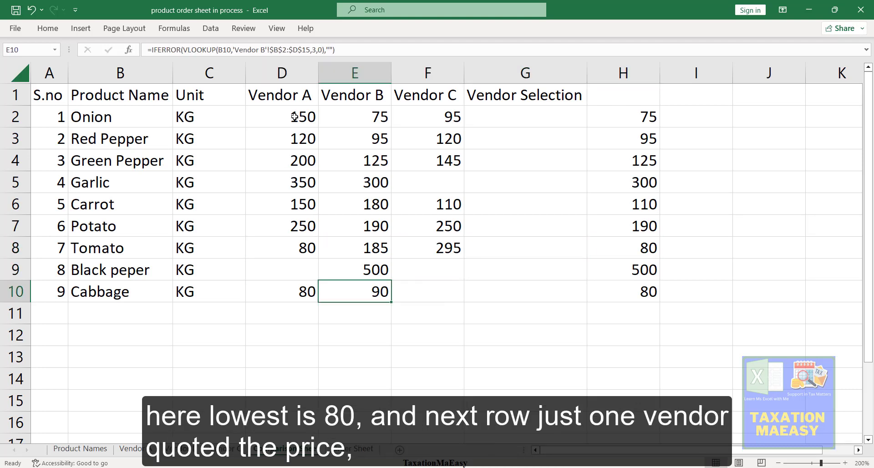
key("Left")
key("Right")
key("Right")
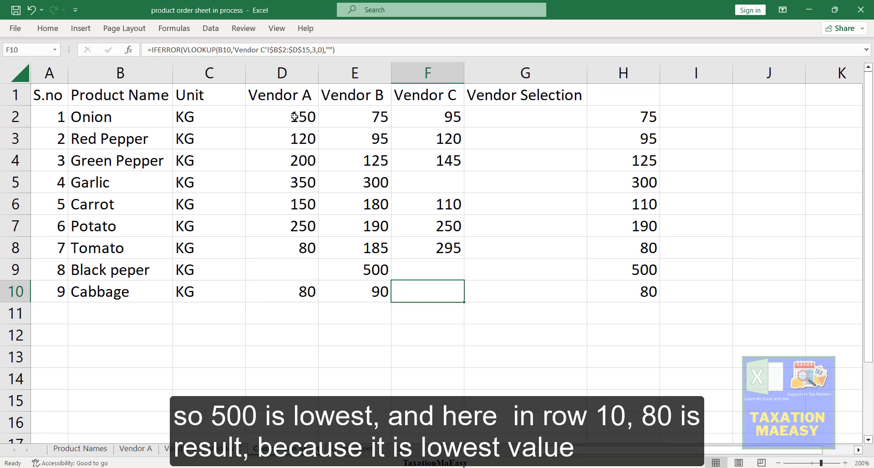
Review the MIN results in column H from row 10 back up to row 2.
key("Right")
key("Right")
key("Right")
key("Left")
key("Up")
key("Up")
key("Up")
key("Up")
key("Up")
key("Up")
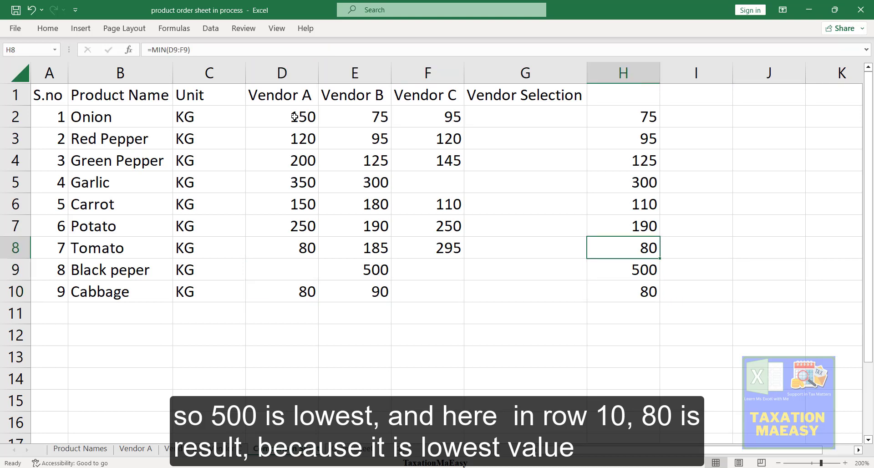
key("Up")
key("Up")
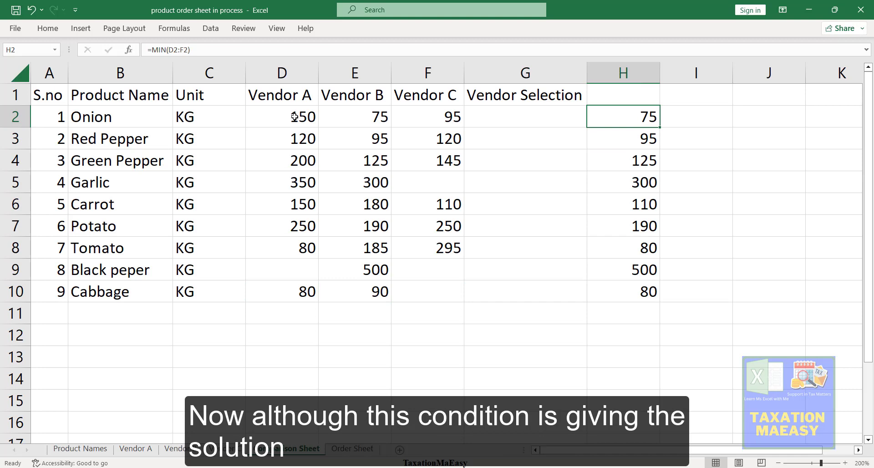
Examine the Onion prices in D2:F2 and the vendor prices below them to see which vendor matches the minimum in H2.
key("Left")
key("Left")
key("Left")
key("Left")
key("shift+Right")
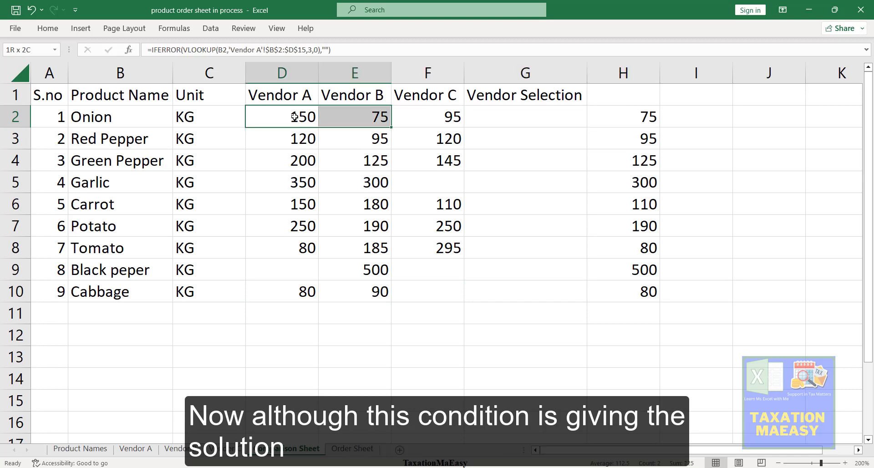
key("shift+Right")
key("Right")
key("Right")
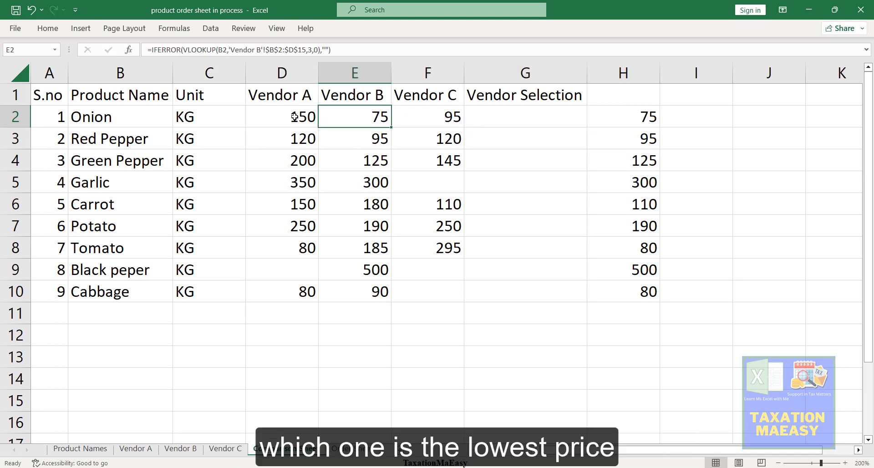
key("Down")
key("Down")
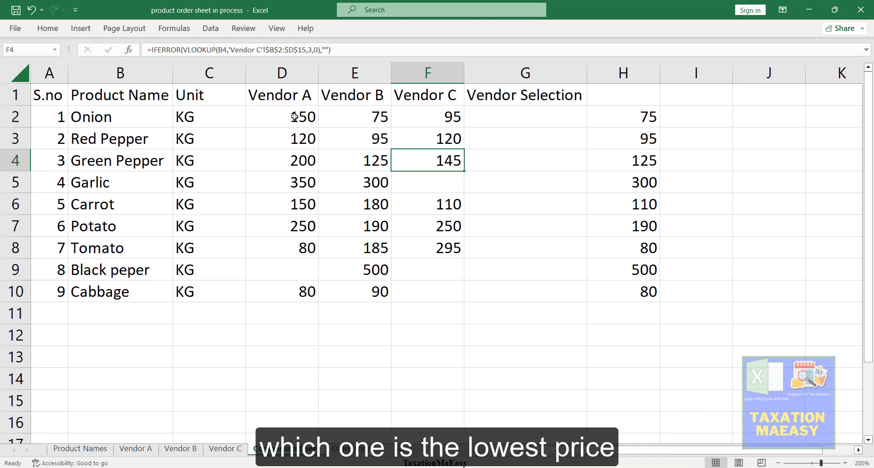
key("Up")
key("Up")
key("Right")
key("Right")
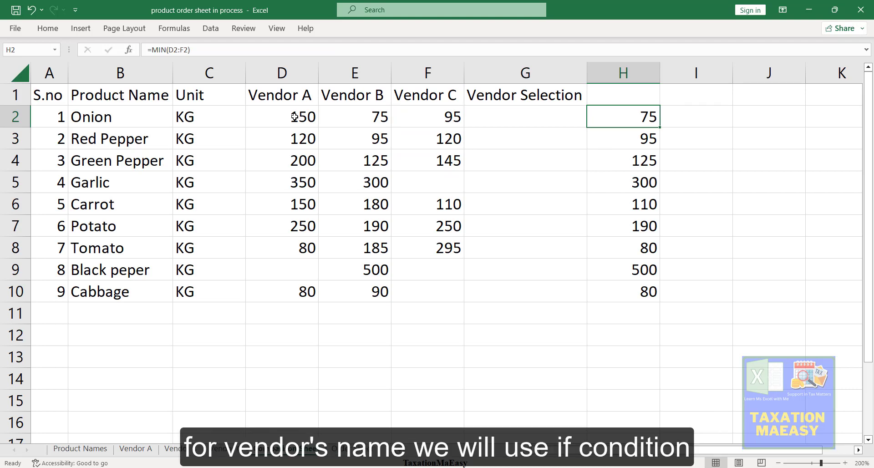
Start an IF formula in G2 whose logical test compares D2 with the minimum of D2:F2: =IF(D2=MIN(D2:F2.
key("Left")
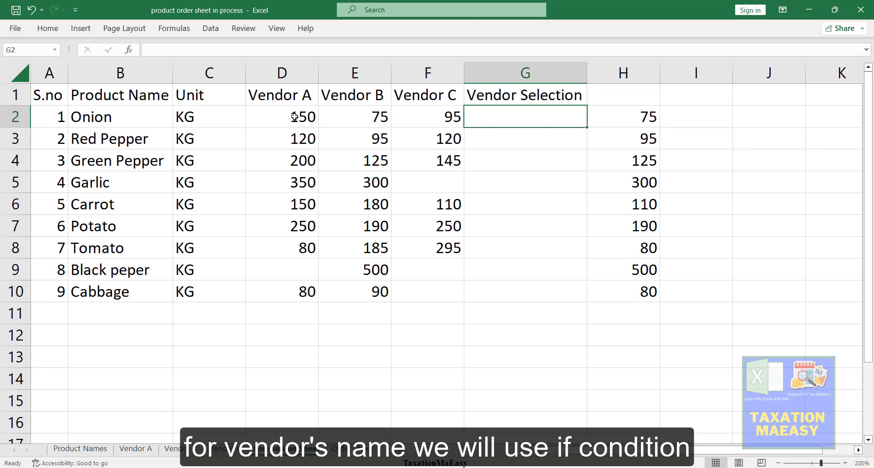
type("=j")
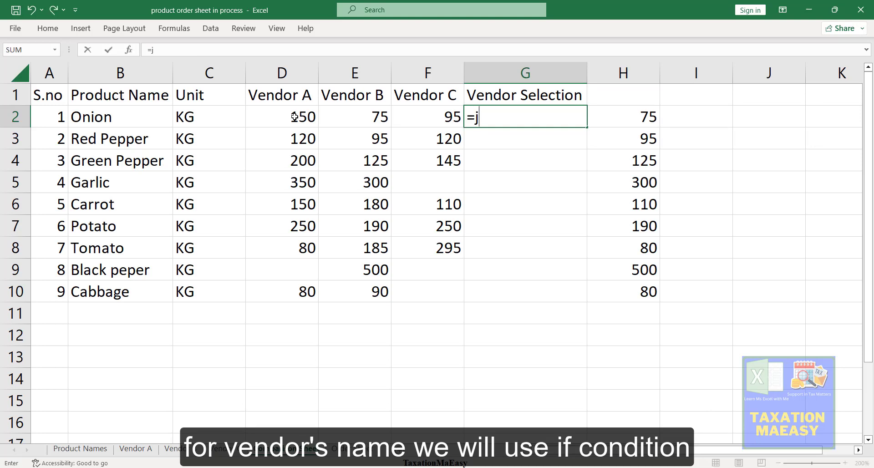
key("BackSpace")
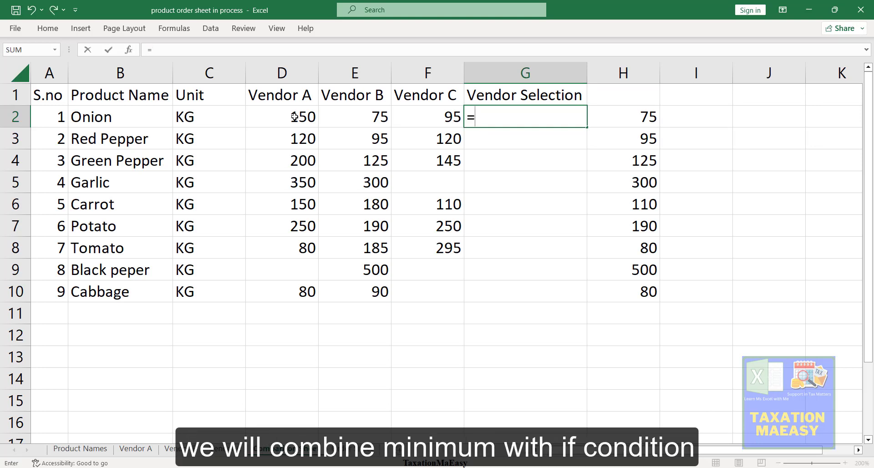
type("if")
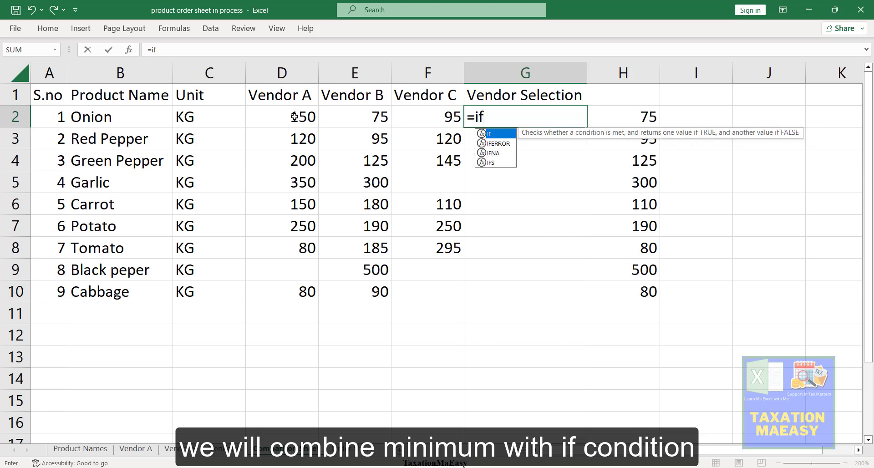
key("Tab")
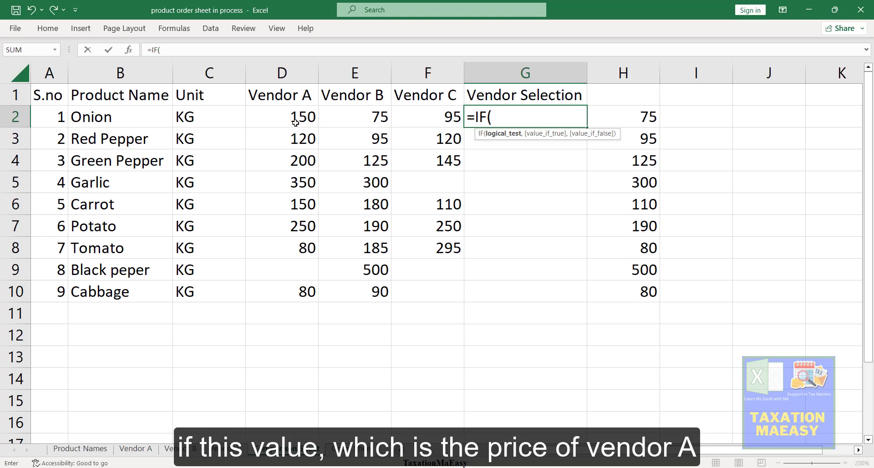
left_click(296, 122)
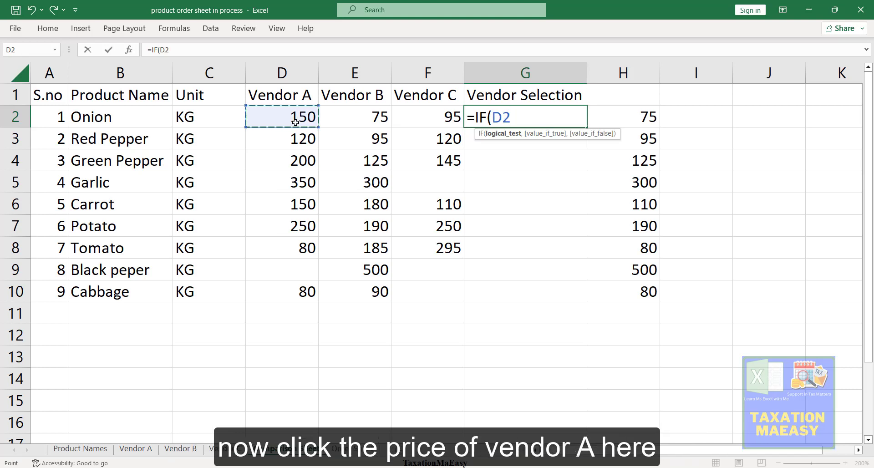
type("=")
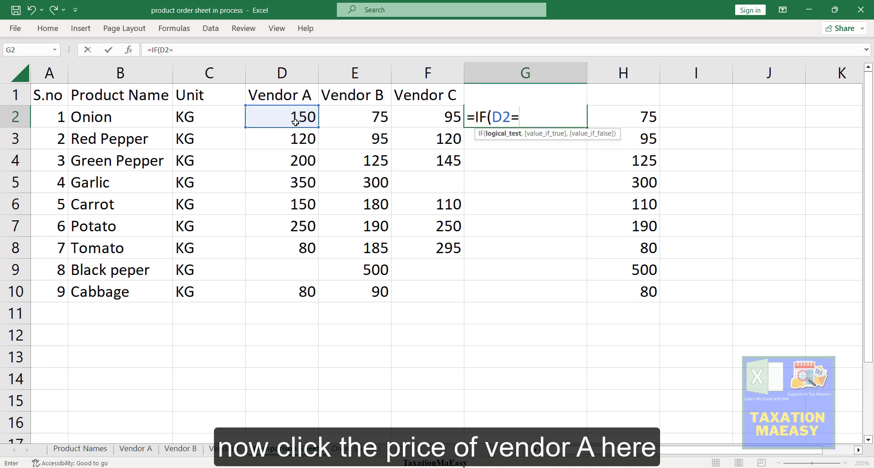
type("min")
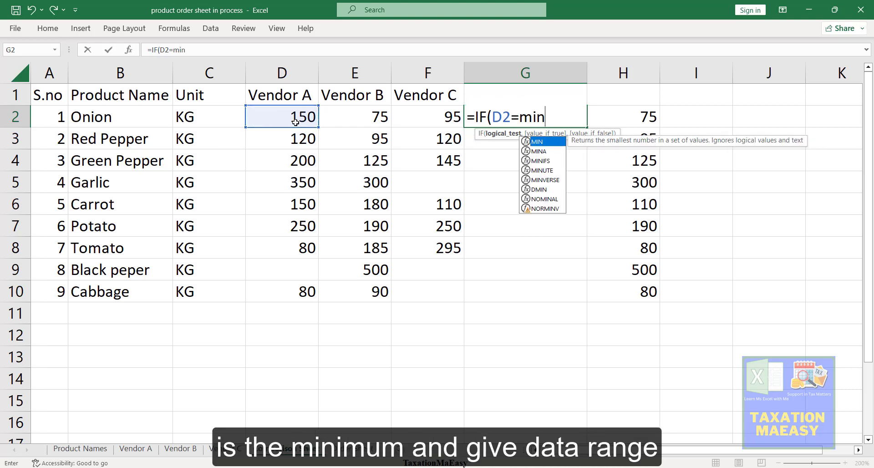
key("Tab")
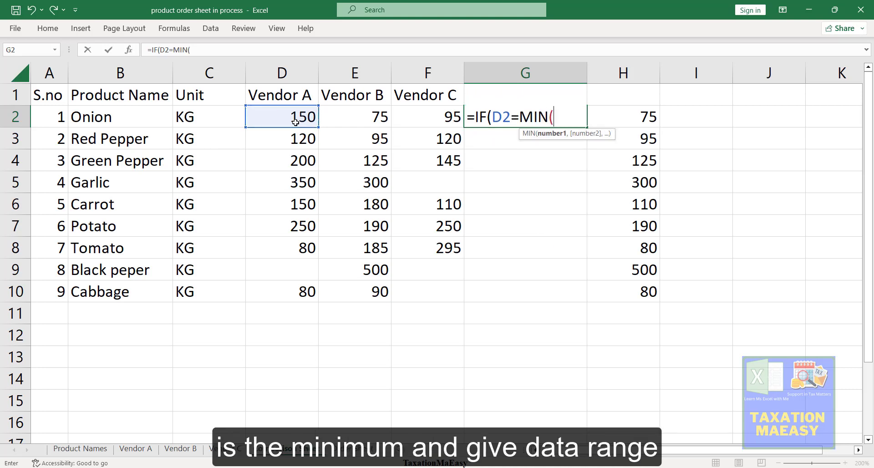
left_click(295, 122)
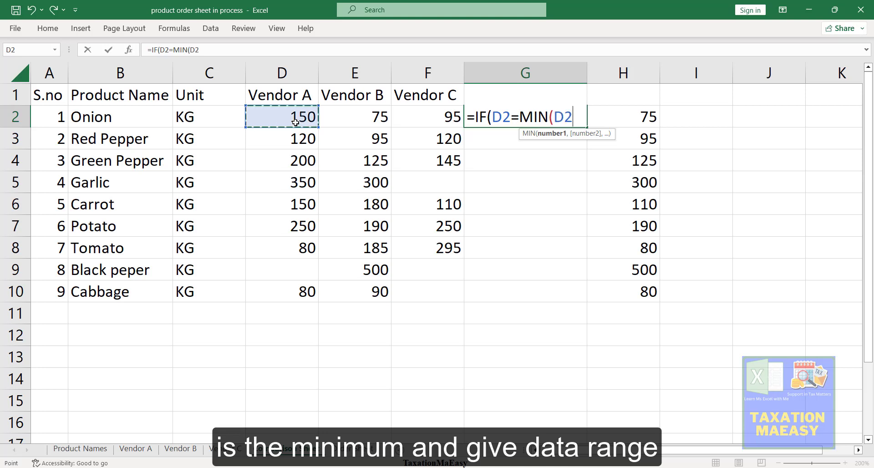
key("shift+Right")
key("shift+Right")
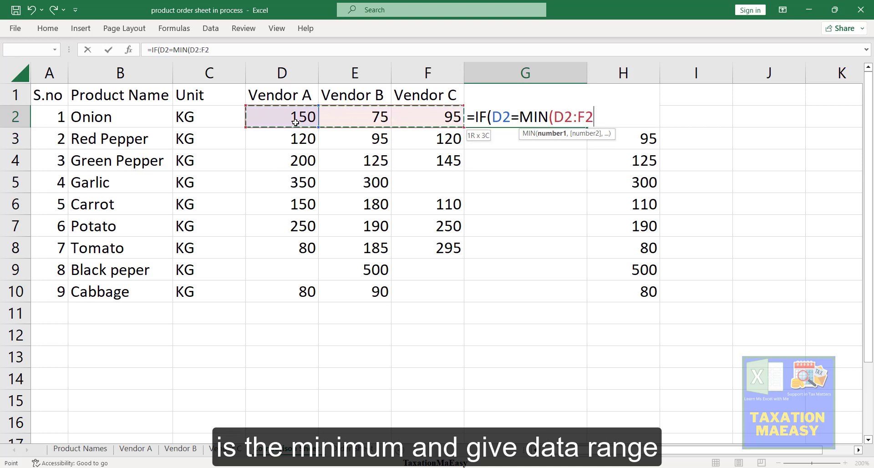
type(",")
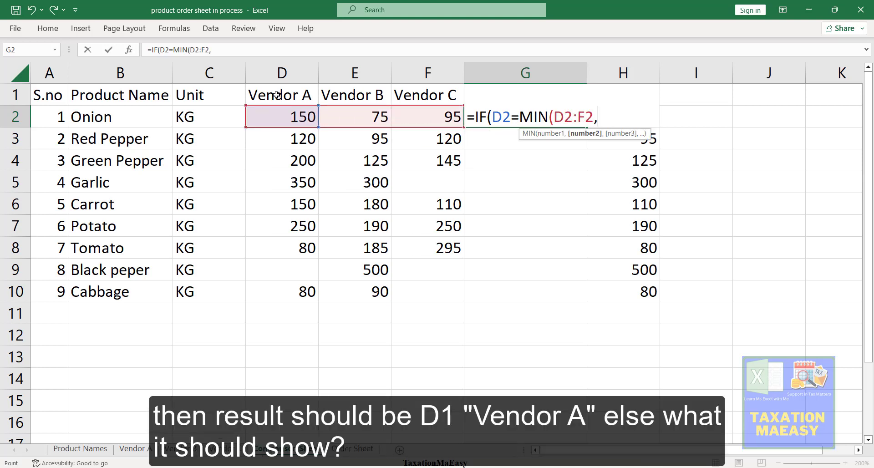
left_click(277, 94)
type(",")
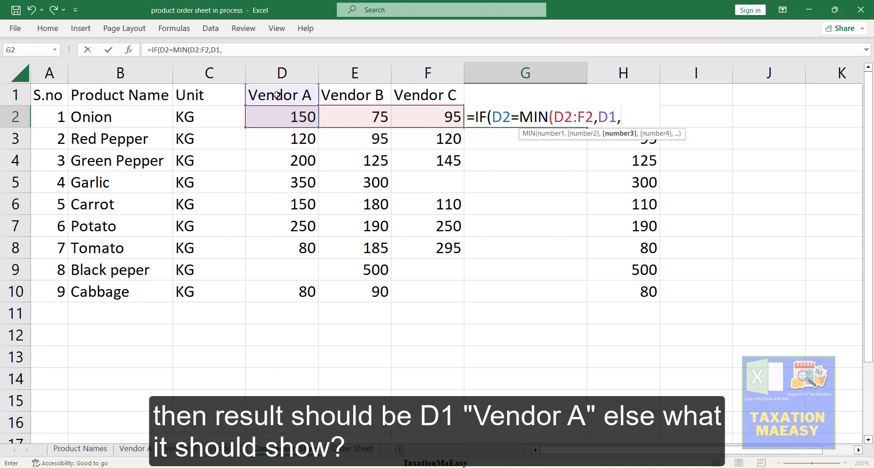
key("BackSpace")
key("BackSpace")
key("BackSpace")
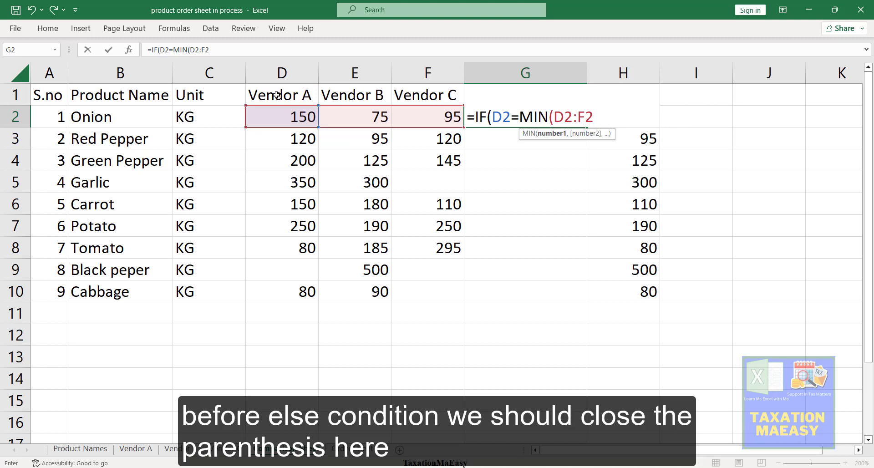
Complete the G2 formula as =IF(D2=MIN(D2:F2),D1,"") so it returns the Vendor A header or a blank.
type(")")
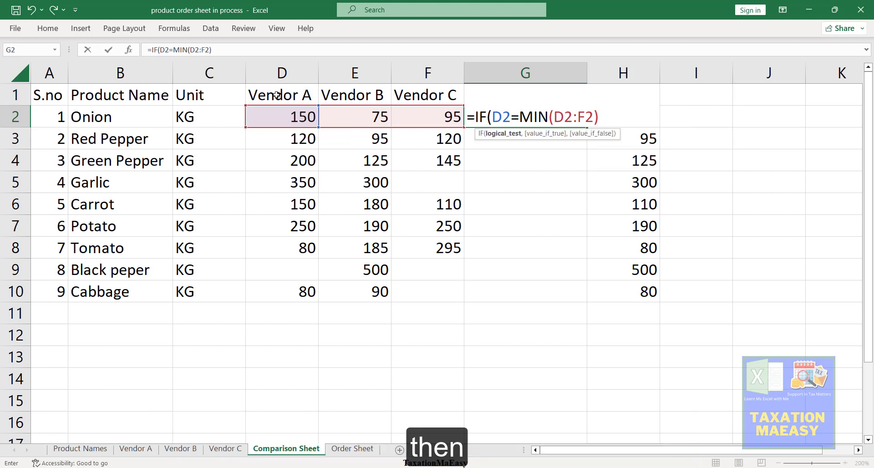
type(",")
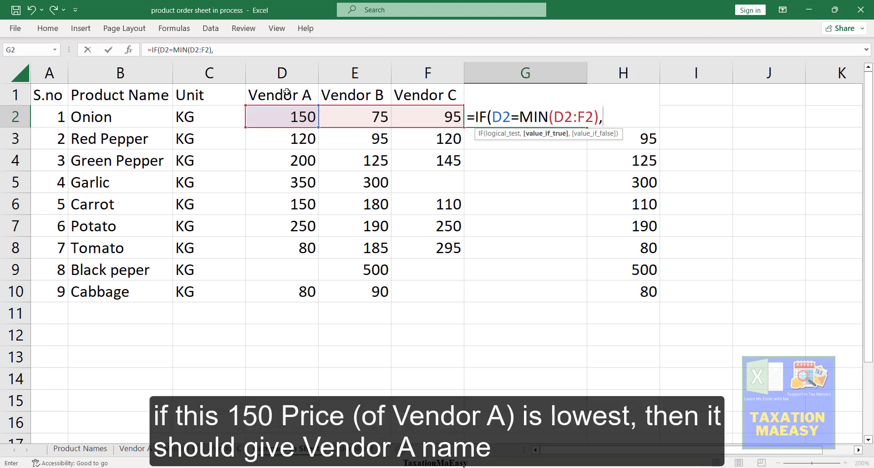
left_click(286, 92)
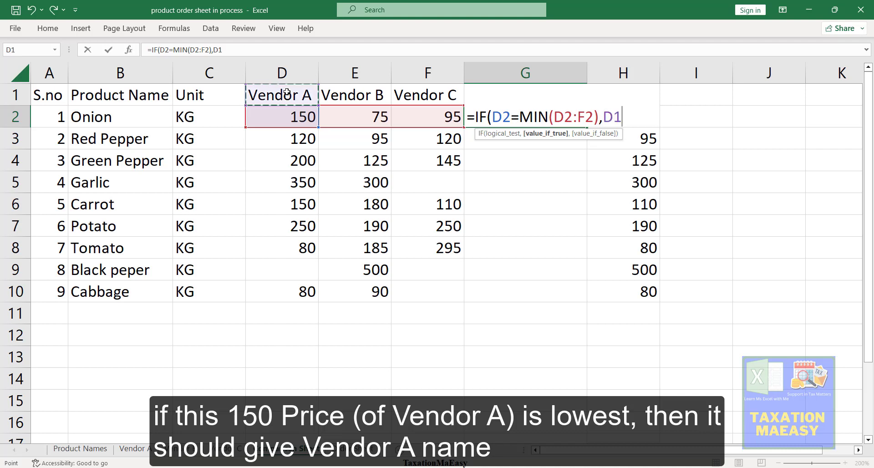
type(",")
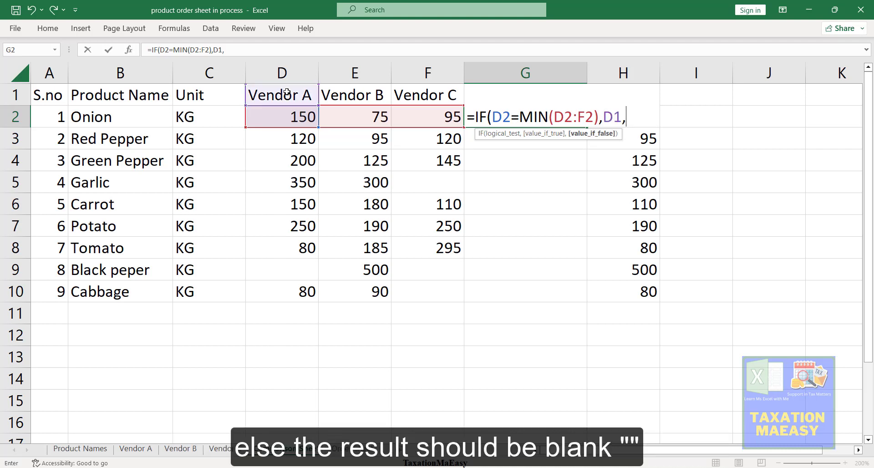
type("\"\"")
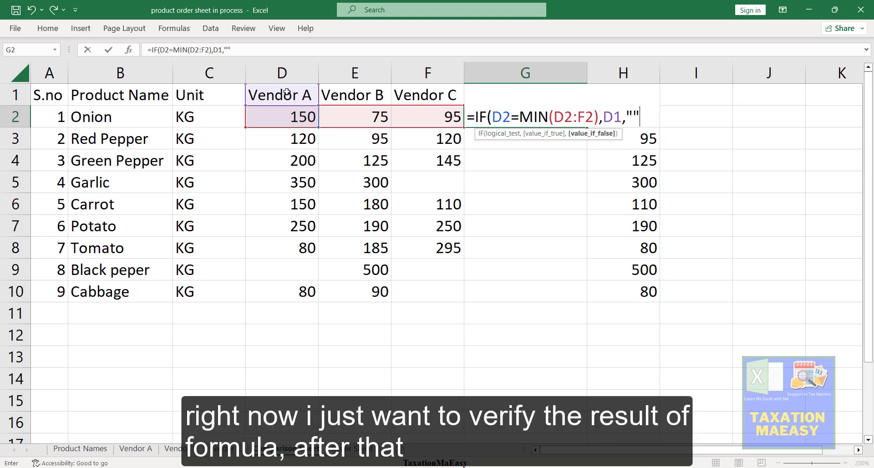
key("Return")
key("Return")
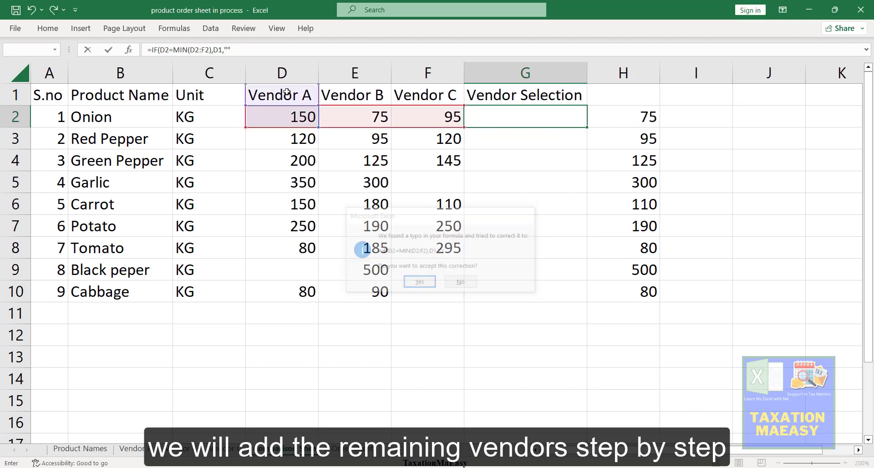
key("Up")
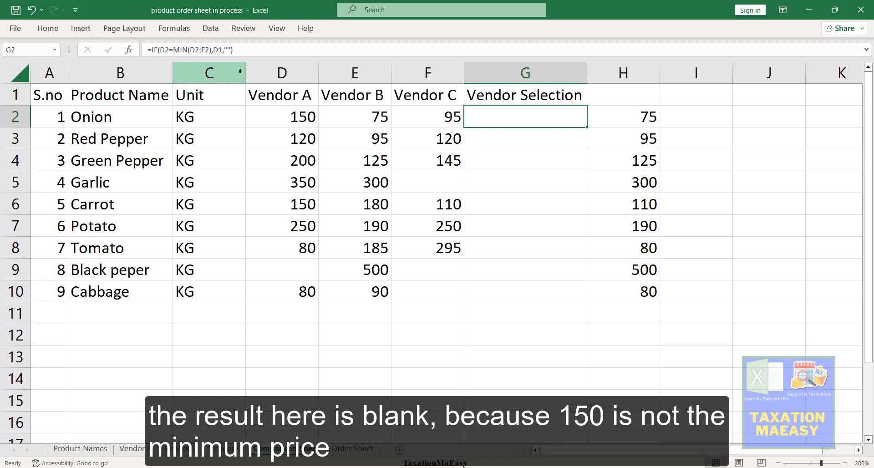
Insert a nested IF before the blank value in G2's formula, with the logical test E2=MIN(D2:F2).
left_click(225, 51)
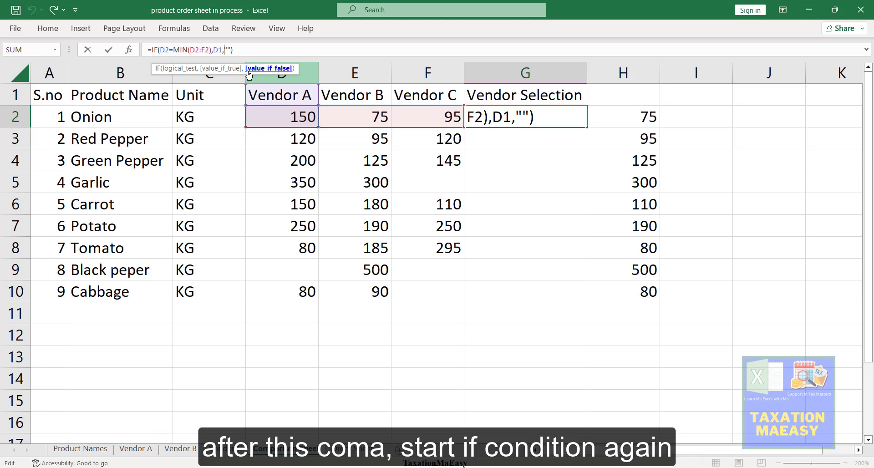
type("if")
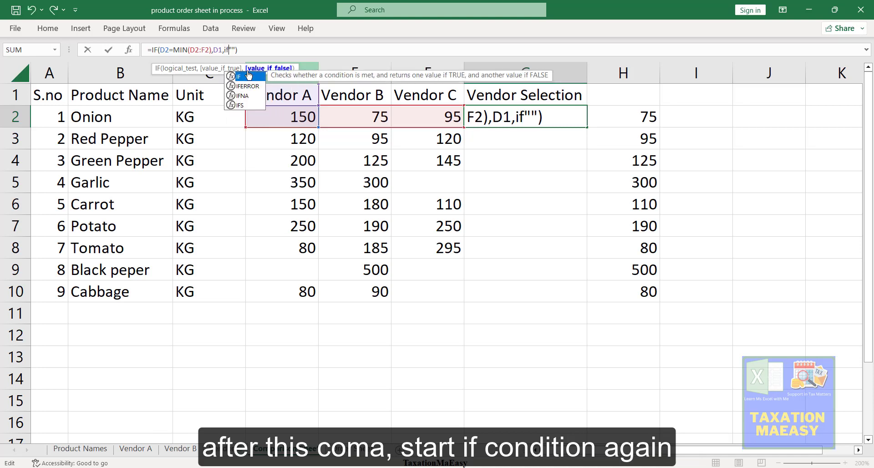
double_click(248, 76)
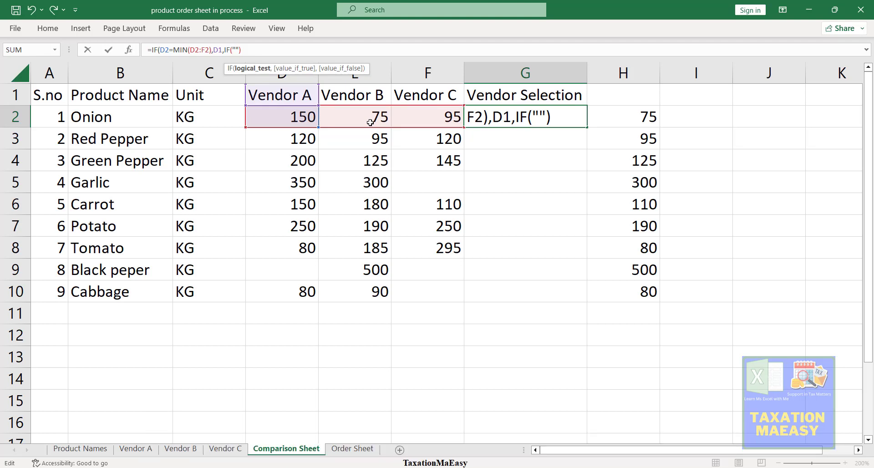
left_click(370, 122)
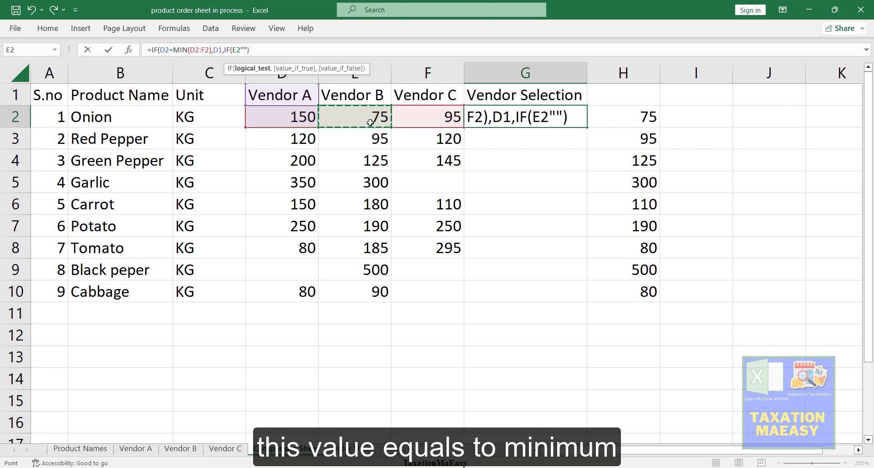
type("=")
type("mint")
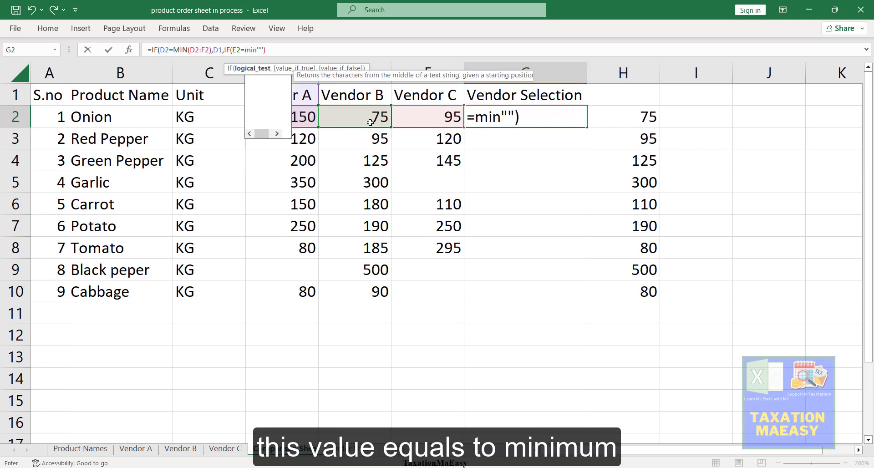
key("BackSpace")
key("Tab")
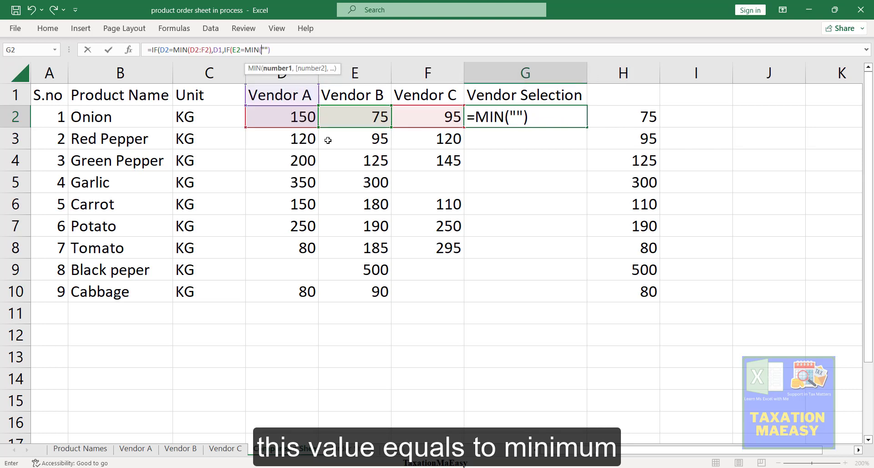
left_click(286, 115)
key("shift+Right")
key("shift+Right")
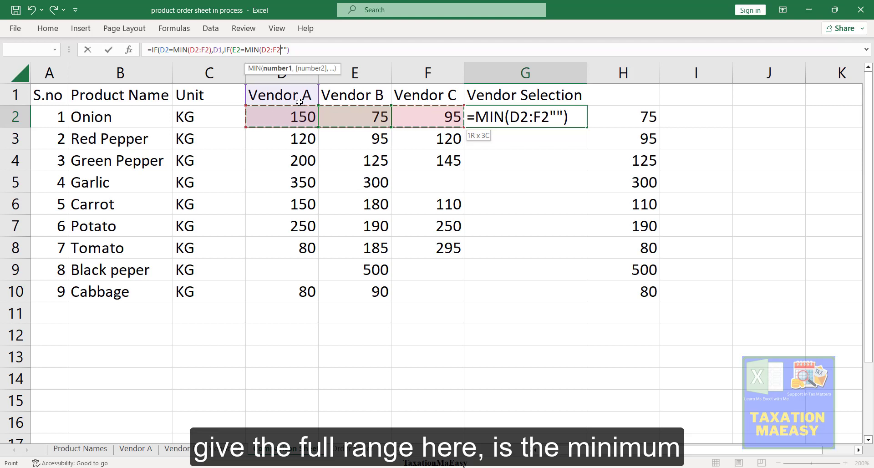
type("(")
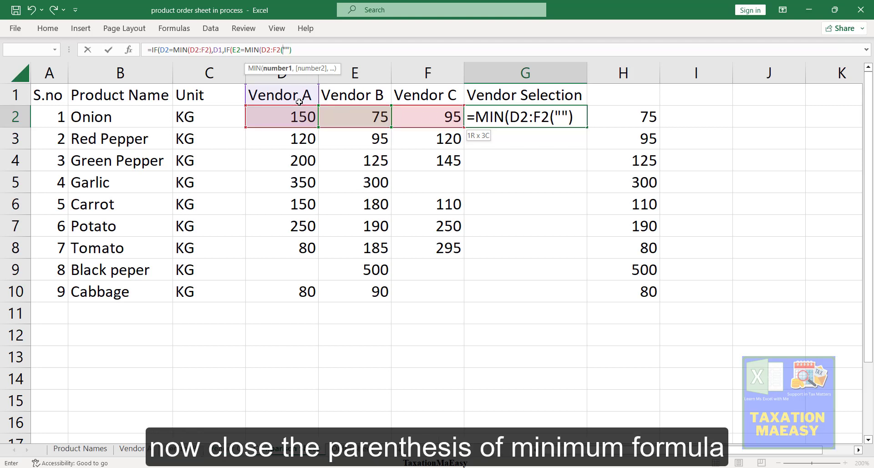
key("BackSpace")
type(")")
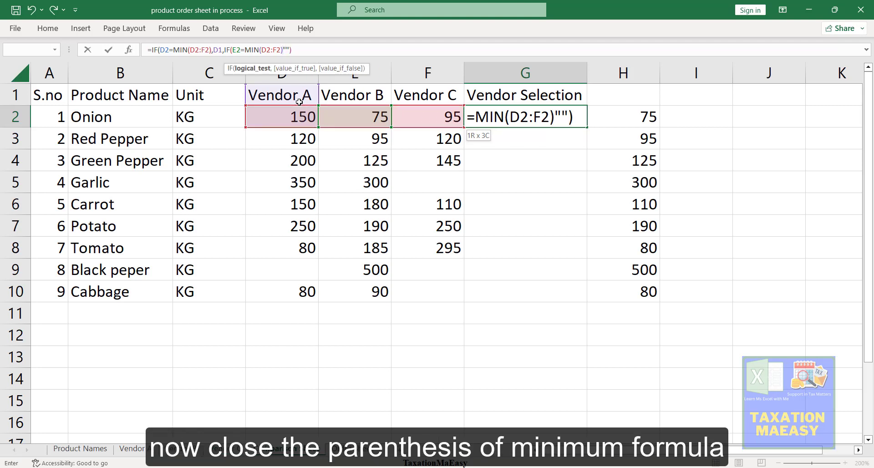
Make the nested IF return E1, otherwise blank, and enter the formula in G2, accepting the closing-parenthesis correction.
type(",")
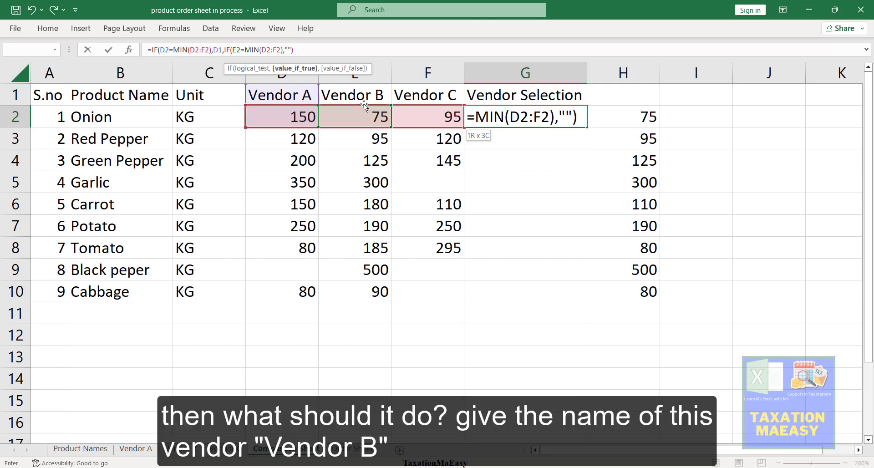
left_click(365, 95)
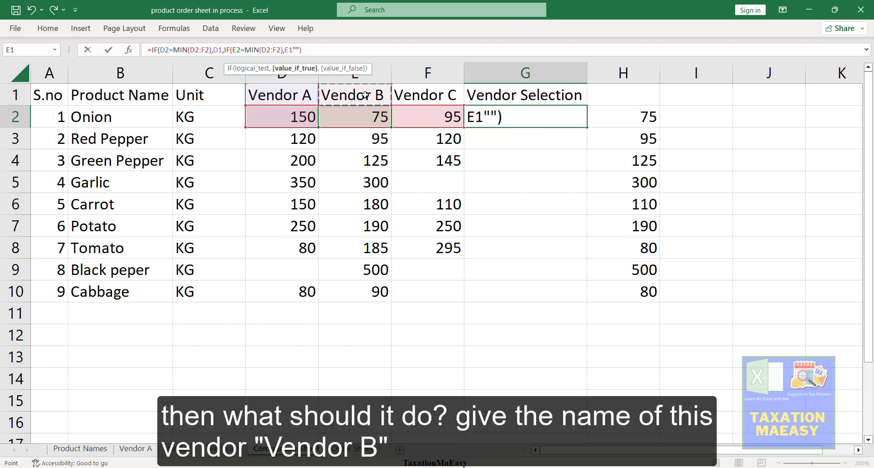
type(",")
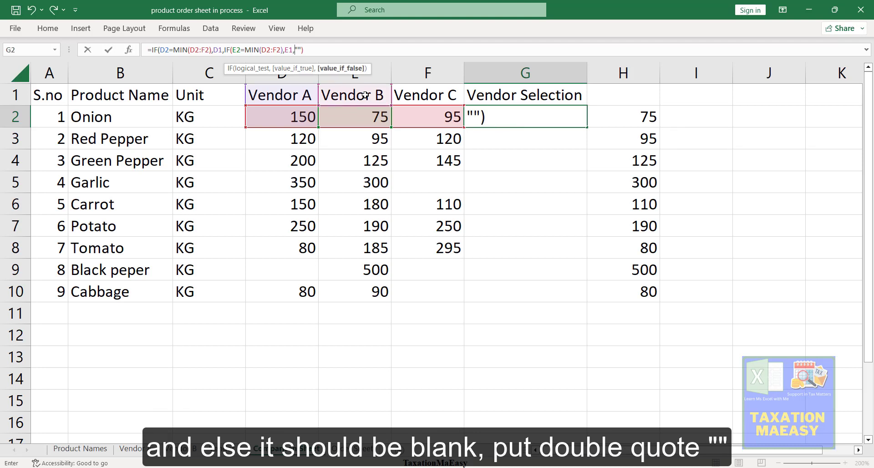
key("Return")
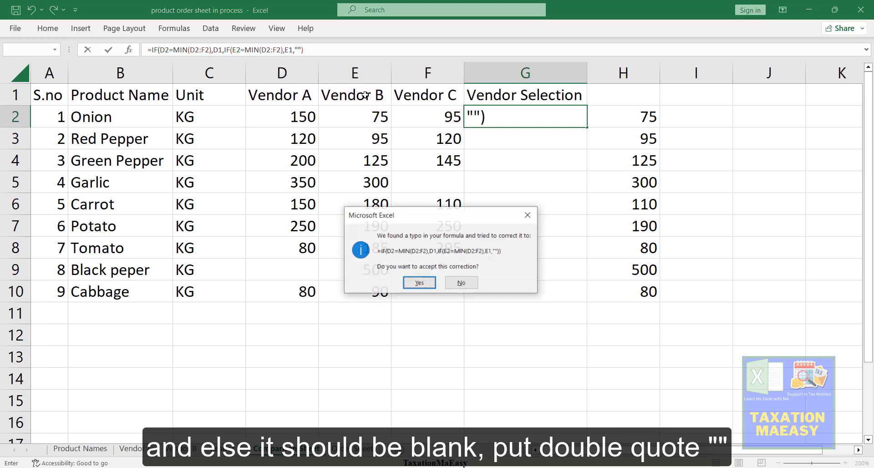
key("Return")
key("Up")
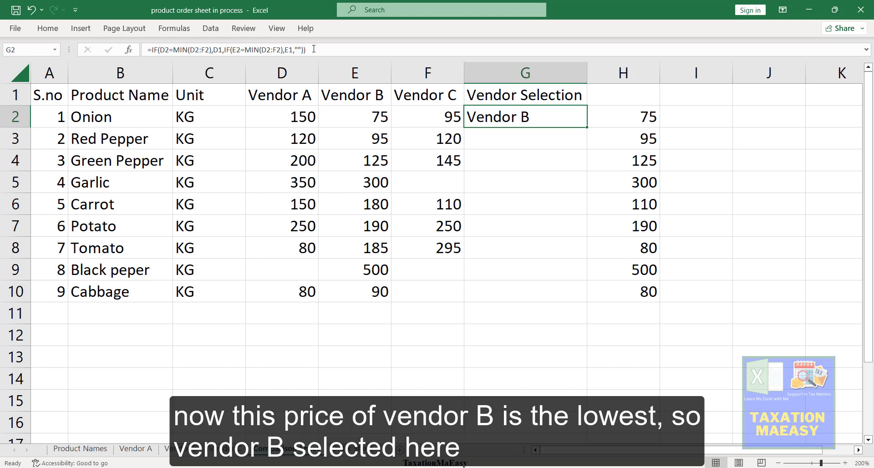
Insert another nested IF before the blank value in G2's formula, after E1.
left_click(436, 117)
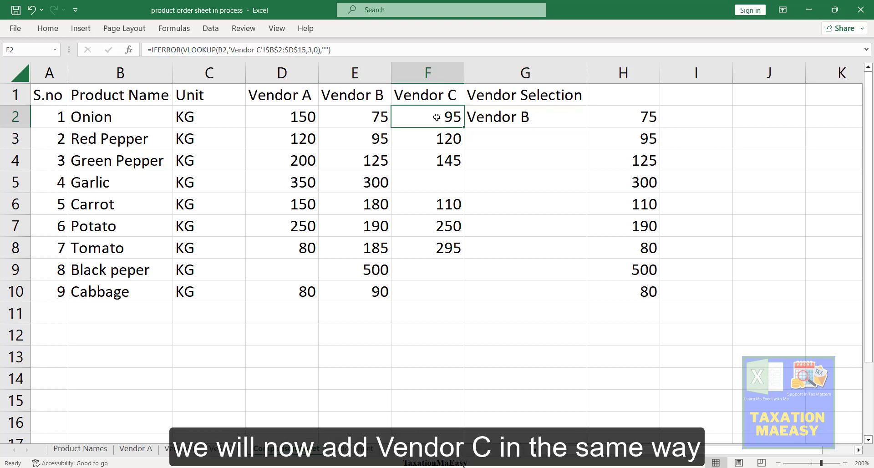
left_click(501, 120)
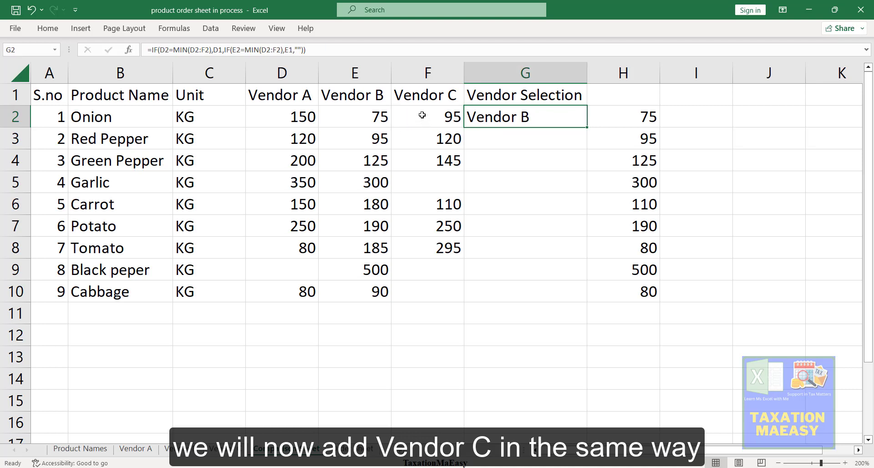
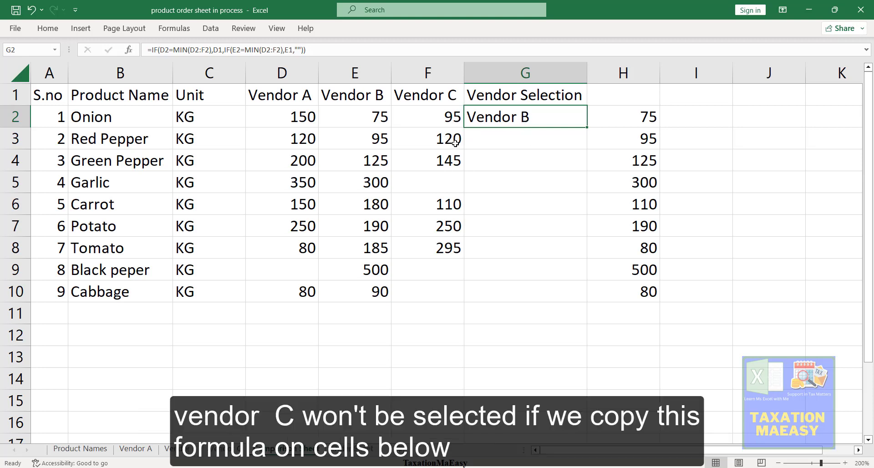
left_click(319, 50)
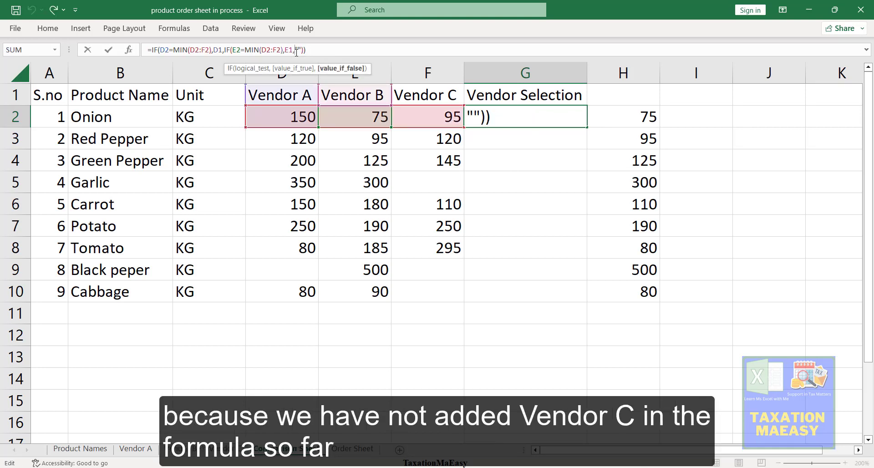
left_click(295, 50)
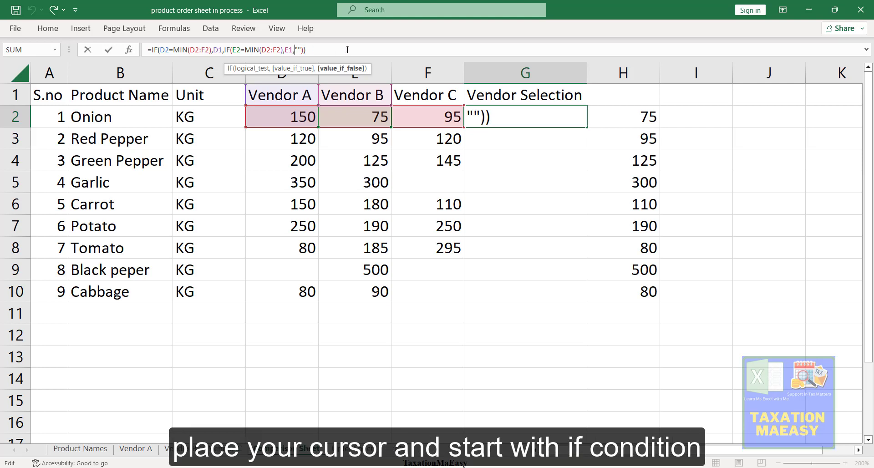
type("if")
key("Tab")
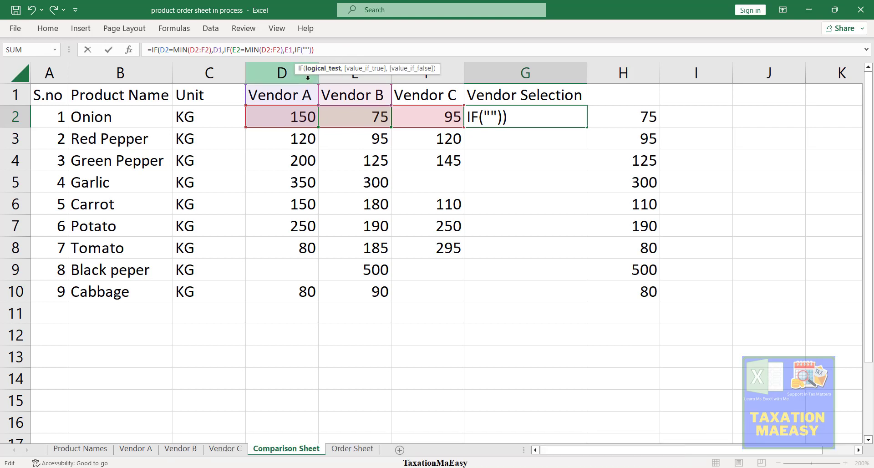
Set the new nested IF's logical test in G2 to F2=MIN(D2:F2).
left_click(435, 115)
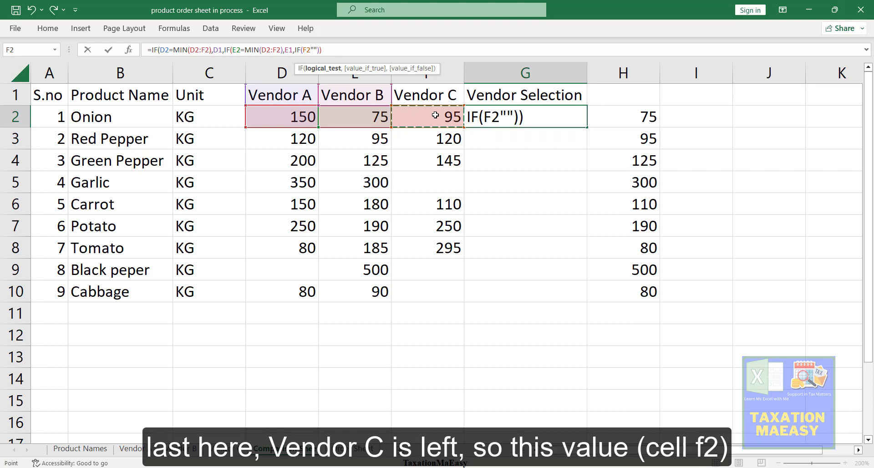
type("=mi")
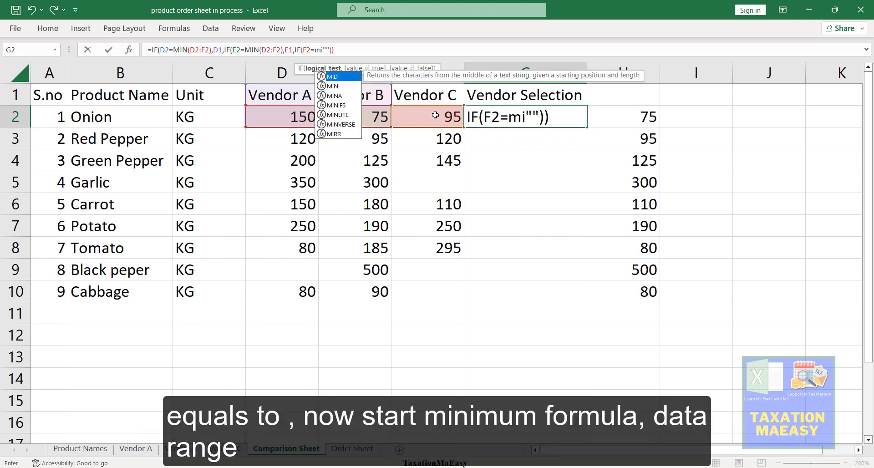
type("n")
key("Tab")
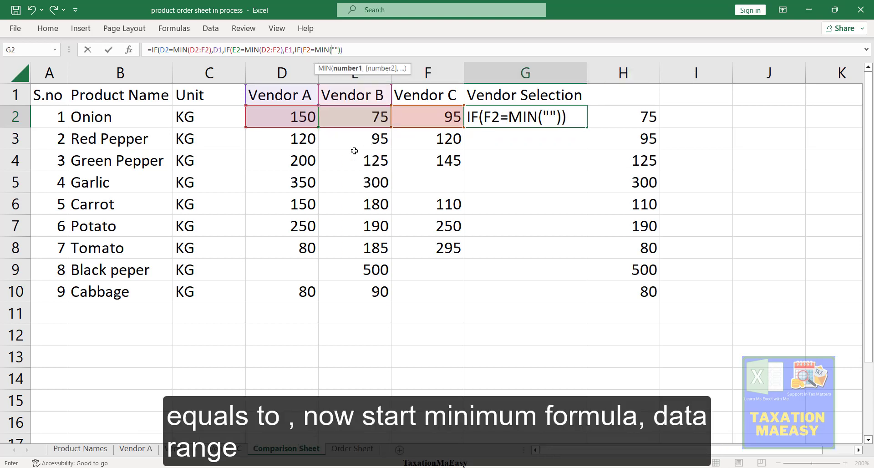
left_click(291, 125)
key("shift+Right")
key("shift+Right")
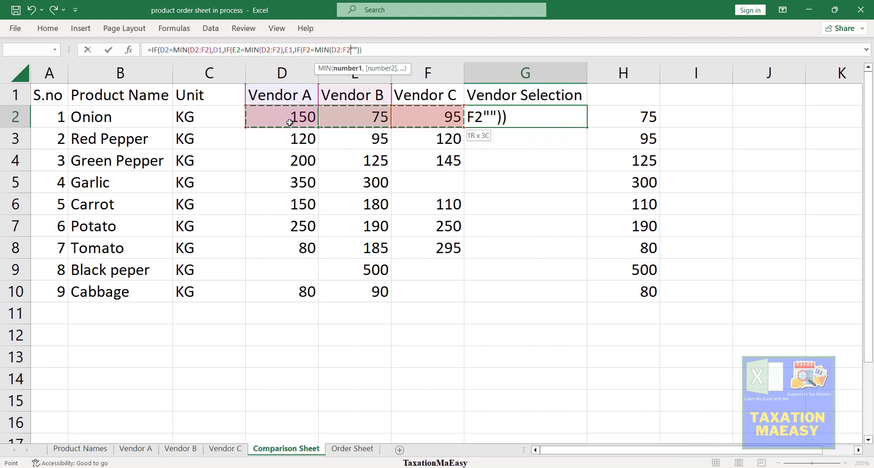
type("_")
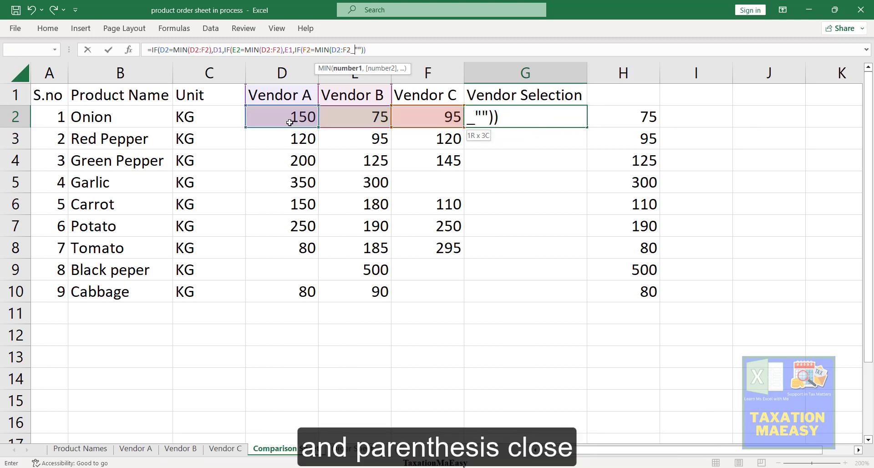
key("BackSpace")
type(")")
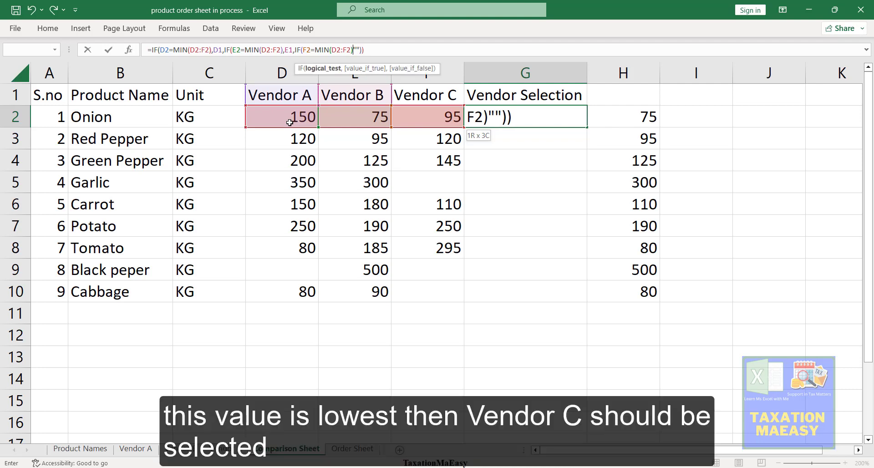
Make the third IF return F1, otherwise blank, and enter the G2 formula, accepting the closing-parenthesis correction.
type(",")
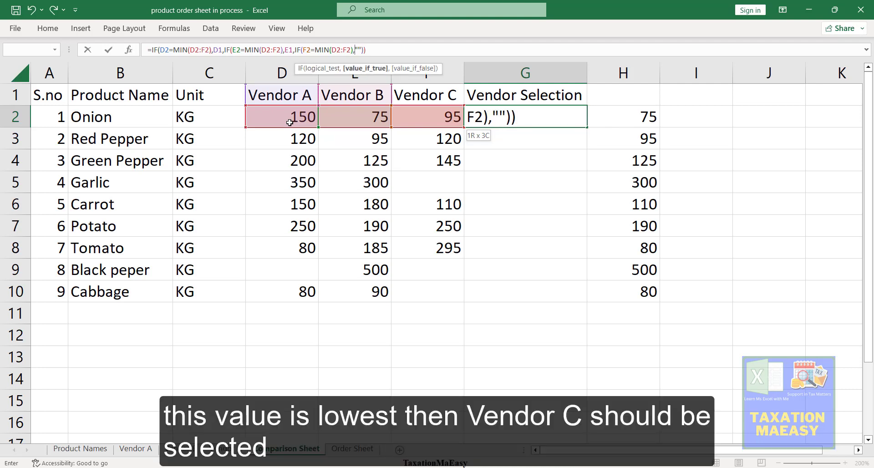
left_click(425, 93)
type(",")
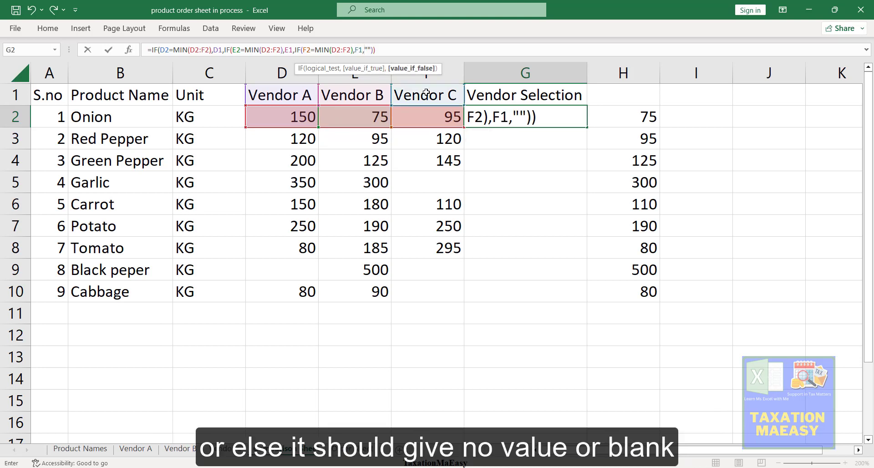
key("Return")
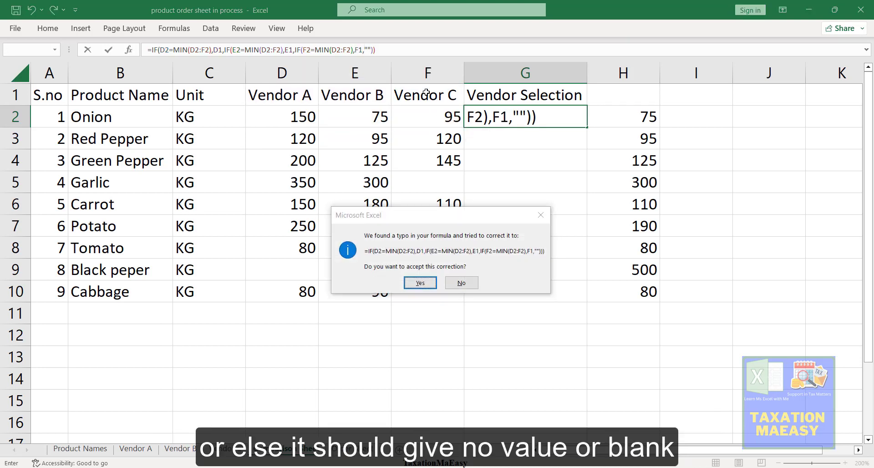
key("Return")
key("Up")
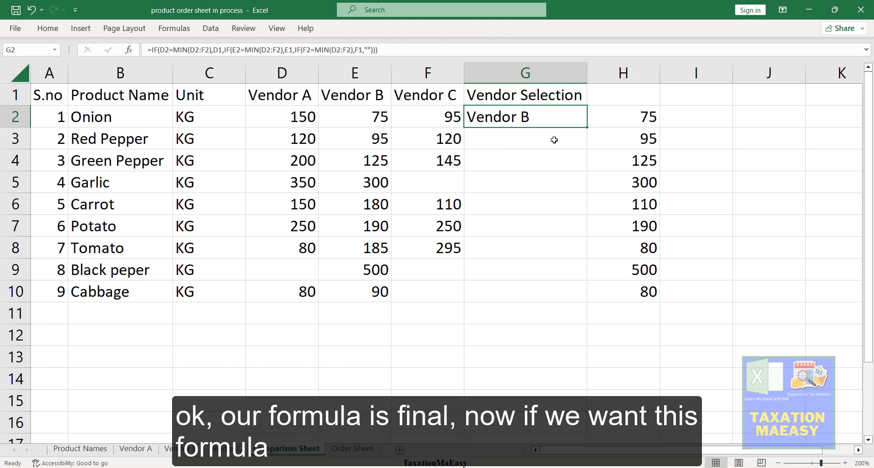
Fill the G2 formula down the Vendor Selection column through G15.
double_click(587, 129)
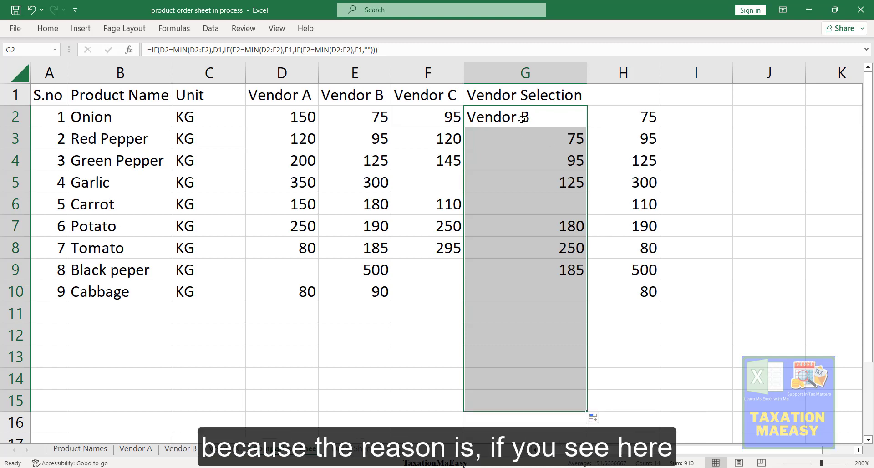
left_click(523, 118)
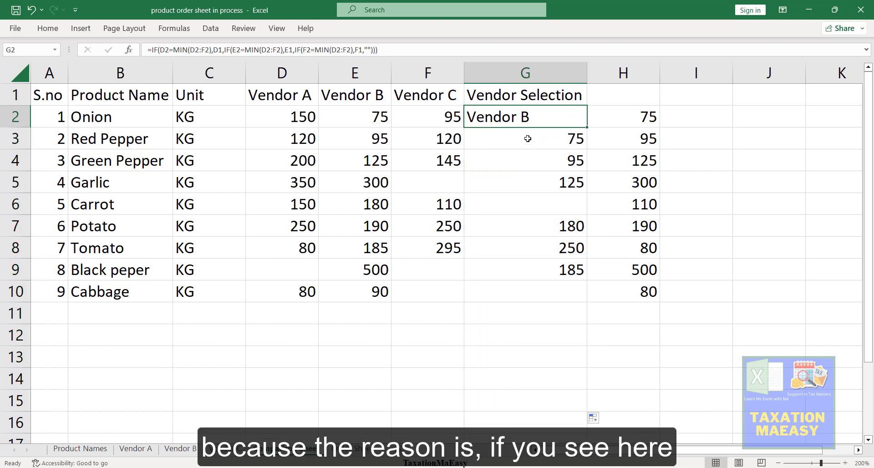
left_click(501, 138)
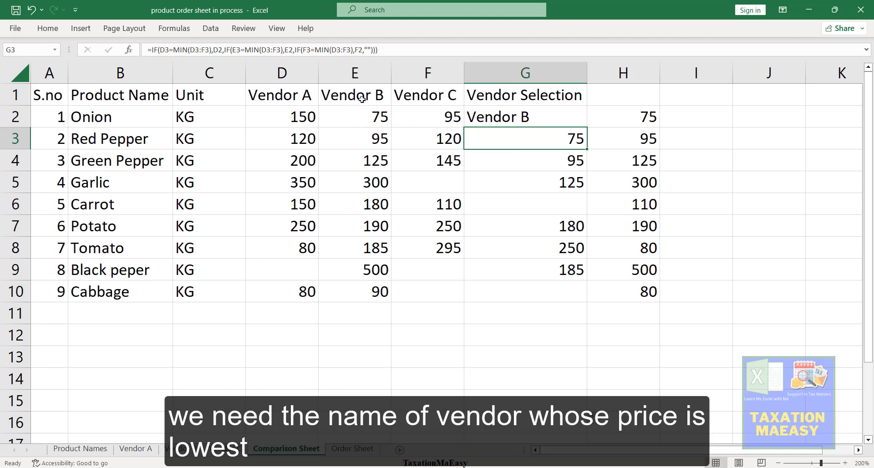
Examine the formulas in G2 and G3 against the vendor headers and prices to trace which cell each one returns.
left_click(384, 118)
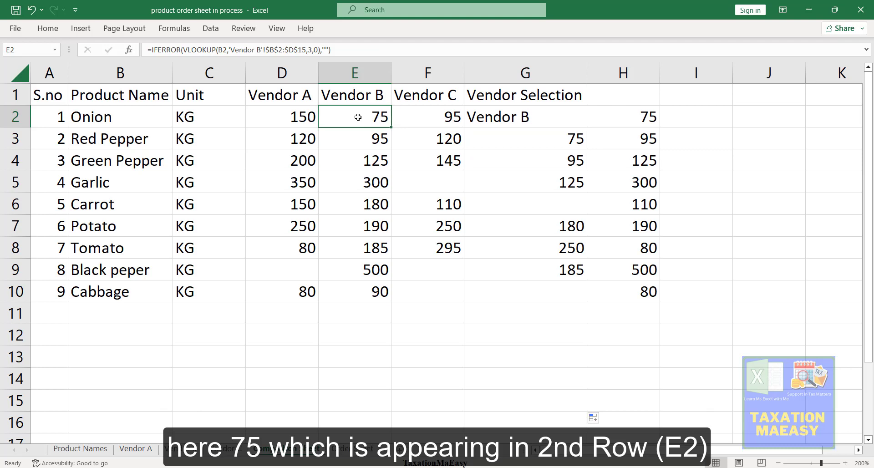
left_click(376, 139)
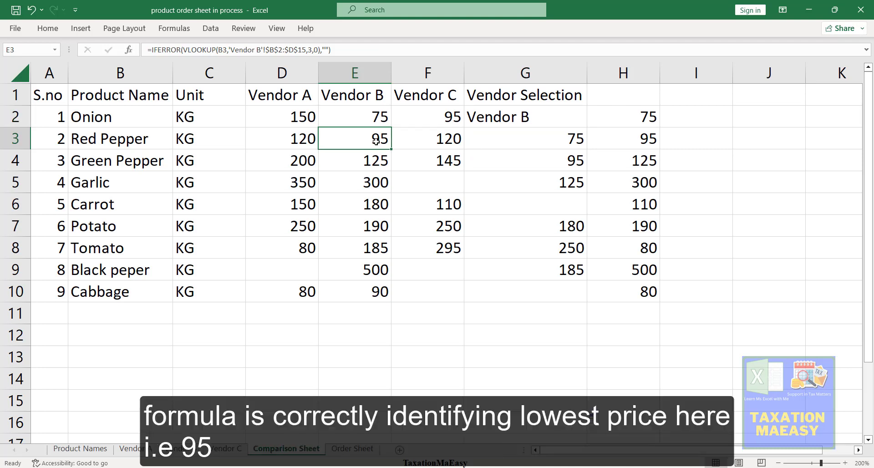
left_click(366, 98)
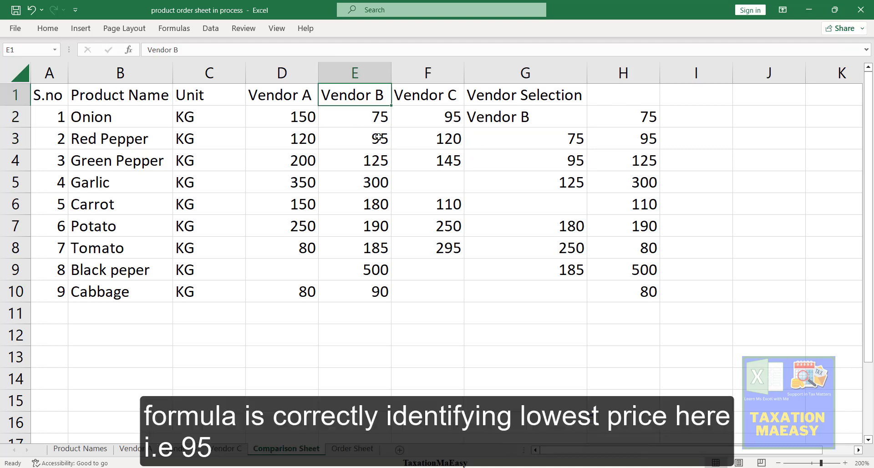
left_click(353, 139)
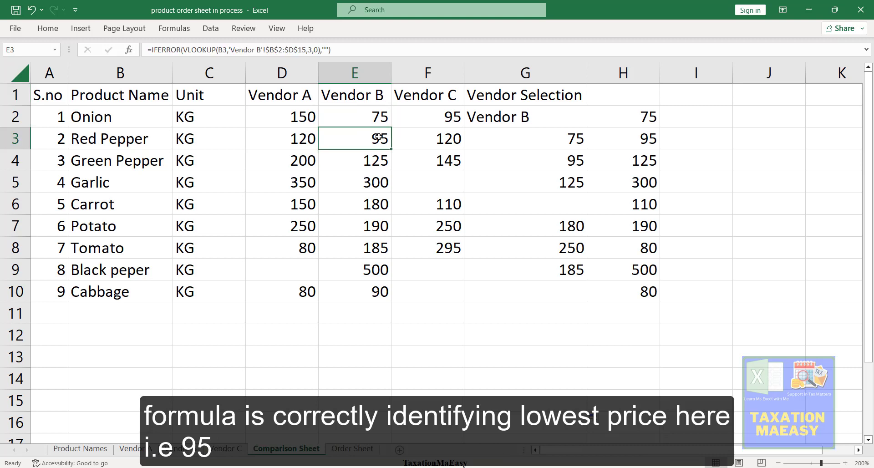
left_click(370, 117)
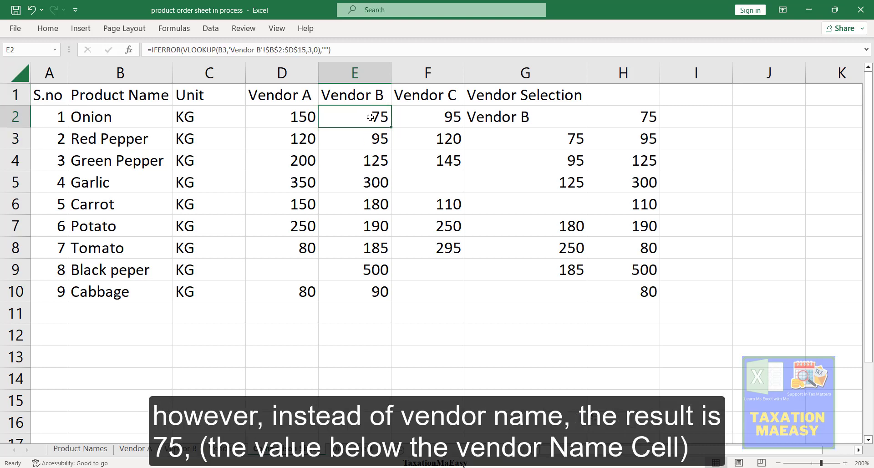
left_click(492, 139)
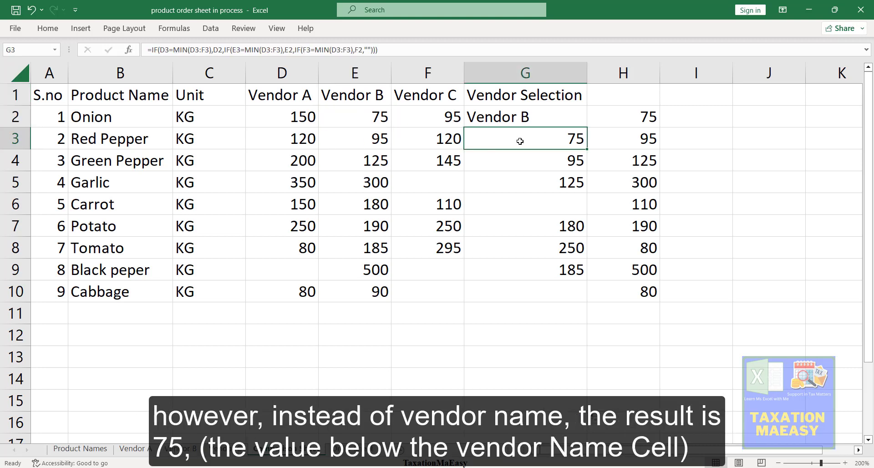
left_click(366, 100)
left_click(499, 118)
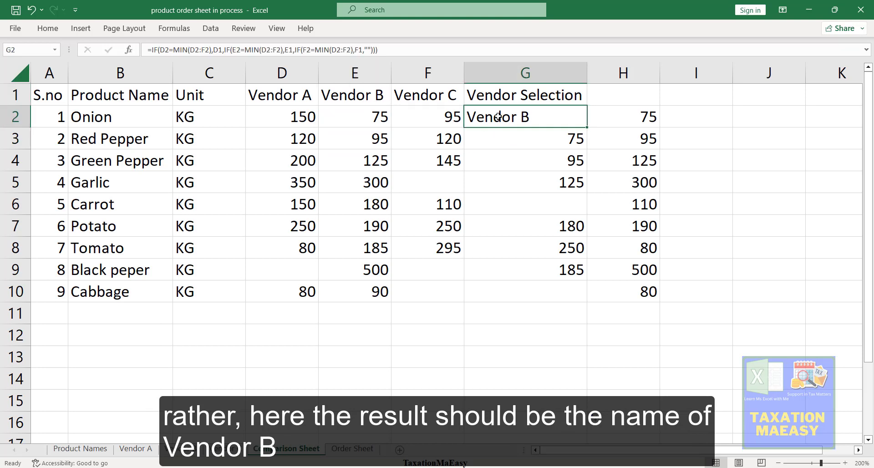
left_click(523, 135)
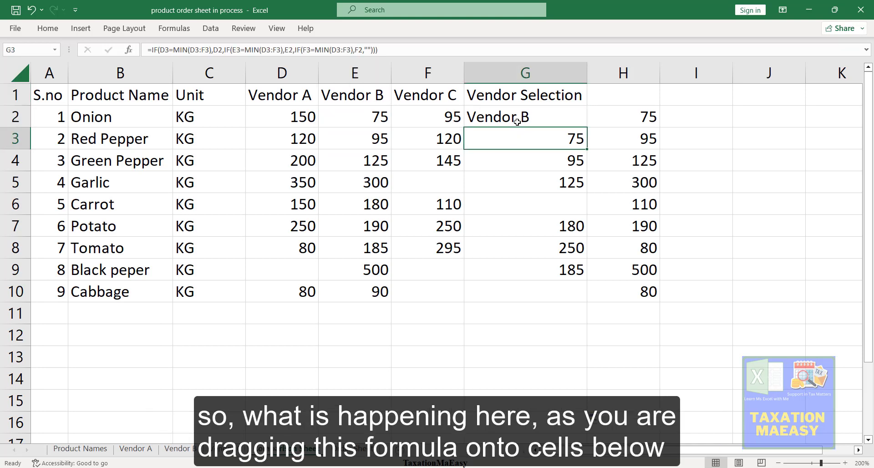
left_click(517, 122)
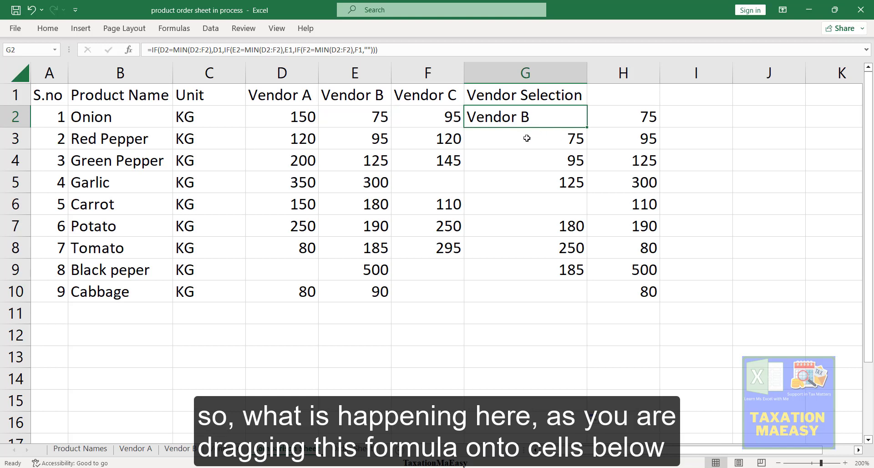
left_click(527, 138)
left_click(484, 117)
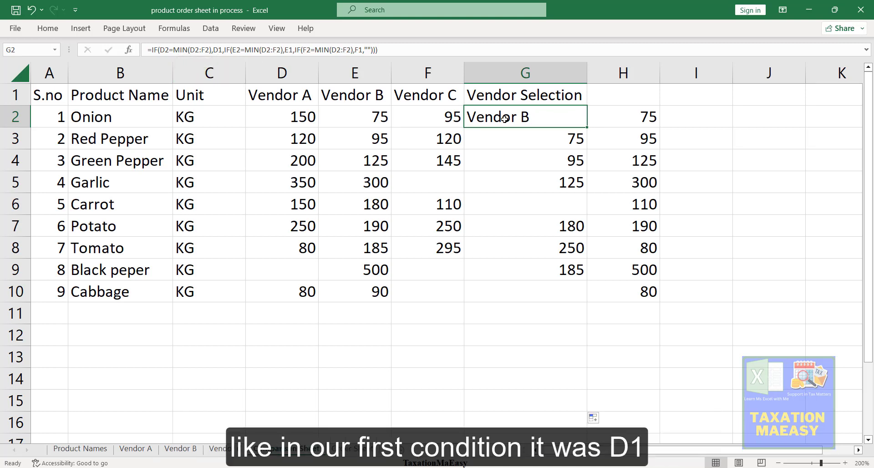
left_click(286, 97)
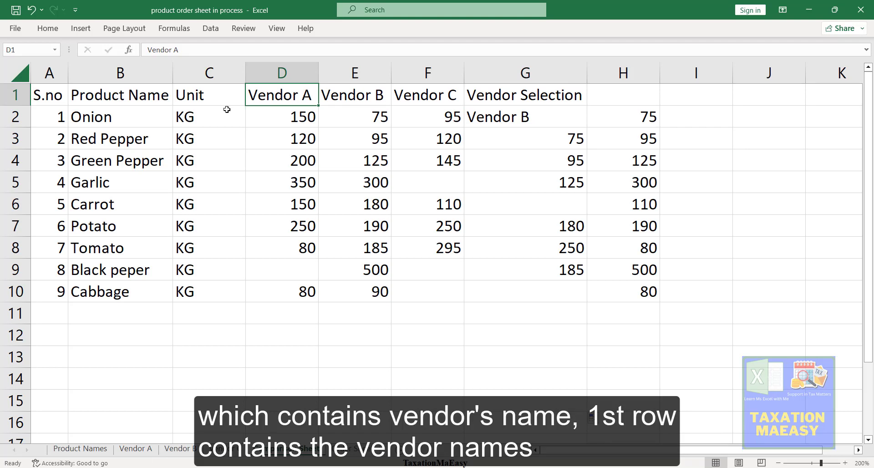
Highlight the whole of row 1, which holds the vendor names, with a yellow fill.
left_click(15, 94)
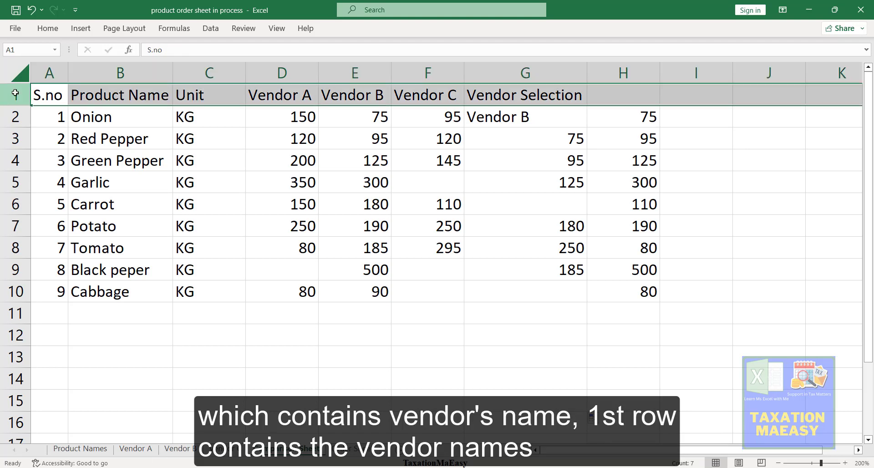
left_click(55, 29)
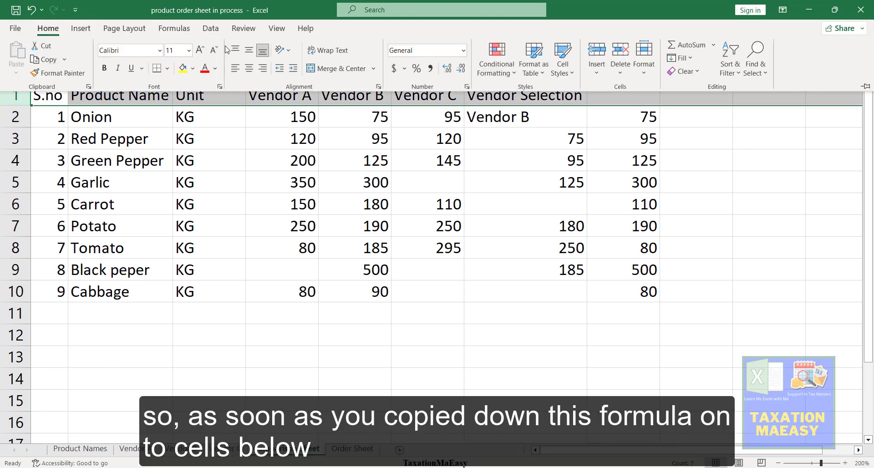
left_click(182, 69)
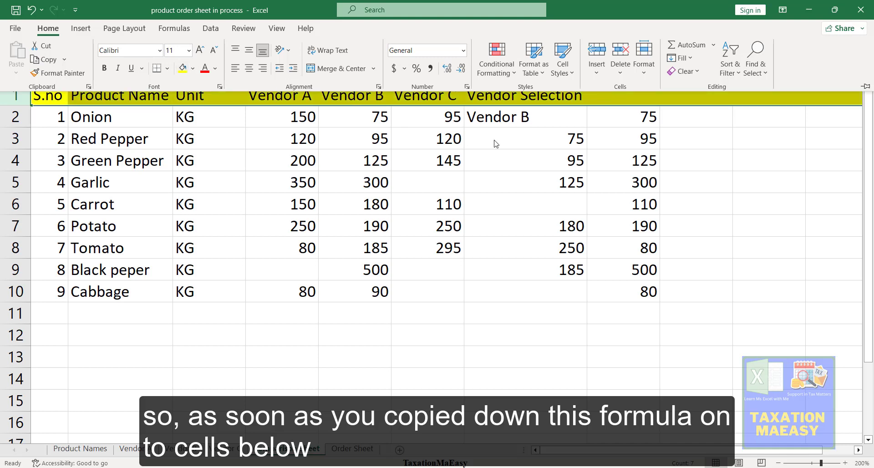
Lock the D1 header reference in the first IF of the G2 formula as $D$1.
left_click(528, 146)
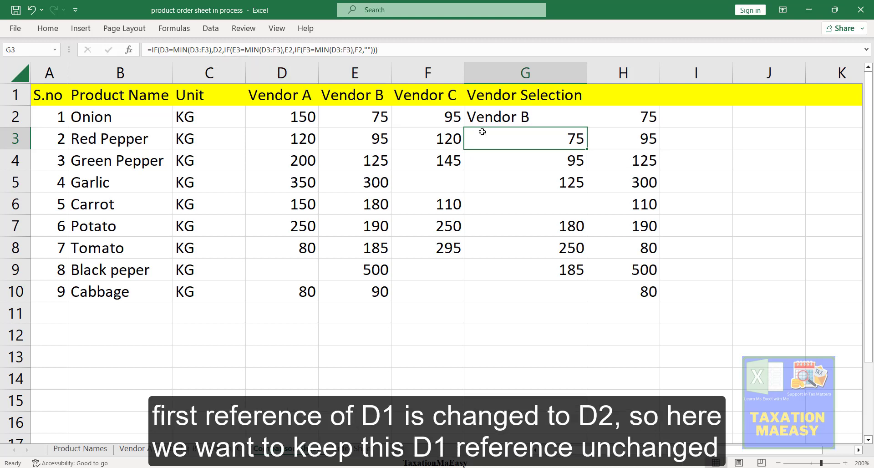
left_click(491, 114)
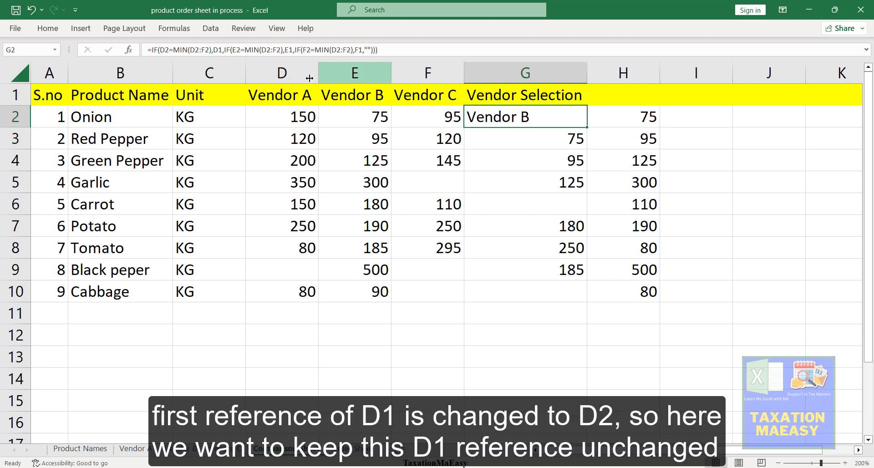
left_click(217, 51)
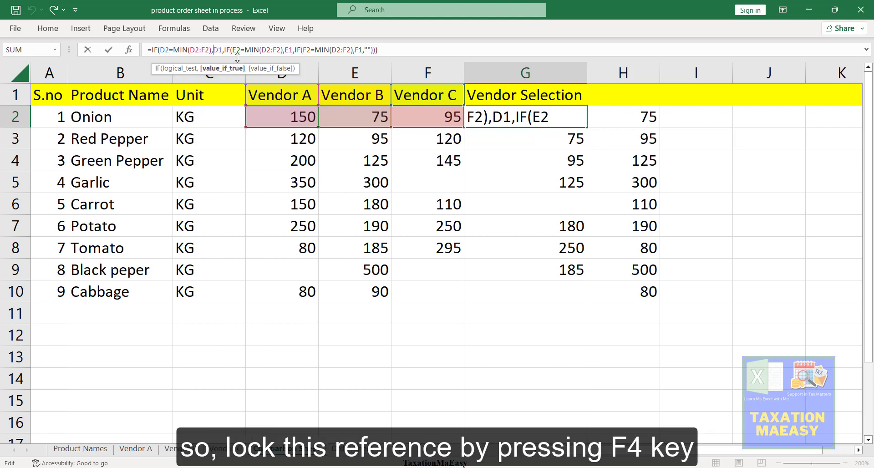
key("F4")
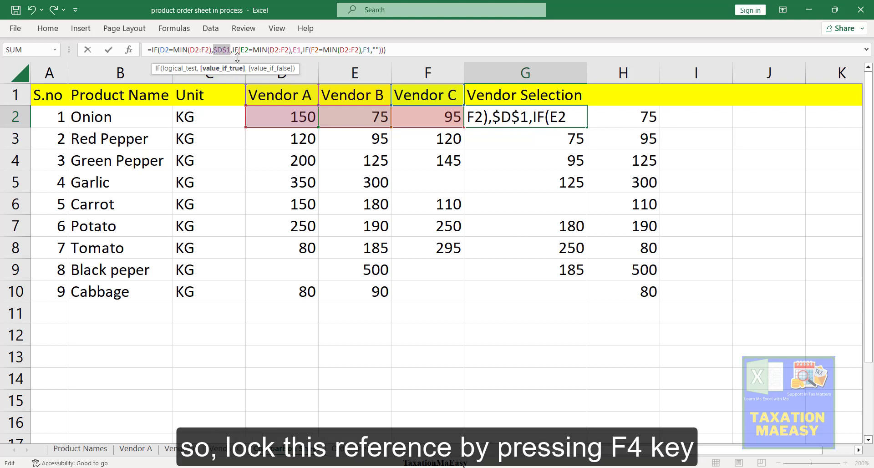
Make the E1 and F1 header references in the G2 formula absolute as $E$1 and $F$1.
left_click(296, 50)
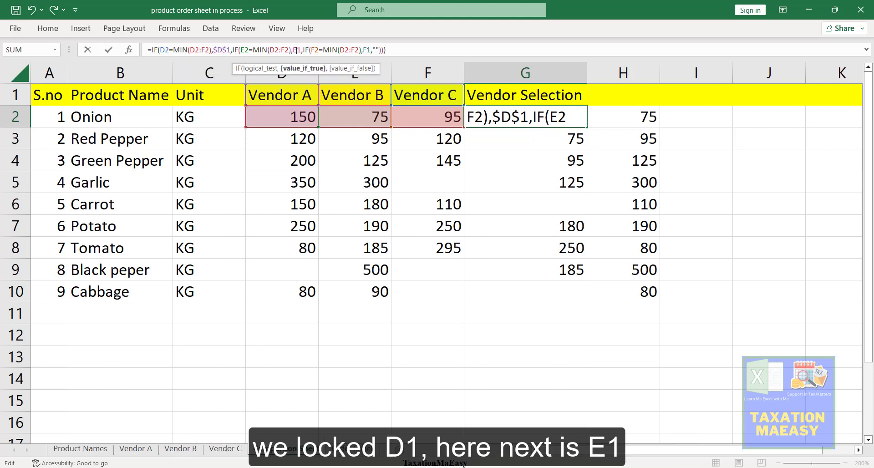
left_click(292, 50)
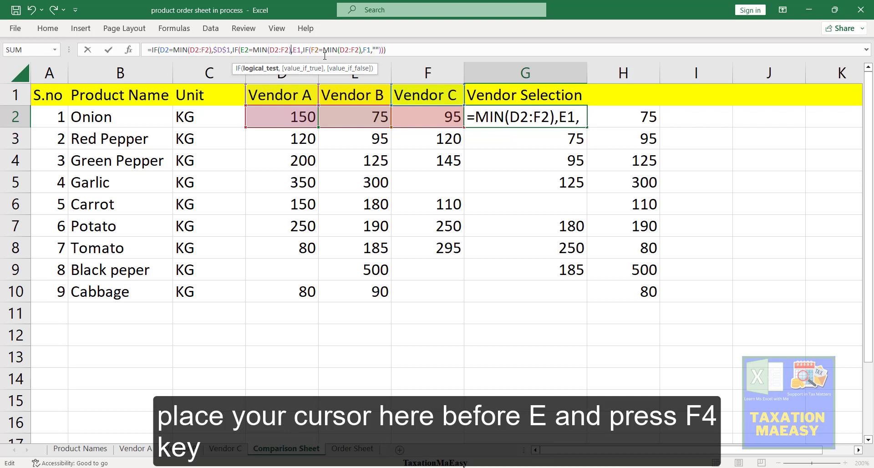
left_click(301, 54)
key("F4")
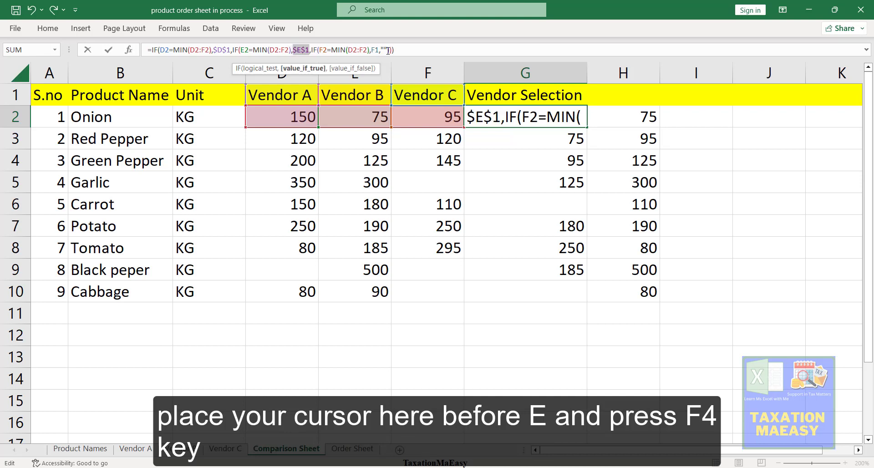
left_click(374, 50)
key("F4")
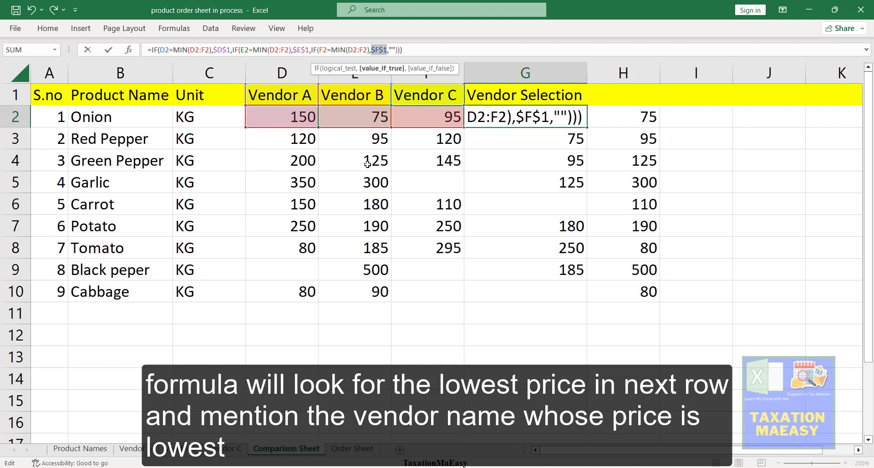
Enter the corrected G2 formula and fill it down the Vendor Selection column through G15.
key("Return")
key("Up")
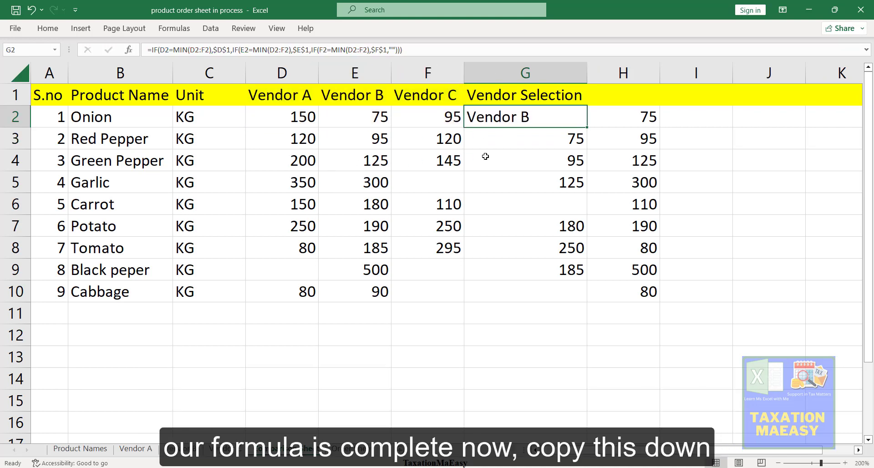
double_click(589, 130)
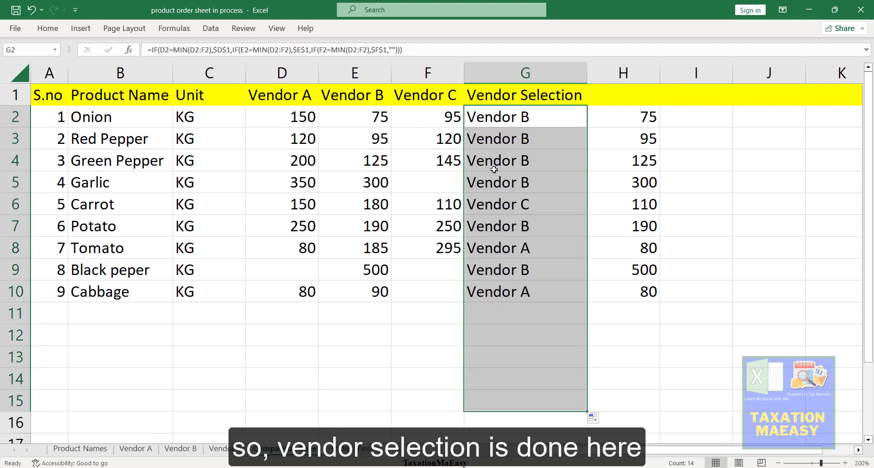
Examine the selected vendors for Onion through Carrot, comparing the Carrot row's selection with its vendor prices.
left_click(505, 127)
key("shift+Down")
key("shift+Down")
key("shift+Down")
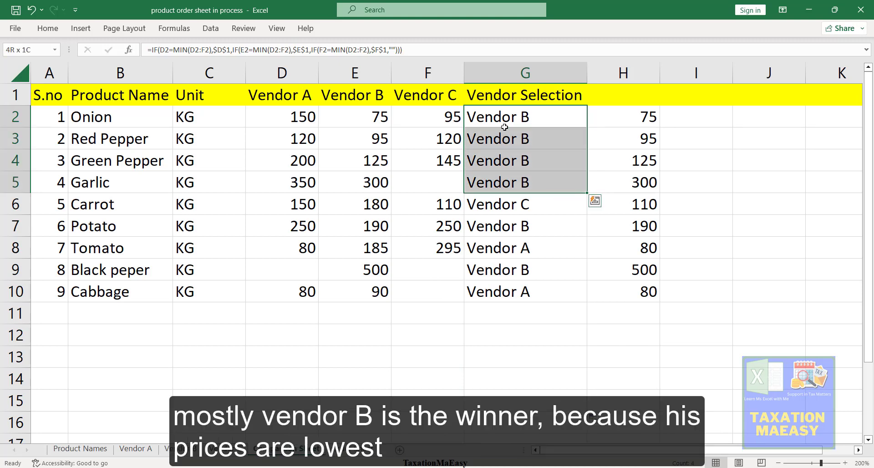
key("Down")
key("Down")
key("Down")
key("Down")
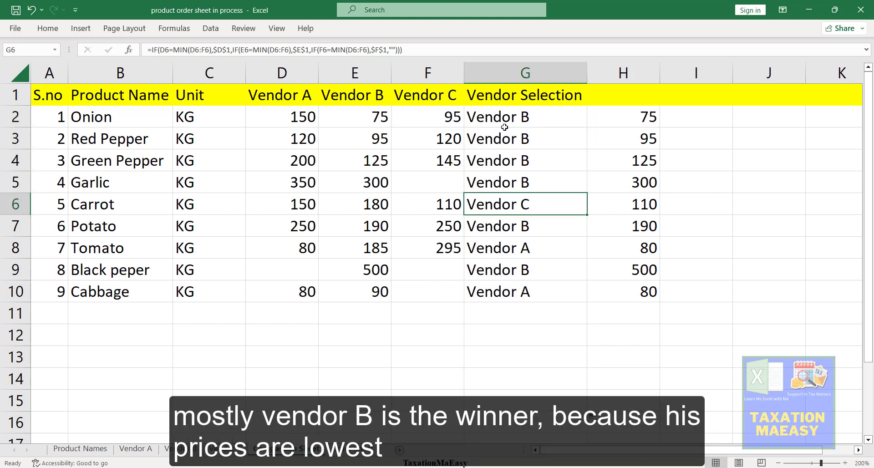
key("Left")
key("Left")
key("Left")
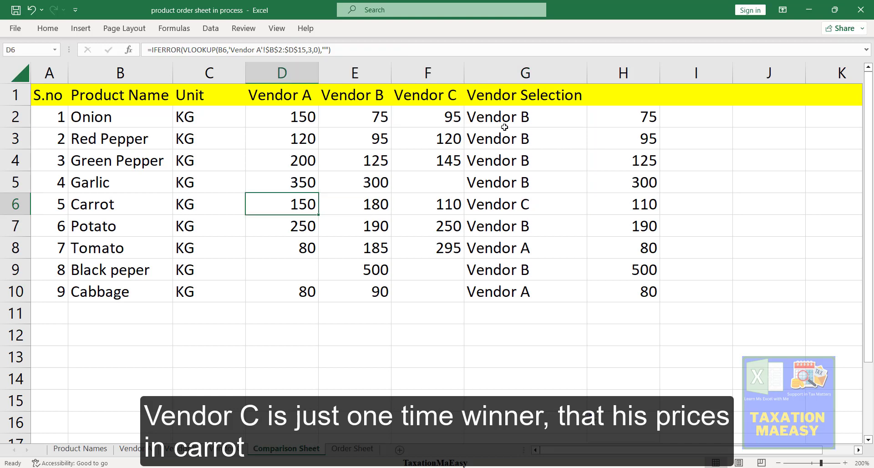
key("Right")
key("Right")
key("Right")
Review the vendors selected for the remaining products below Carrot in the Vendor Selection column.
key("Down")
key("Down")
key("Down")
key("Down")
key("Down")
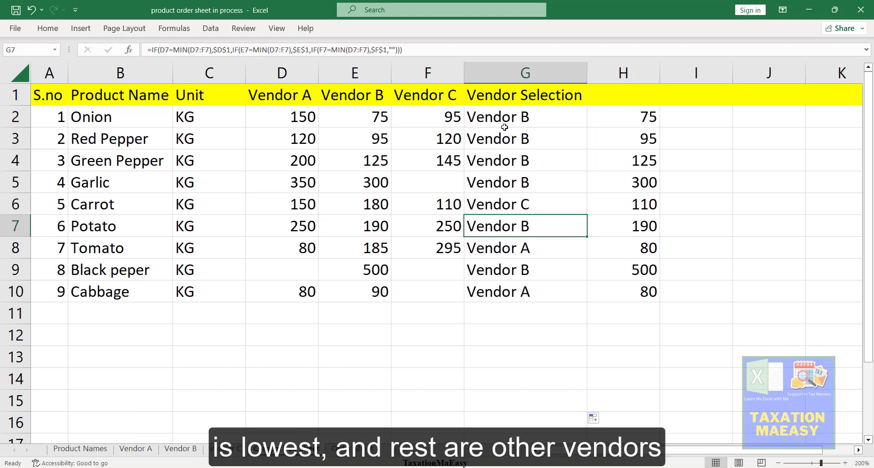
key("Up")
key("Up")
key("Up")
key("Up")
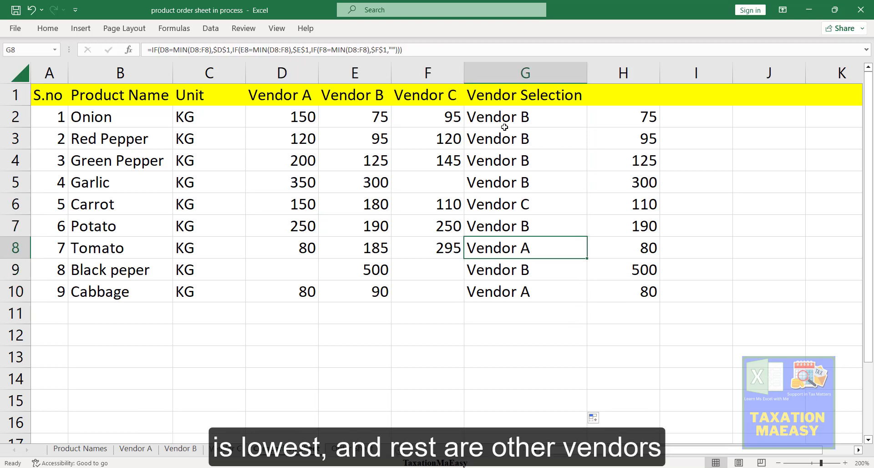
key("Down")
key("Down")
key("Up")
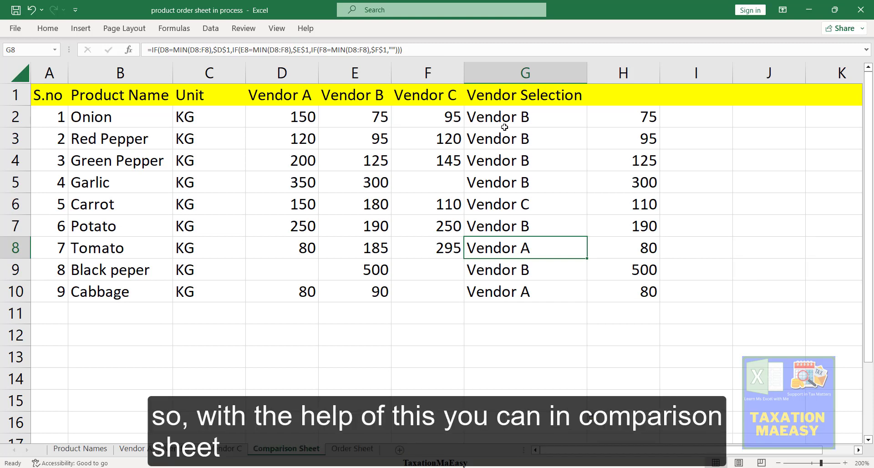
Delete the helper MIN formulas in H2:H10 beside the Vendor Selection column.
key("Up")
key("Up")
key("Up")
key("Up")
key("Up")
key("Up")
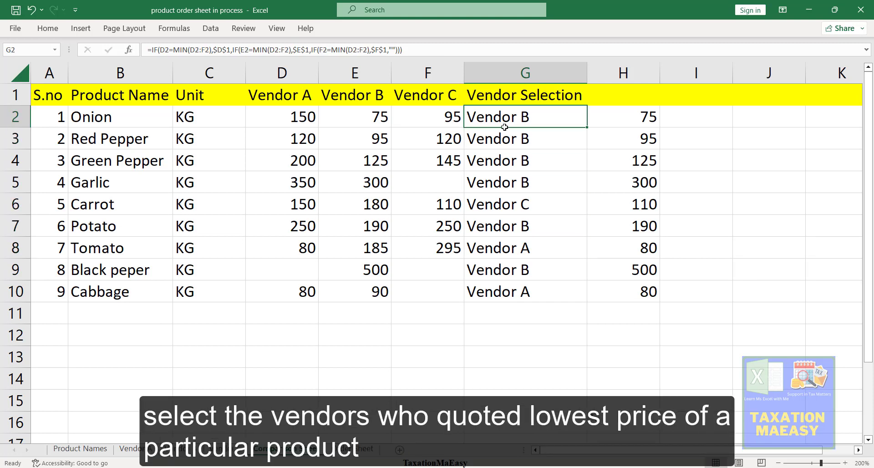
key("Right")
key("shift+Down")
key("shift+Down")
key("shift+Down")
key("shift+Down")
key("shift+Down")
key("shift+Down")
key("shift+Down")
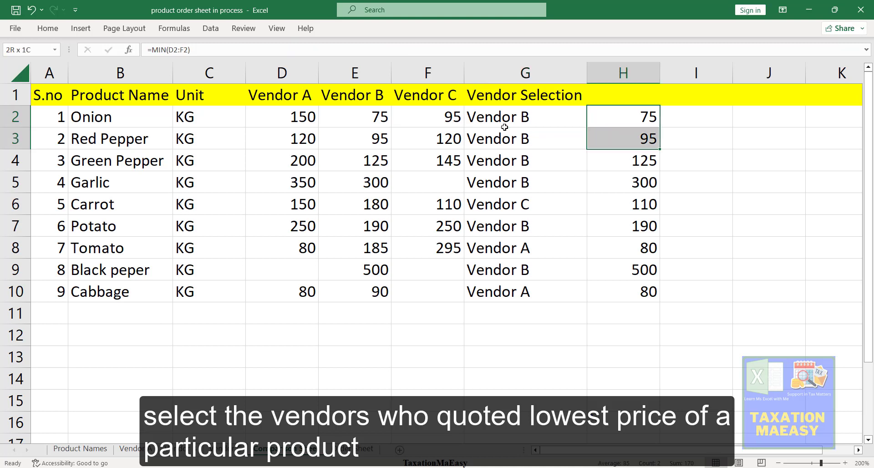
key("shift+Down")
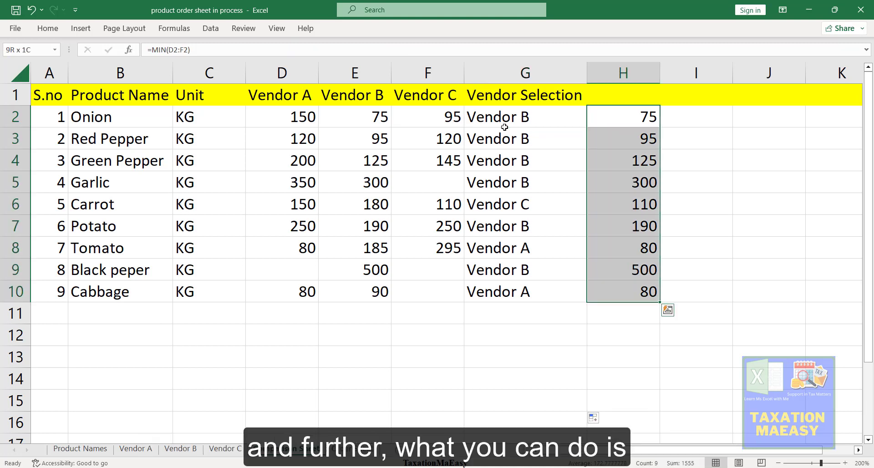
key("Delete")
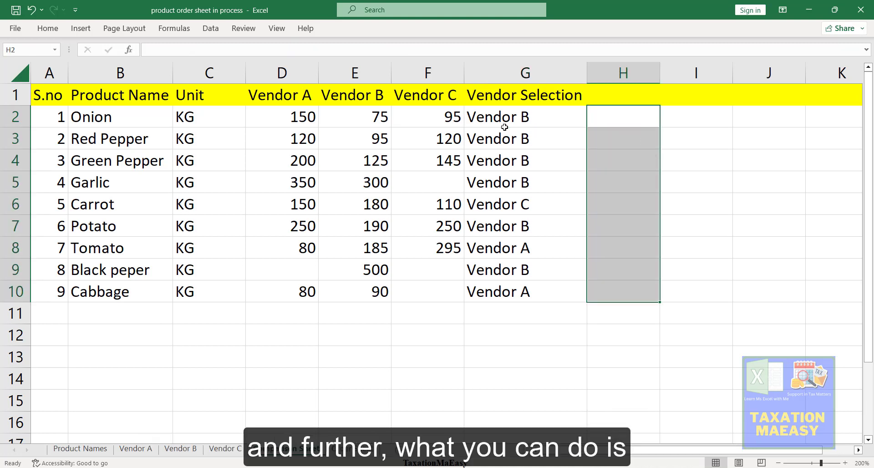
key("Up")
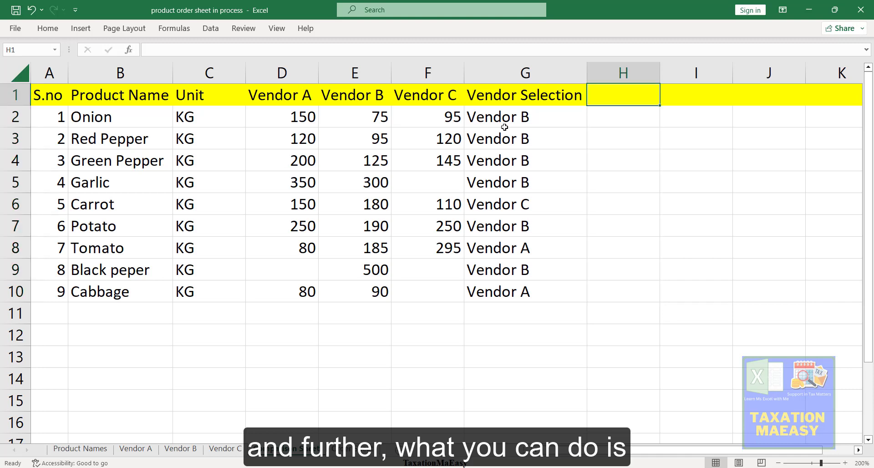
Add a blank worksheet after the Comparison Sheet and return to the Comparison Sheet.
left_click(519, 98)
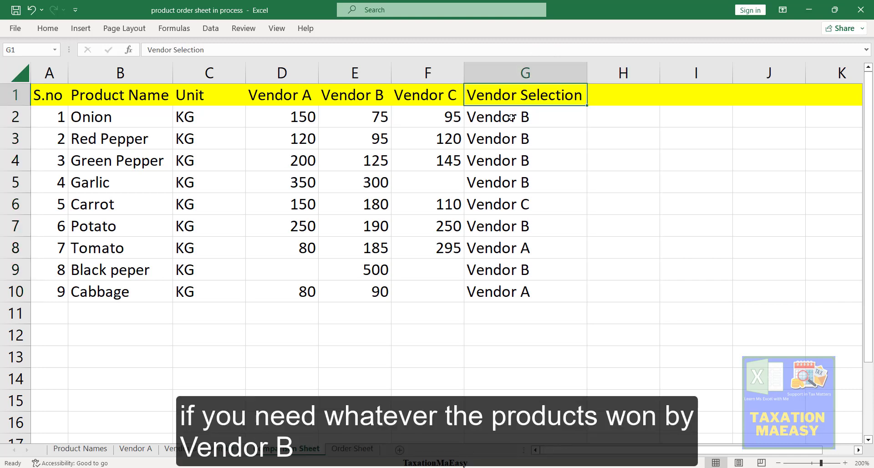
left_click(510, 117)
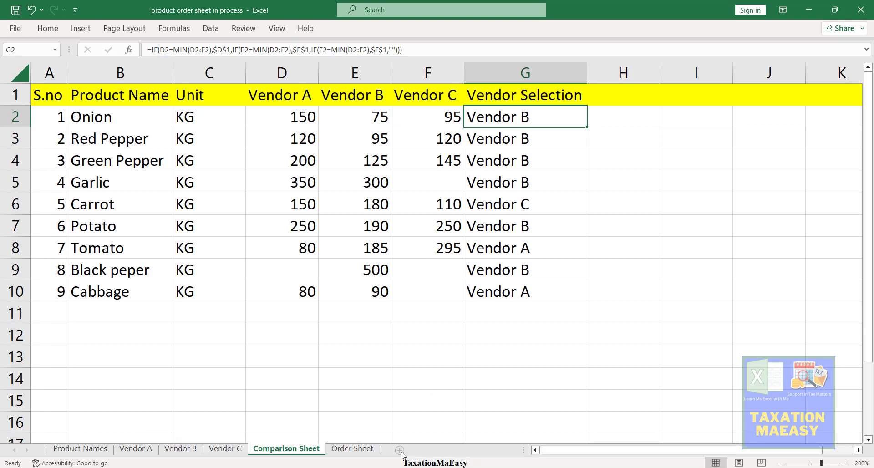
left_click(399, 450)
left_click(294, 455)
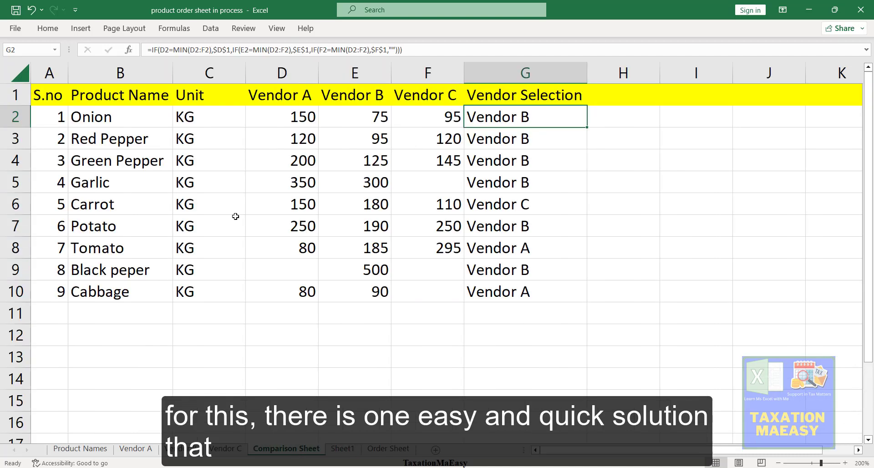
Create a PivotTable from range A1:G15 of the Comparison Sheet, placed on a new worksheet.
left_click(64, 96)
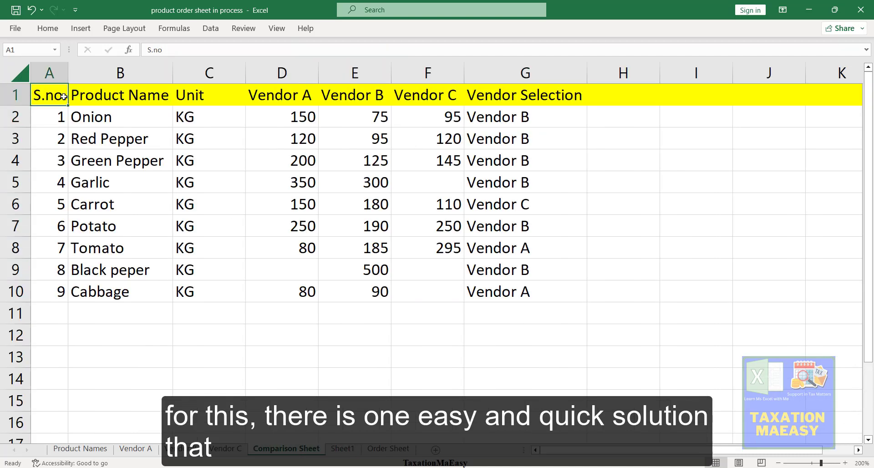
key("shift+Right")
key("shift+Right")
key("shift+Right")
key("shift+Right")
key("shift+Right")
key("shift+Right")
key("shift+Down")
key("shift+Down")
key("shift+Down")
key("shift+Down")
key("shift+Down")
key("shift+Down")
key("shift+Down")
key("shift+Down")
key("shift+Down")
key("shift+Down")
key("shift+Down")
key("shift+Down")
key("shift+Down")
key("shift+Down")
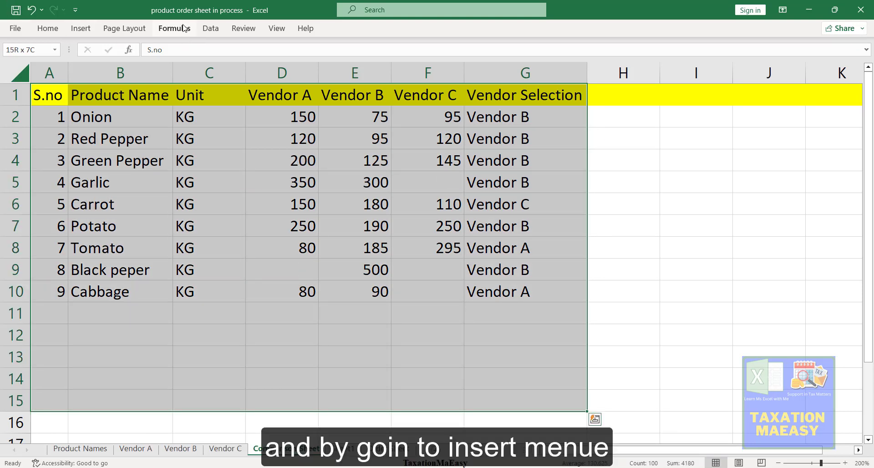
left_click(82, 30)
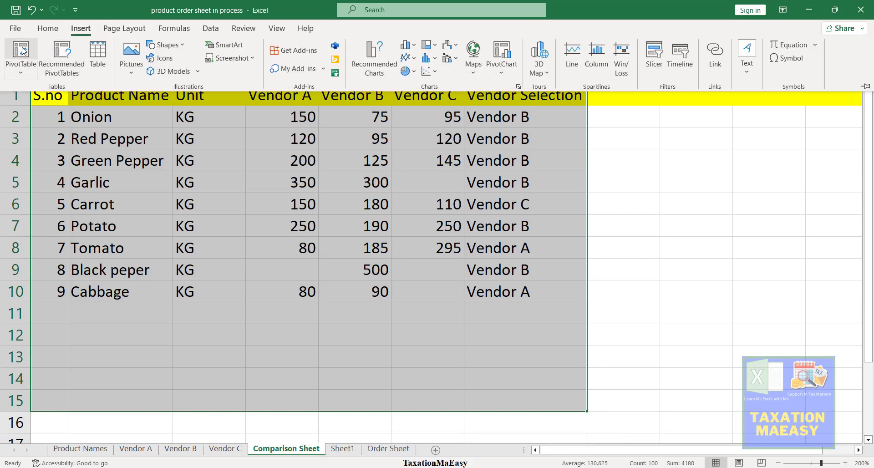
left_click(23, 50)
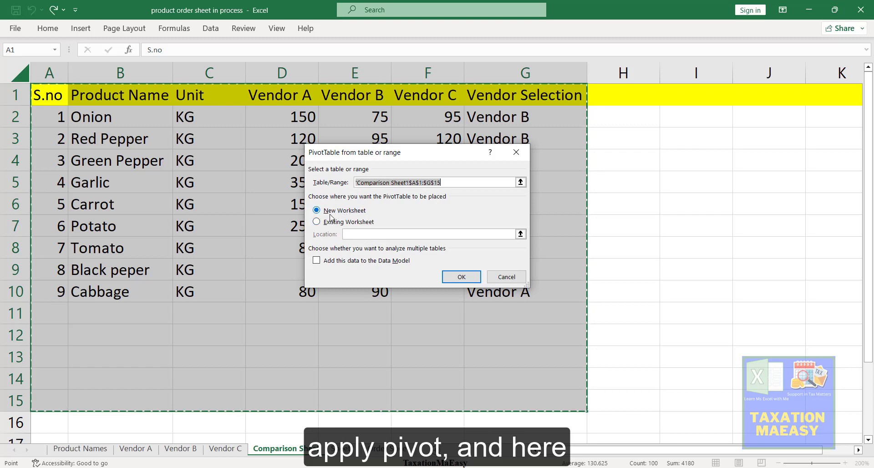
left_click(456, 278)
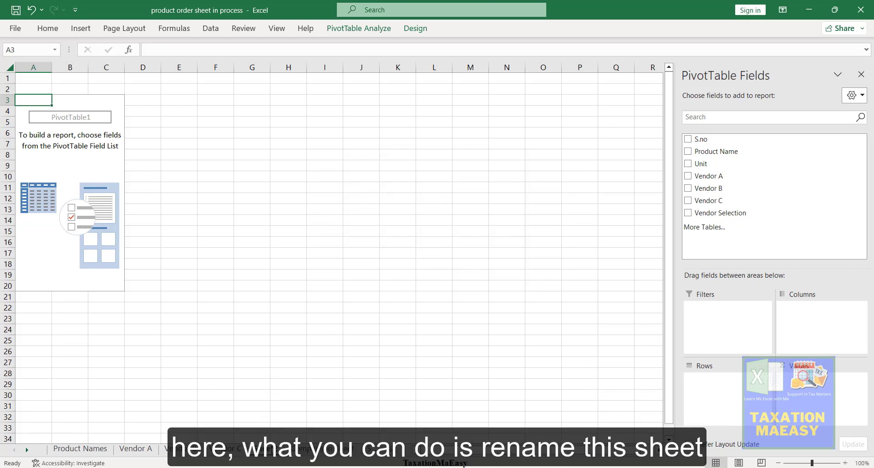
Rename the new PivotTable worksheet as Final Order Sheet.
double_click(272, 449)
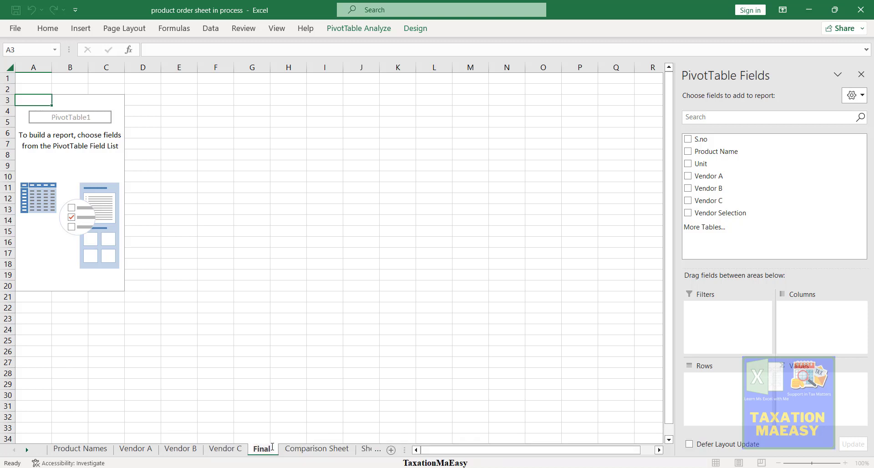
key("Return")
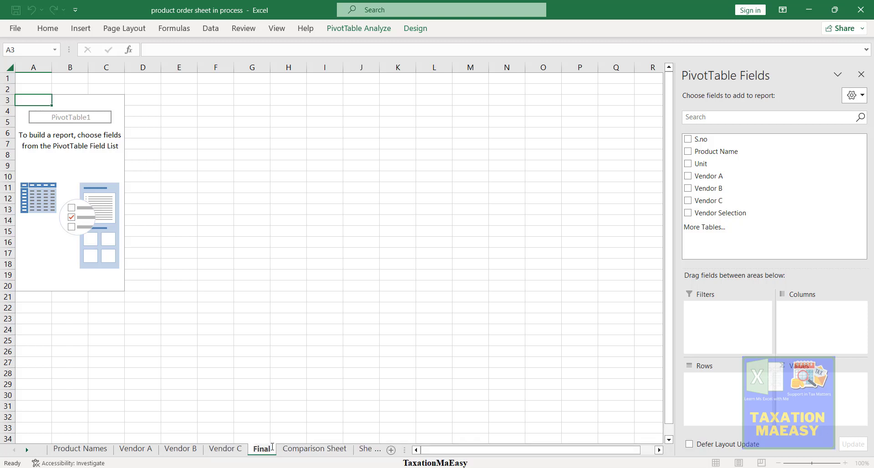
double_click(271, 447)
left_click(272, 447)
type("Order Shhe")
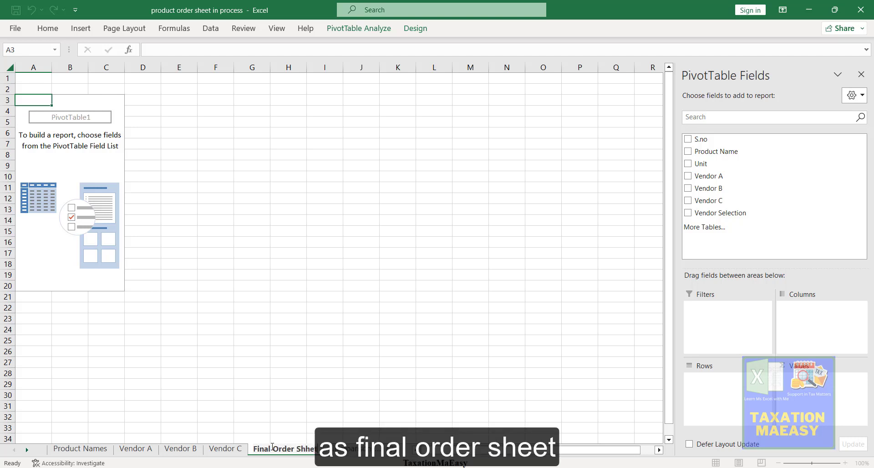
key("BackSpace")
key("BackSpace")
type("ee")
key("Return")
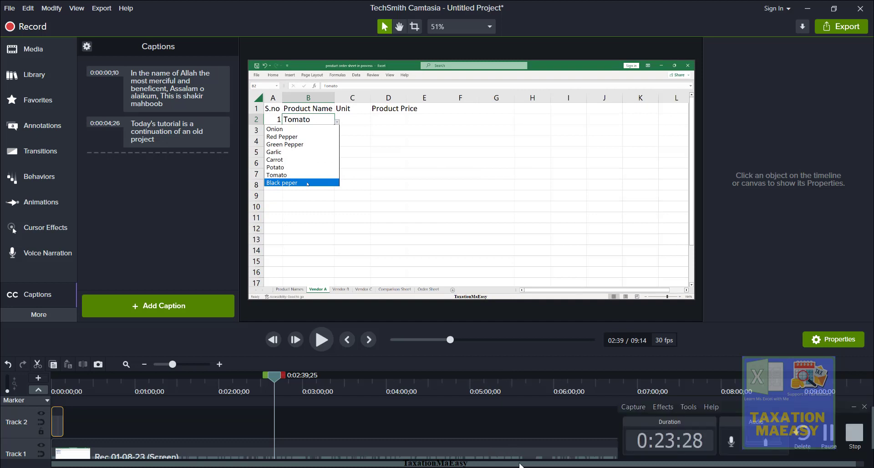
Review the vendor comparison table alongside the Sheet1 and Order Sheet worksheets.
left_click(829, 435)
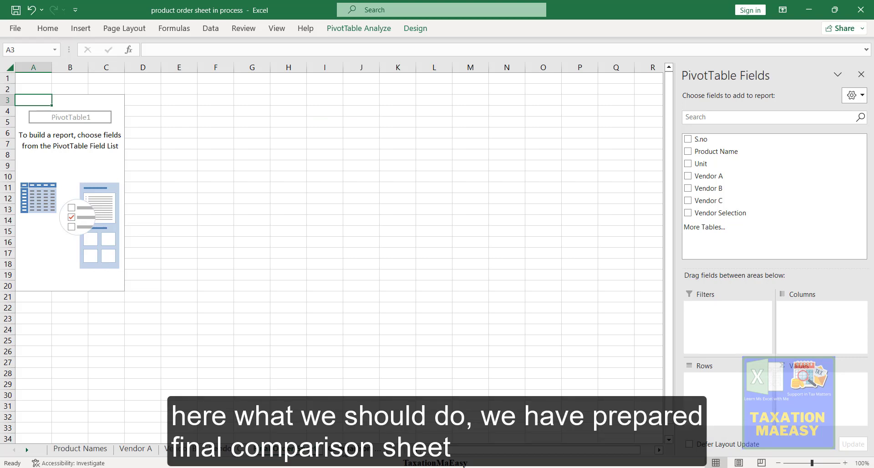
key("ctrl+z")
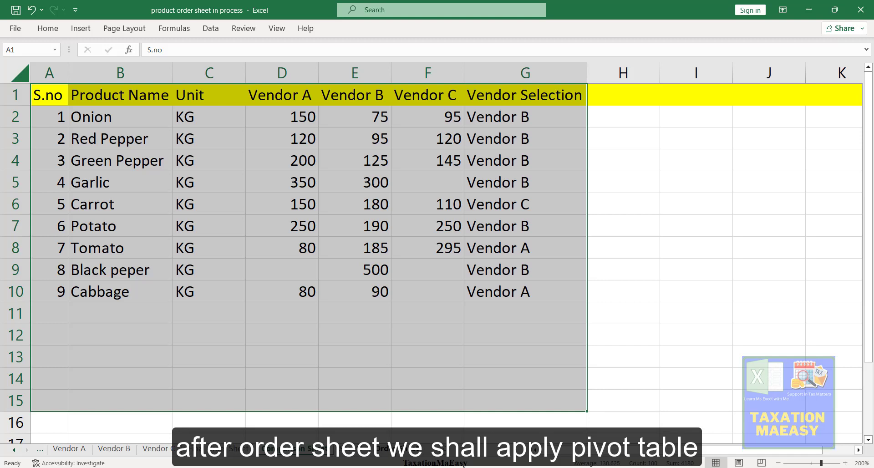
key("shift+F11")
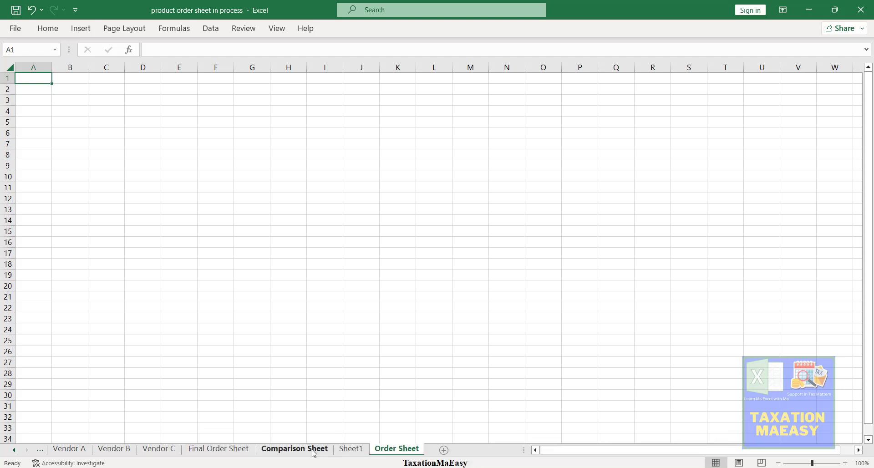
left_click(295, 448)
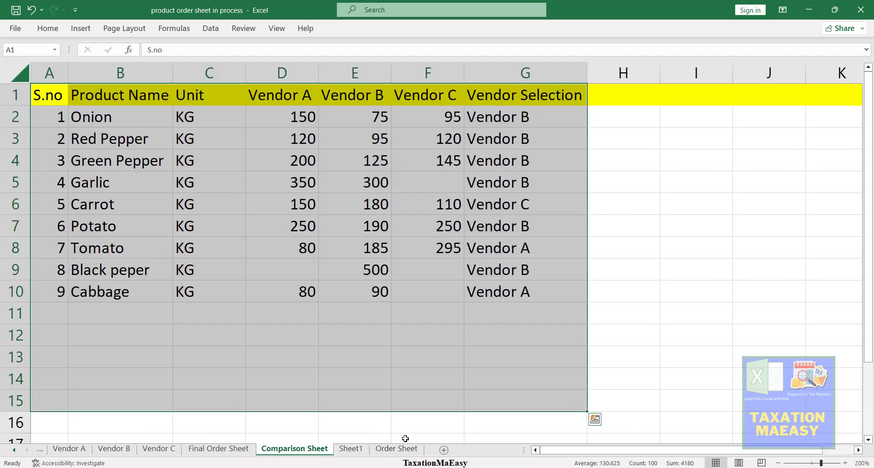
left_click(396, 449)
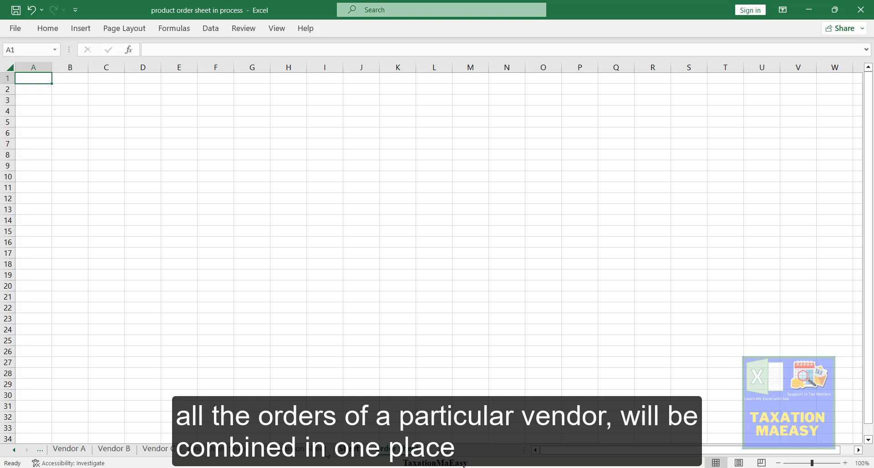
left_click(296, 450)
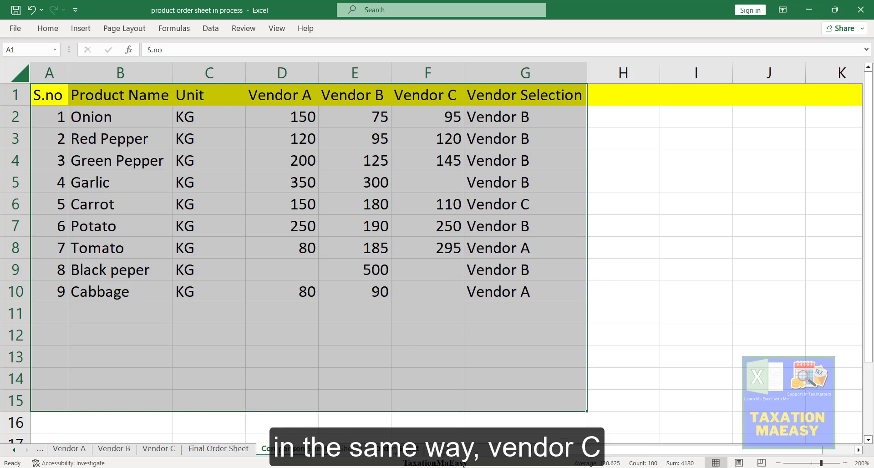
left_click(357, 449)
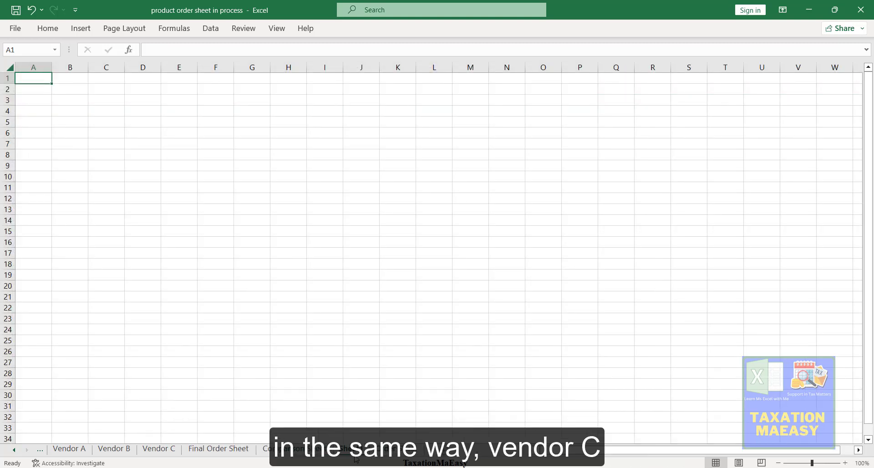
left_click(385, 452)
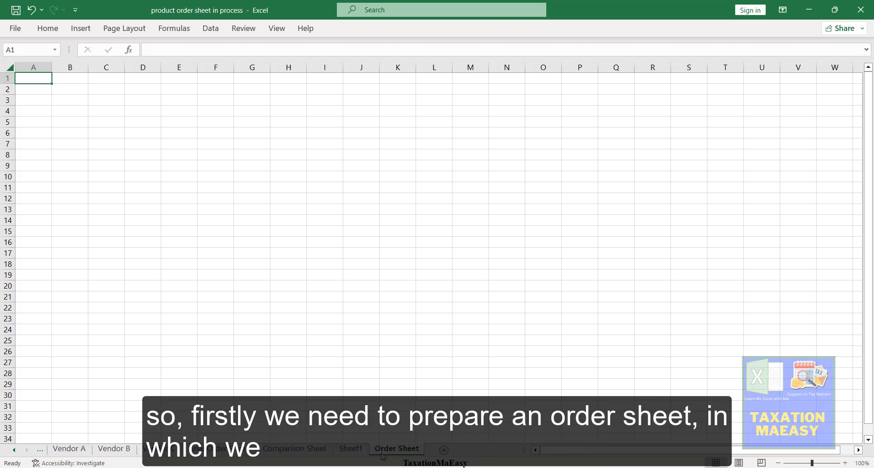
Copy the S.no, Product Name and Unit headings from the Comparison Sheet into row 1 of the Order Sheet, starting at A1.
left_click(295, 447)
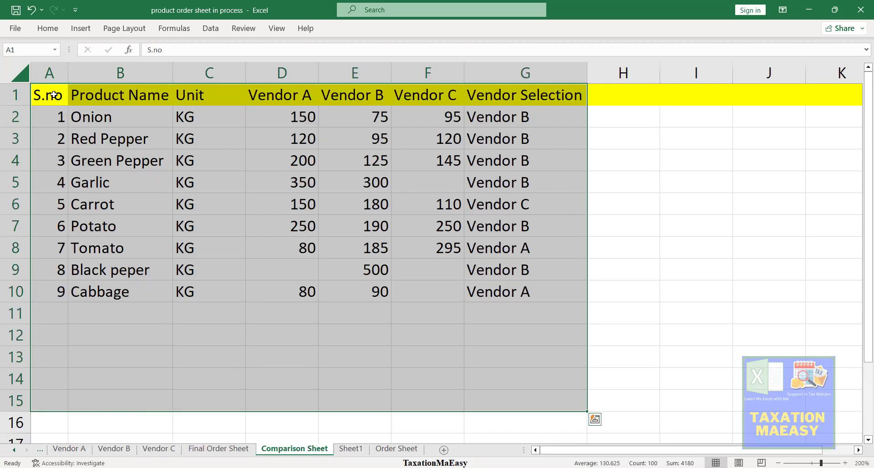
left_click(54, 95)
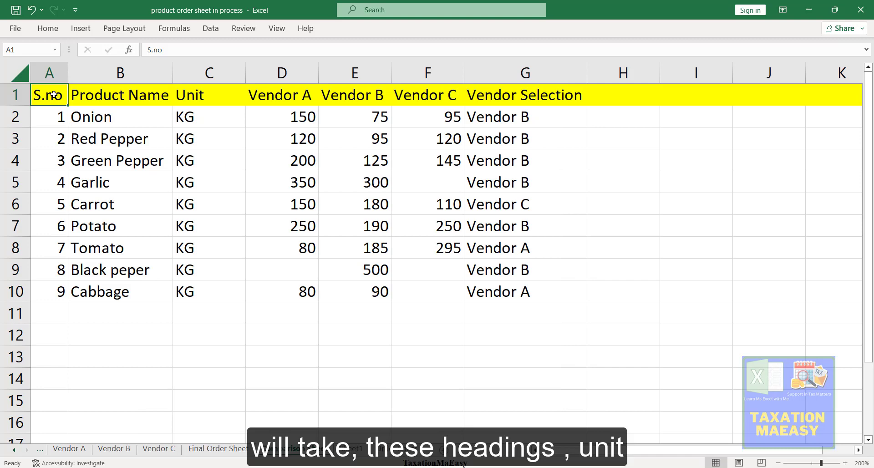
key("shift+Right")
key("shift+Right")
key("ctrl+c")
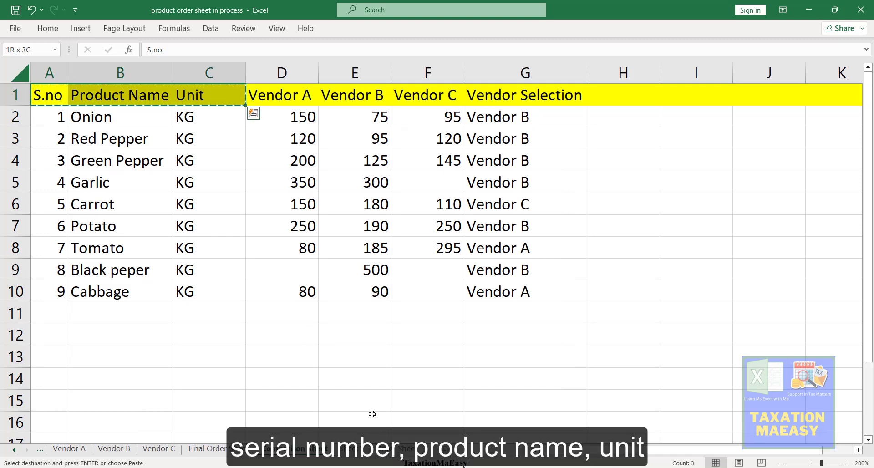
left_click(406, 450)
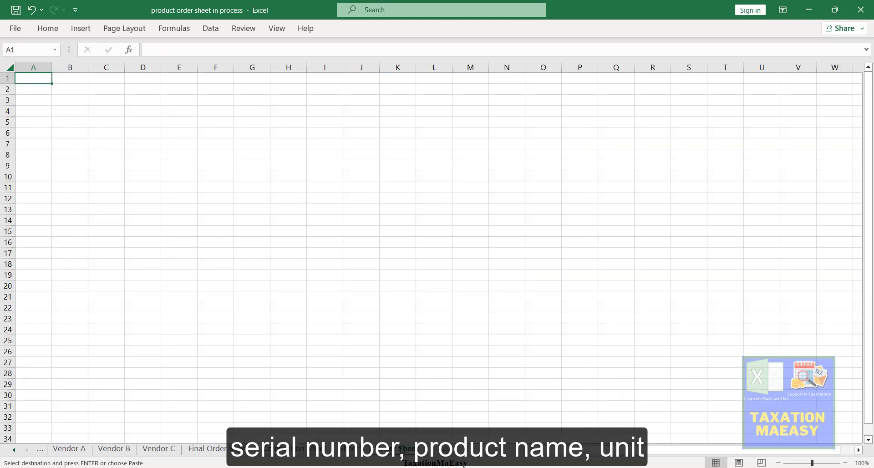
key("ctrl+v")
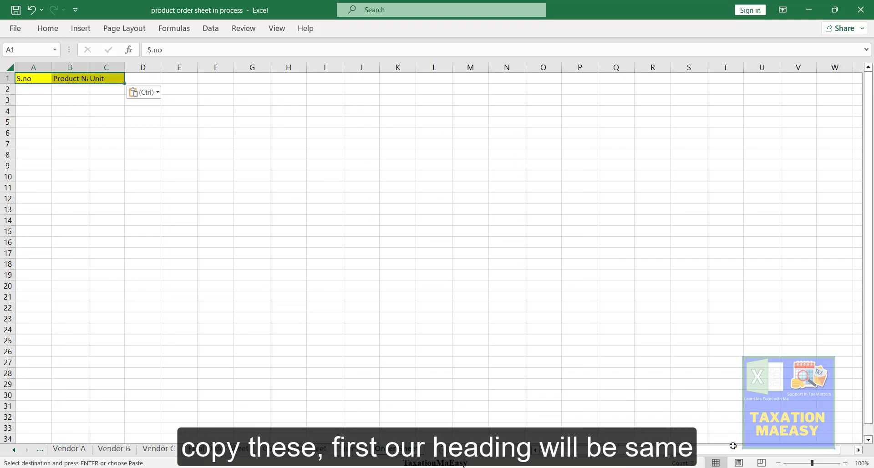
Fit the width of column B on the Order Sheet to its Product Name heading.
left_click(845, 463)
left_click(846, 463)
left_click(846, 463)
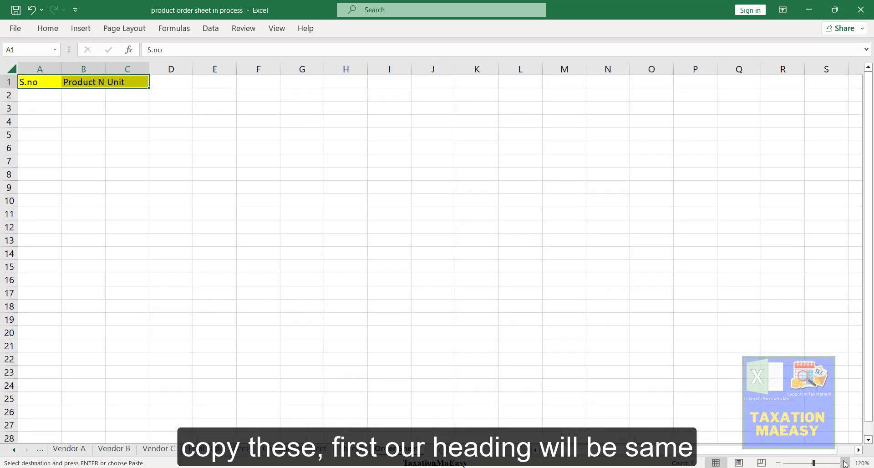
left_click(845, 463)
left_click(845, 463)
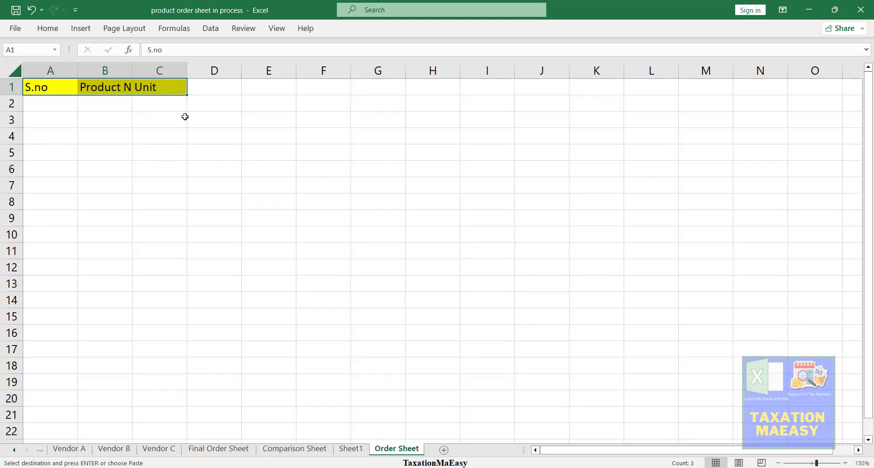
double_click(137, 66)
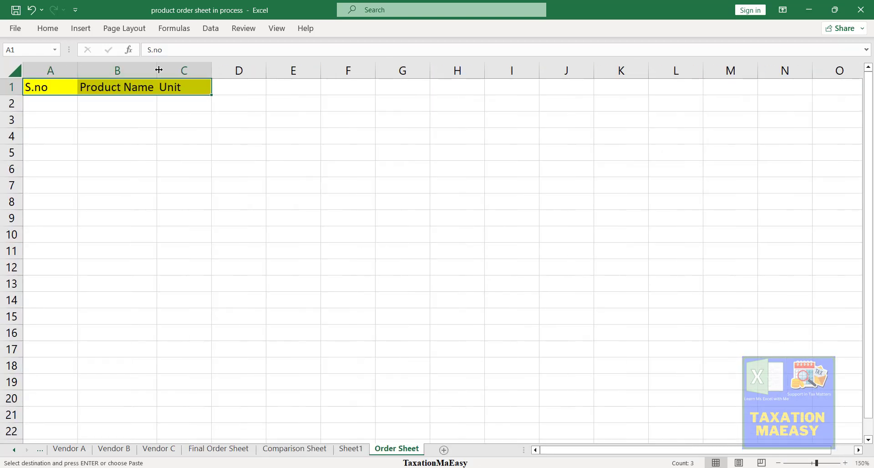
Enter the heading "Vendor Name" in cell D1 of the Order Sheet.
left_click(180, 90)
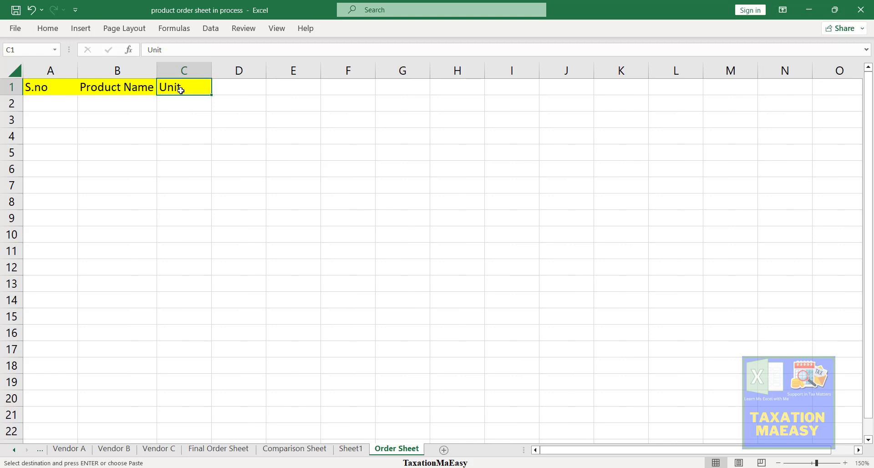
left_click(239, 89)
type("v")
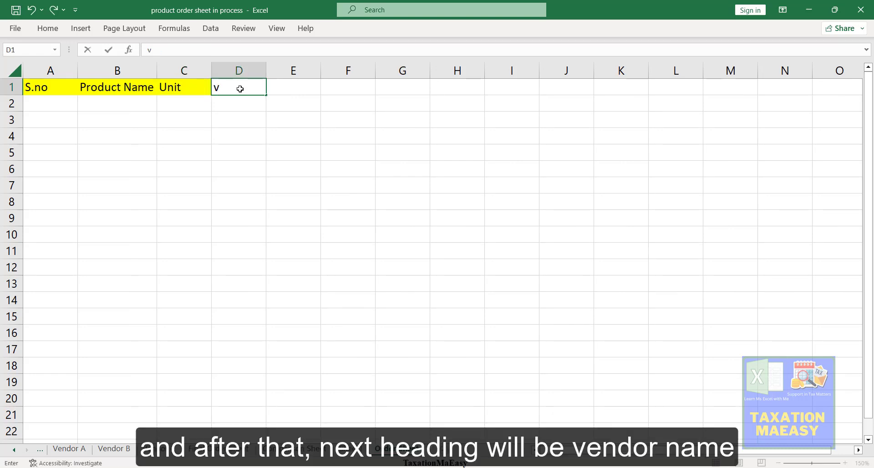
key("BackSpace")
type("Vend")
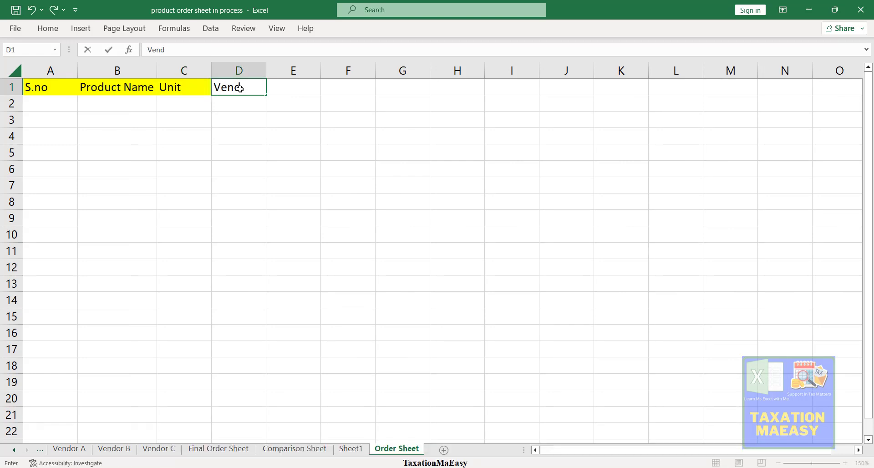
type("or")
type(" Na")
key("BackSpace")
type("Name")
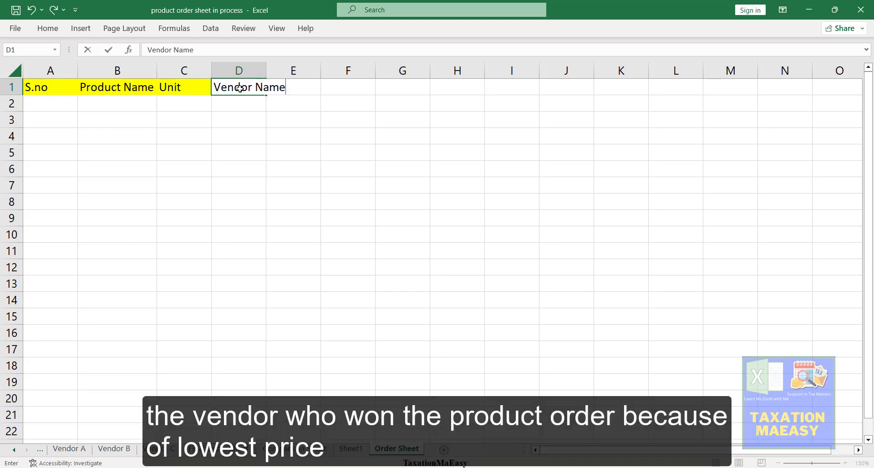
key("Return")
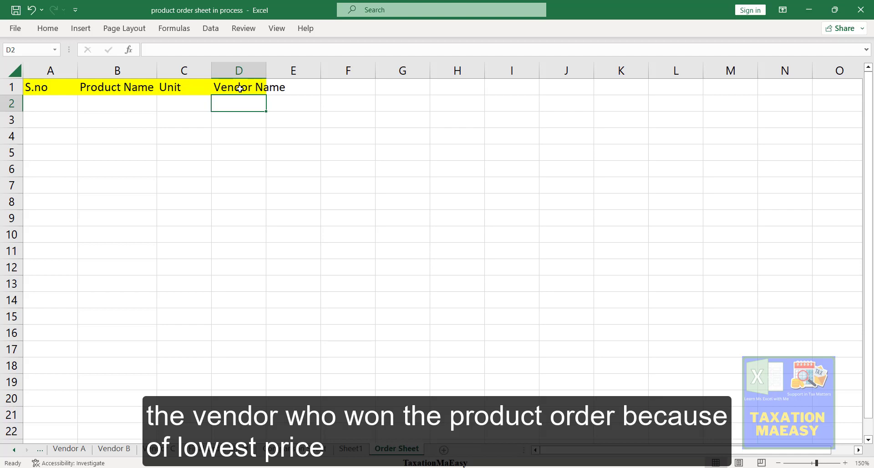
Enter the heading "Vendor Price" in cell E1 of the Order Sheet.
key("Up")
key("Right")
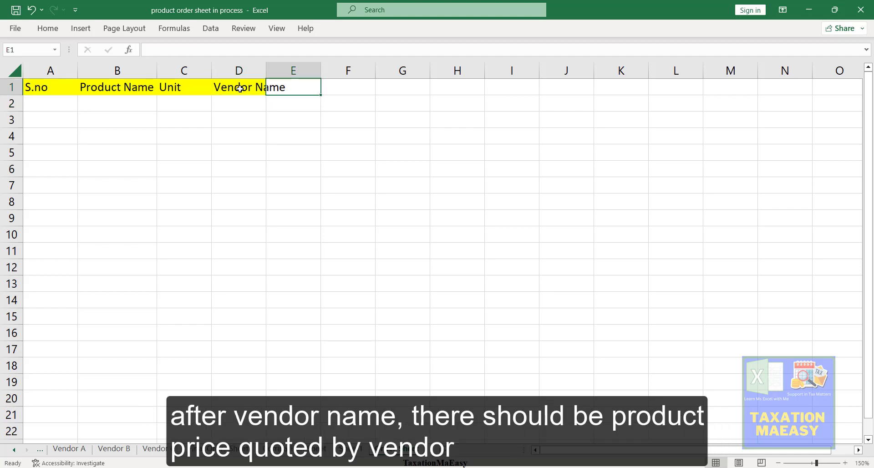
type("V")
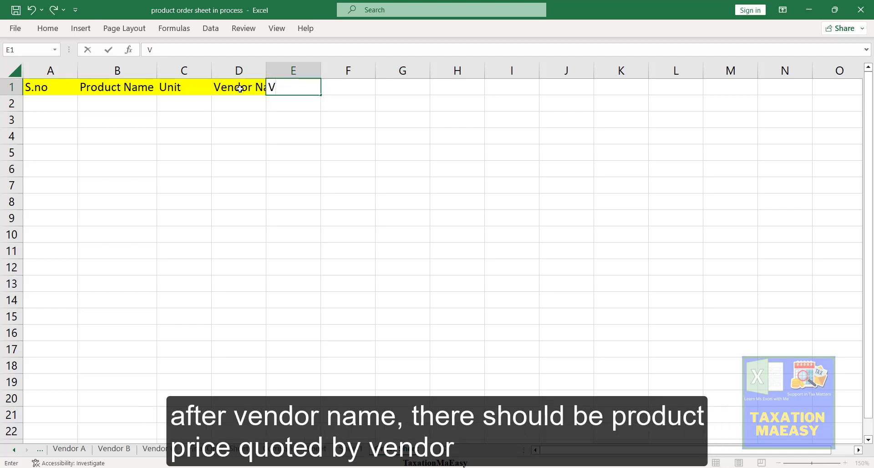
type("endor")
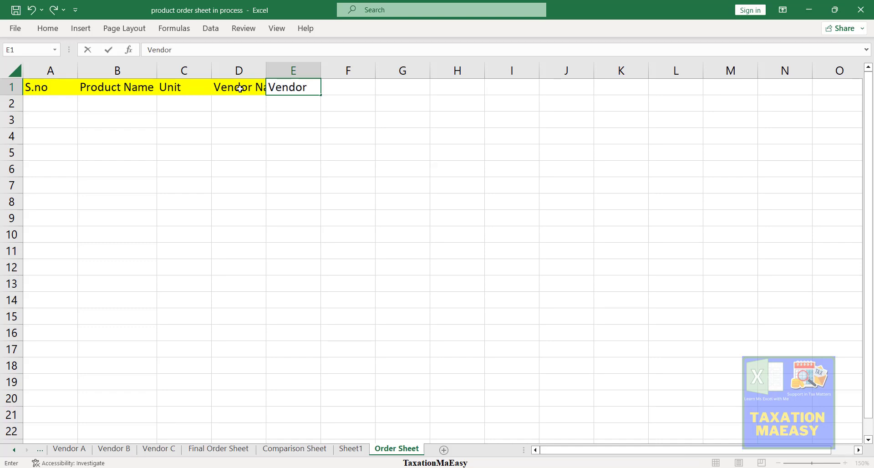
type(" Price")
key("Tab")
Enter the headings "Order Quantity" in cell F1 and "Order Number" in cell G1.
type("O")
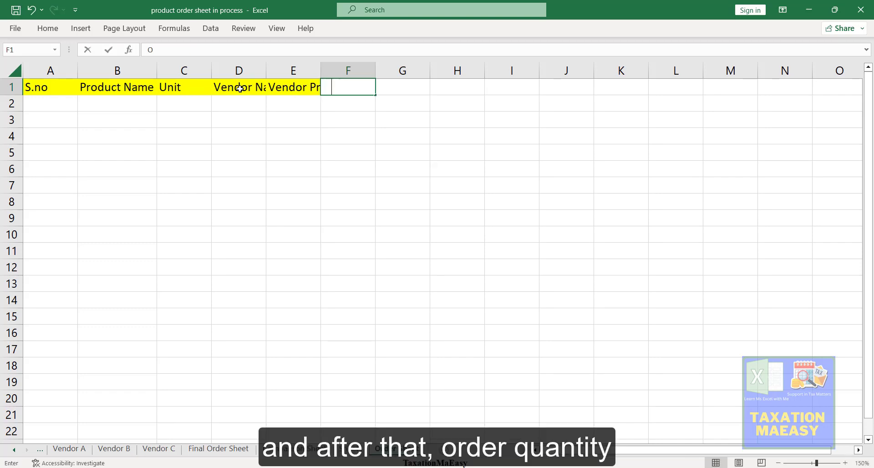
type("rder Qui")
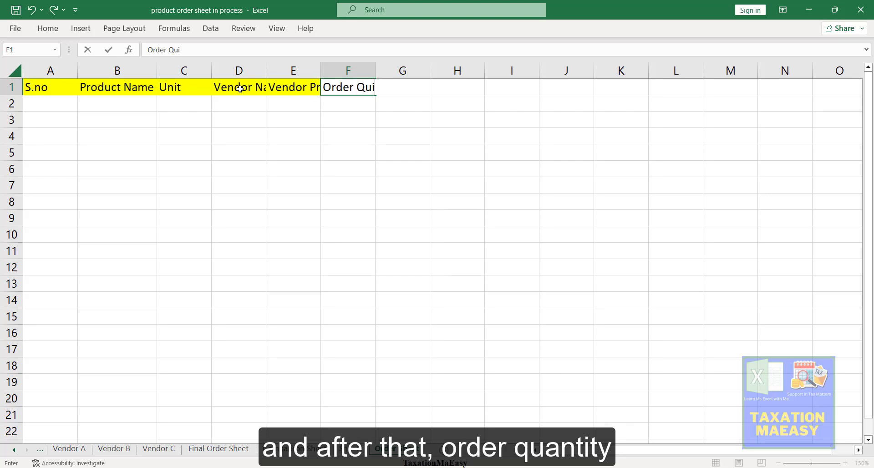
key("BackSpace")
type("antity")
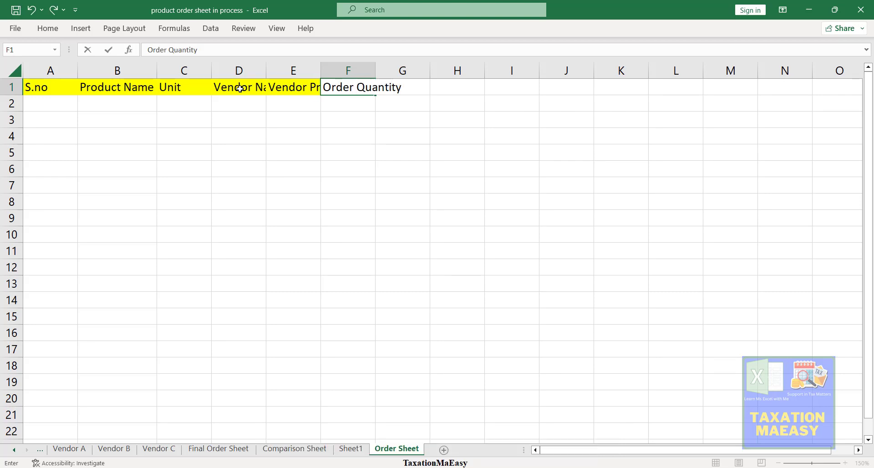
key("Tab")
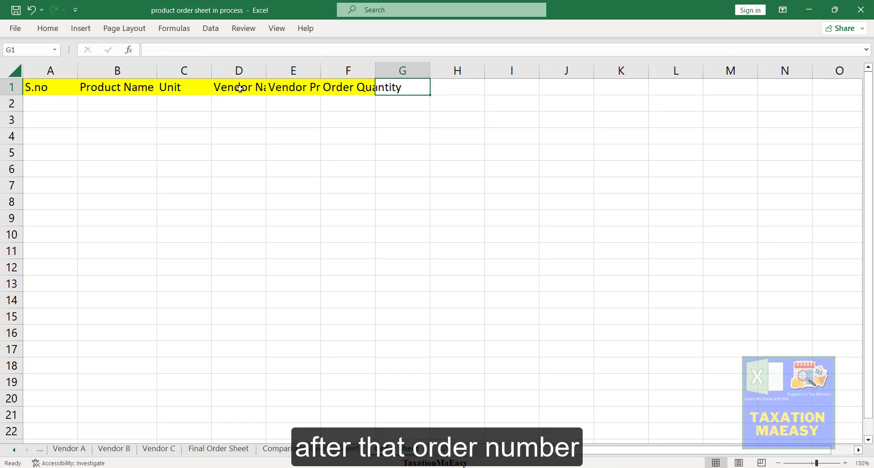
type("Order ")
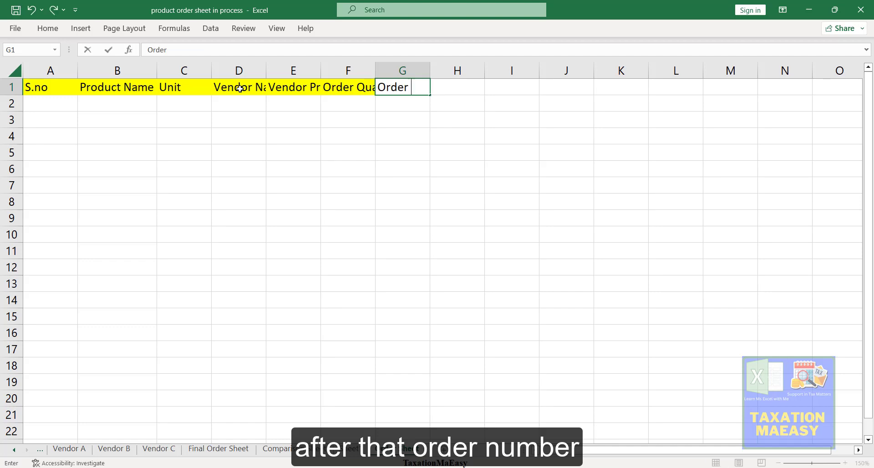
type("Number")
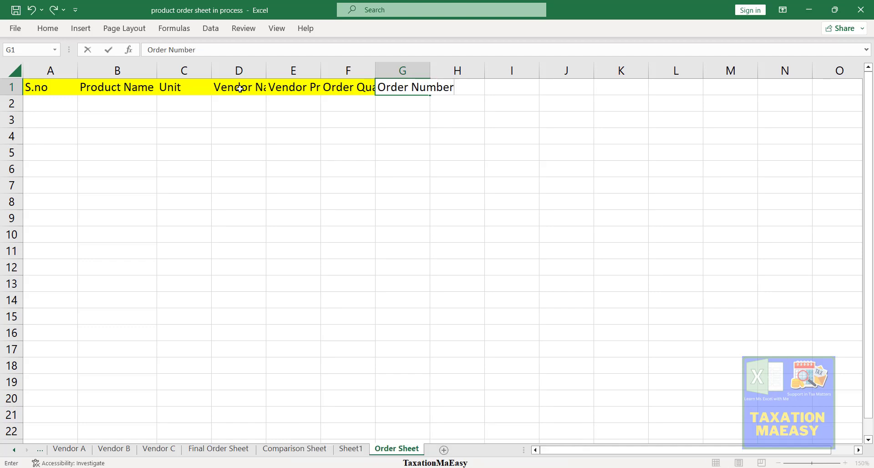
key("Return")
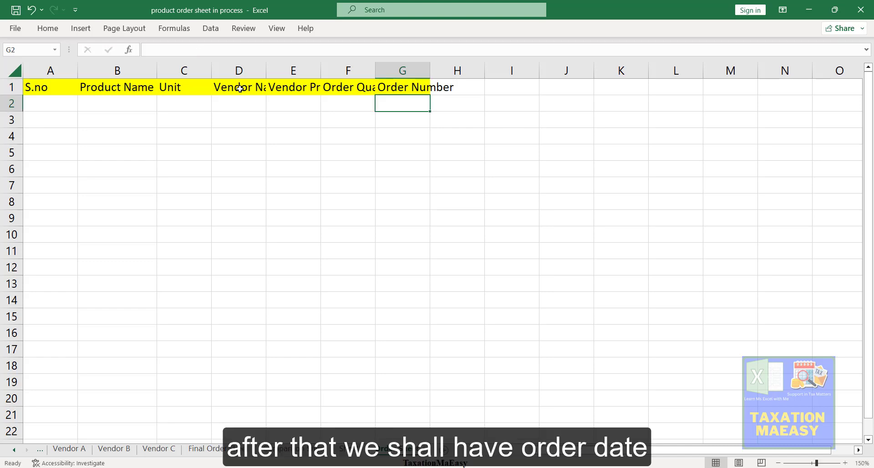
Enter the heading "Order" in cell H1.
key("Up")
key("Right")
type("Order")
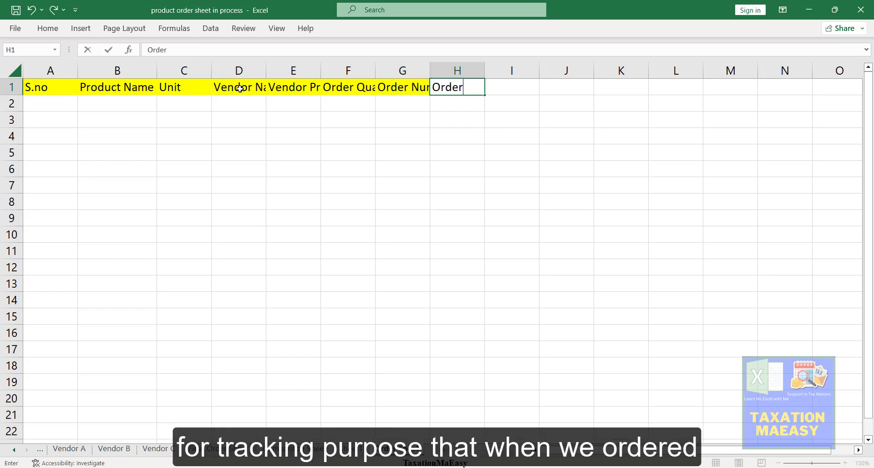
key("Return")
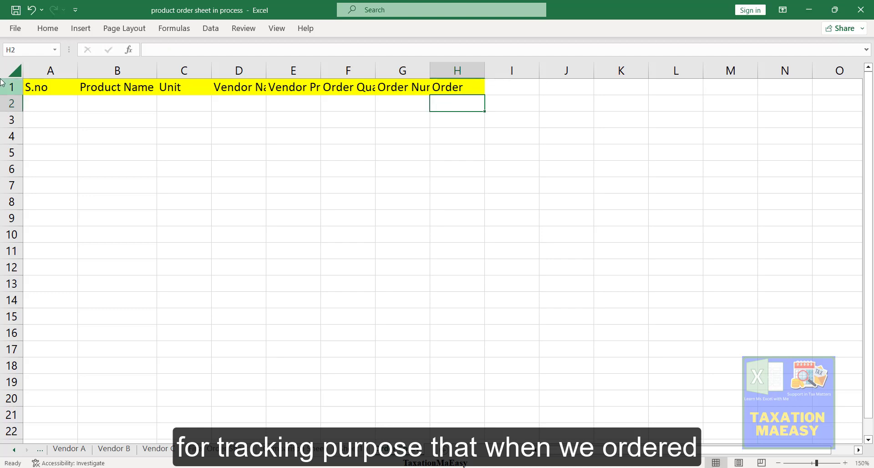
Fit the widths of all Order Sheet columns to their row 1 headings.
left_click(10, 68)
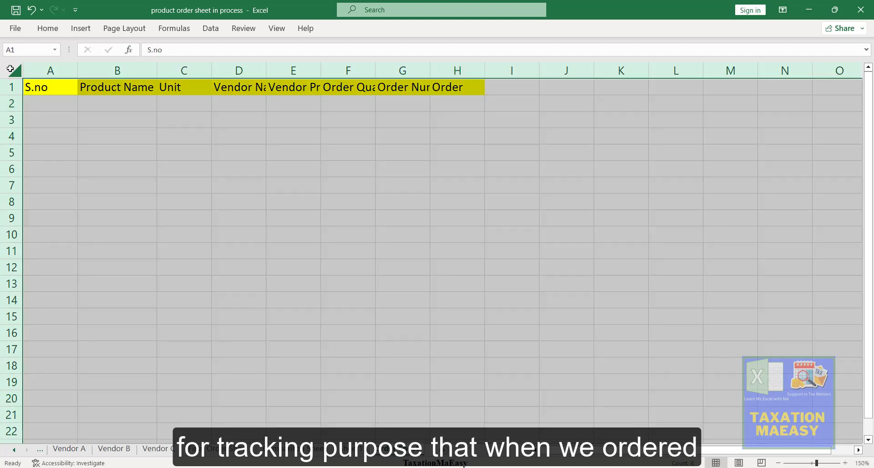
left_click_drag(378, 71, 378, 71)
double_click(378, 71)
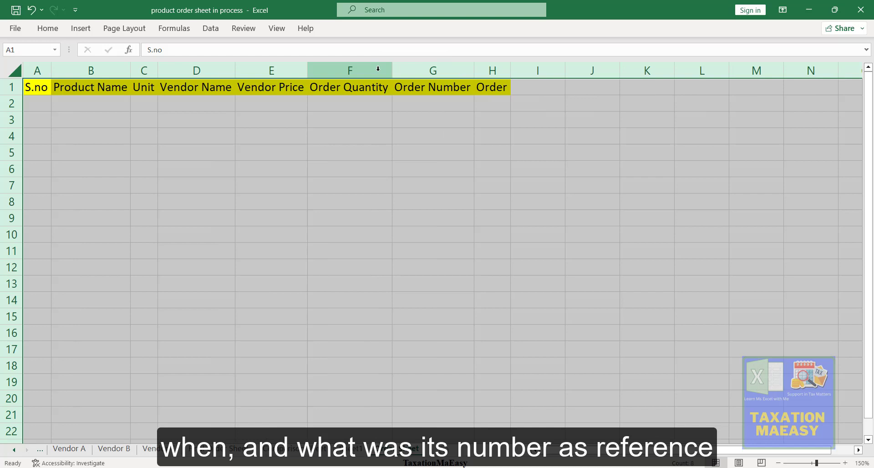
left_click(425, 96)
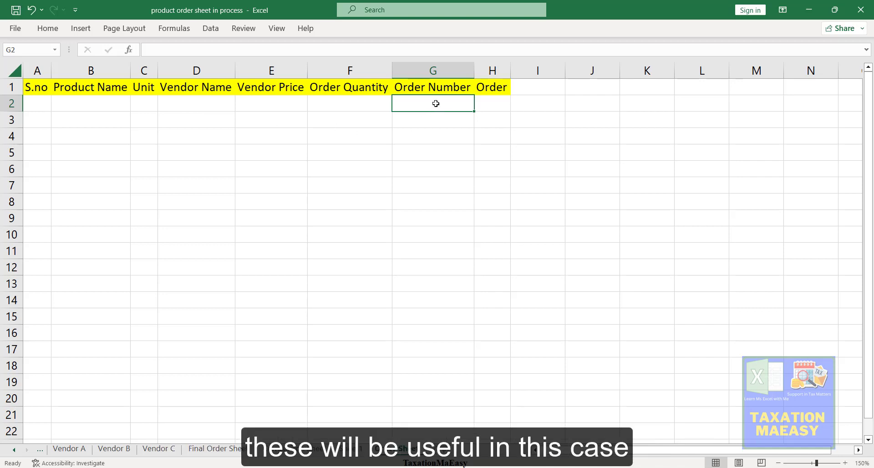
Enter the serial-number formula =IF(B2="","",ROW(A2)-1) in cell A2 and fill it down to A15.
left_click(44, 106)
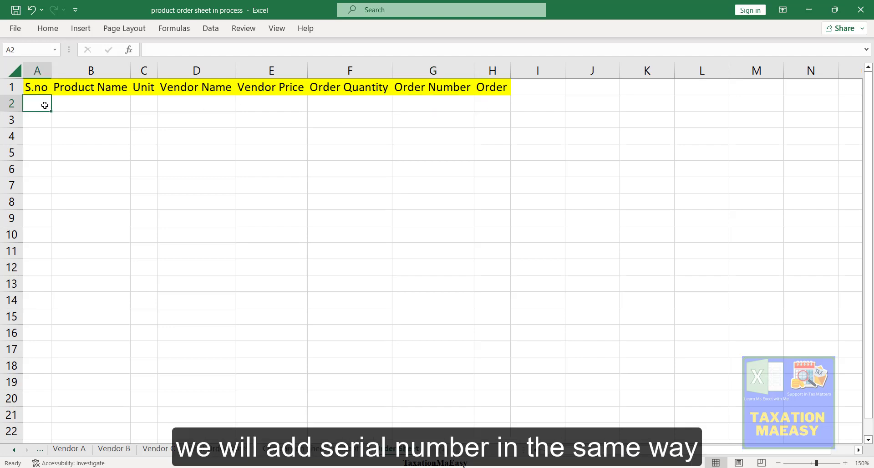
type("=if")
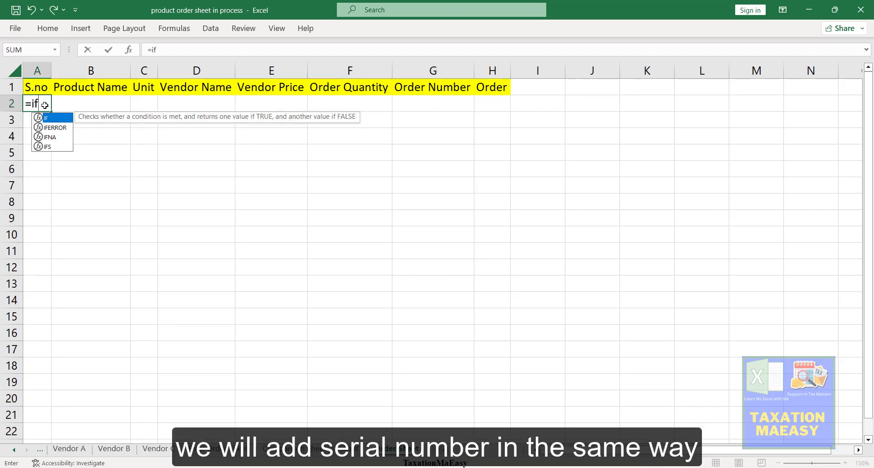
key("Tab")
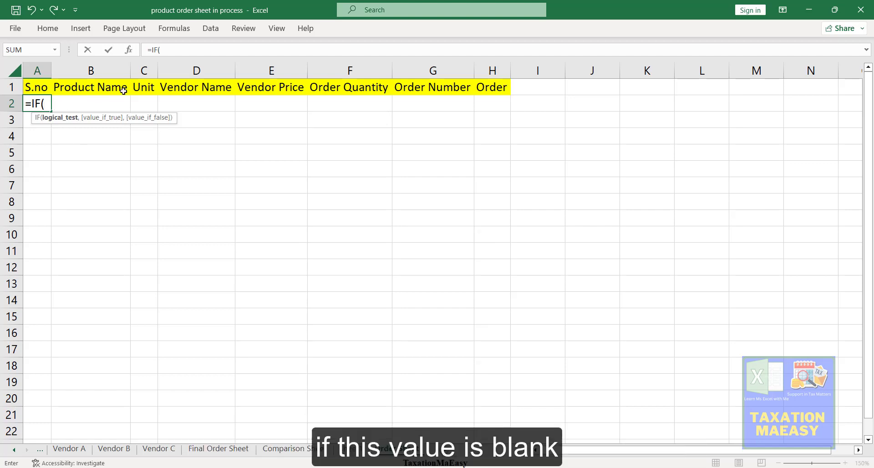
type("b")
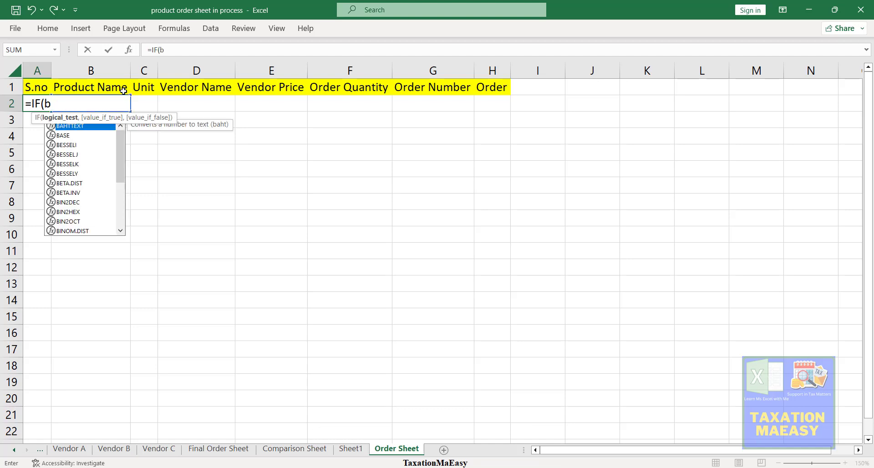
type("2,")
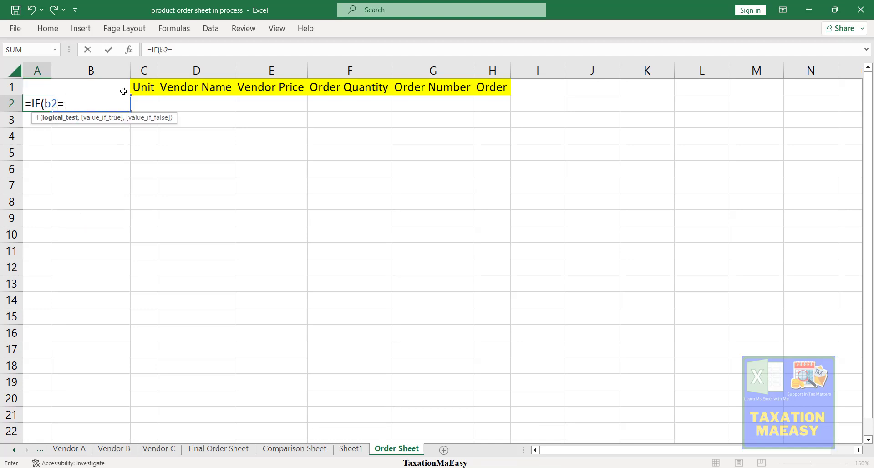
type("=\"\",\"\"")
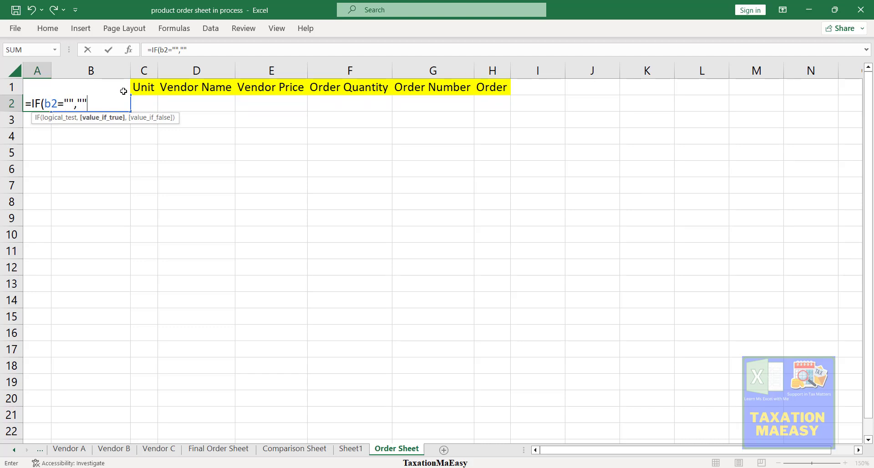
type(",a2")
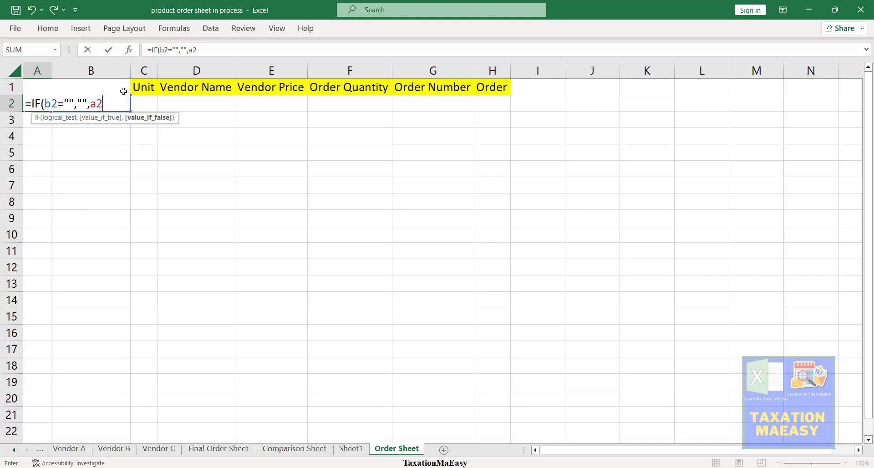
key("BackSpace")
key("BackSpace")
type("row")
key("Tab")
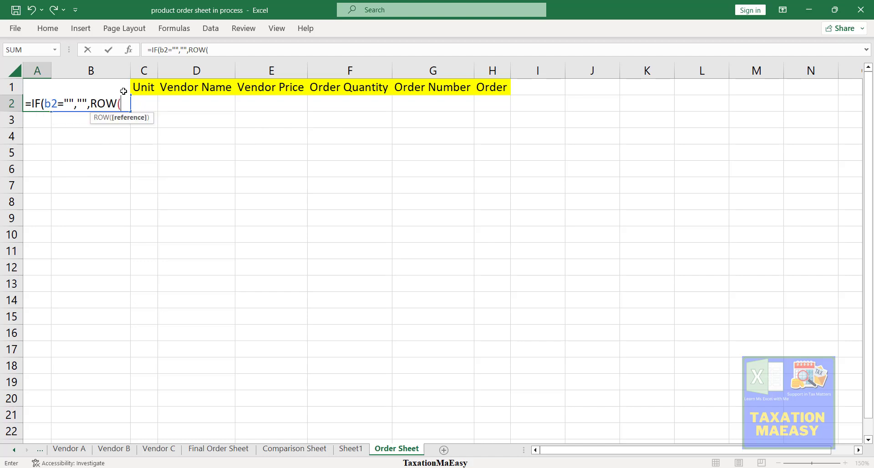
type("a2")
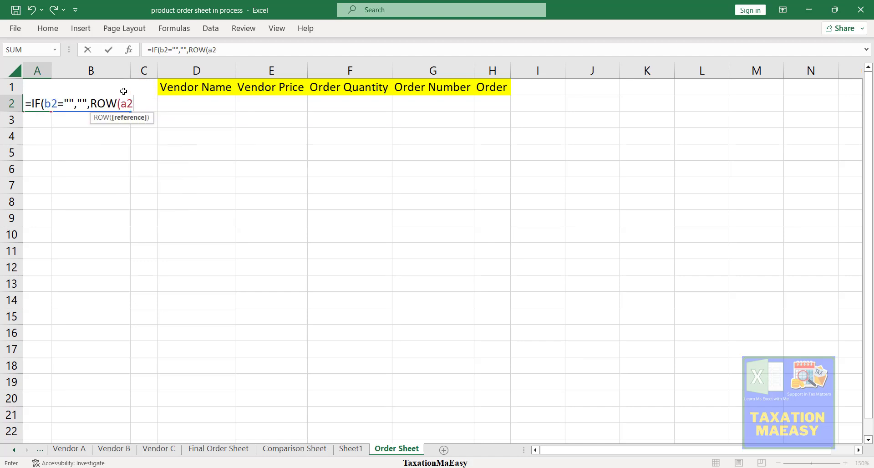
type("F)")
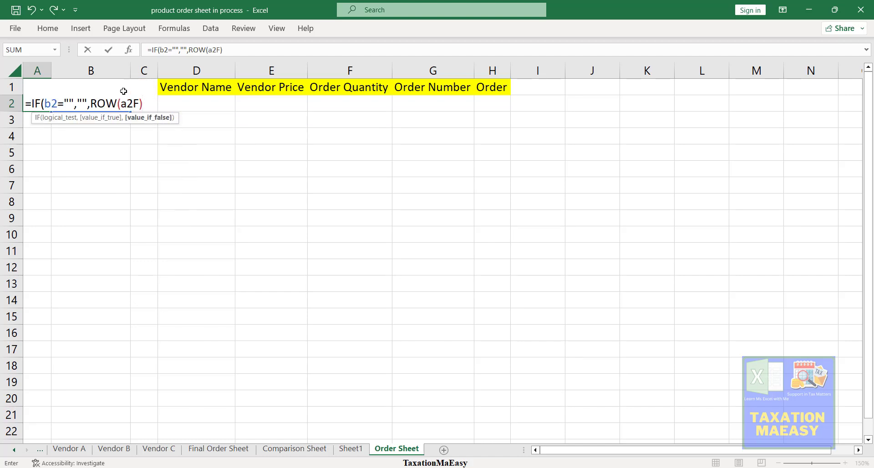
left_click(140, 104)
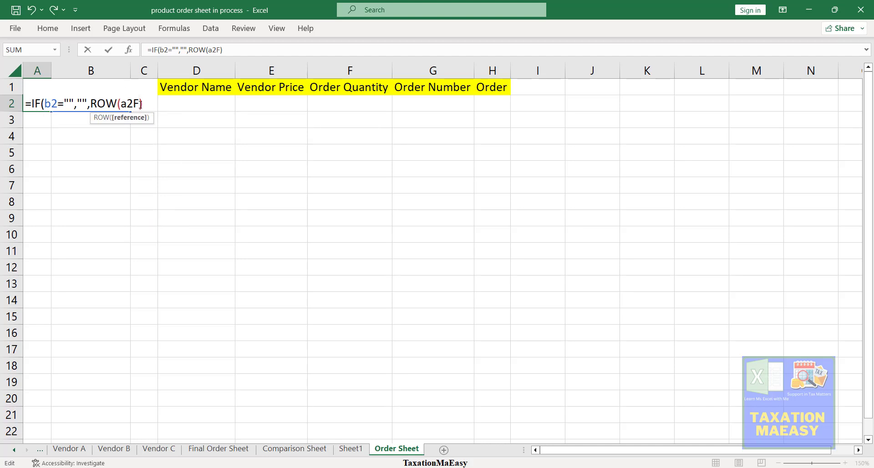
key("BackSpace")
left_click(143, 104)
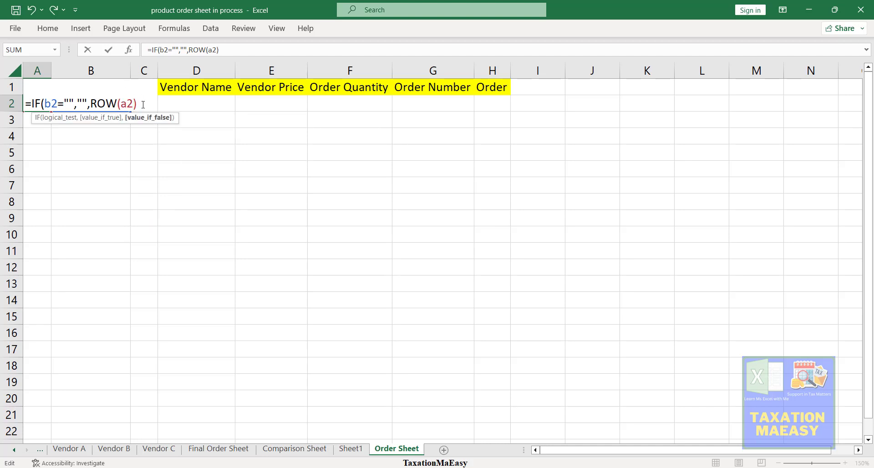
type("*1")
key("BackSpace")
key("BackSpace")
type("-1)")
key("Return")
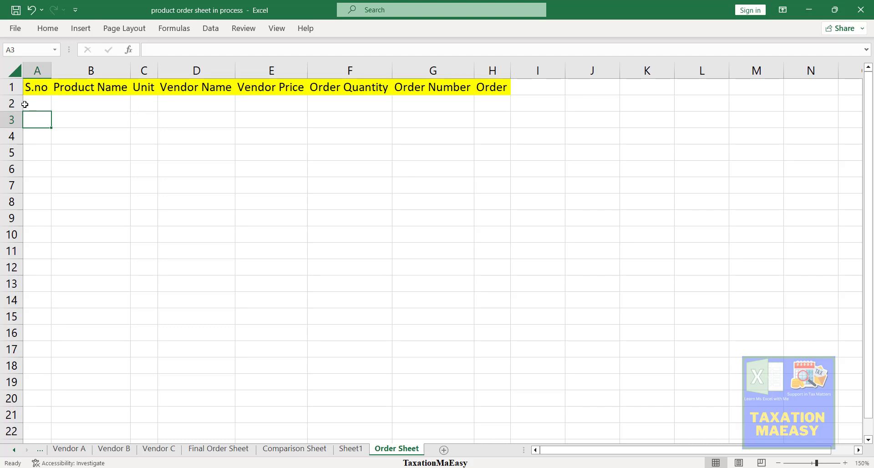
left_click_drag(31, 104, 48, 111)
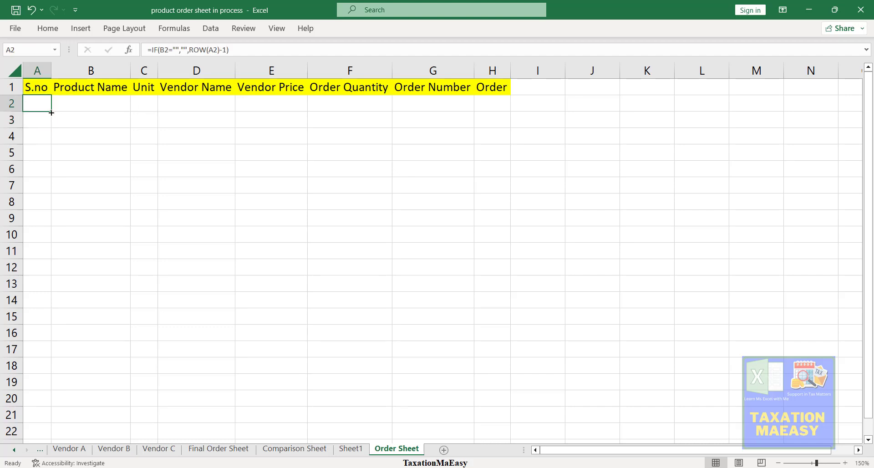
left_click_drag(52, 113, 44, 334)
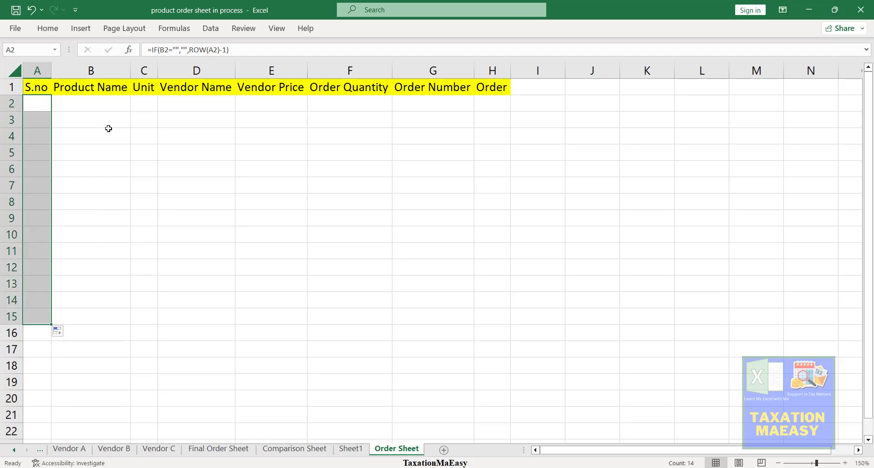
Start a data validation rule for the product name cells B2:B15 that allows values from a List.
left_click(105, 105)
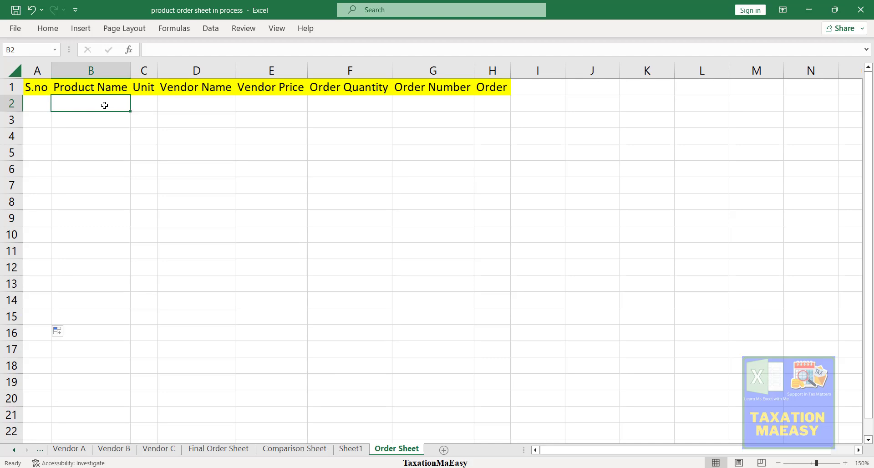
key("shift+Down")
key("shift+Down")
key("shift+Down")
key("shift+Down")
key("shift+Down")
key("shift+Down")
key("shift+Down")
key("shift+Down")
key("shift+Down")
key("shift+Down")
key("shift+Down")
key("shift+Down")
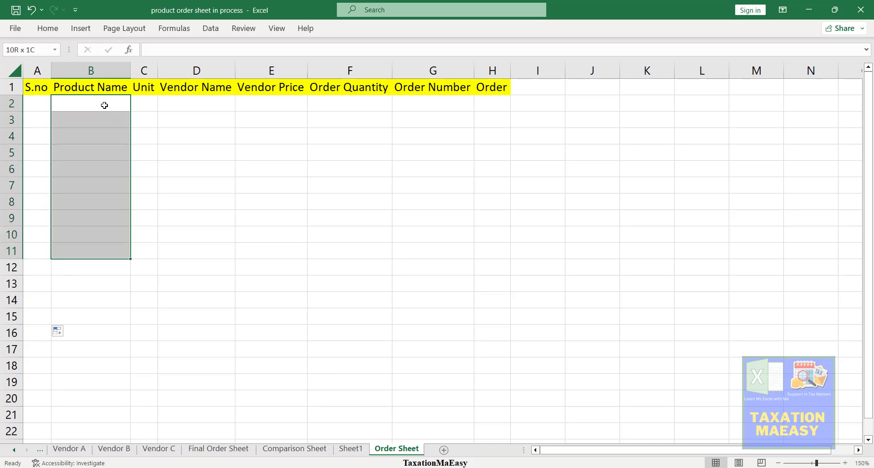
key("shift+Down")
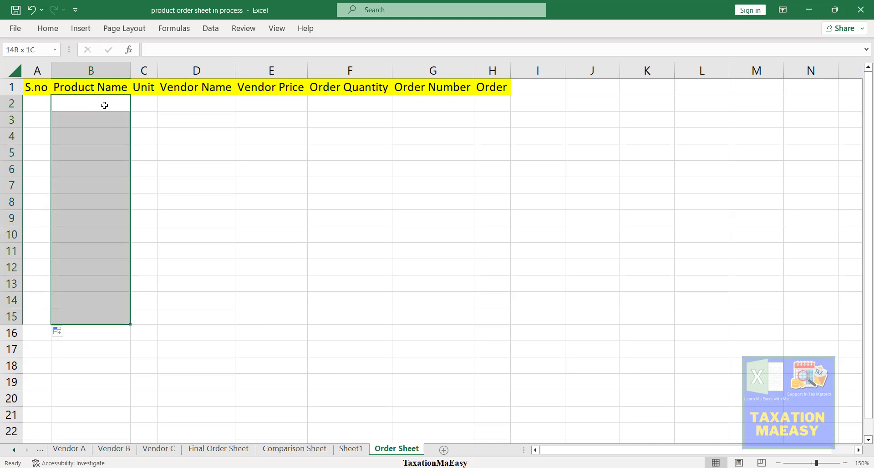
left_click(212, 29)
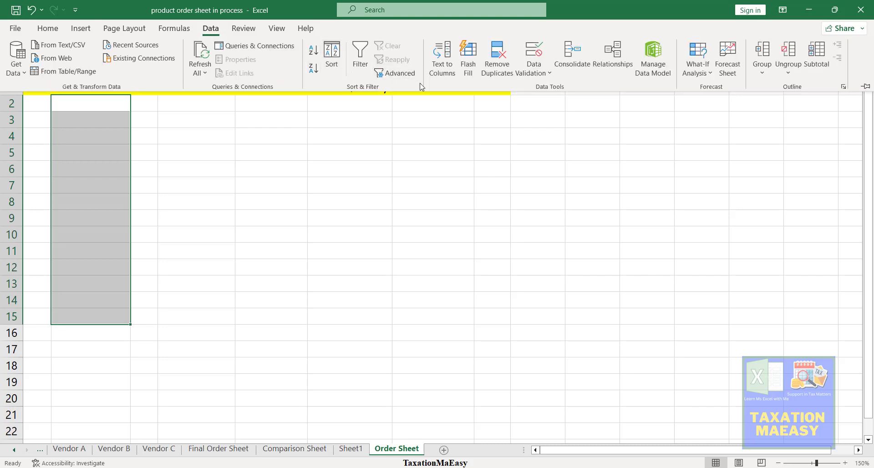
left_click(536, 74)
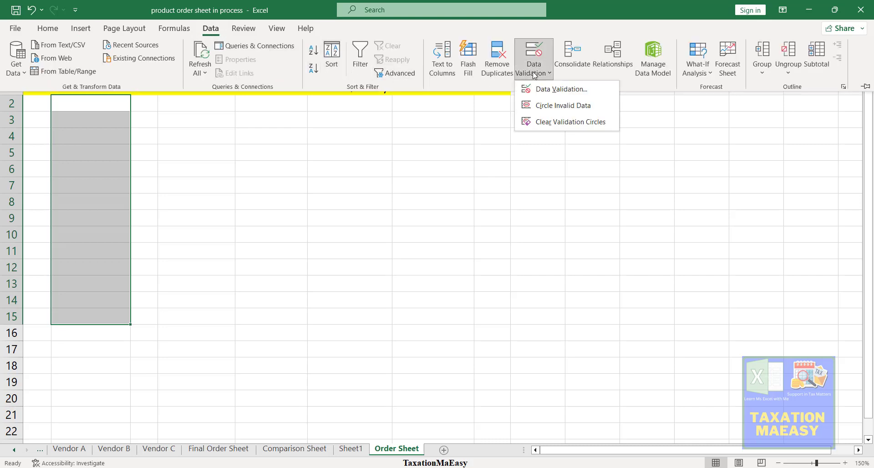
left_click(545, 90)
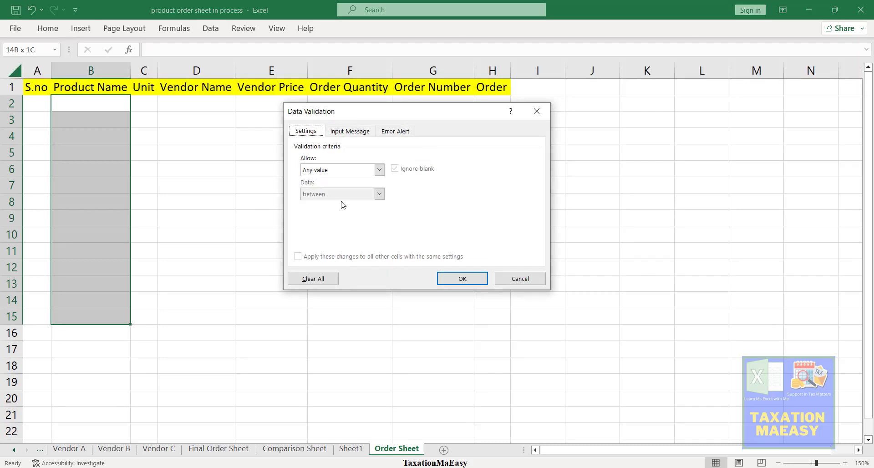
left_click(330, 175)
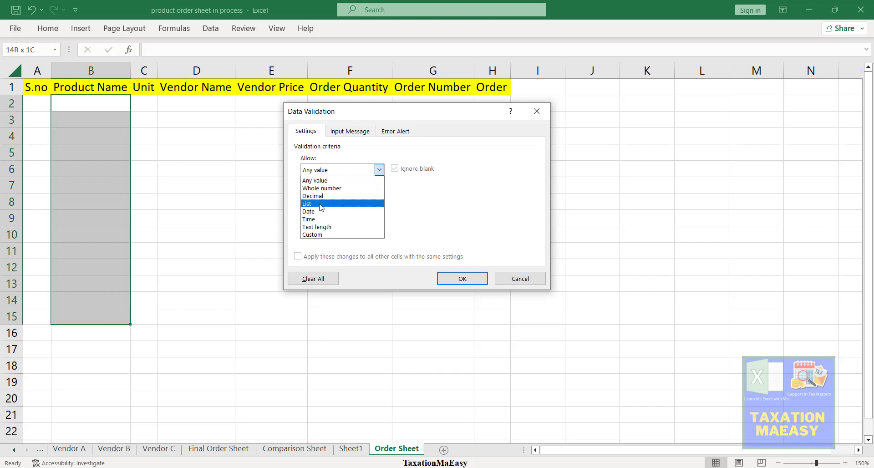
left_click(320, 205)
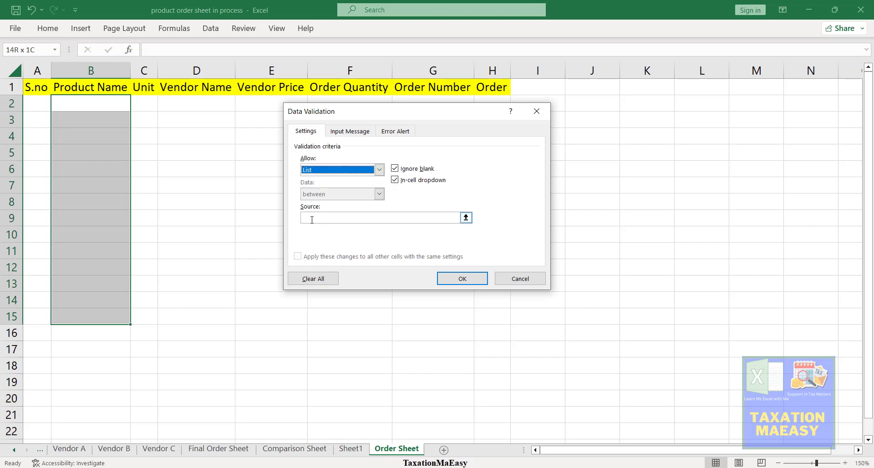
Set the validation list source to ='Product Names'!$B$2:$B$10 and apply the rule.
left_click(312, 218)
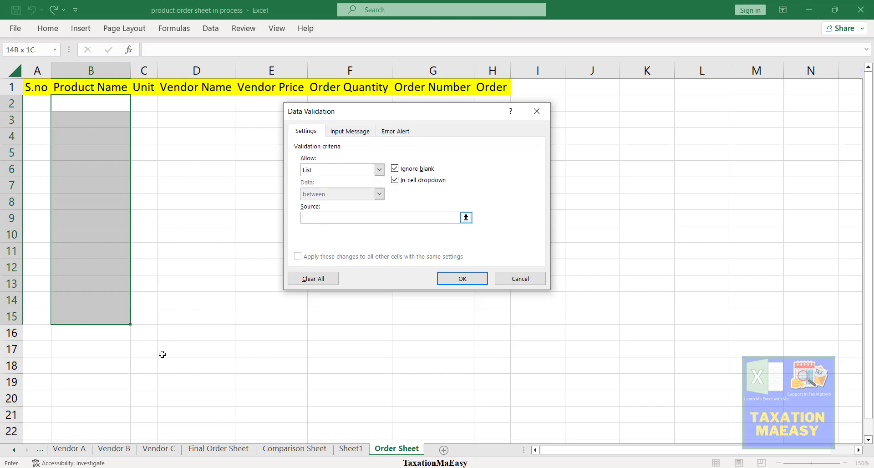
left_click(14, 450)
left_click(89, 450)
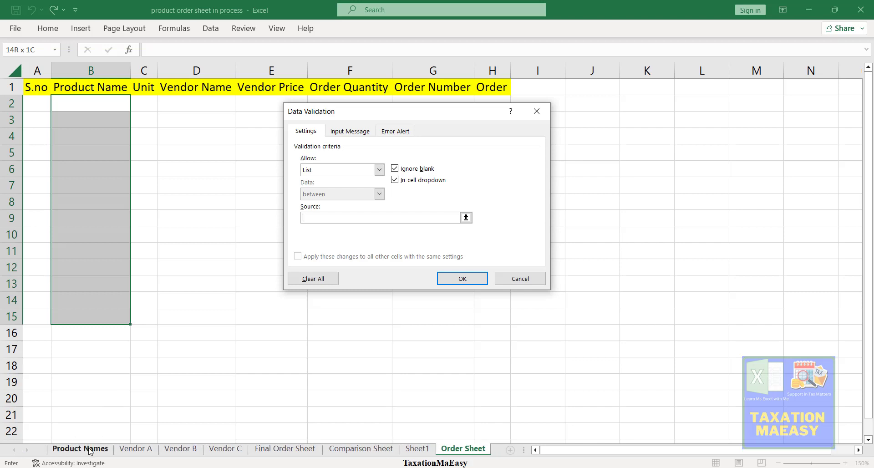
left_click(75, 88)
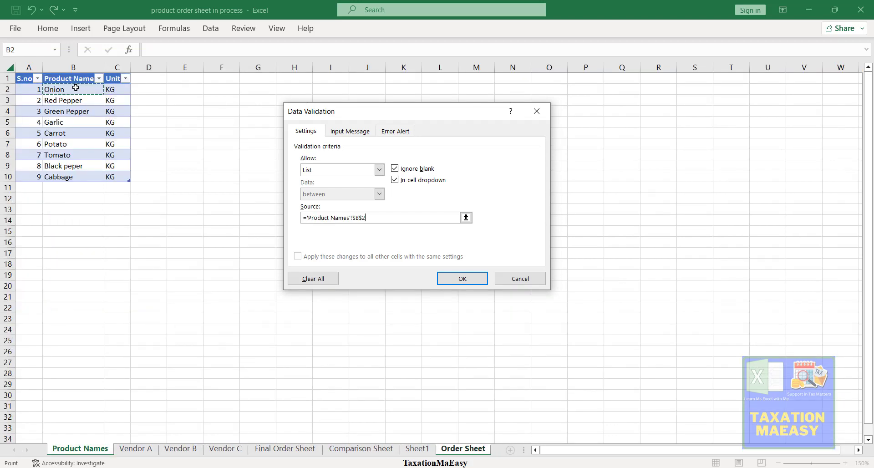
key("shift+Down")
key("shift+Down")
key("shift+Down")
key("shift+Down")
key("shift+Down")
key("shift+Down")
key("shift+Down")
key("shift+Down")
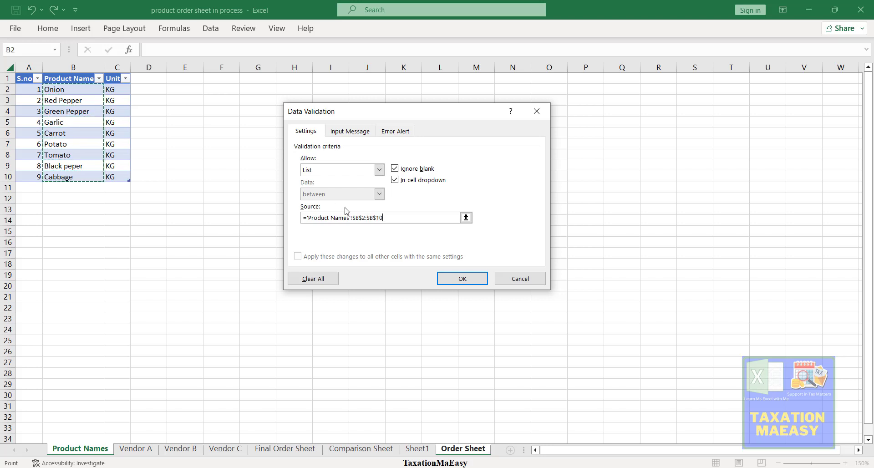
left_click(379, 218)
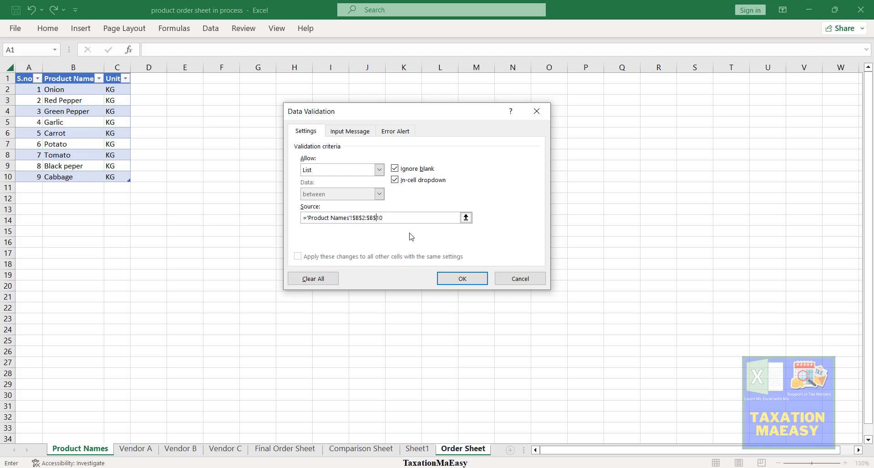
left_click(454, 282)
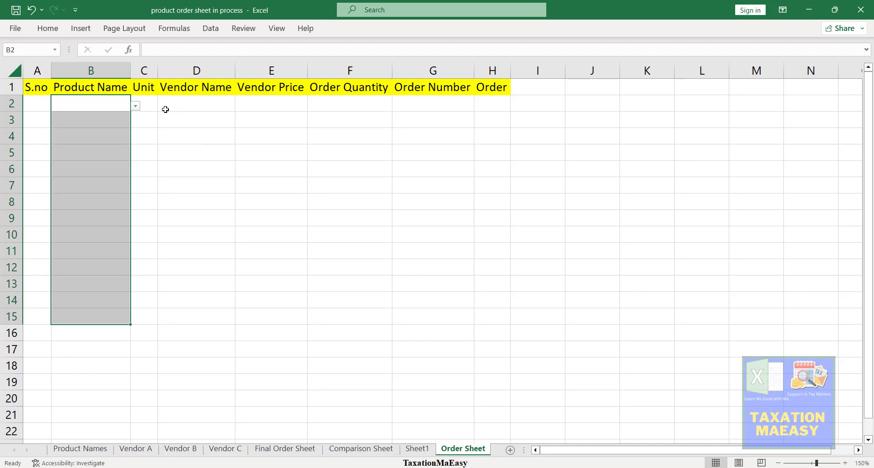
Enter the unit lookup formula =VLOOKUP(B2,Table3[[Product Name]:[Unit]],2,0) in cell C2 of the Order Sheet.
left_click(148, 104)
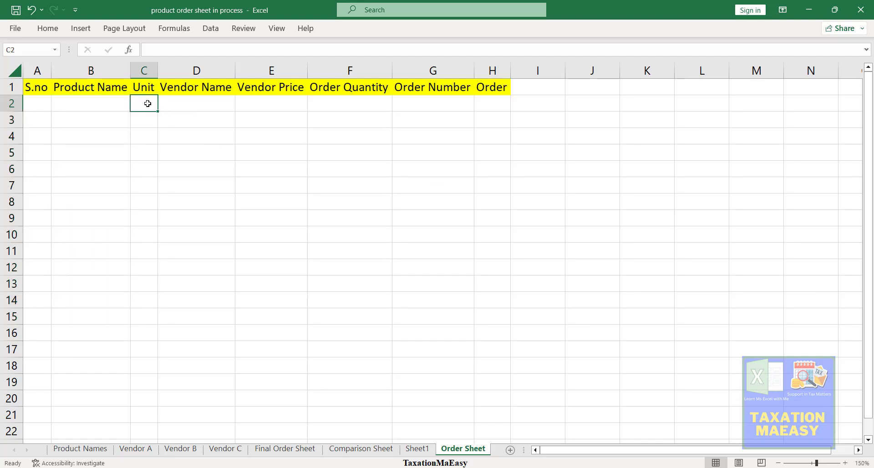
type("=vlo")
key("Tab")
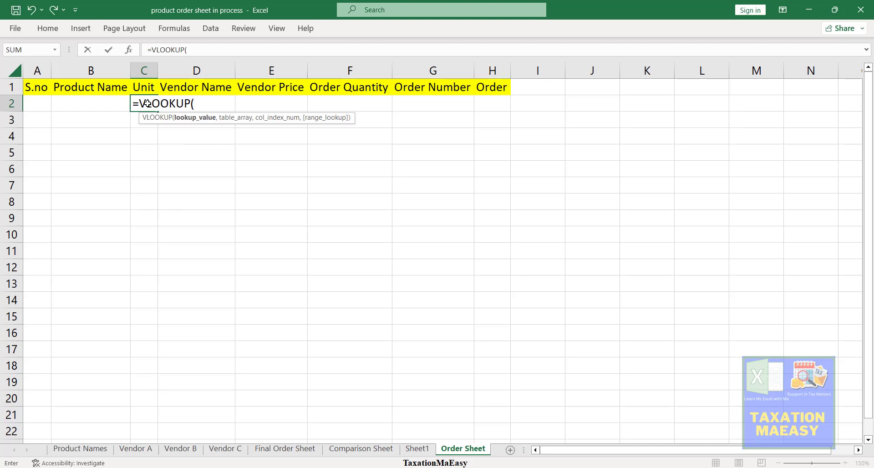
left_click(99, 101)
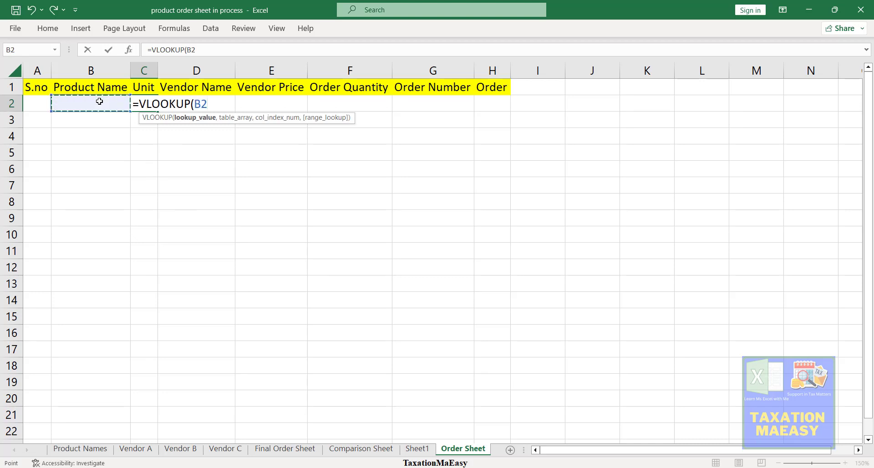
type(",")
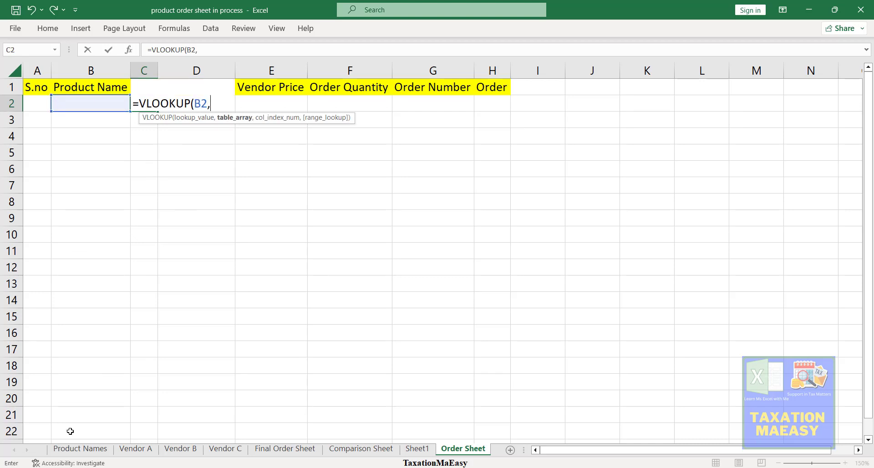
left_click(81, 449)
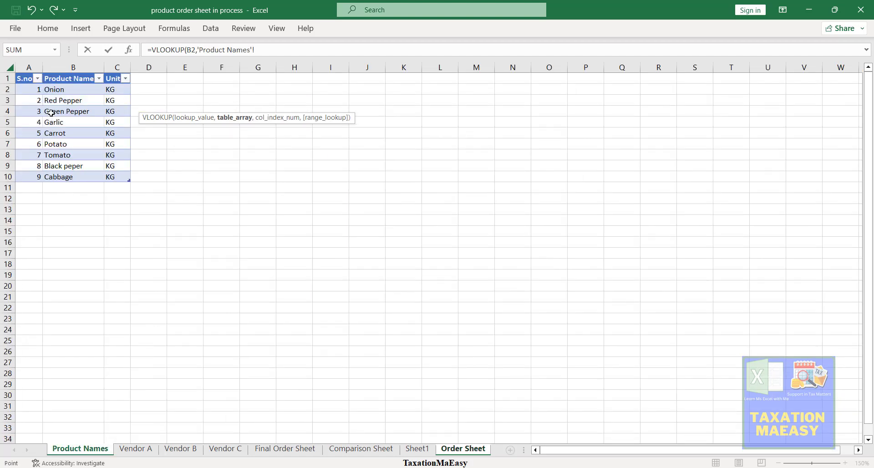
left_click_drag(56, 97, 59, 97)
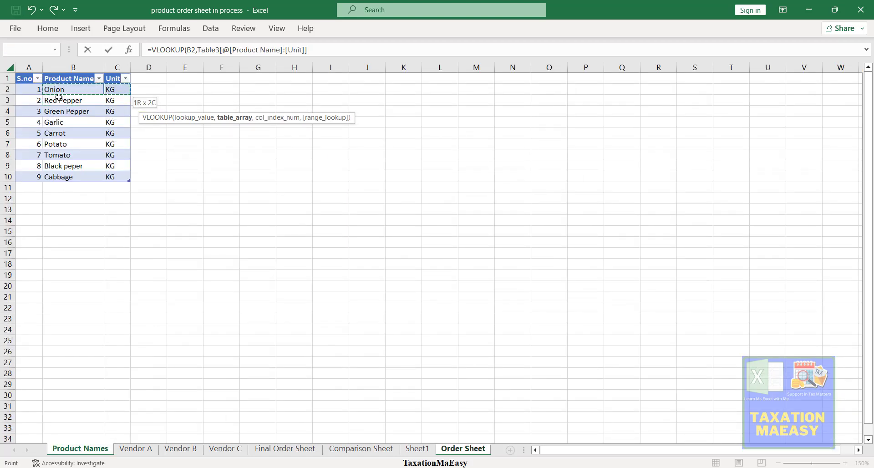
key("shift+Down")
key("shift+Down")
key("shift+Down")
key("shift+Down")
key("shift+Down")
key("shift+Down")
key("shift+Down")
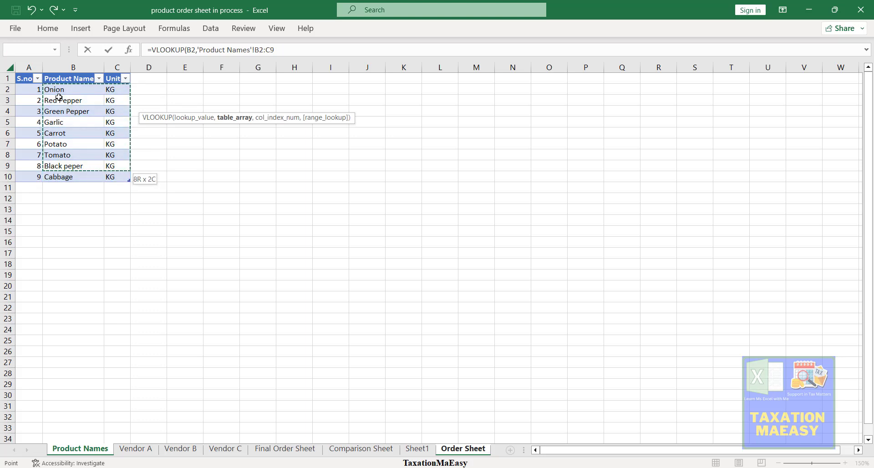
key("shift+Down")
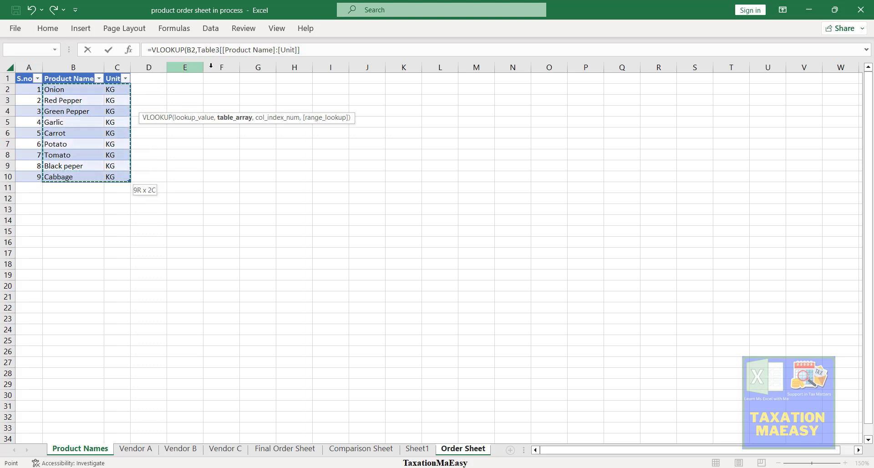
left_click(312, 48)
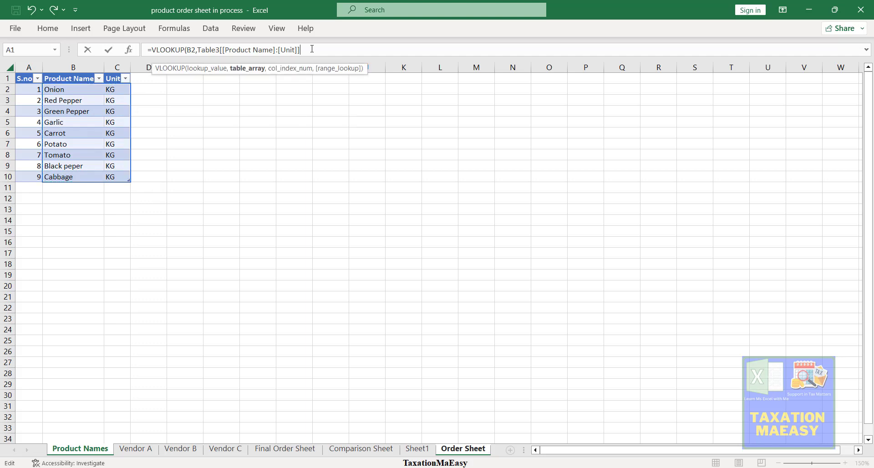
type(",2")
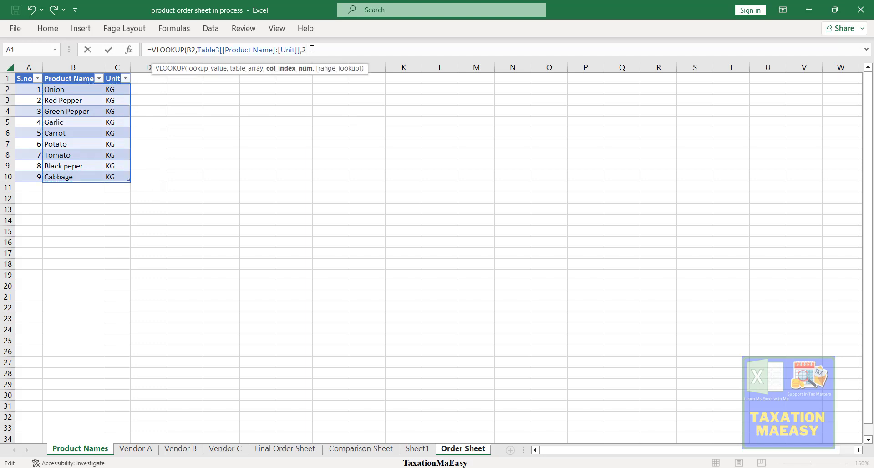
type(",0")
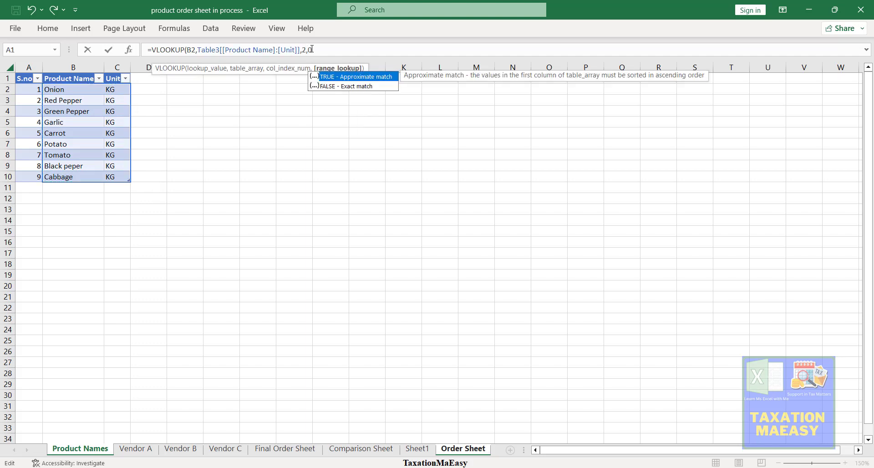
type(")")
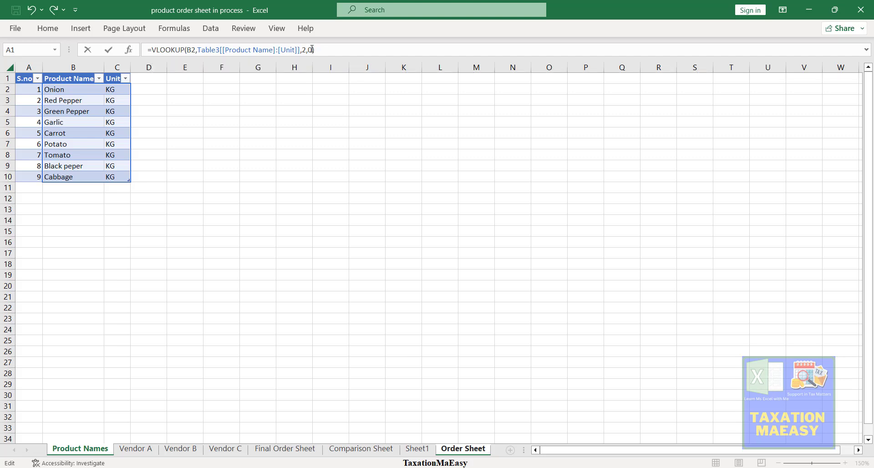
key("Return")
key("Up")
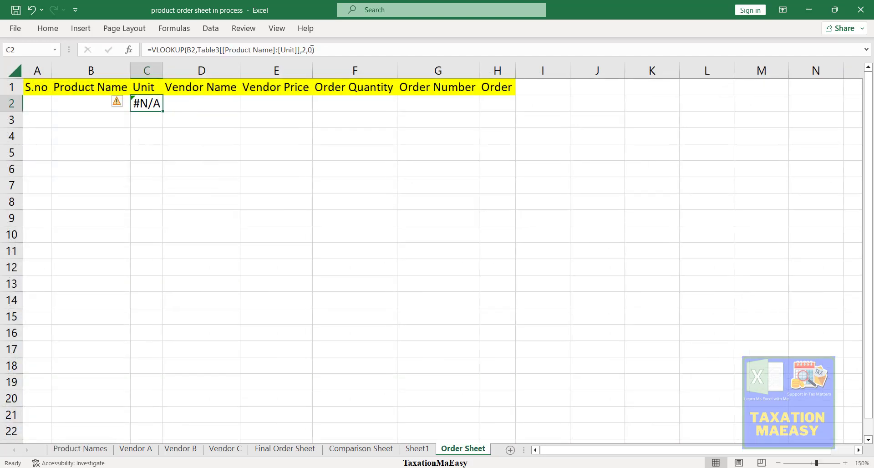
Wrap the C2 lookup in IFERROR with "" as the error value and fill the formula down to C15.
left_click(154, 49)
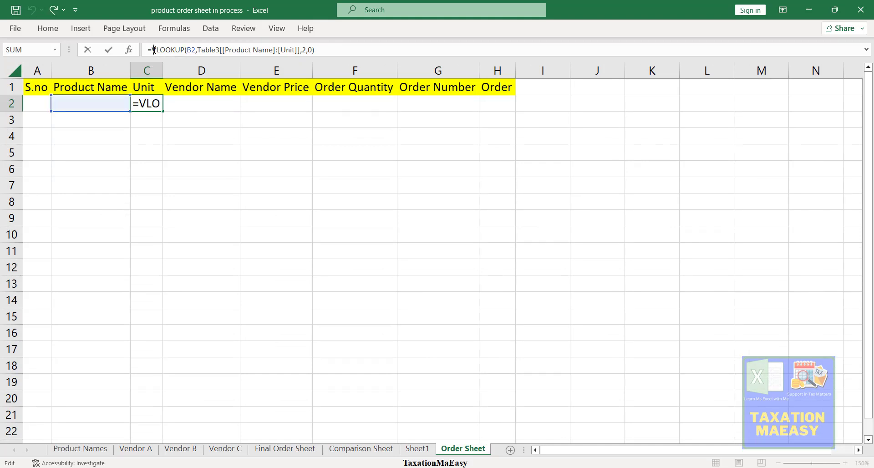
type("iferror")
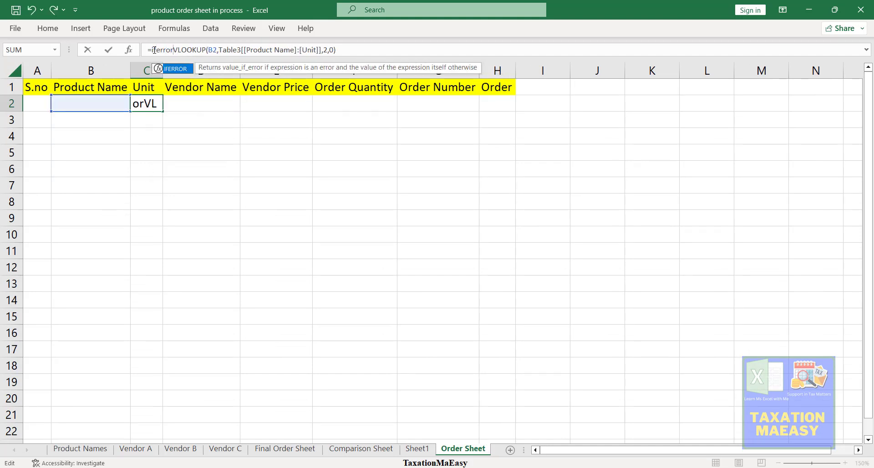
key("Tab")
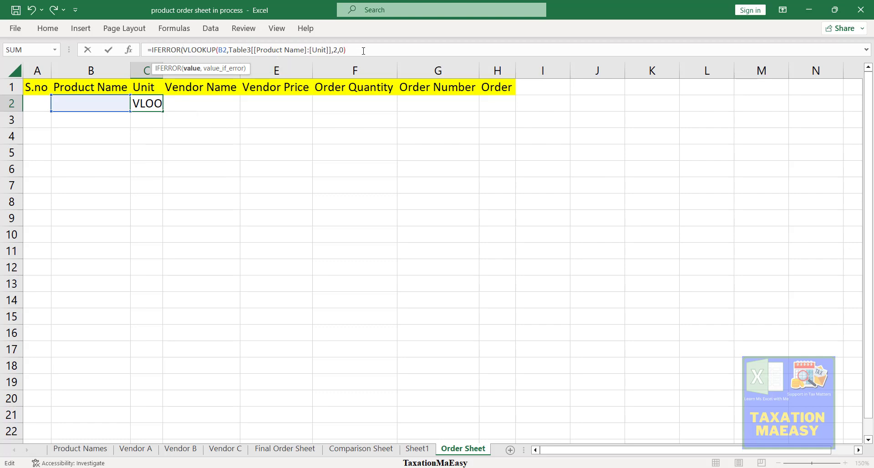
left_click(364, 50)
type(";'")
key("BackSpace")
type(",")
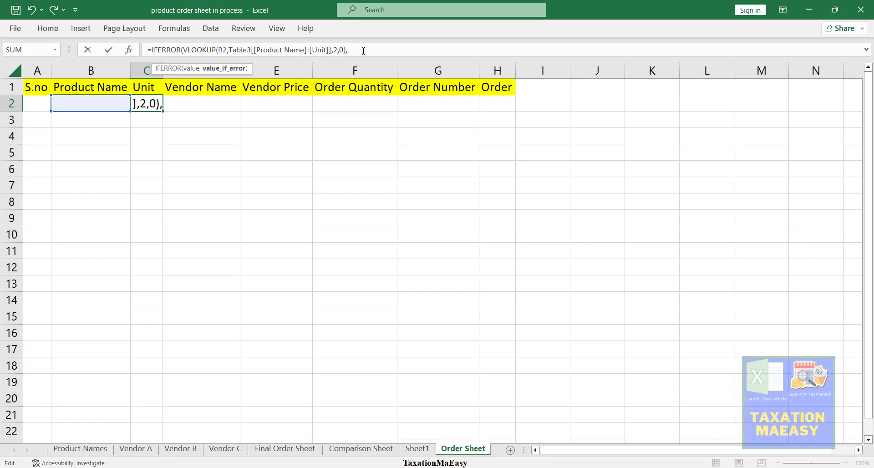
type("\"\"")
key("Return")
key("Return")
left_click(355, 49)
type(")")
key("Return")
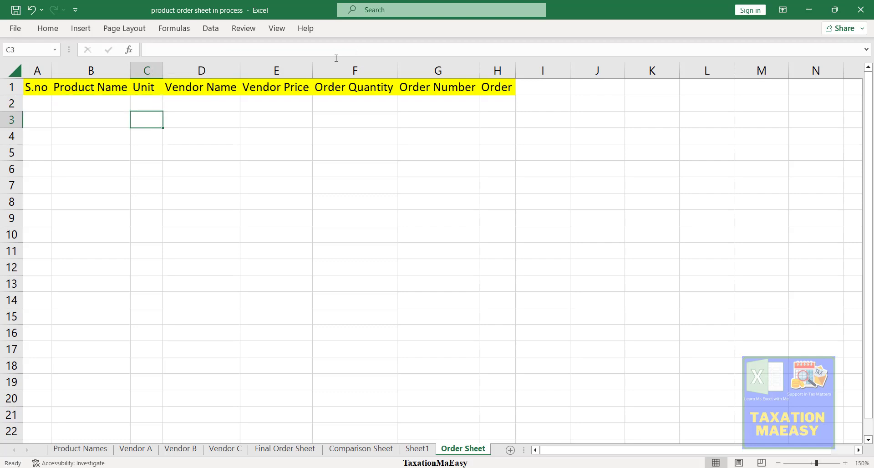
left_click(151, 104)
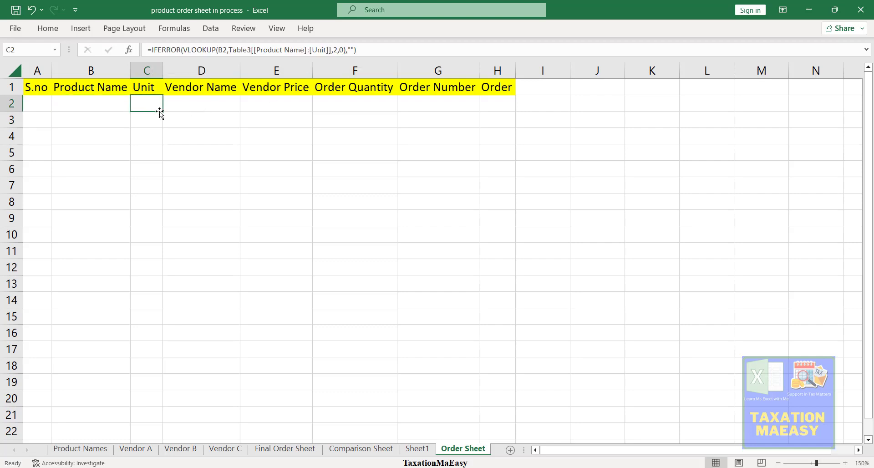
left_click_drag(163, 114, 156, 327)
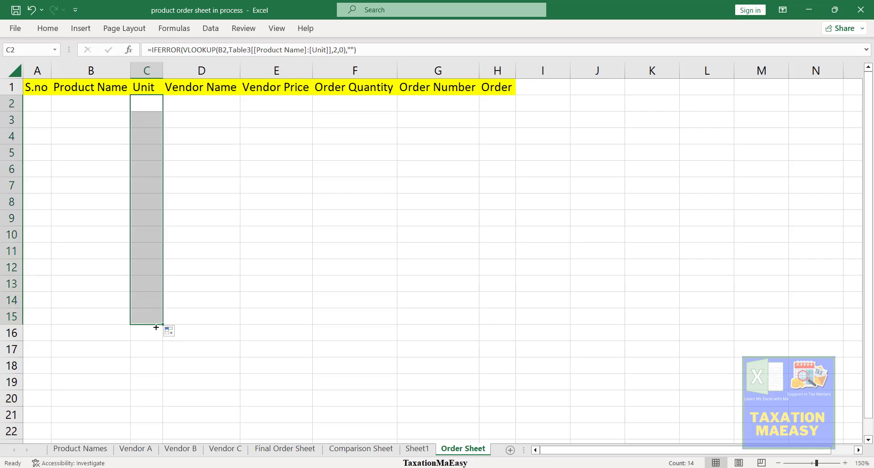
Check the Vendor A price formula for Green Pepper in the Comparison Sheet and return to the Order Sheet.
left_click(374, 451)
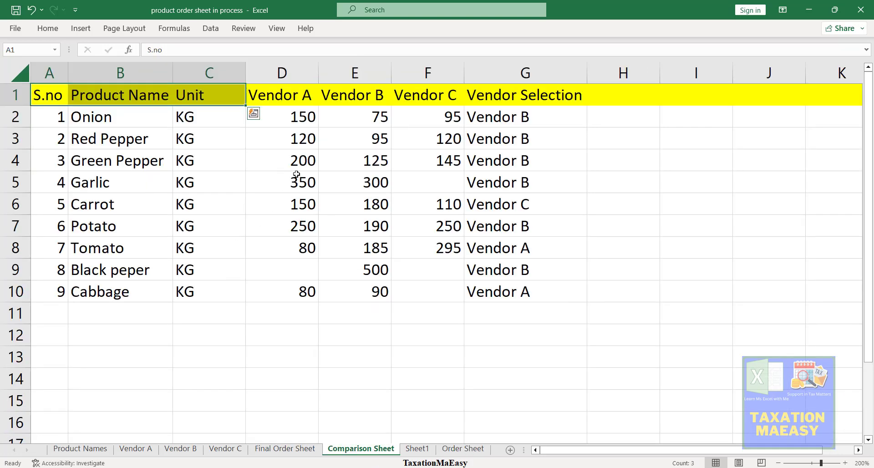
left_click(304, 154)
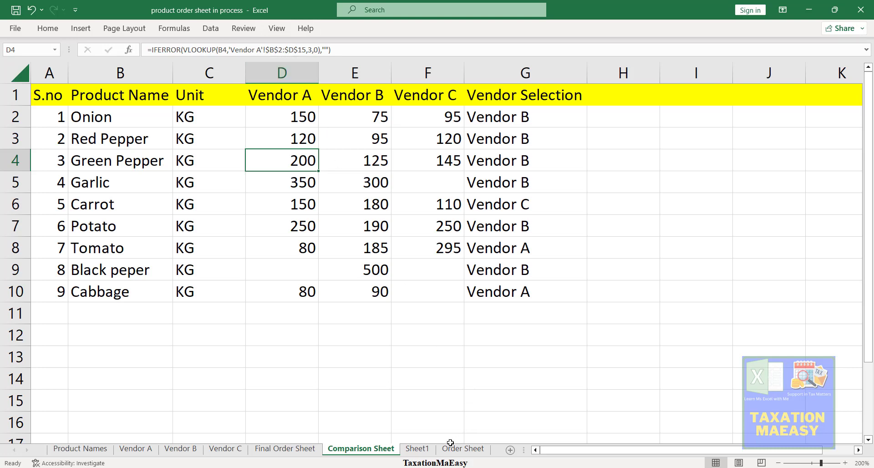
left_click(423, 449)
left_click(463, 448)
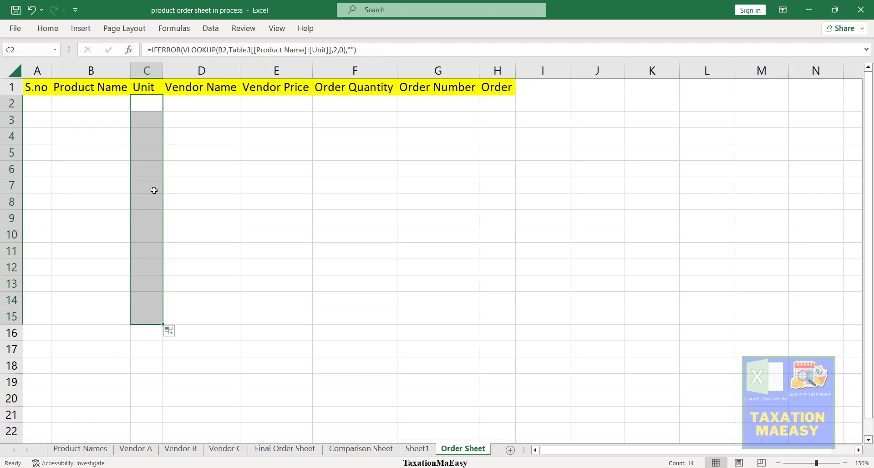
Check the unit lookup formulas row by row in cells C2 to C15 of the Order Sheet.
key("Down")
key("Down")
key("Down")
key("Down")
key("Down")
key("Down")
key("Down")
key("Down")
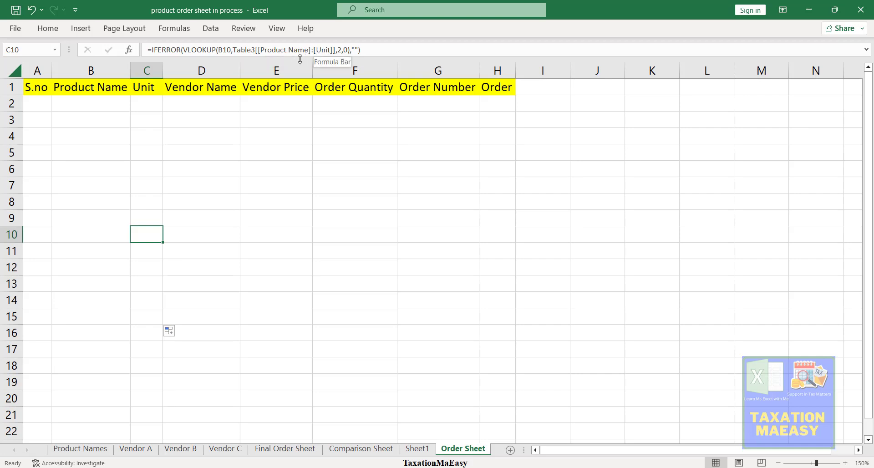
key("Down")
key("Down")
key("Down")
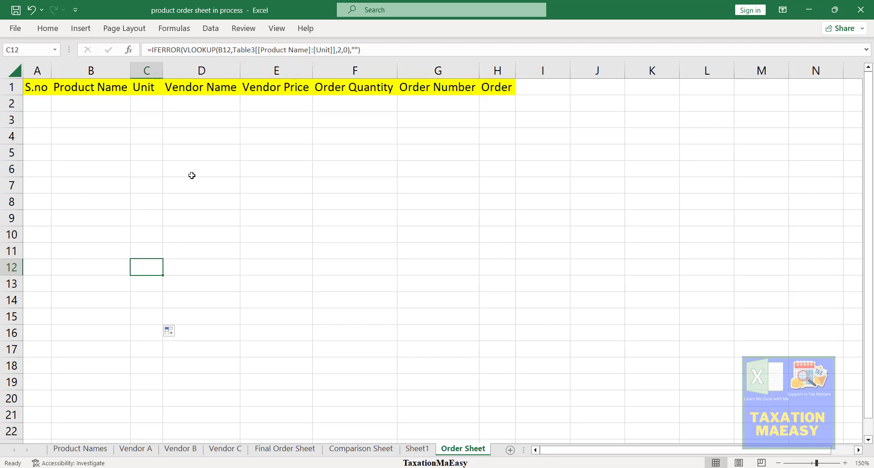
key("Down")
key("Down")
key("Down")
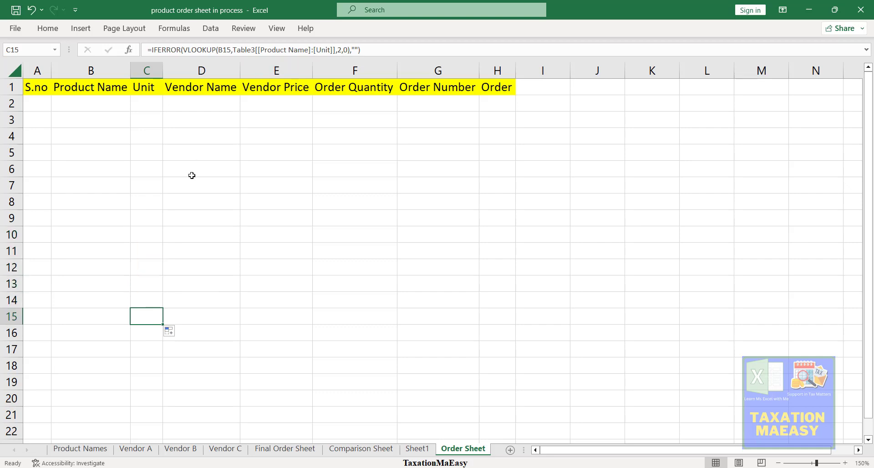
key("Up")
key("Up")
key("Up")
key("Up")
key("Up")
key("Up")
key("Up")
key("Up")
key("Up")
key("Up")
key("Up")
key("Up")
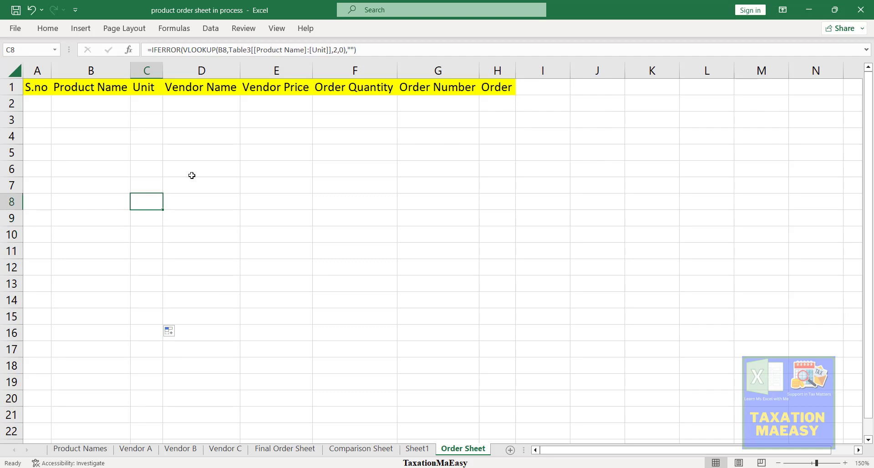
key("Up")
key("Up")
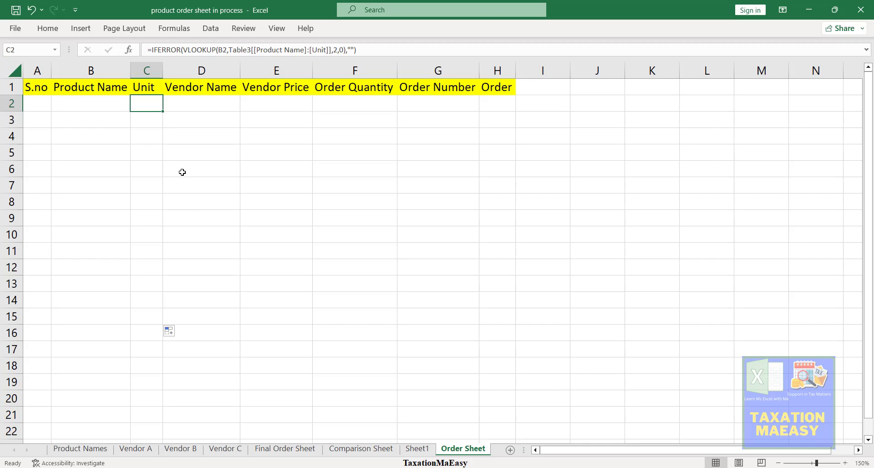
Choose Onion, Red Pepper and Green Pepper as the product names in cells B2, B3 and B4.
left_click(204, 98)
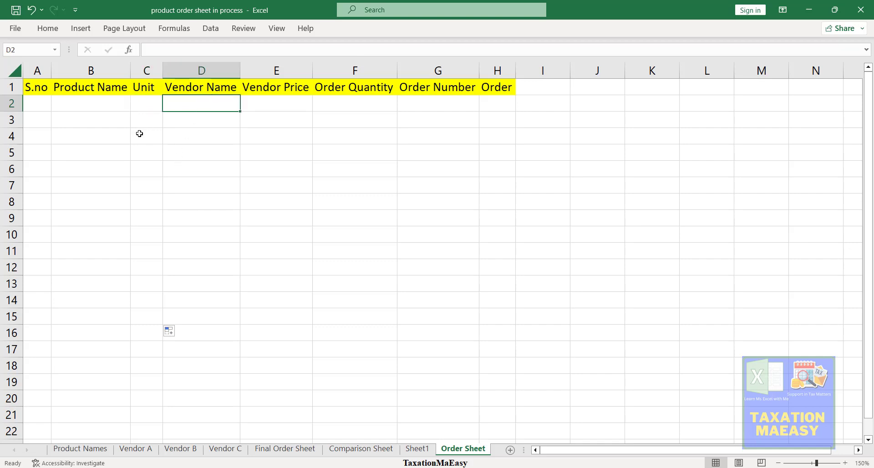
left_click(90, 98)
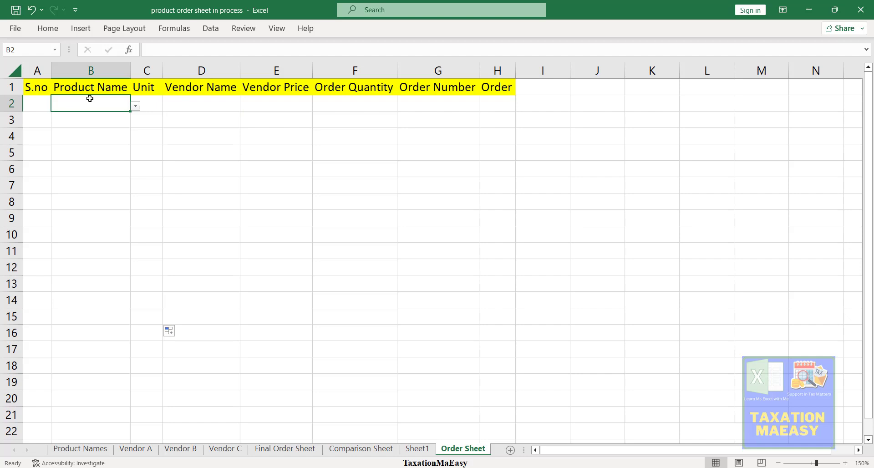
left_click(136, 107)
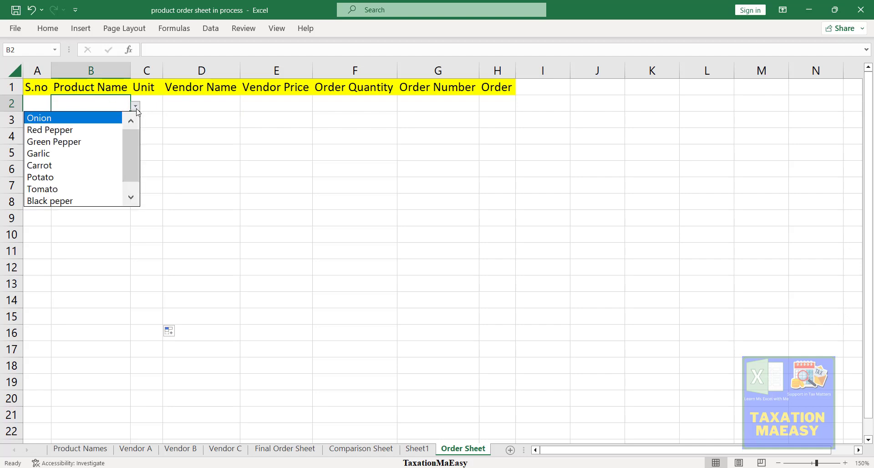
left_click(94, 121)
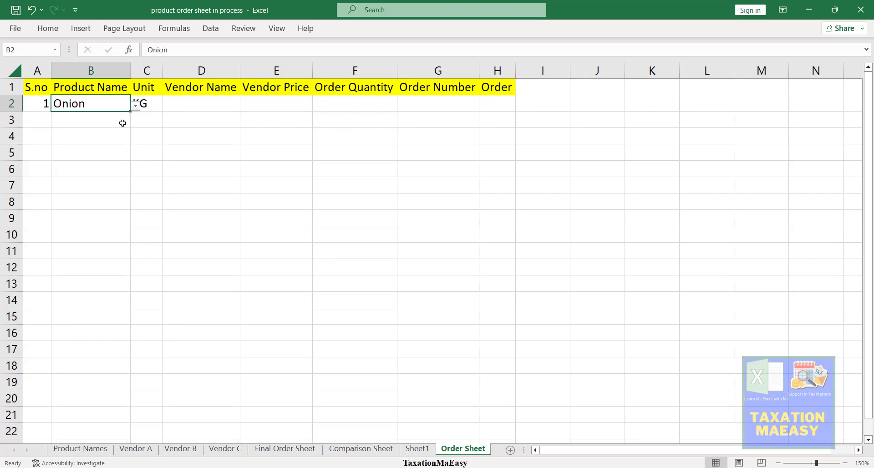
left_click(123, 120)
left_click(136, 123)
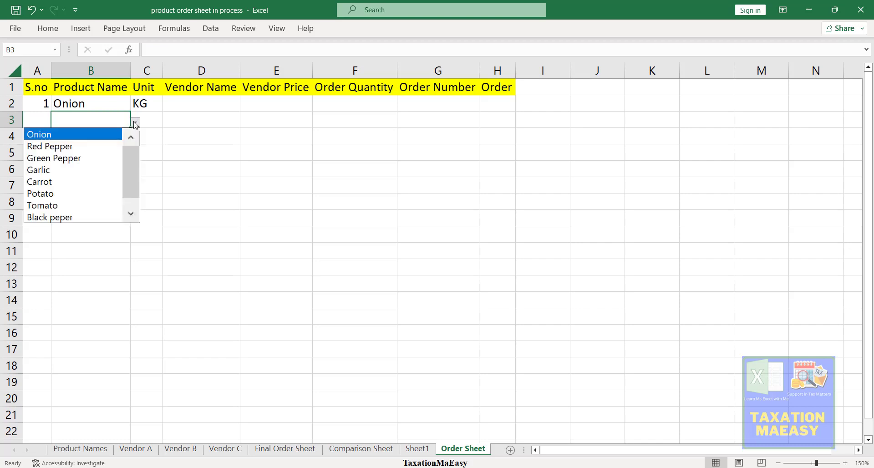
left_click(93, 149)
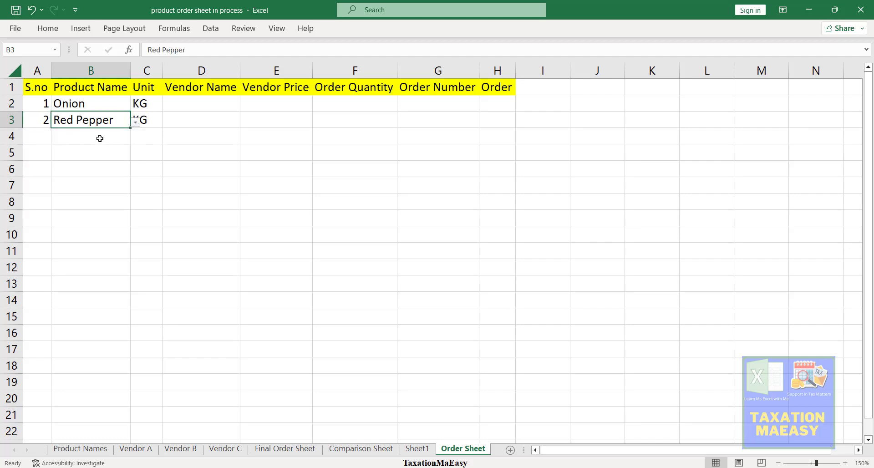
left_click(100, 139)
left_click(137, 140)
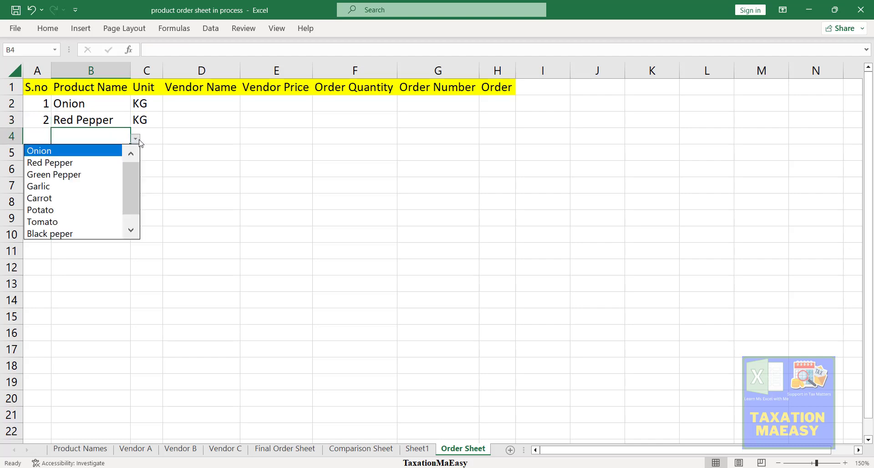
left_click(88, 175)
Choose Garlic, Carrot and Potato as the product names in cells B5, B6 and B7.
left_click(107, 152)
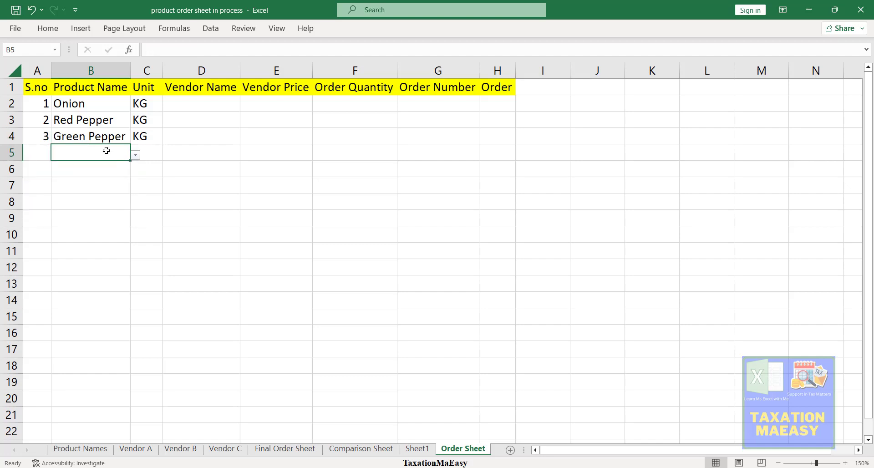
left_click(135, 155)
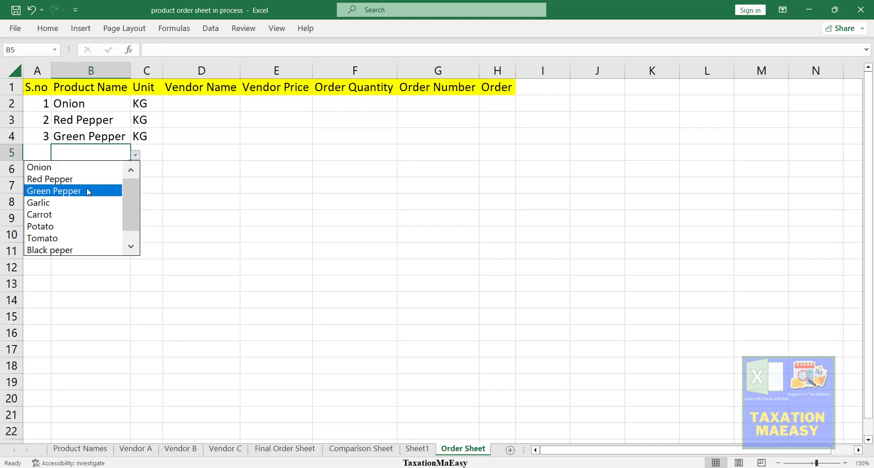
left_click(73, 203)
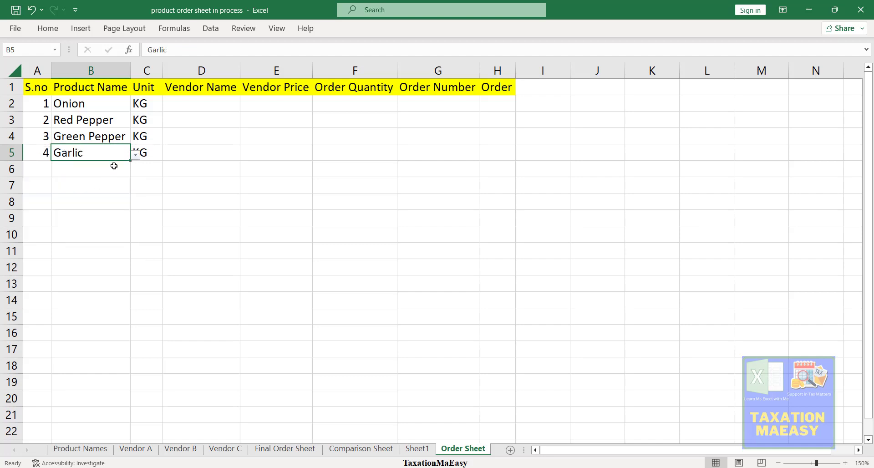
left_click(114, 166)
left_click(135, 171)
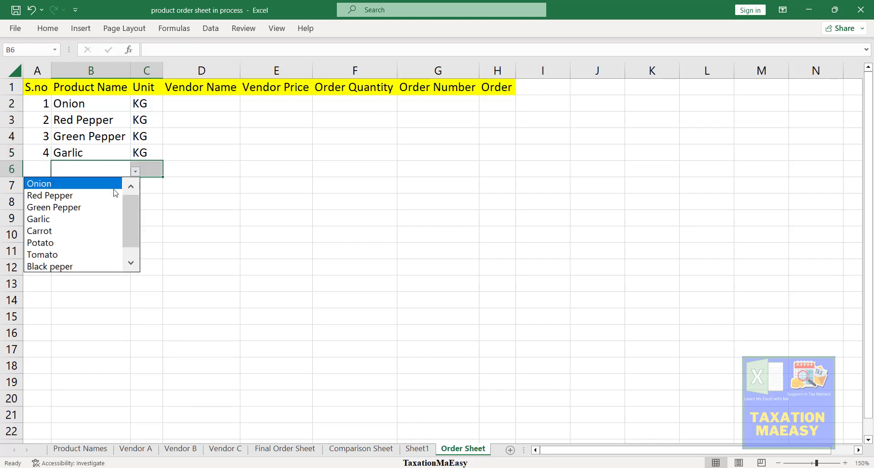
left_click(72, 229)
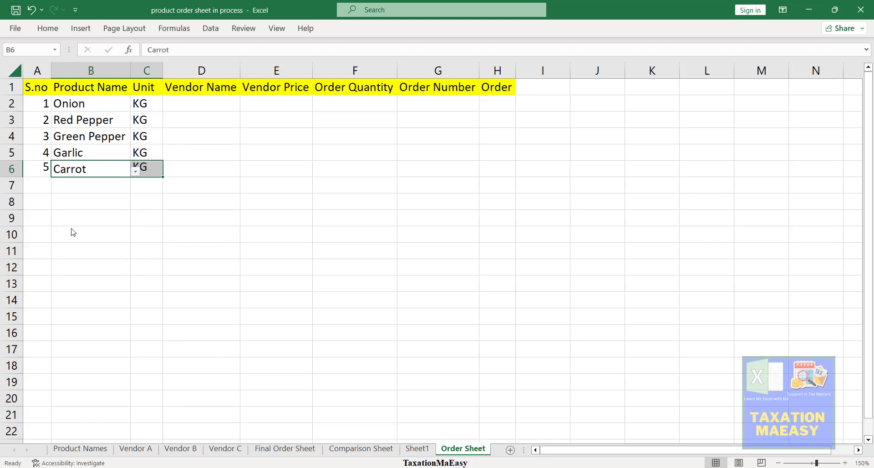
left_click(115, 185)
left_click(135, 188)
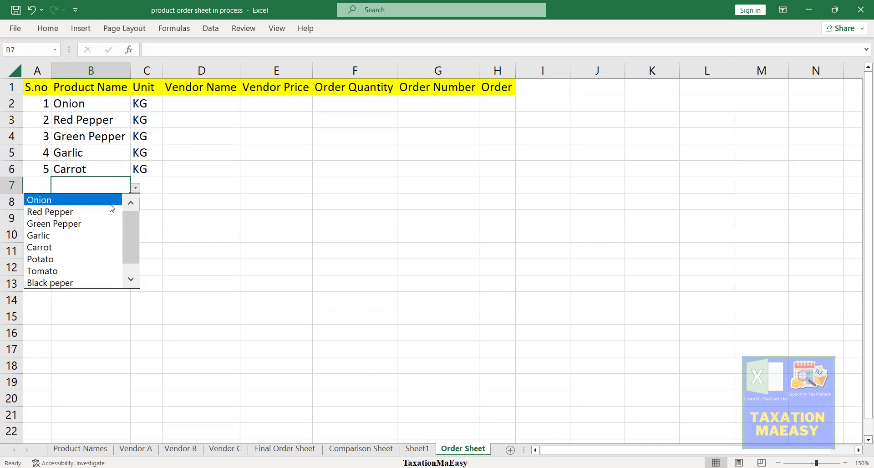
left_click(55, 260)
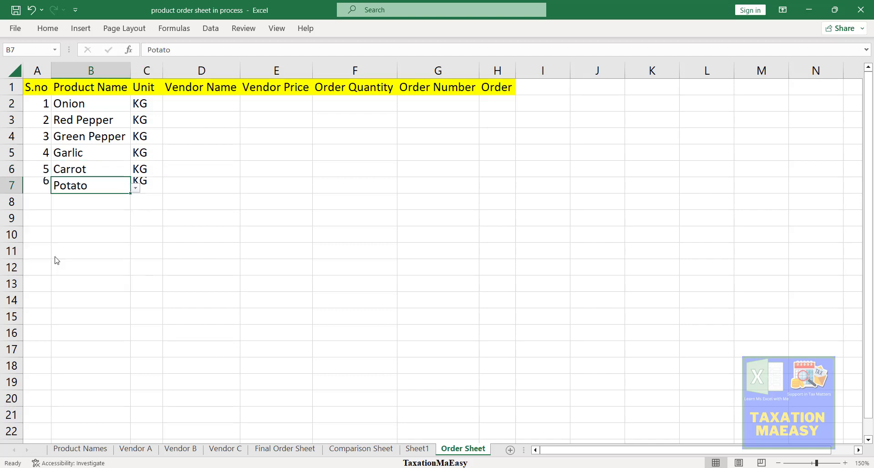
Choose Tomato, Black peper and Cabbage as the product names in cells B8, B9 and B10.
left_click(105, 200)
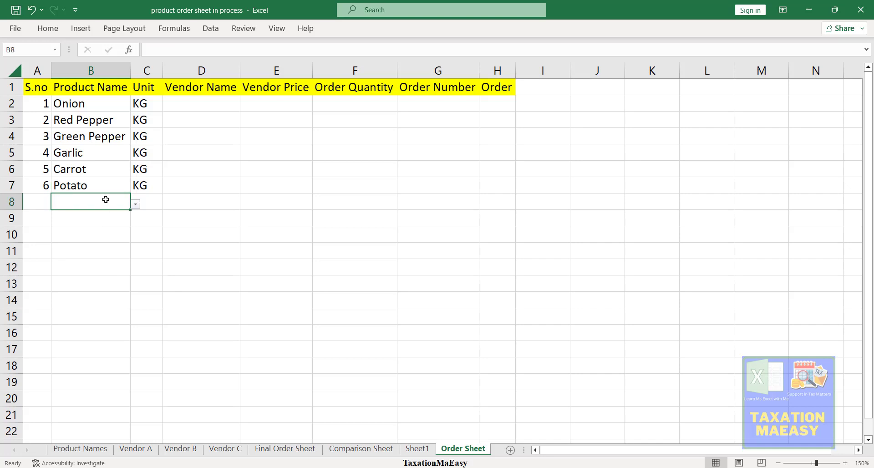
left_click(136, 204)
left_click(61, 287)
left_click(106, 220)
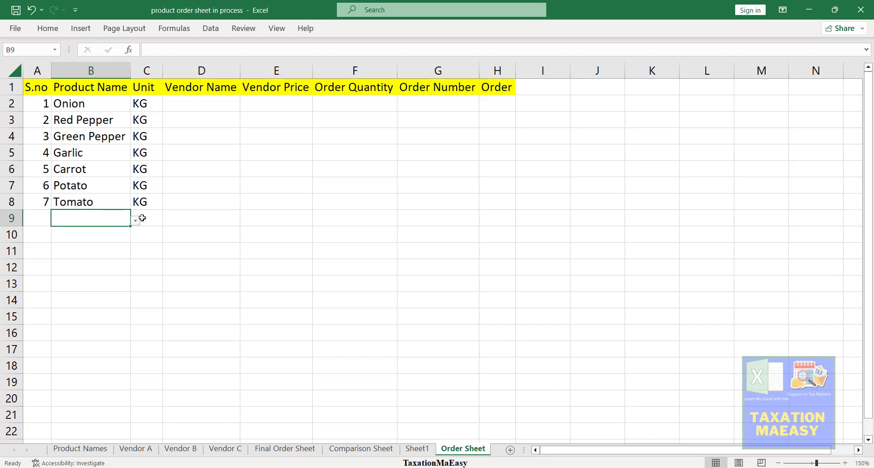
left_click(139, 219)
left_click(110, 219)
left_click(136, 221)
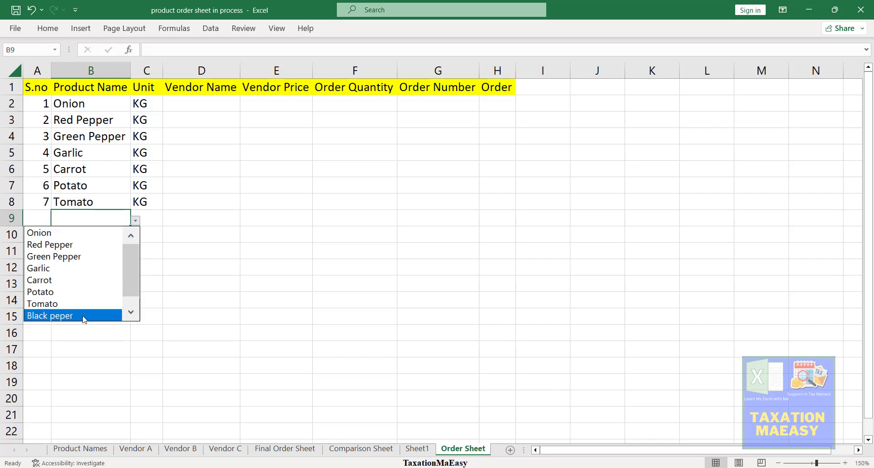
left_click(83, 316)
left_click(120, 242)
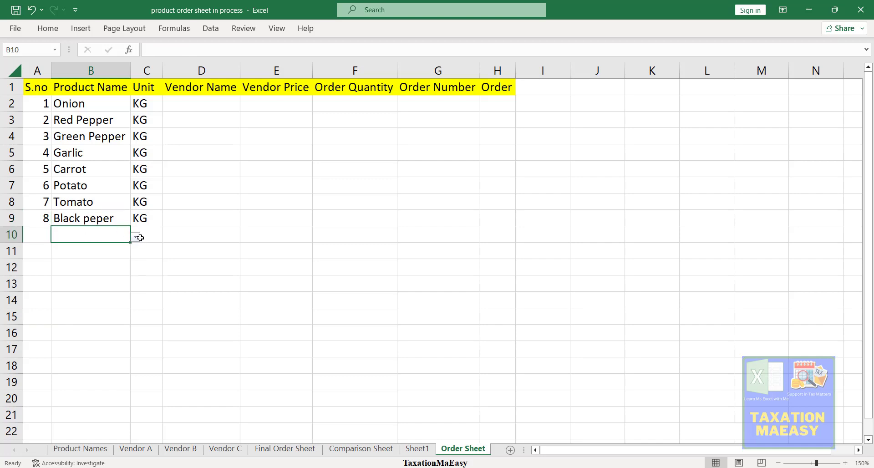
left_click(135, 237)
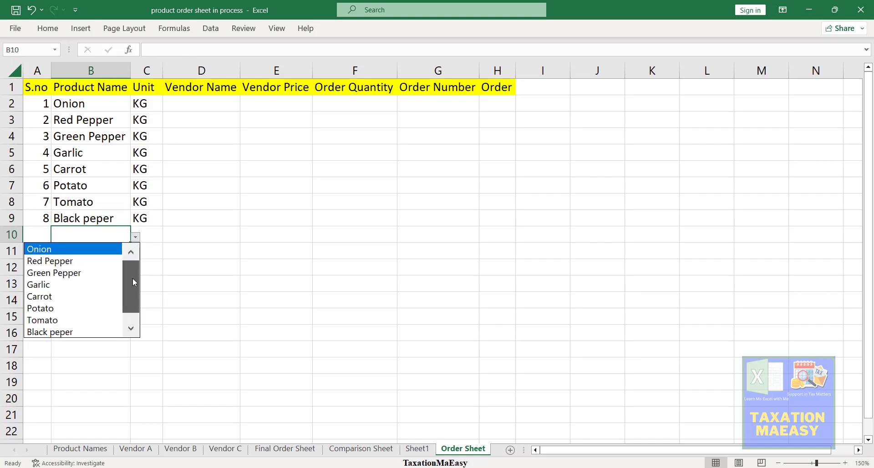
left_click(130, 325)
left_click(85, 332)
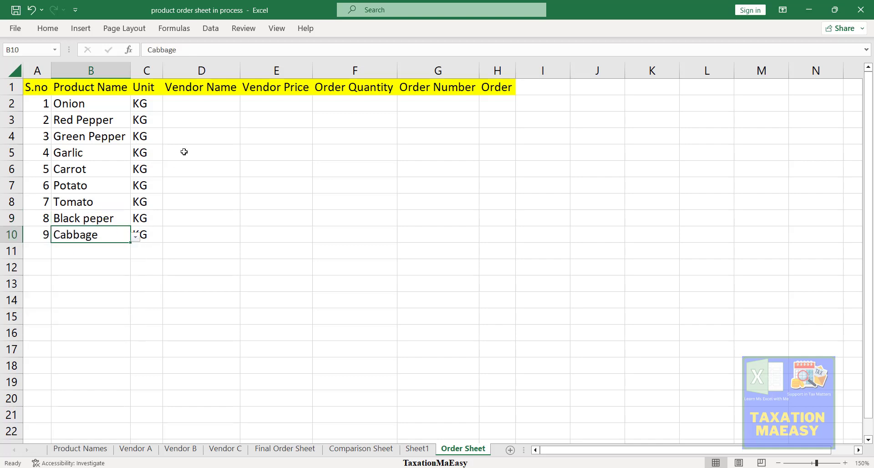
Begin a VLOOKUP formula in cell D2 of the Order Sheet with B2 as the lookup value.
left_click(201, 101)
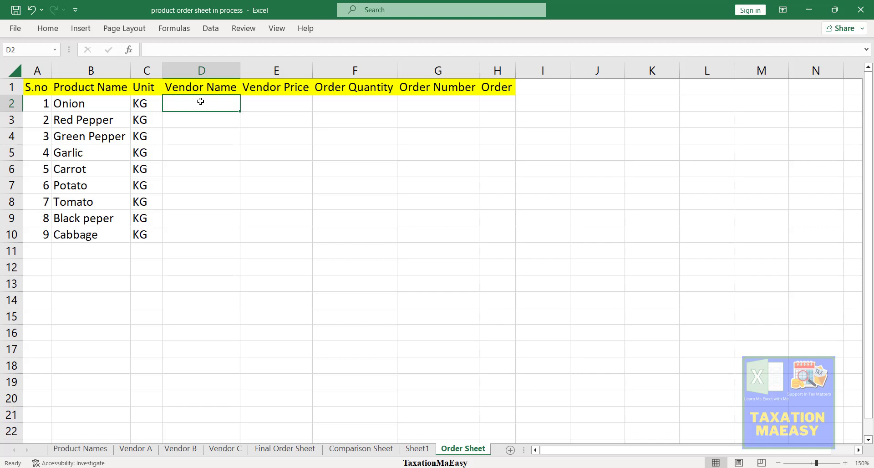
type("=j")
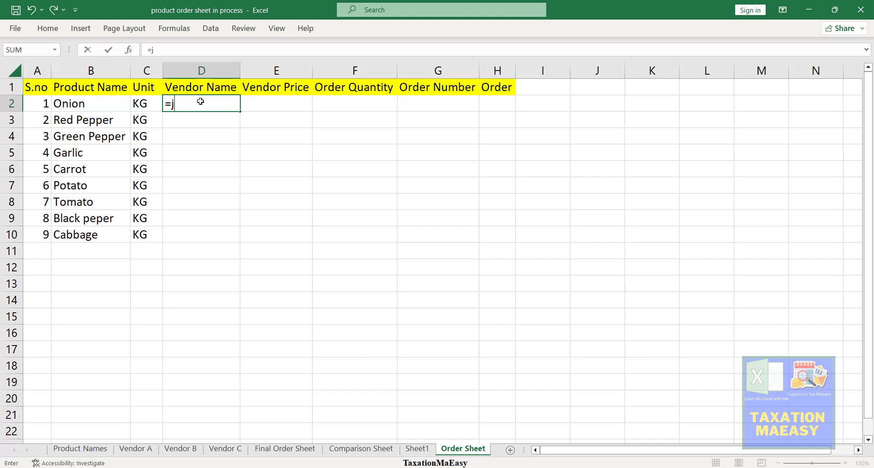
key("BackSpace")
type("vl")
key("Tab")
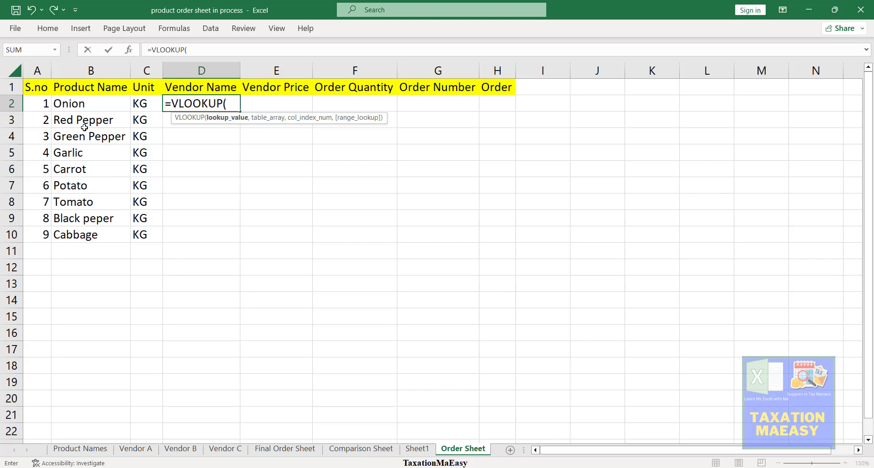
left_click(77, 104)
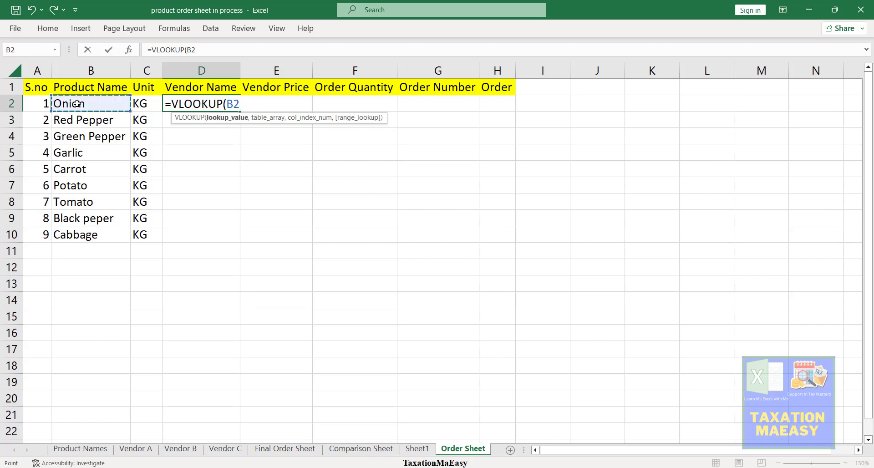
type(",")
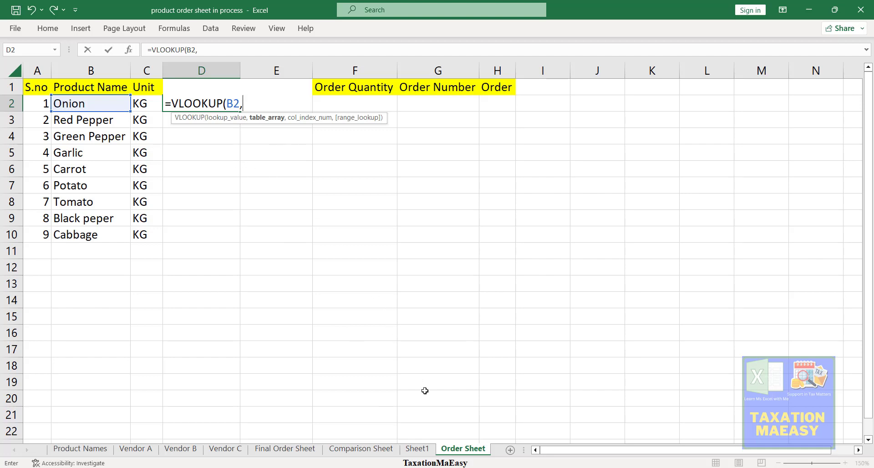
Set the D2 lookup's table array to the range B2:G15 on the Comparison Sheet.
left_click(360, 449)
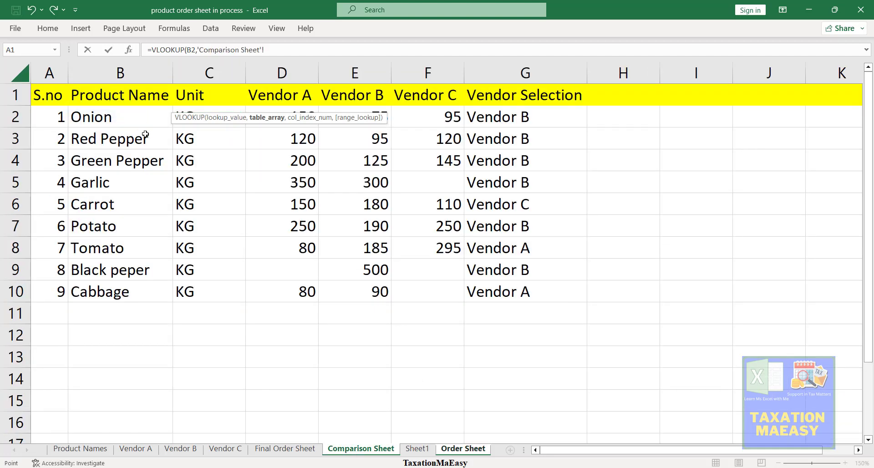
left_click(115, 123)
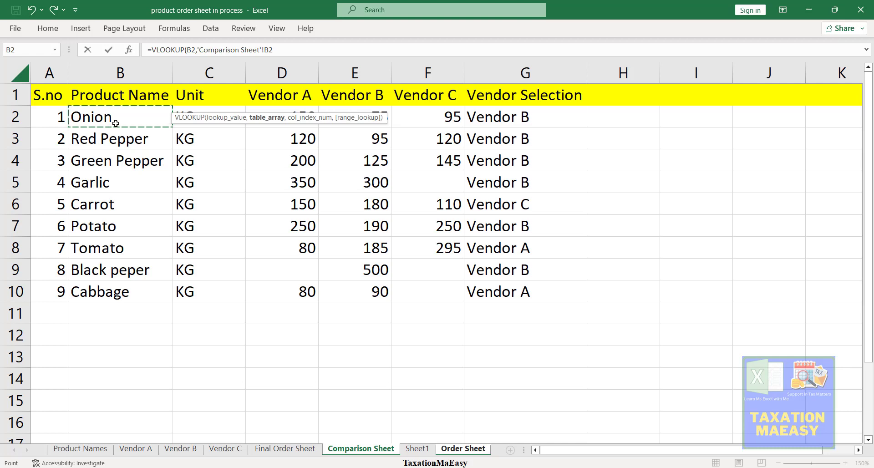
key("shift+Right")
key("shift+Right")
key("shift+Right")
key("shift+Right")
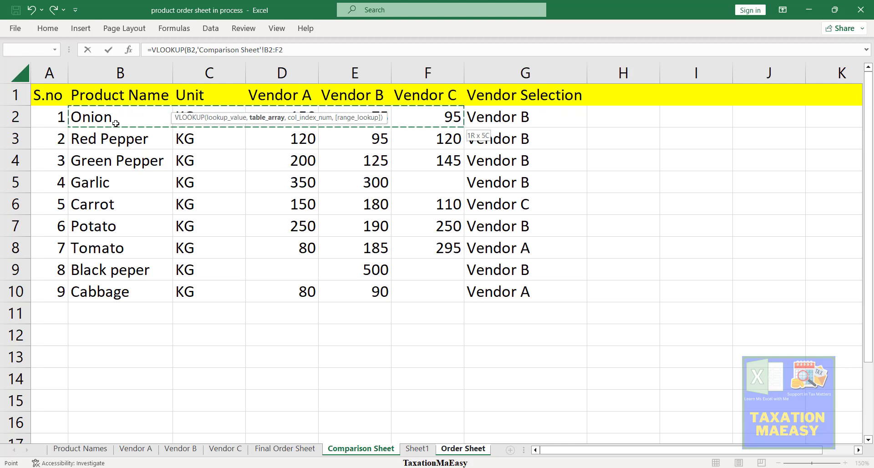
key("shift+Right")
key("shift+Down")
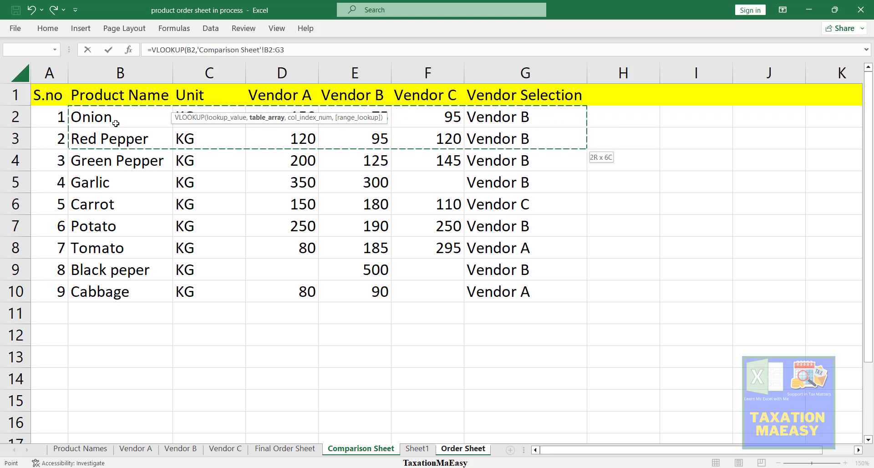
key("shift+Down")
key("shift+Down")
key("shift+Down")
key("shift+Down")
key("shift+Down")
key("shift+Down")
key("shift+Down")
key("shift+Down")
key("shift+Down")
key("shift+Down")
key("shift+Down")
key("shift+Down")
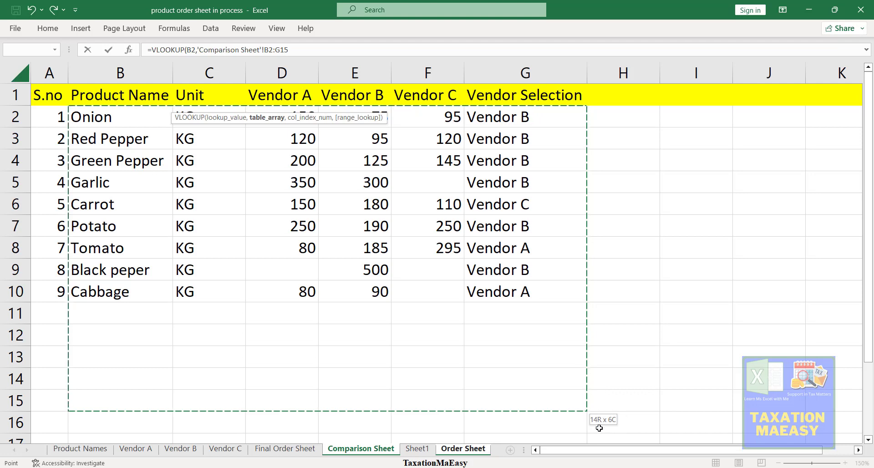
mouse_move(594, 424)
left_mouse_down()
mouse_move(616, 423)
mouse_move(595, 430)
left_mouse_up()
left_click_drag(616, 431, 614, 426)
Complete the vendor name VLOOKUP in D2 with column index 6 and exact match 0.
left_click(318, 49)
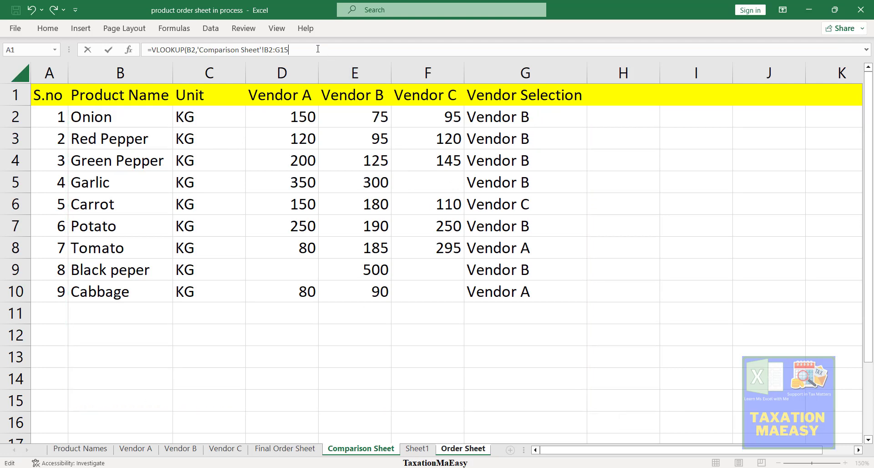
type(",")
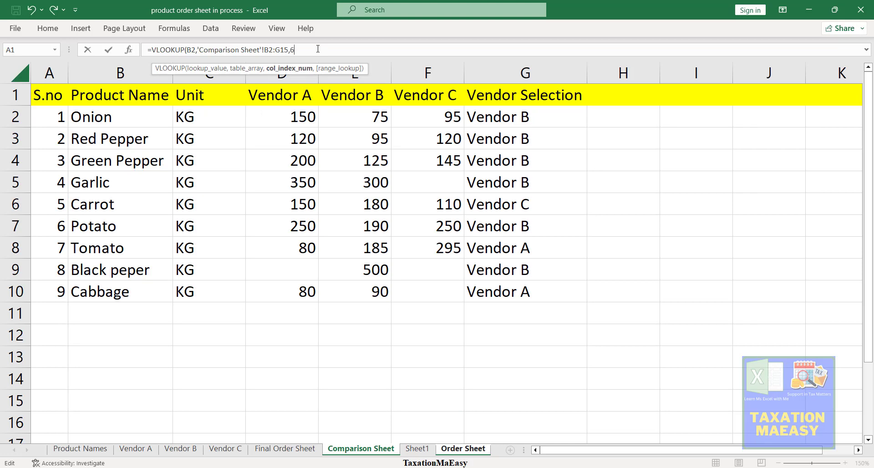
type("6,0")
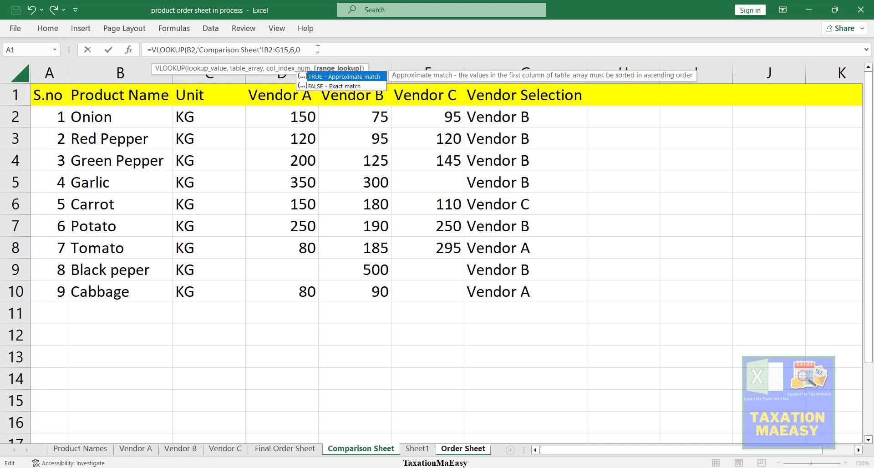
key("Return")
key("Up")
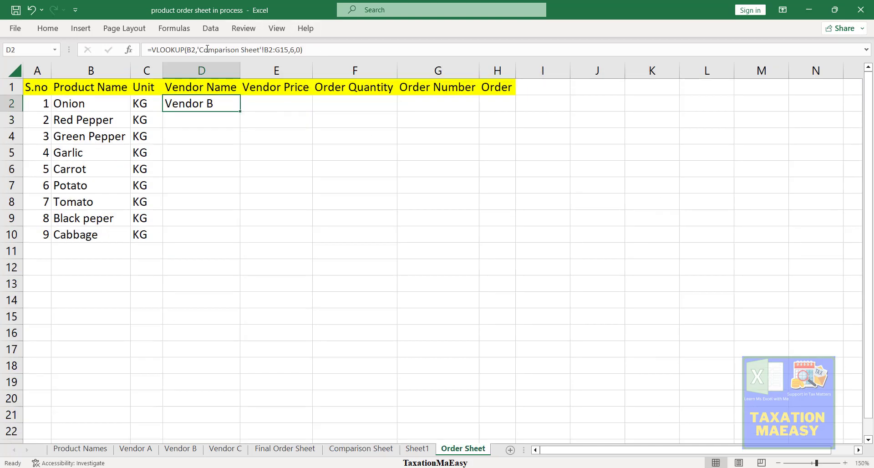
Make the D2 formula's table range absolute as $B$2:$G$15 and fill the formula down to D10.
left_click(266, 47)
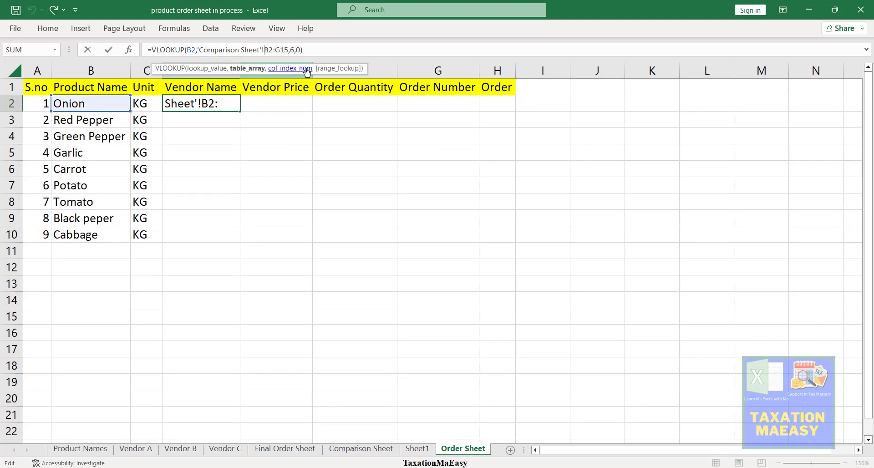
key("F4")
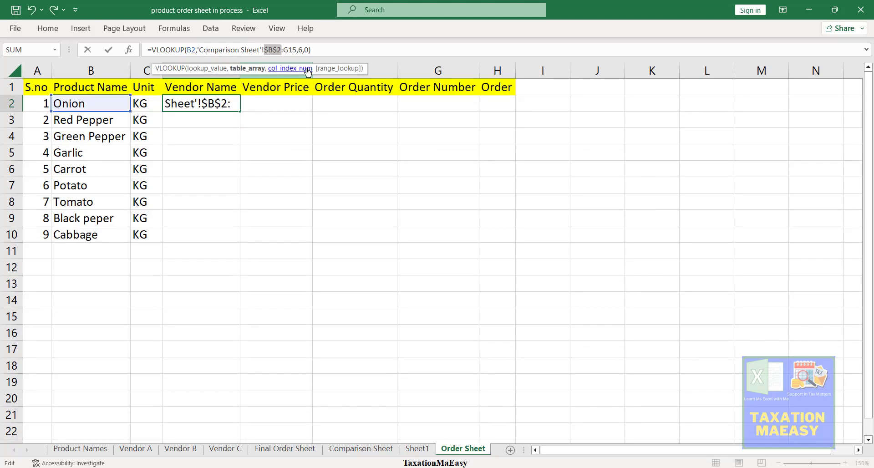
left_click(285, 50)
key("F4")
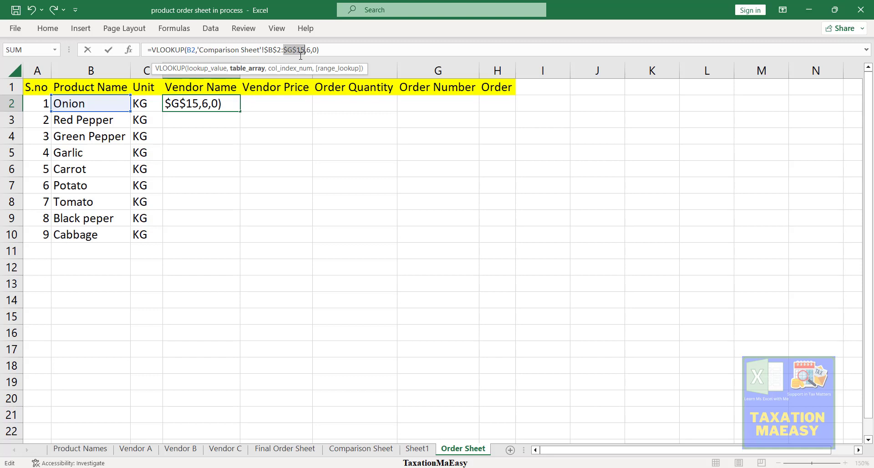
key("Return")
key("Up")
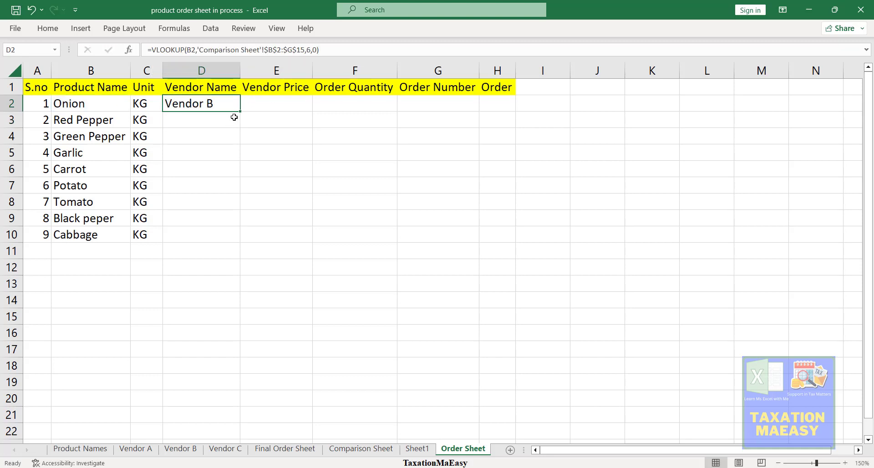
left_click_drag(241, 111, 225, 248)
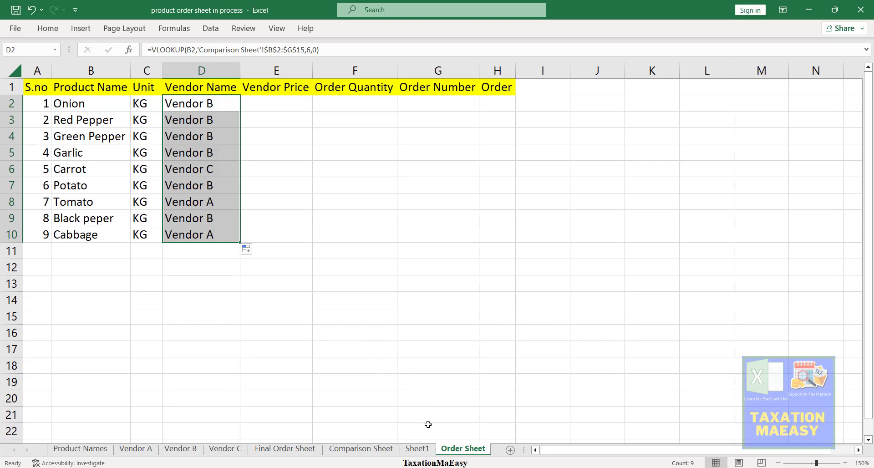
left_click(365, 450)
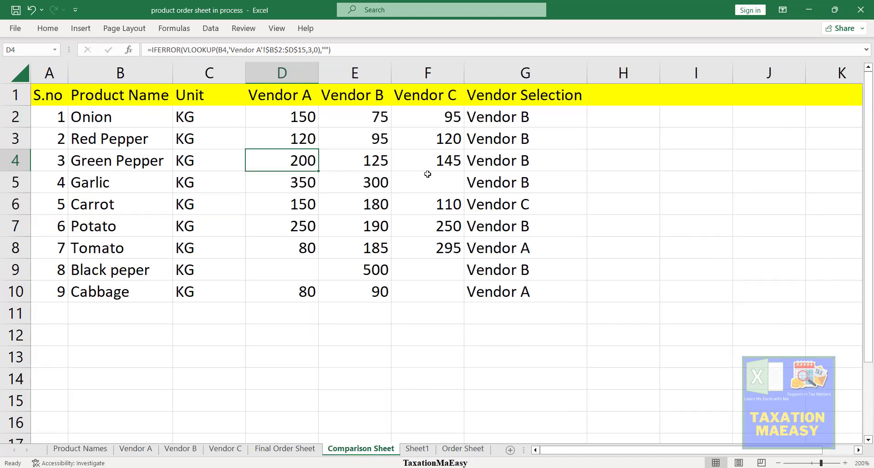
left_click(601, 116)
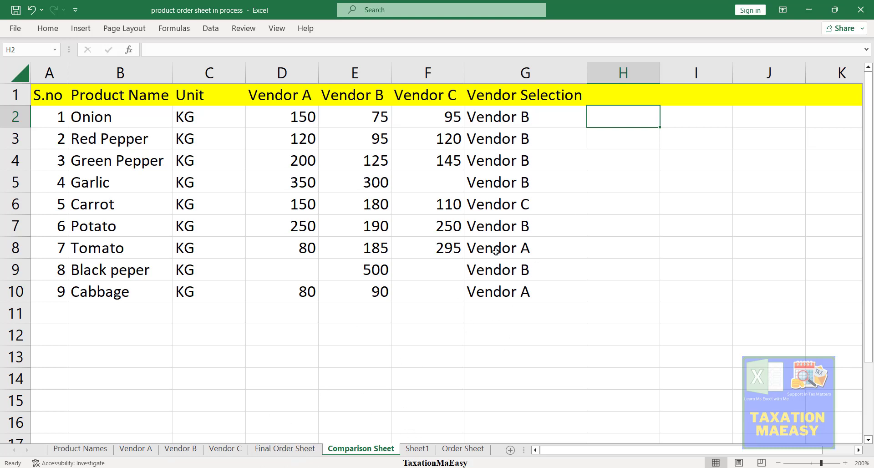
left_click(464, 449)
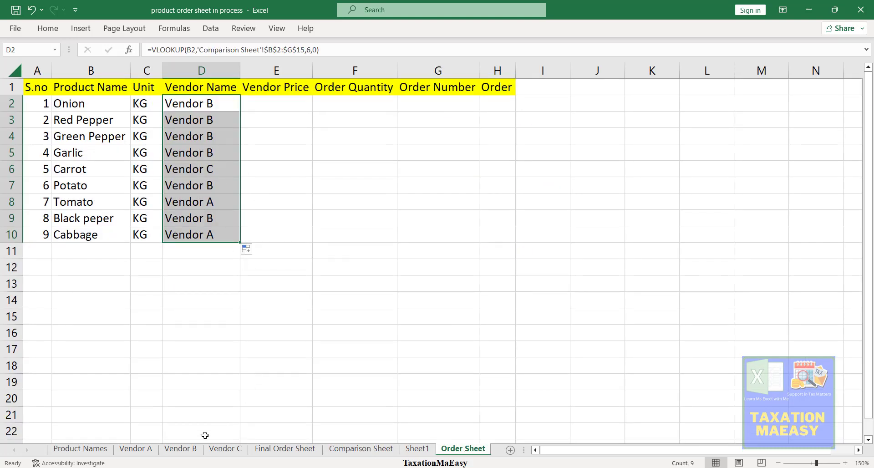
left_click(144, 451)
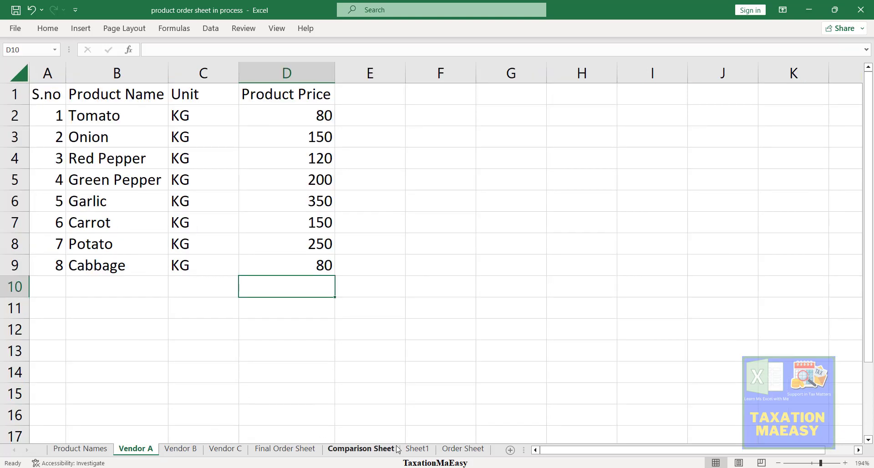
Add the heading Price in cell H1 of the Comparison Sheet.
left_click(361, 451)
left_click(610, 93)
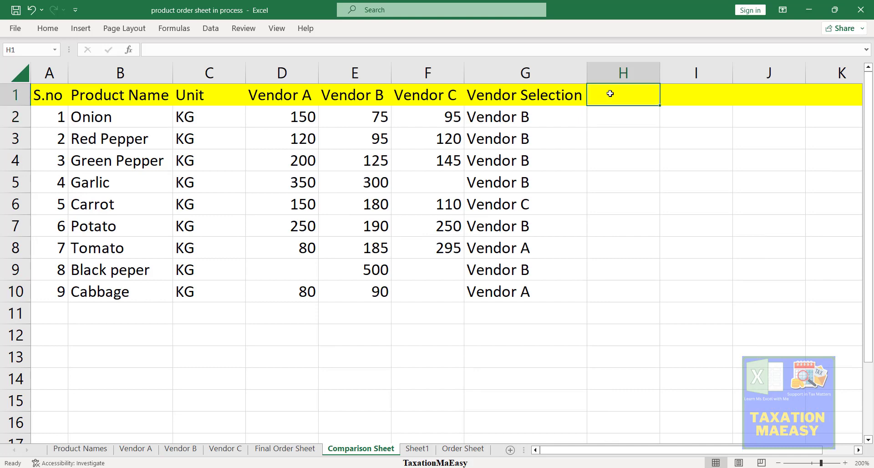
type("min")
key("BackSpace")
key("BackSpace")
key("BackSpace")
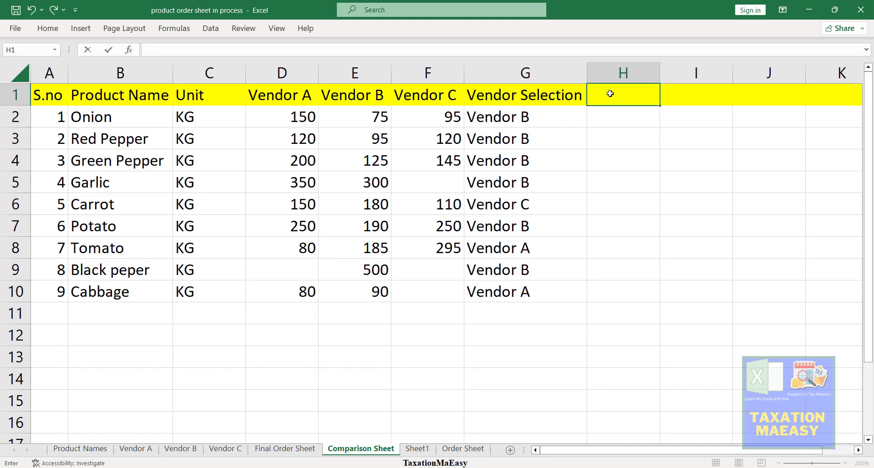
type("Price")
key("BackSpace")
key("Return")
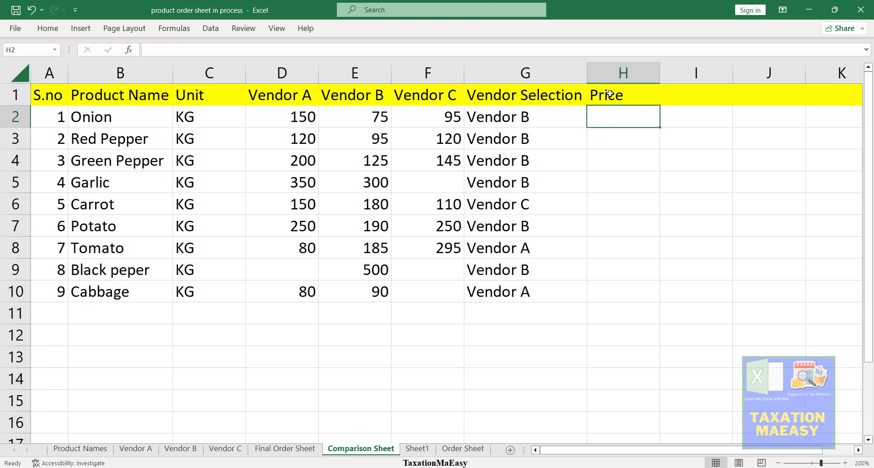
Enter =MIN(D2:F2) in cell H2 of the Comparison Sheet and fill it down to H14.
type("=min")
key("Tab")
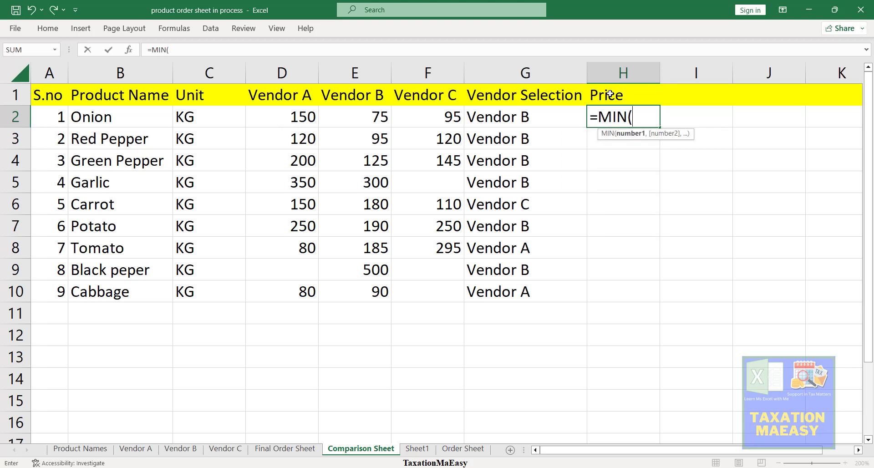
left_click_drag(316, 120, 315, 121)
key("shift+Right")
key("Return")
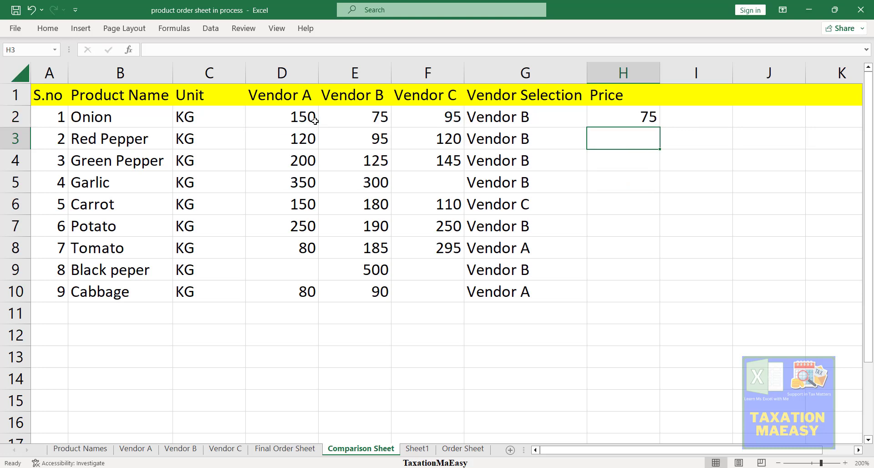
key("Up")
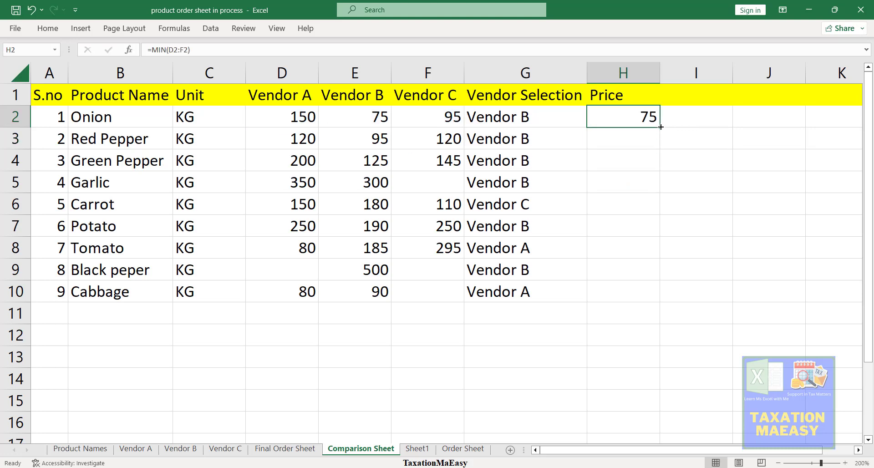
left_click_drag(661, 127, 644, 383)
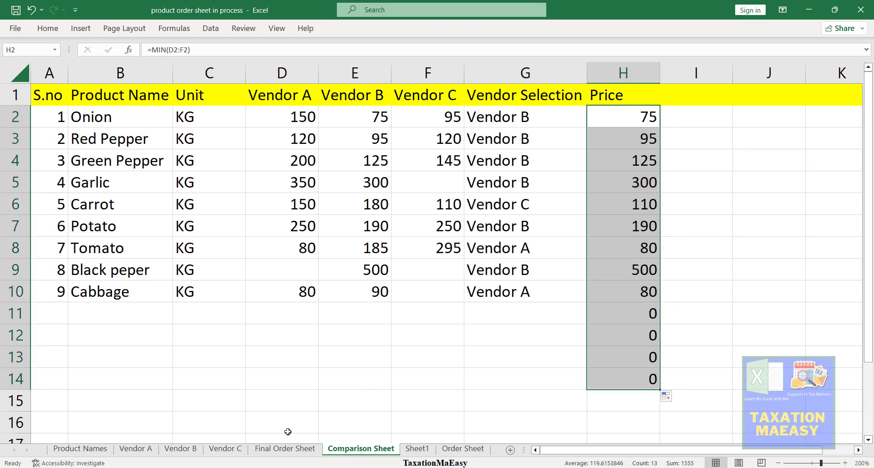
Start a VLOOKUP formula in cell E2 of the Order Sheet with D2 as the lookup value.
left_click(418, 441)
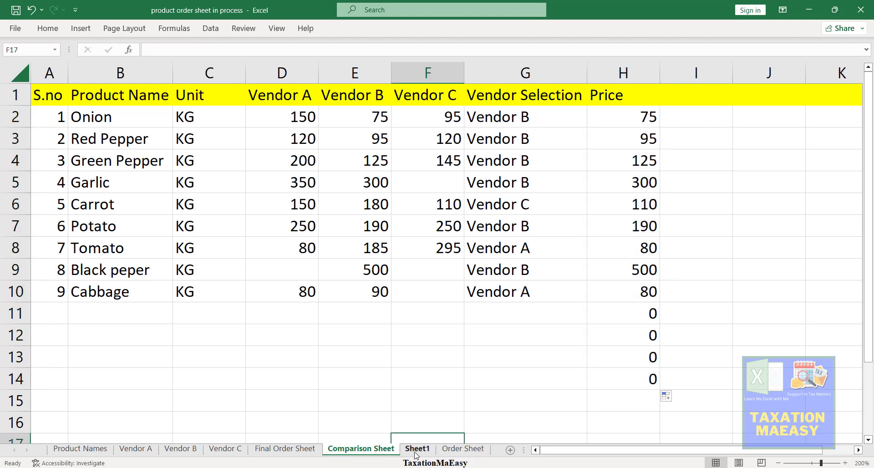
left_click(416, 449)
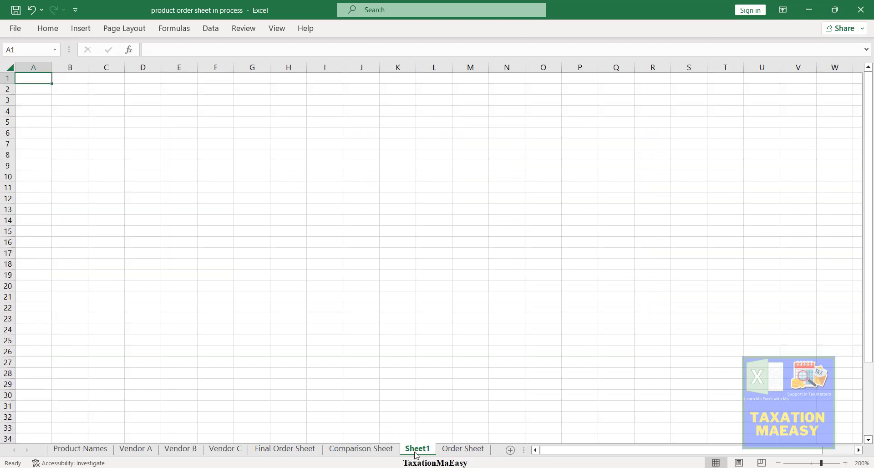
left_click(465, 450)
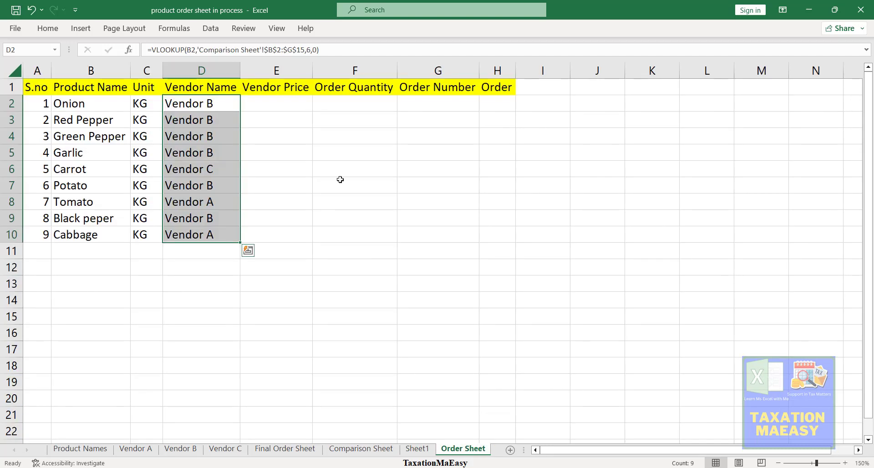
left_click(281, 104)
type("=vl")
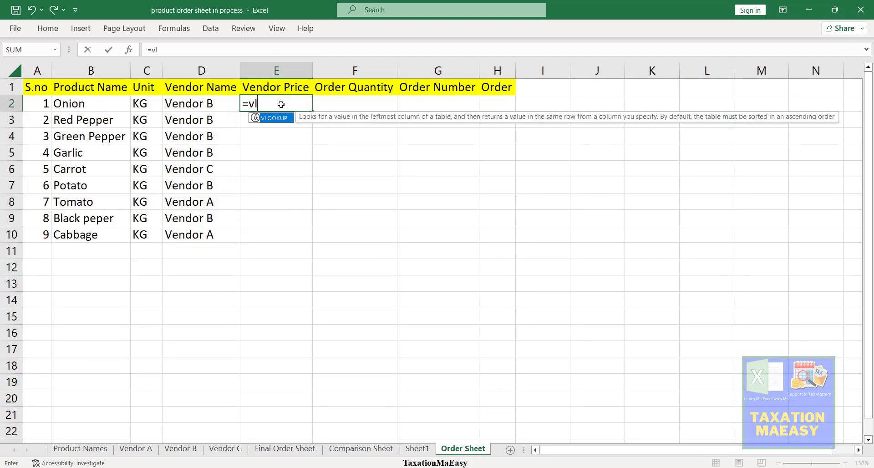
key("Tab")
key("Left")
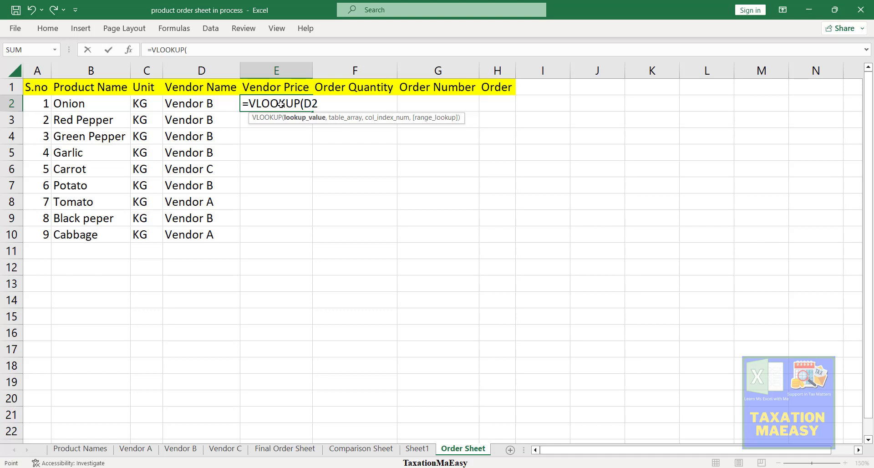
type(",")
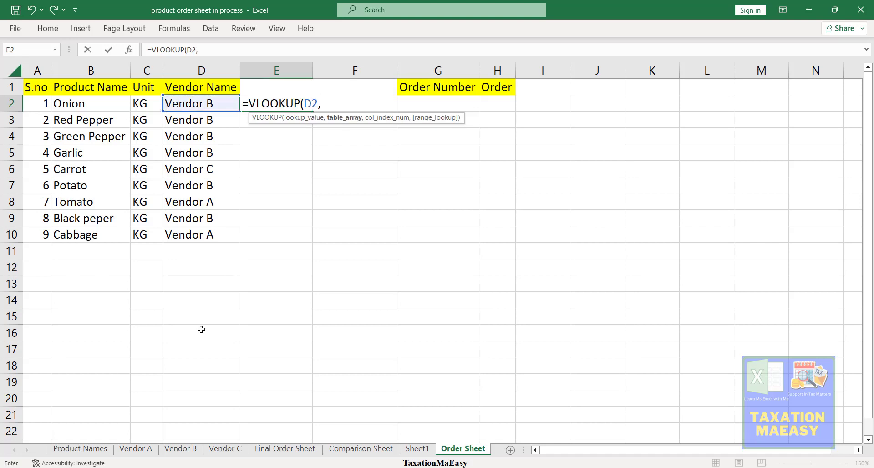
Complete the vendor price VLOOKUP in E2 with Comparison Sheet range G2:H14, column index 2 and exact match 0.
left_click(381, 449)
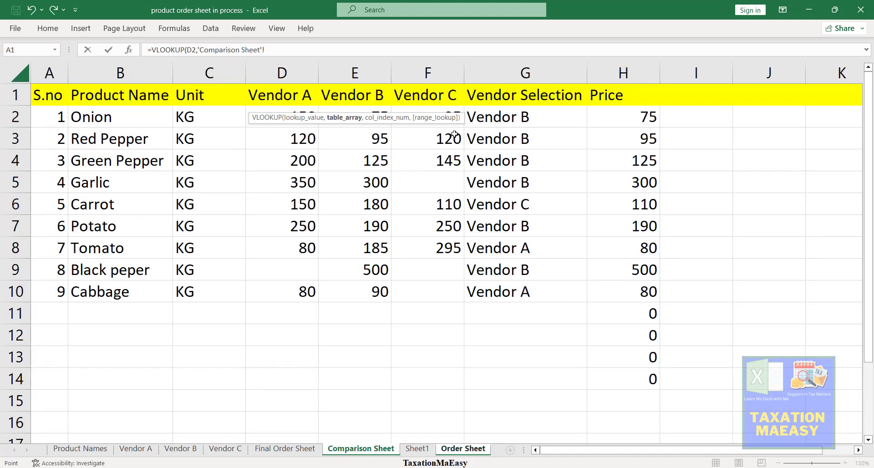
left_click(483, 119)
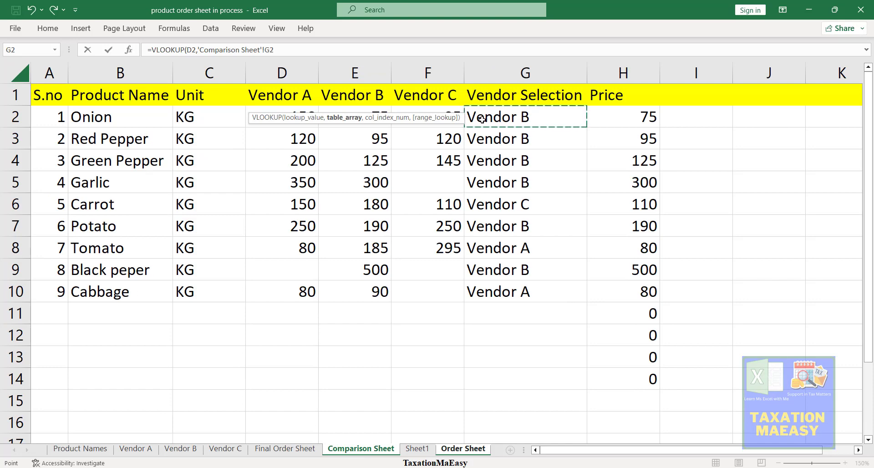
left_click_drag(482, 119, 651, 380)
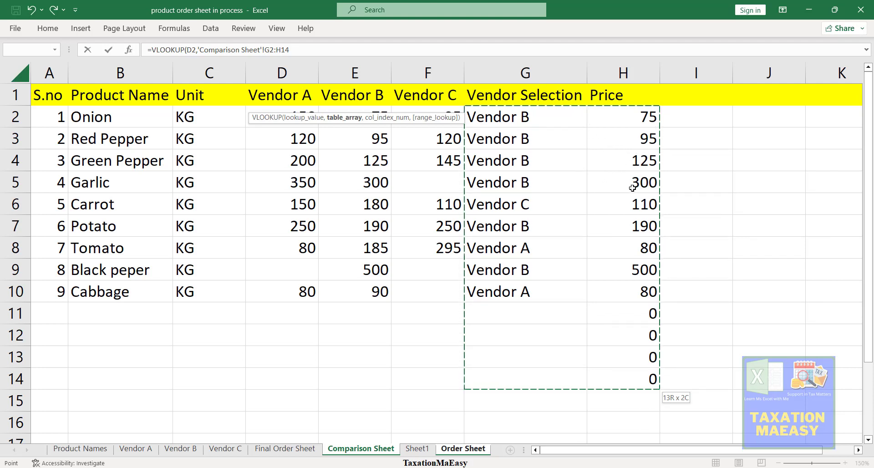
type(",")
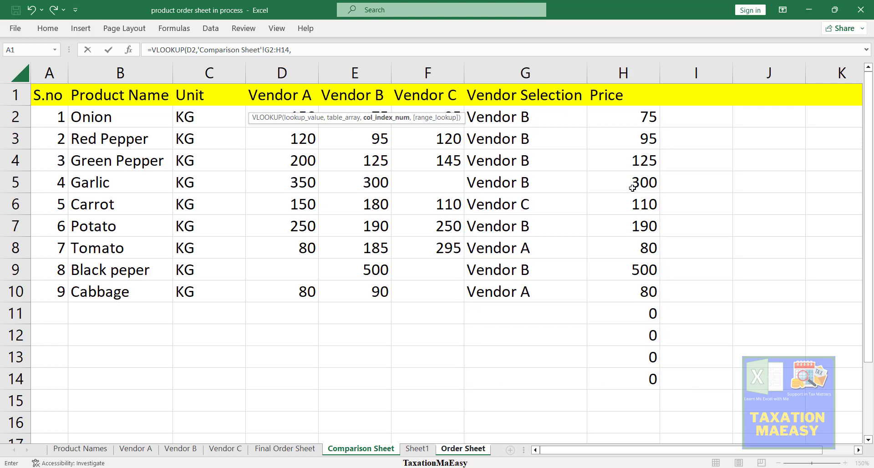
type("2,0")
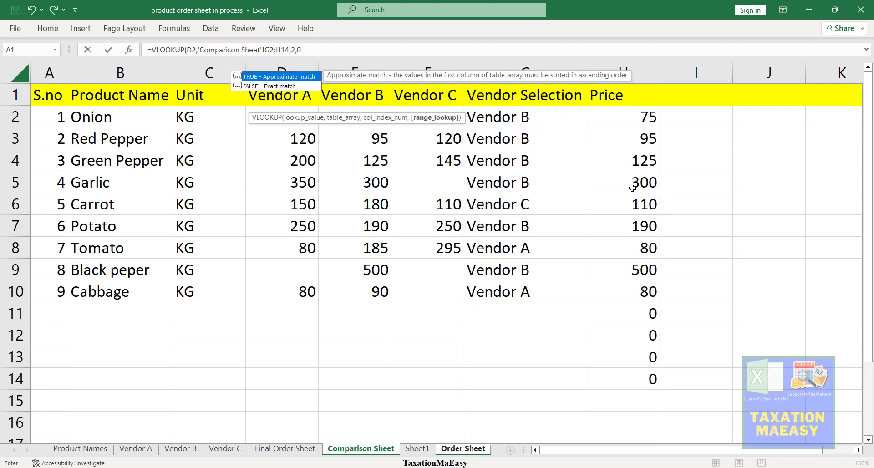
key("Return")
key("Up")
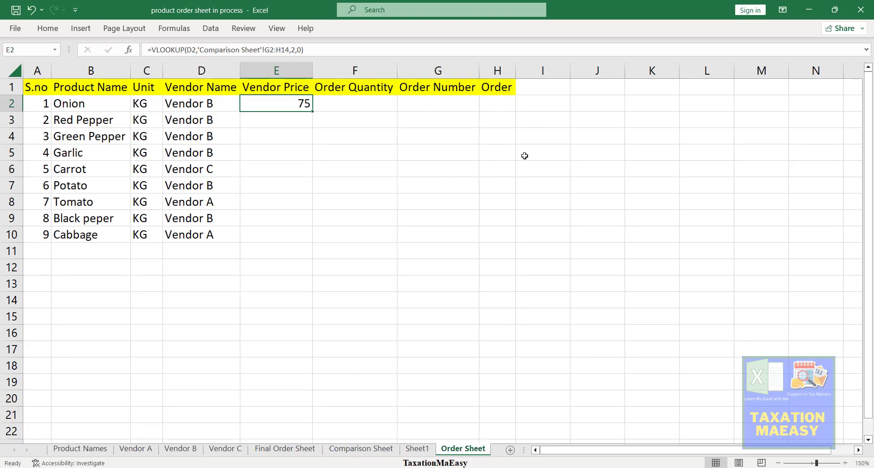
Make the E2 formula's table range absolute as $G$2:$H$14 and fill the formula down to E15.
left_click(264, 50)
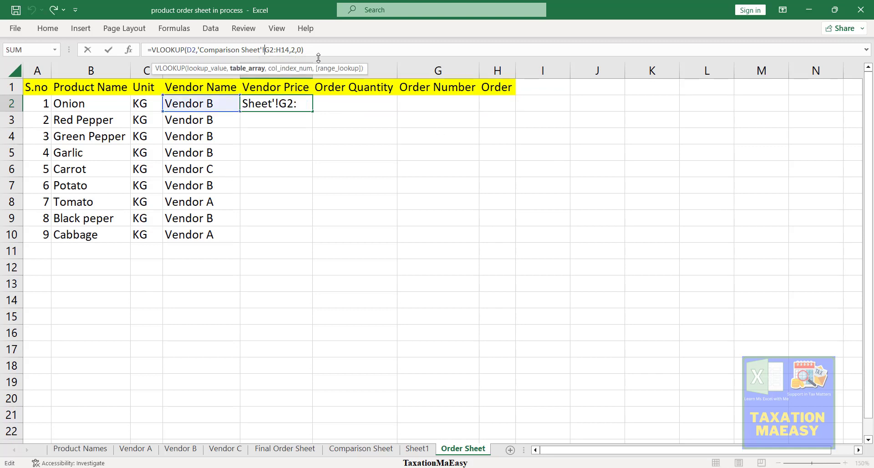
key("F4")
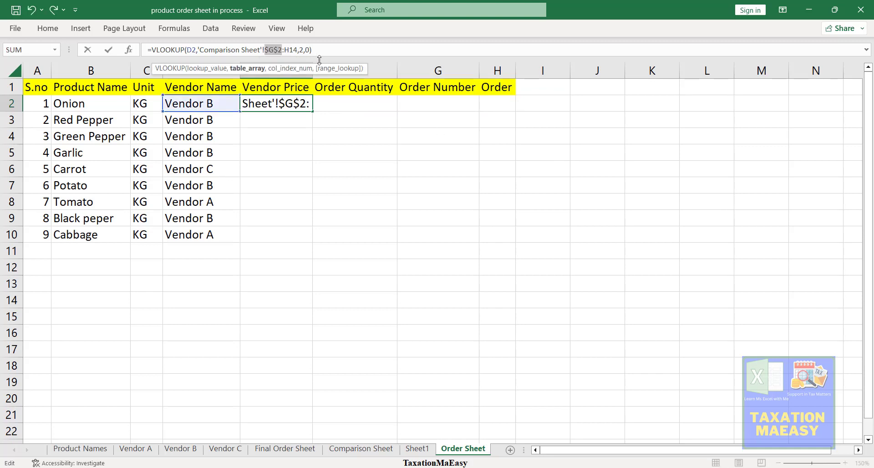
left_click(287, 50)
key("F4")
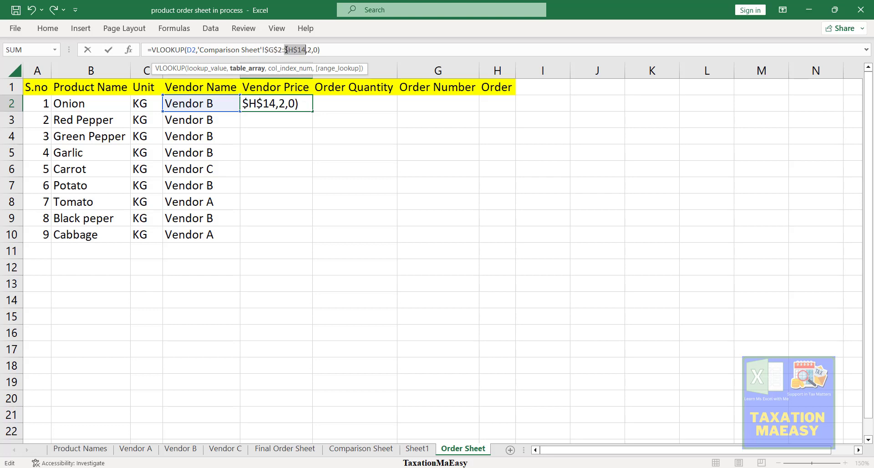
key("Return")
key("Up")
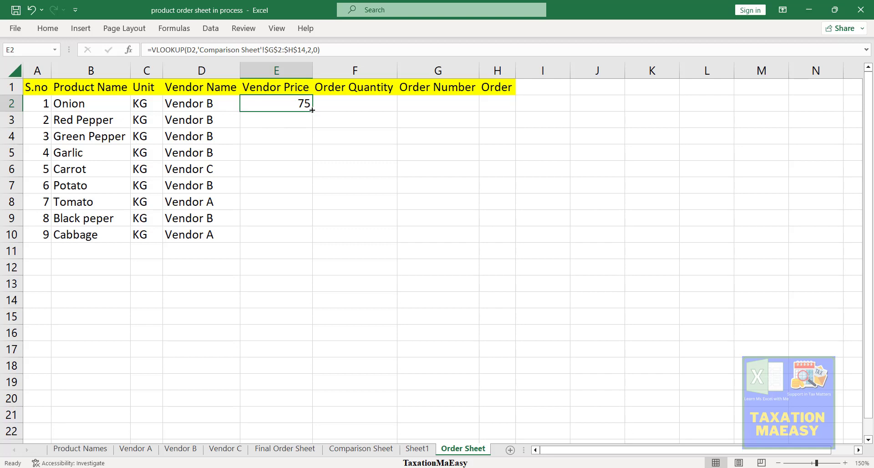
left_click_drag(312, 110, 309, 320)
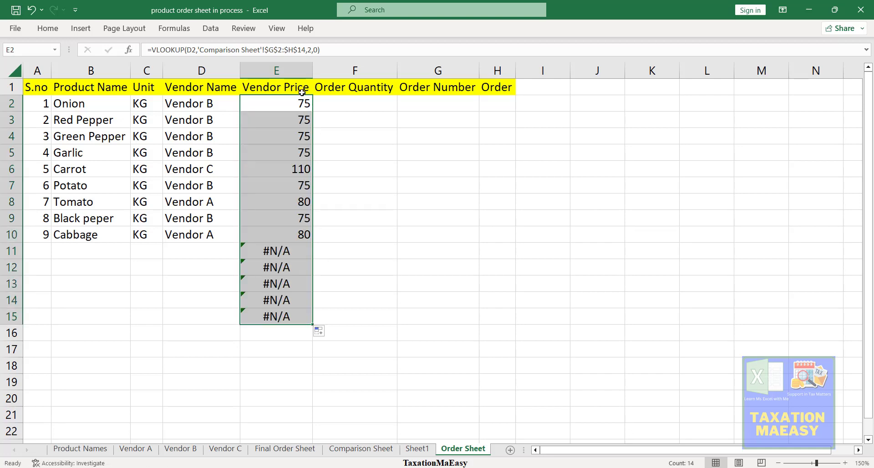
Wrap the E2 VLOOKUP in IFERROR with an empty string "" as the error value and fill it down to E15.
left_click(297, 110)
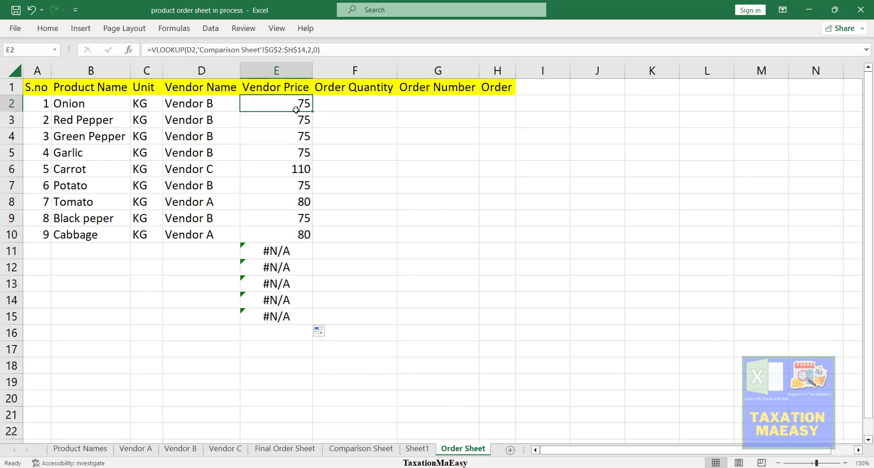
left_click(152, 50)
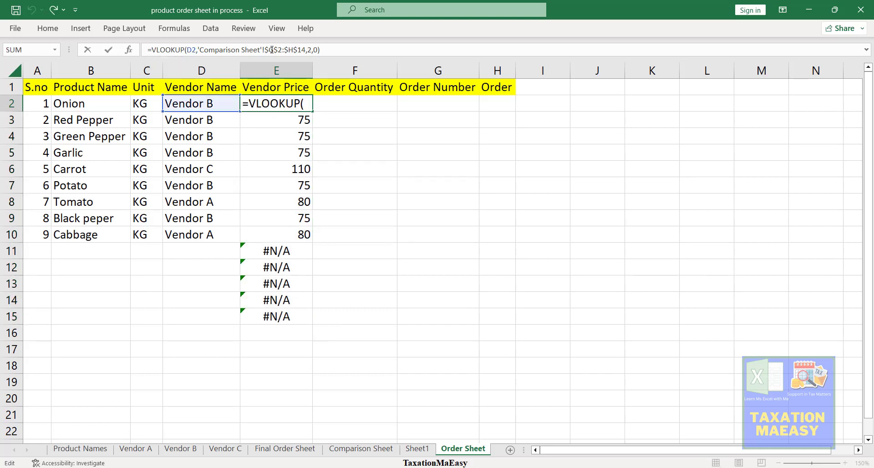
type("iferro")
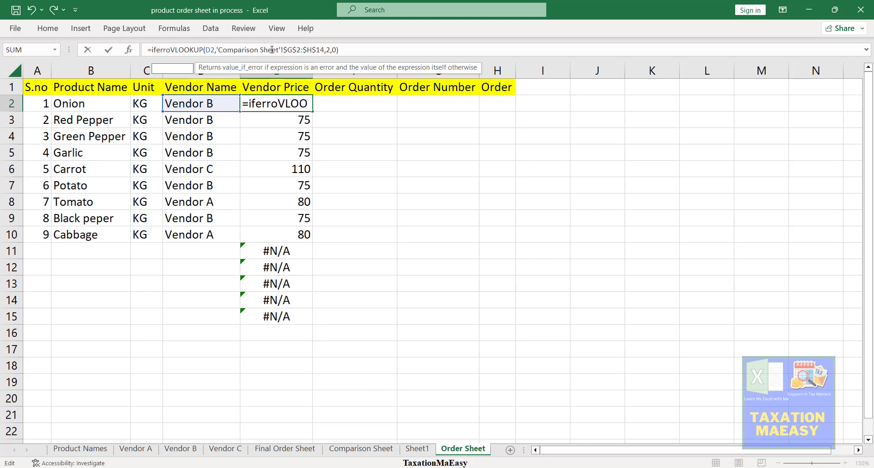
type("r")
key("Tab")
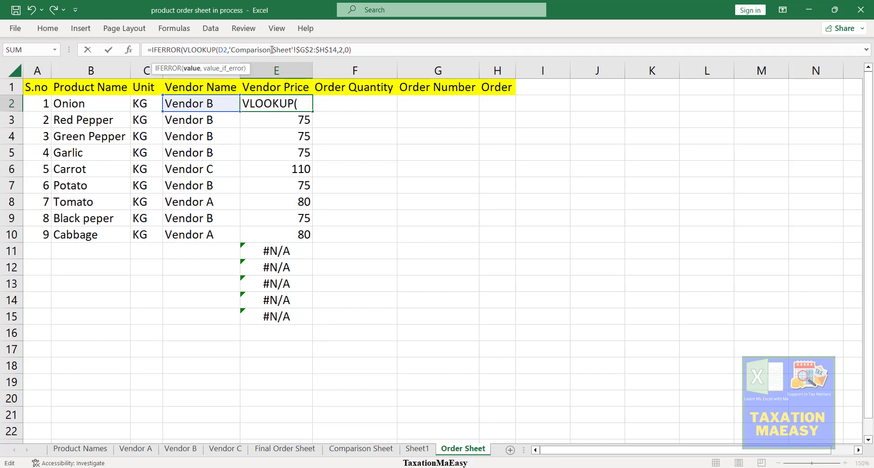
left_click(380, 49)
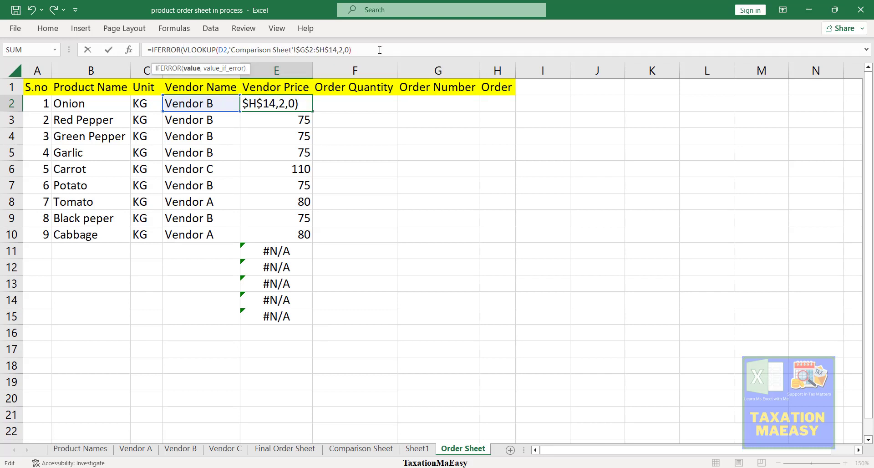
type(",")
key("Return")
key("Return")
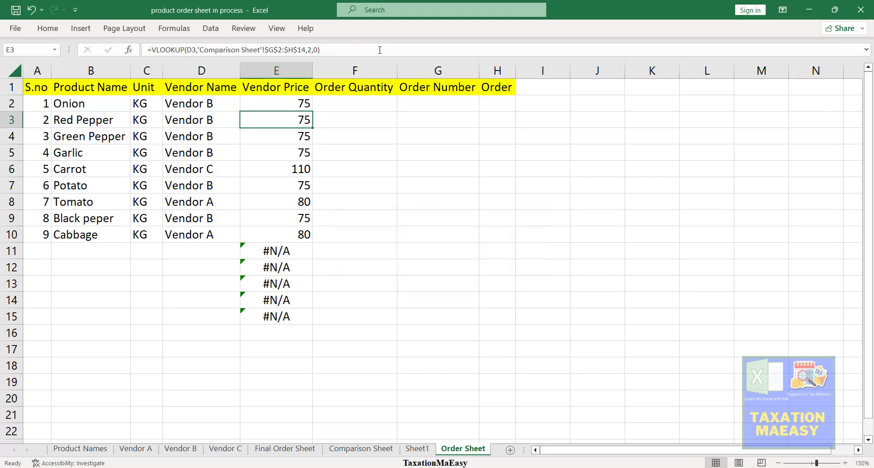
key("Up")
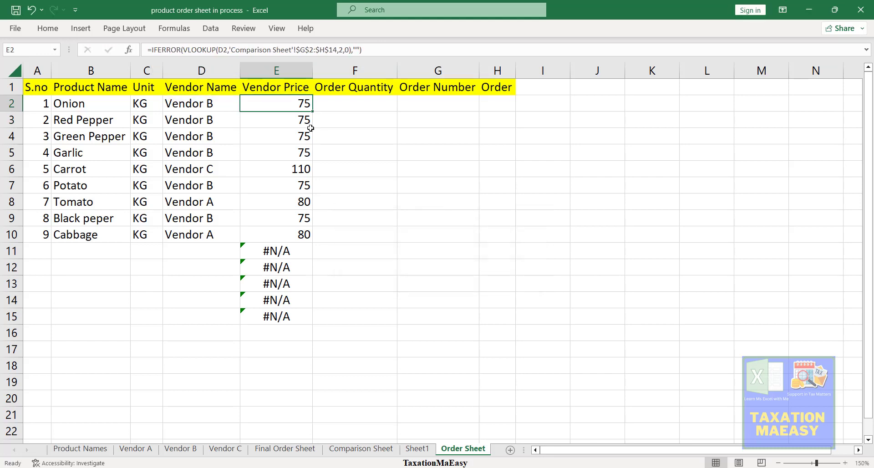
double_click(315, 112)
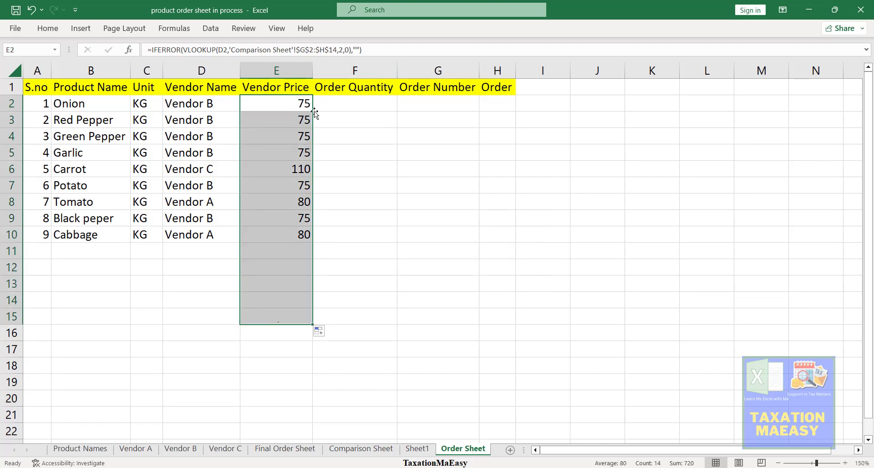
Enter the order quantities 10, 1, 2 and 5 in cells F2 to F5.
left_click(341, 101)
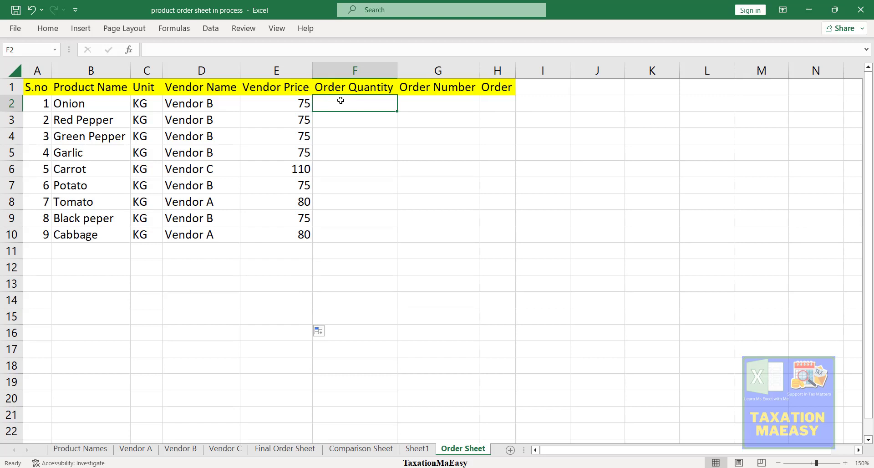
type("10")
key("Return")
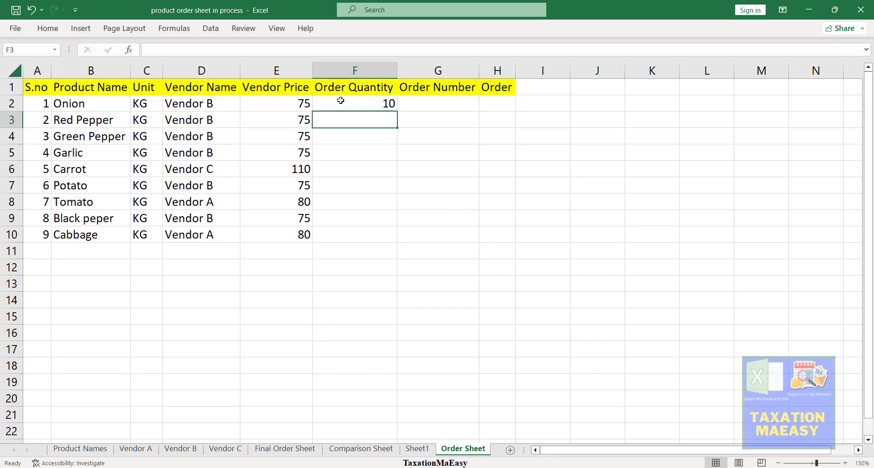
type("1")
key("Return")
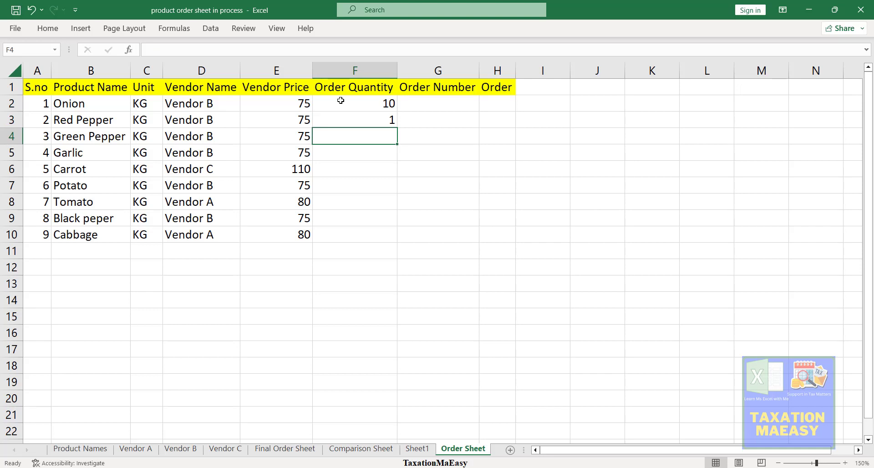
type("2")
key("Return")
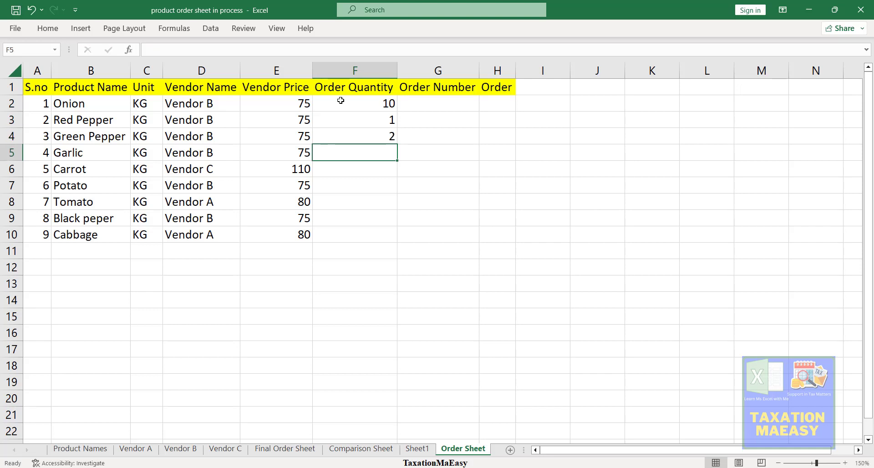
type("15")
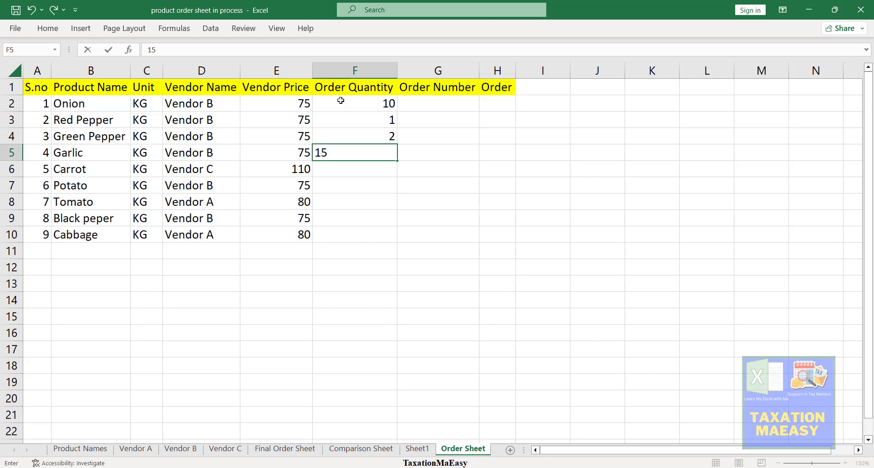
key("BackSpace")
key("BackSpace")
type("5")
key("Return")
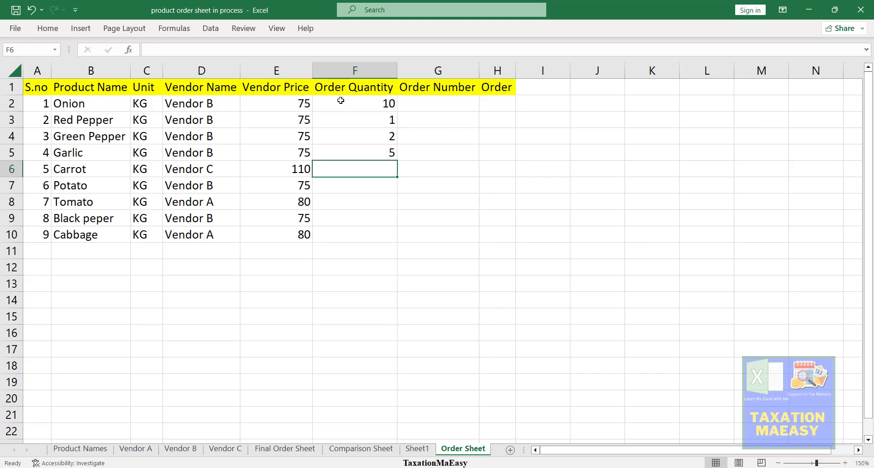
Enter the order quantities 15, 15, 5, 1 and 8 in cells F6 to F10.
type("15")
key("Return")
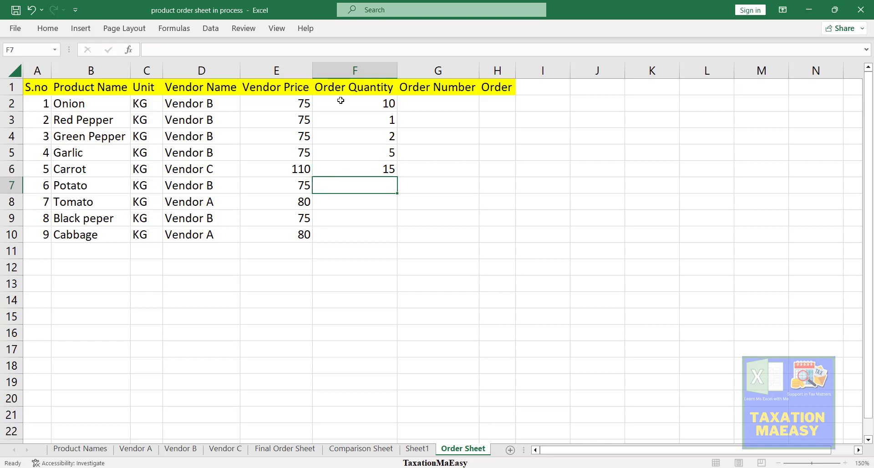
type("15")
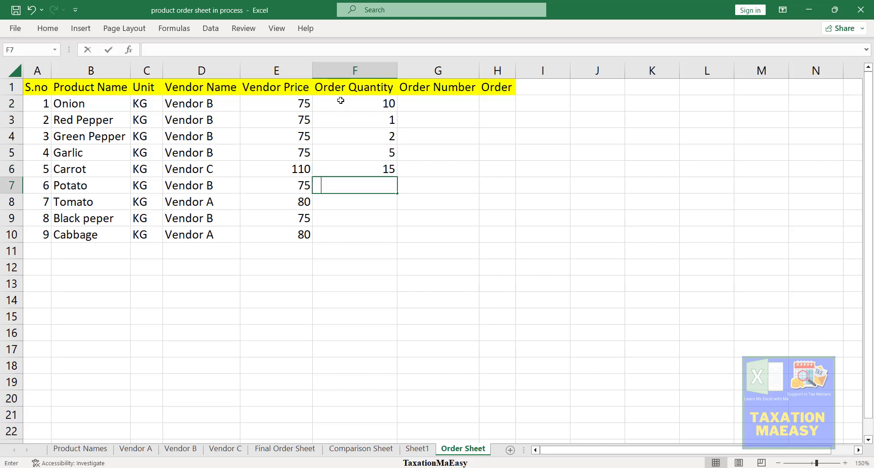
key("Return")
type("5")
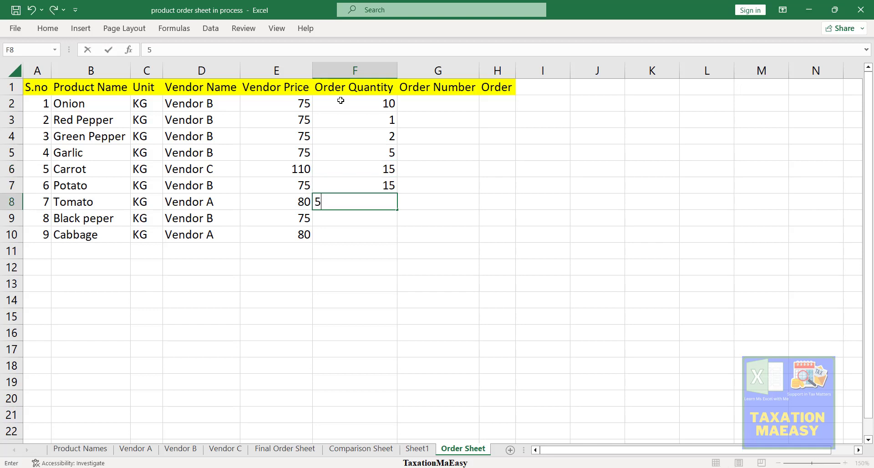
key("Return")
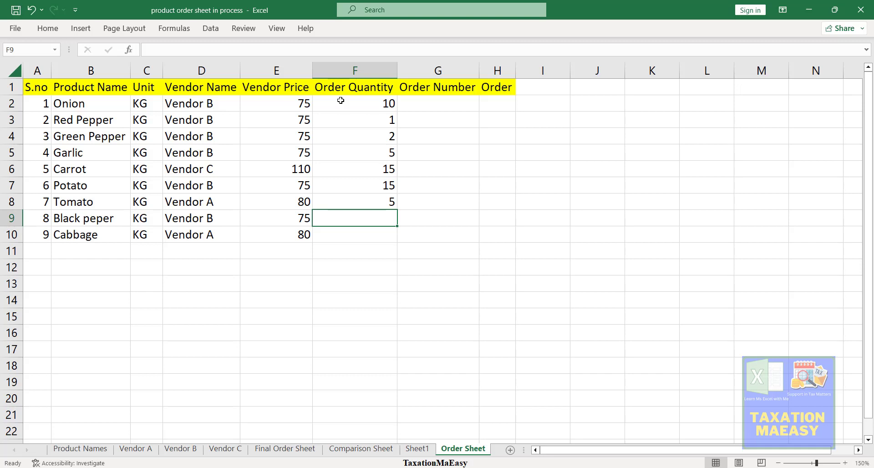
type("1")
key("Return")
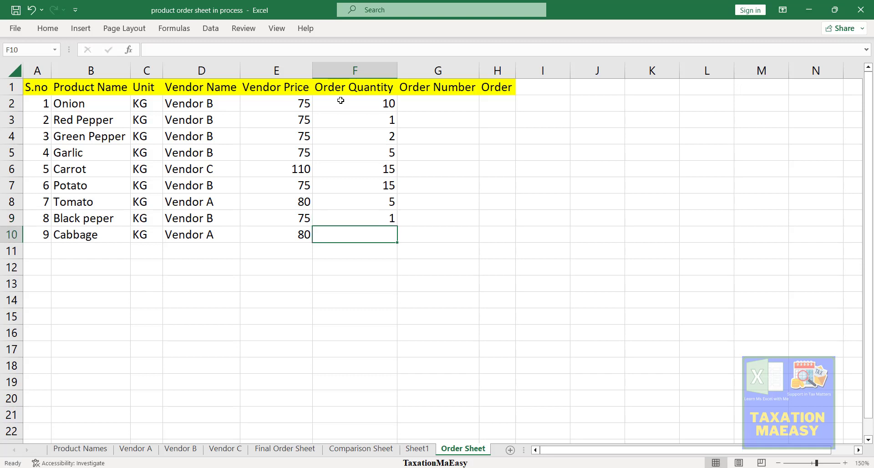
type("8")
key("Return")
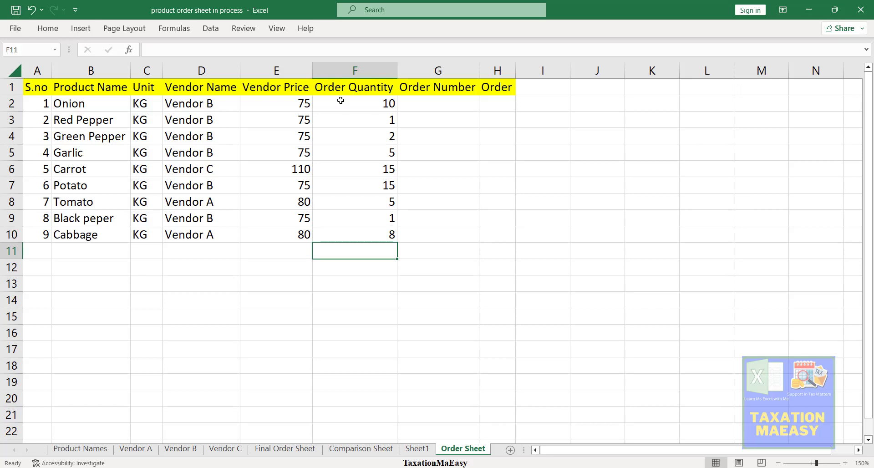
Try a plain-text, date-based order number in G2 for Onion and clear the cell again.
key("Up")
key("Up")
key("Up")
key("Up")
key("Up")
key("Up")
key("Up")
key("Up")
key("Up")
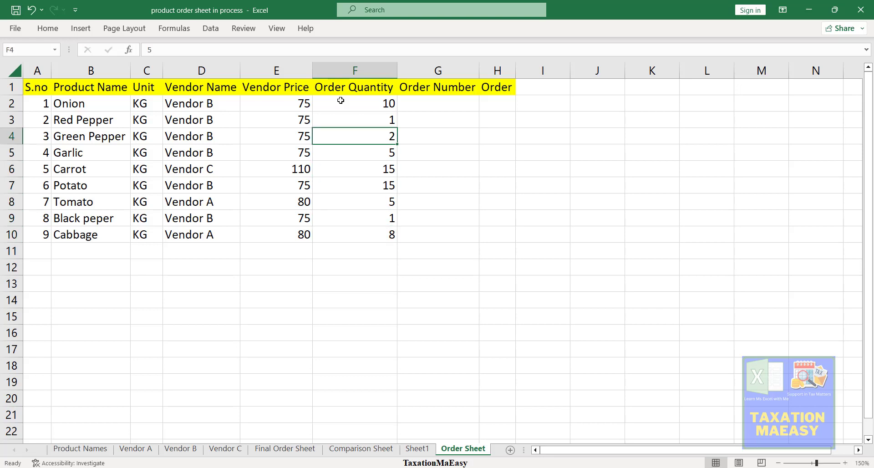
key("Right")
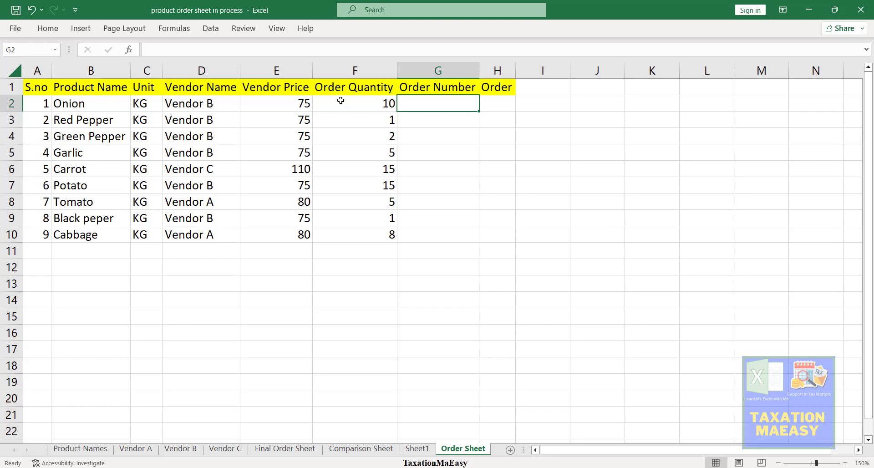
type("01")
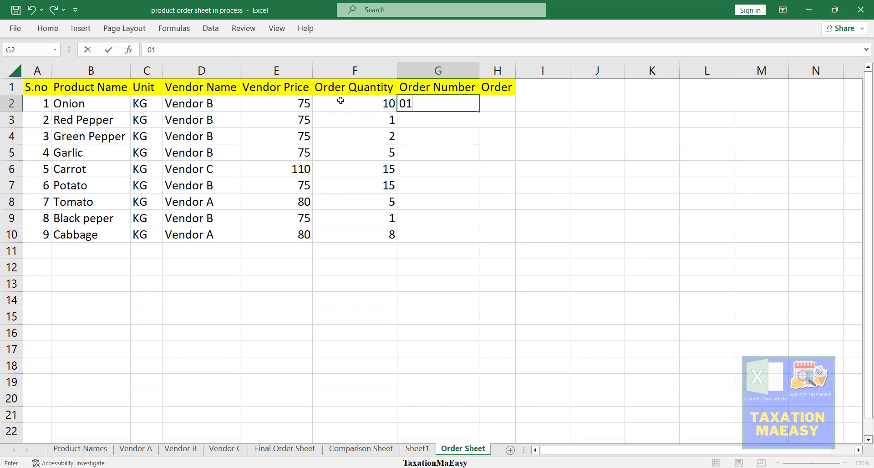
type("082023/1")
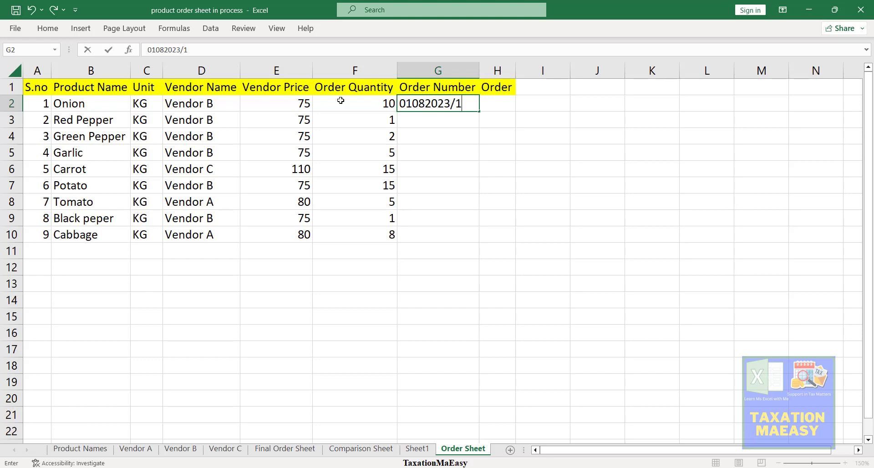
key("Return")
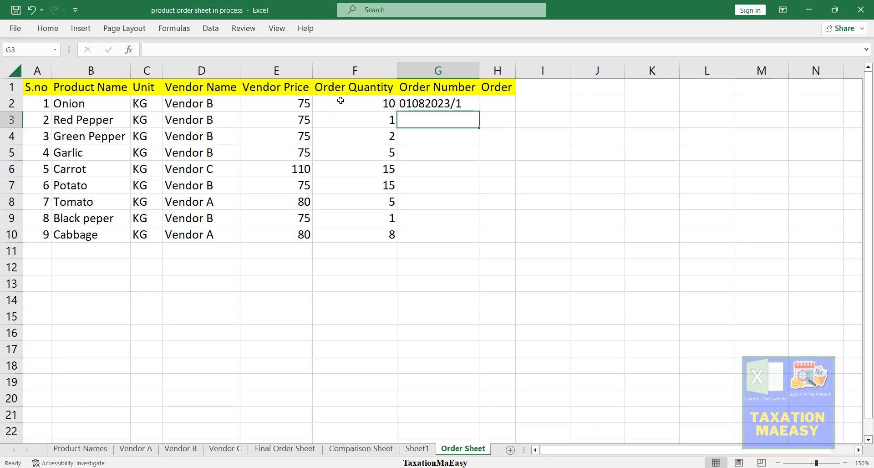
key("Up")
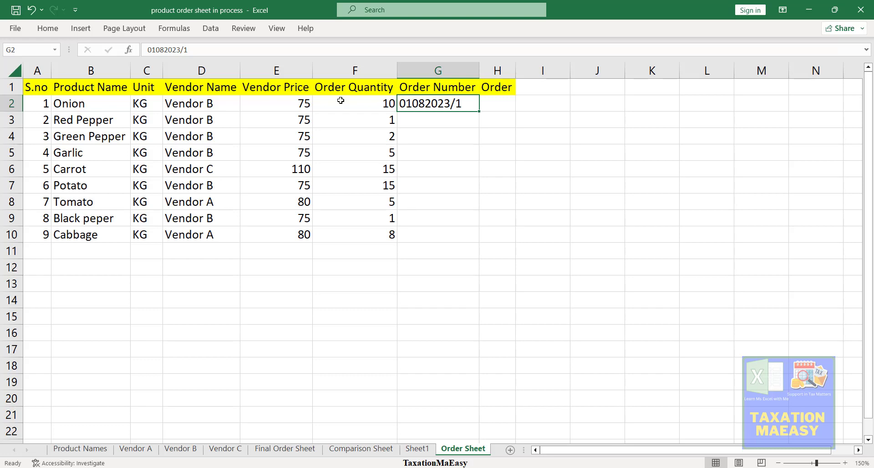
key("Delete")
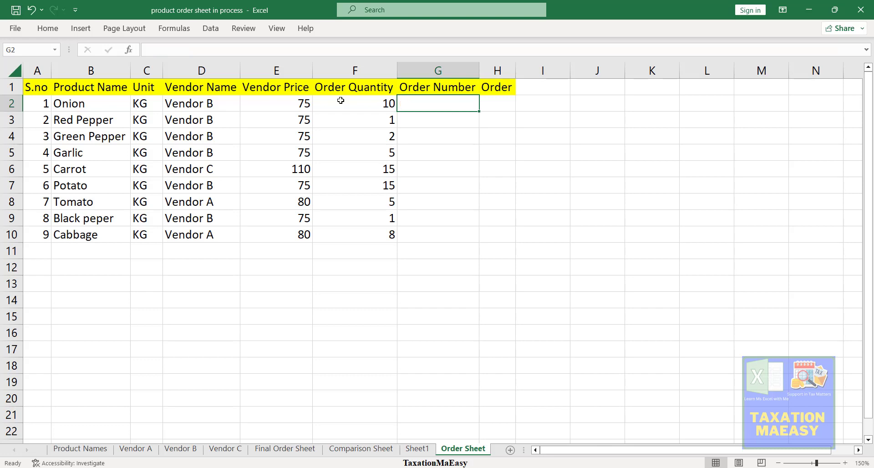
Enter a CONCATENATE formula in G2 that joins the quoted date-based order prefix, a slash and the serial number in A2.
type("=co")
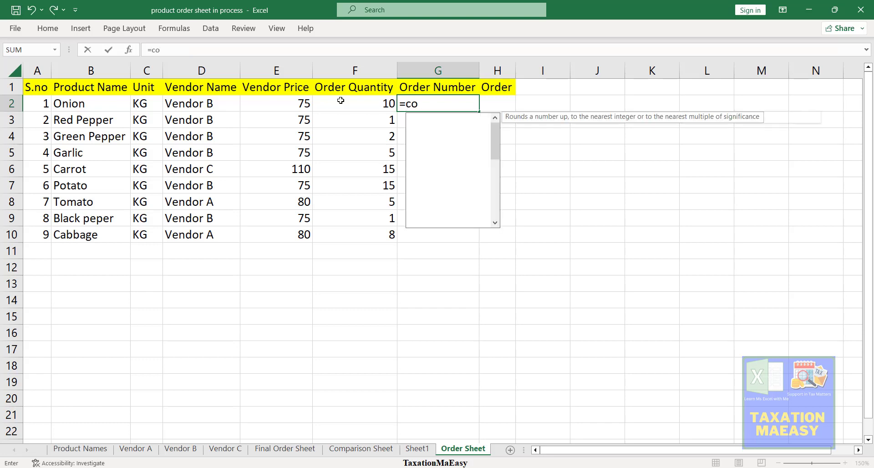
type("nc")
key("Down")
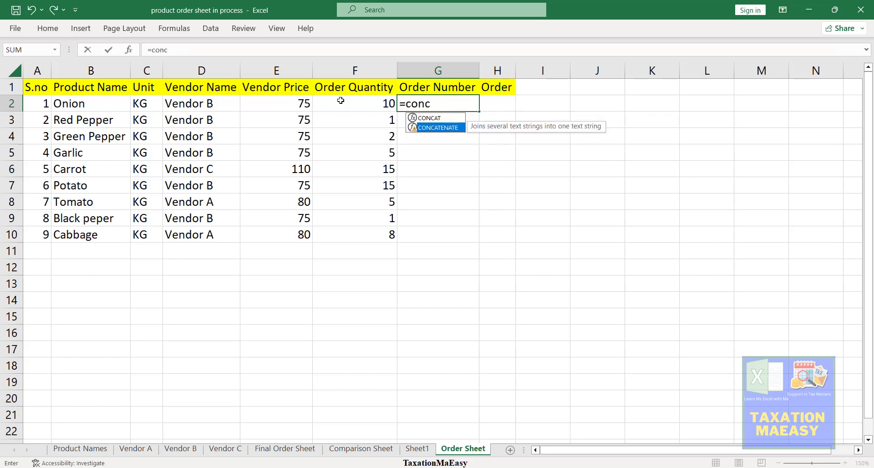
key("Tab")
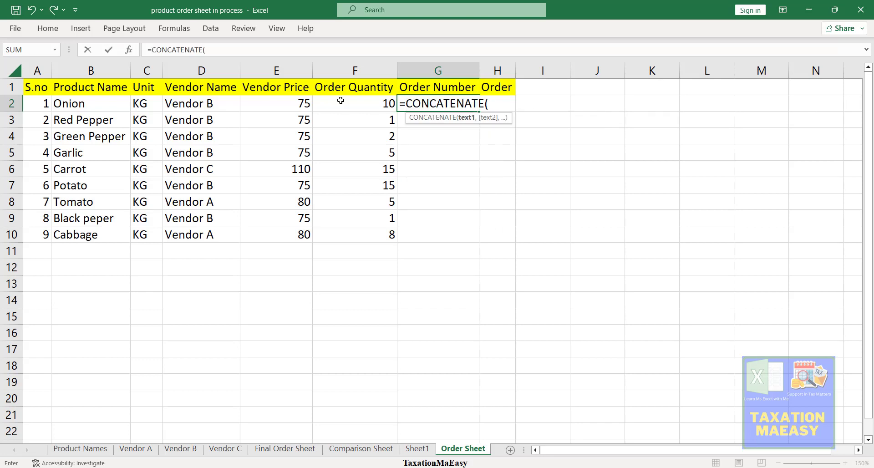
type("\"01082023")
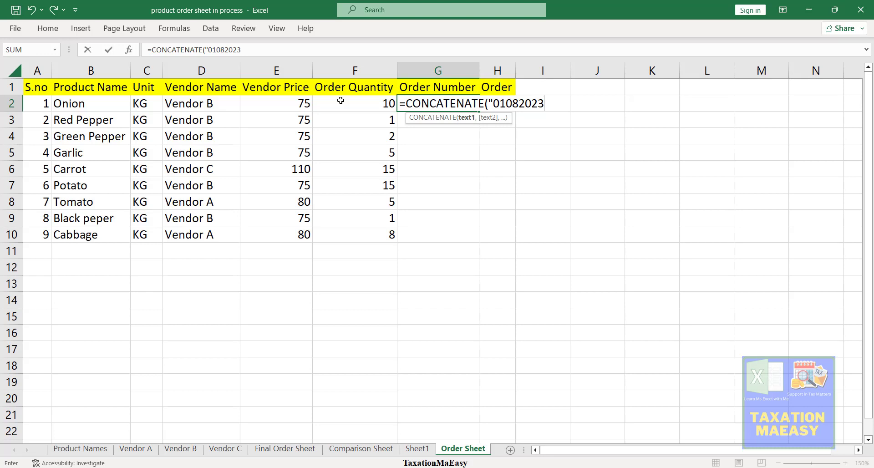
type("\",/")
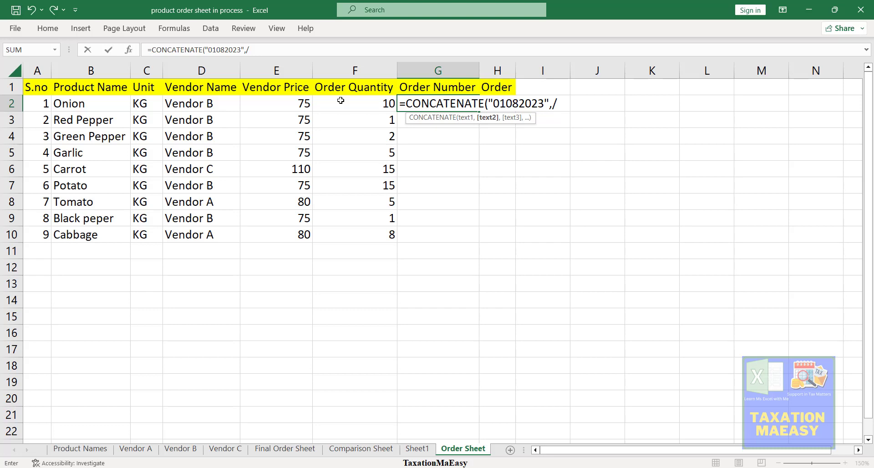
type(",")
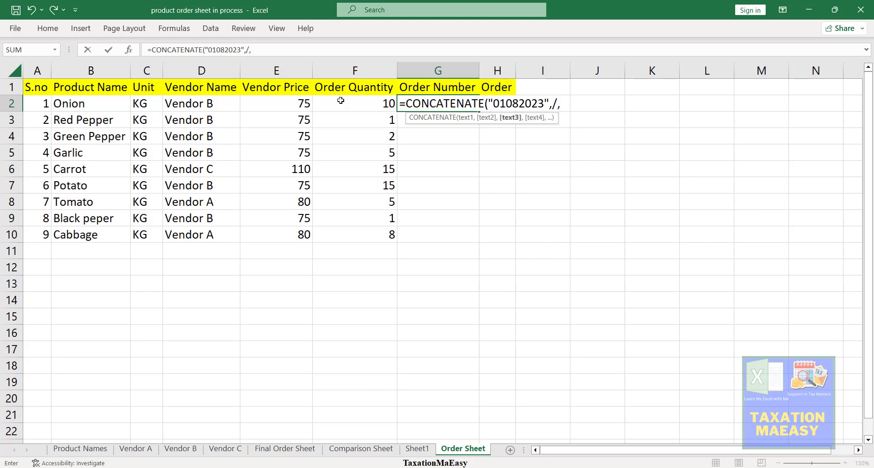
left_click(40, 104)
key("Return")
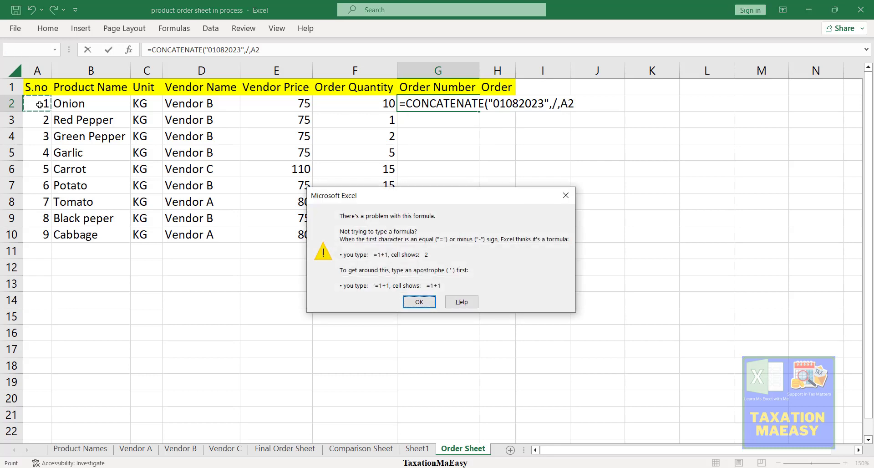
key("Return")
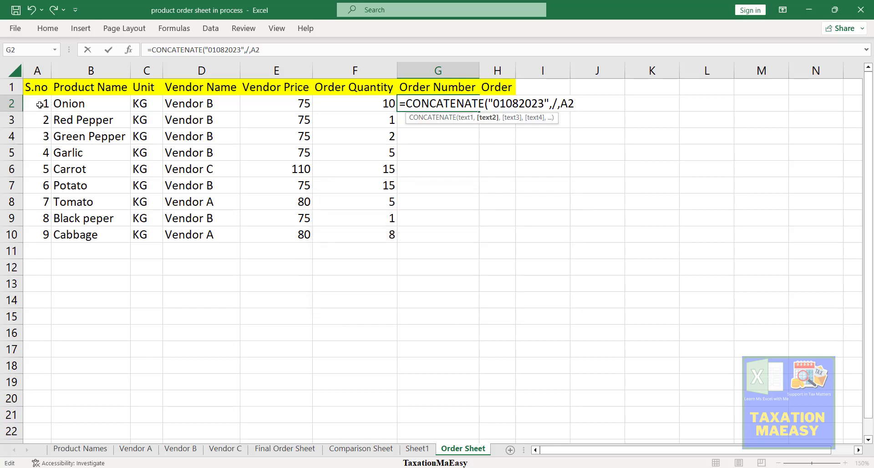
Enclose the slash in the G2 formula in quotation marks and fill the formula down to G10.
type("\"")
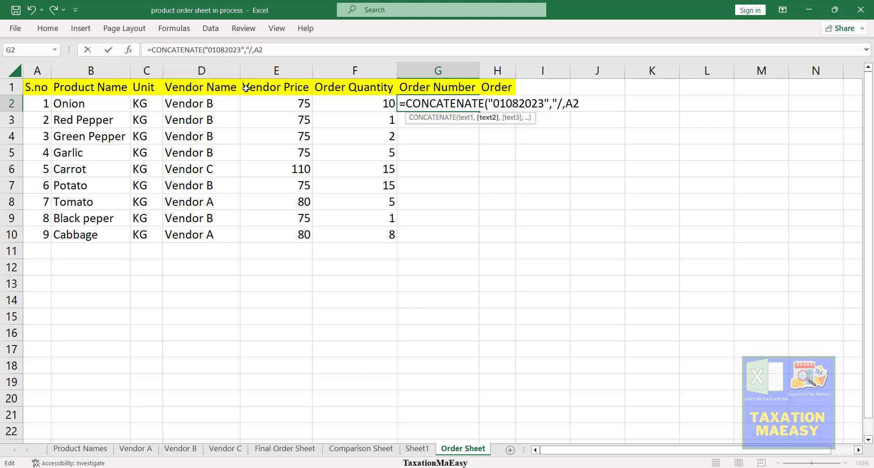
left_click(565, 103)
type("\"")
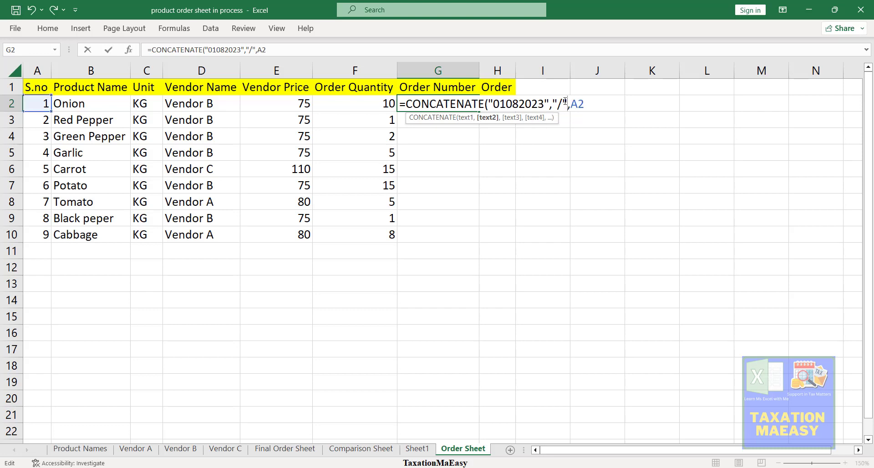
key("Return")
key("Up")
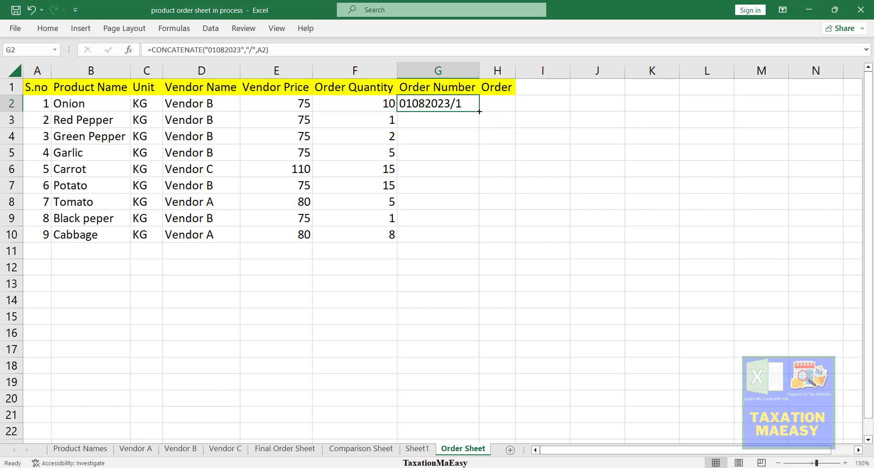
left_click_drag(480, 111, 472, 245)
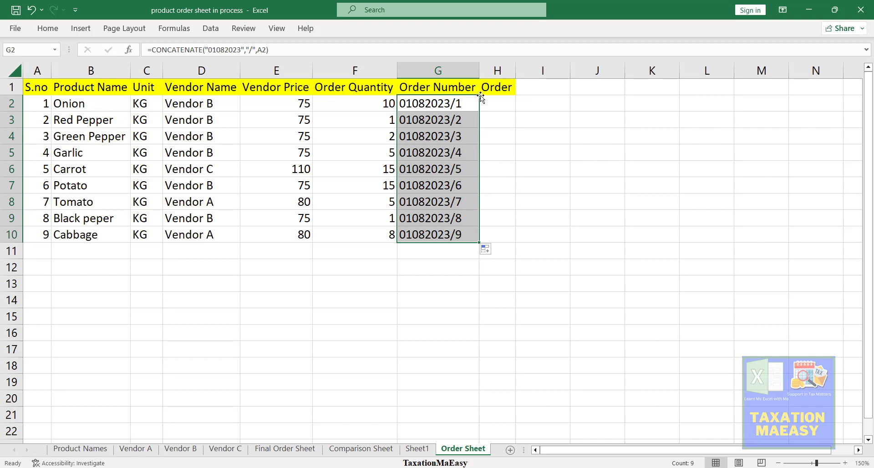
Complete the H1 header as Order Date and autofit the width of column H.
left_click(500, 87)
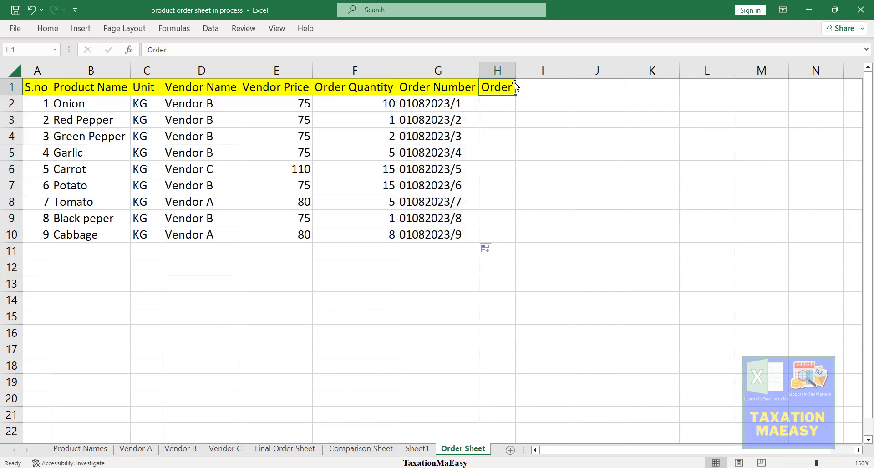
left_click(243, 47)
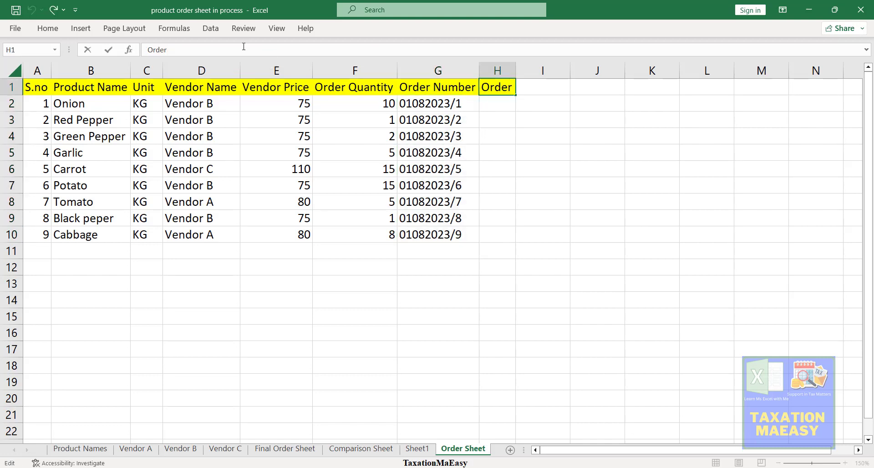
type("Date")
key("Return")
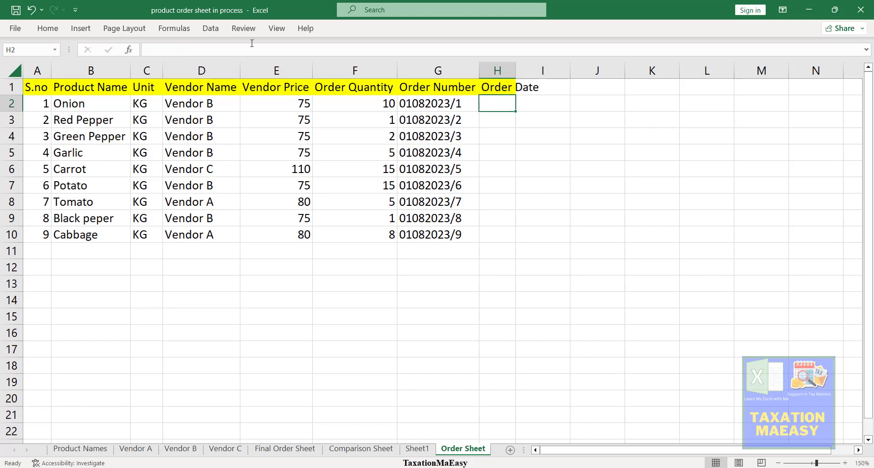
double_click(516, 66)
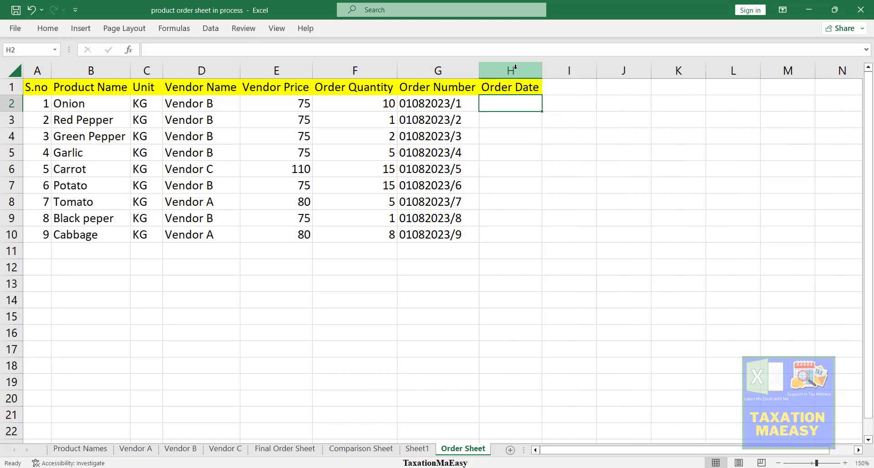
Enter the order date 08-01-2003 in H2 for Onion.
type("01")
key("BackSpace")
key("BackSpace")
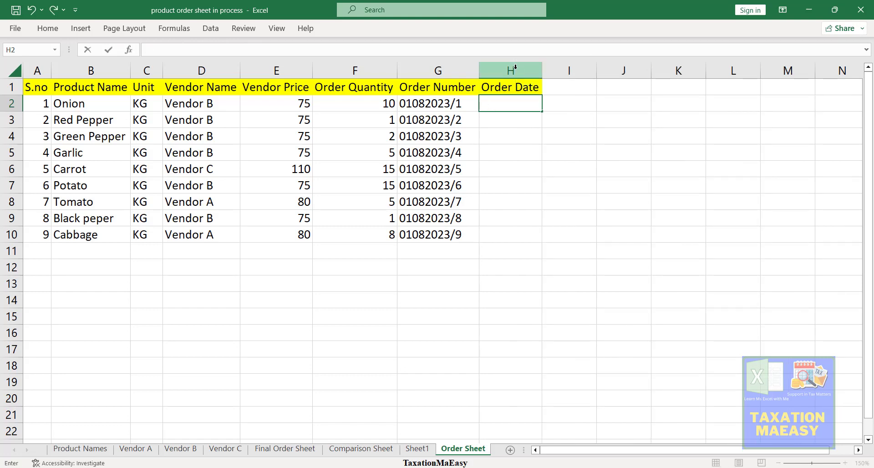
type("08-01-2003")
key("Return")
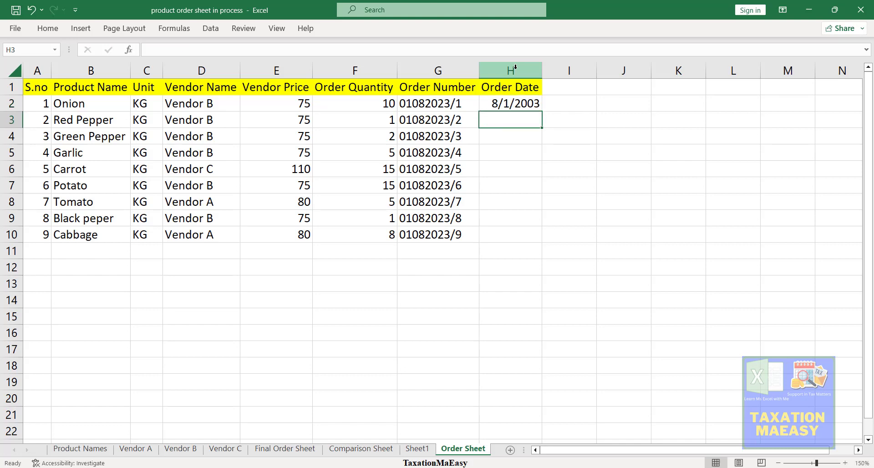
Correct the H2 date to 8/1/2023 and fill it down to H15 as a daily series.
key("Up")
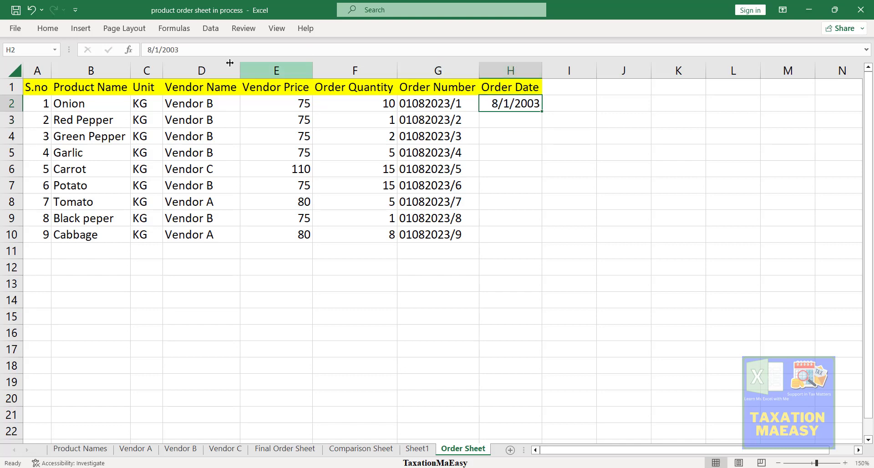
left_click(175, 55)
key("BackSpace")
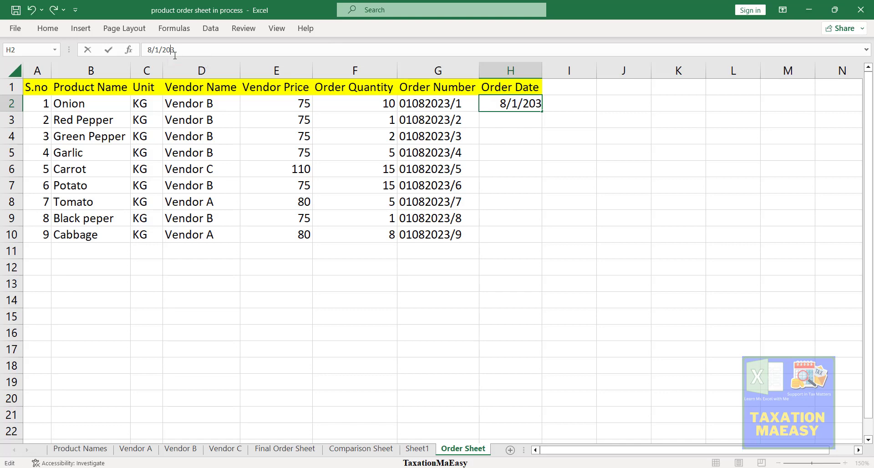
type("2")
key("Return")
key("Up")
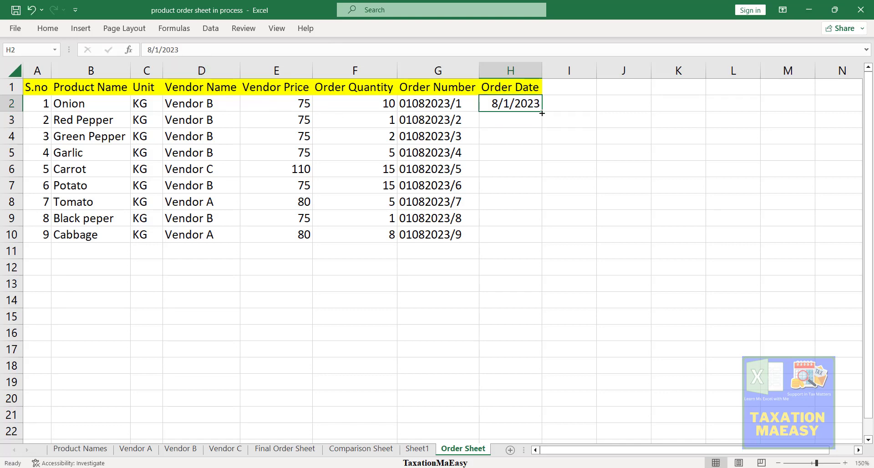
left_click_drag(542, 113, 537, 319)
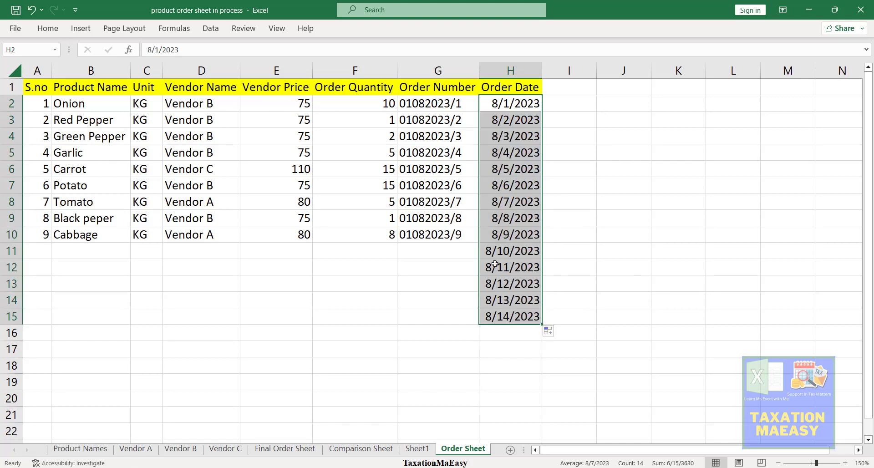
Insert a PivotTable on a new worksheet using the Order Sheet range A1:H15 as its source.
left_click(494, 255)
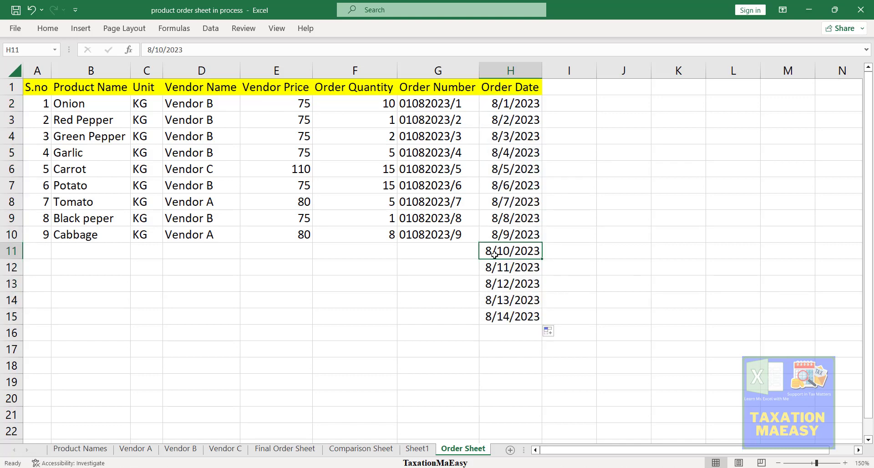
key("Up")
key("Up")
key("Up")
key("Up")
key("Up")
key("Up")
key("Up")
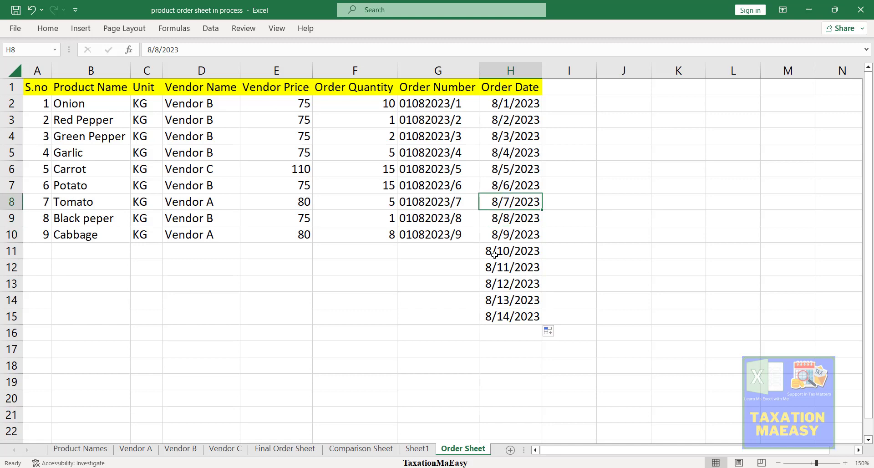
key("Up")
key("Up")
key("Left")
key("Left")
key("Left")
key("Left")
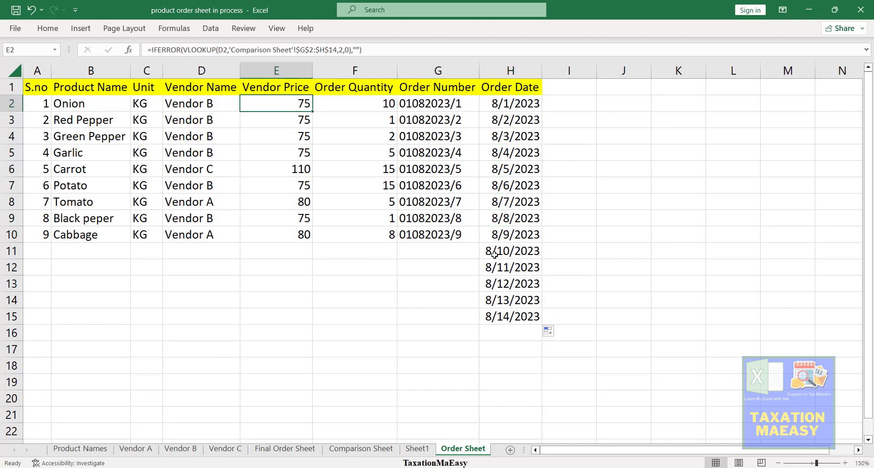
key("Up")
key("Left")
key("Left")
key("Left")
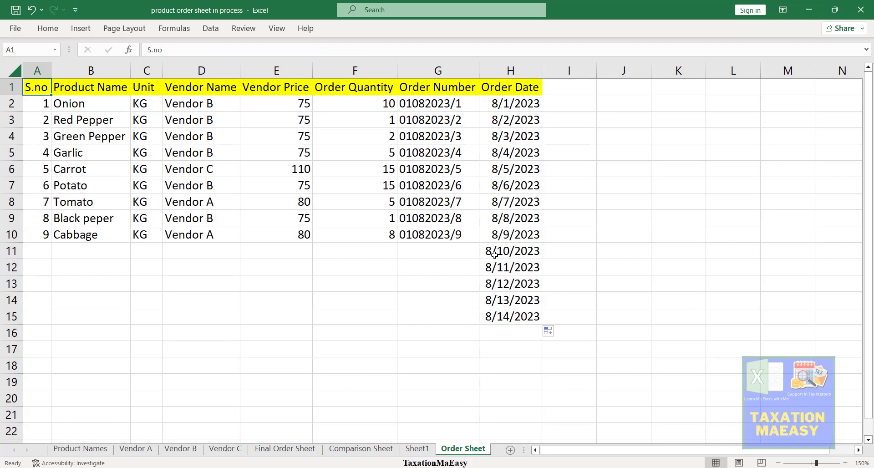
key("shift+Right")
key("shift+Right")
key("shift+Right")
key("shift+Right")
key("shift+Right")
key("shift+Right")
key("shift+Right")
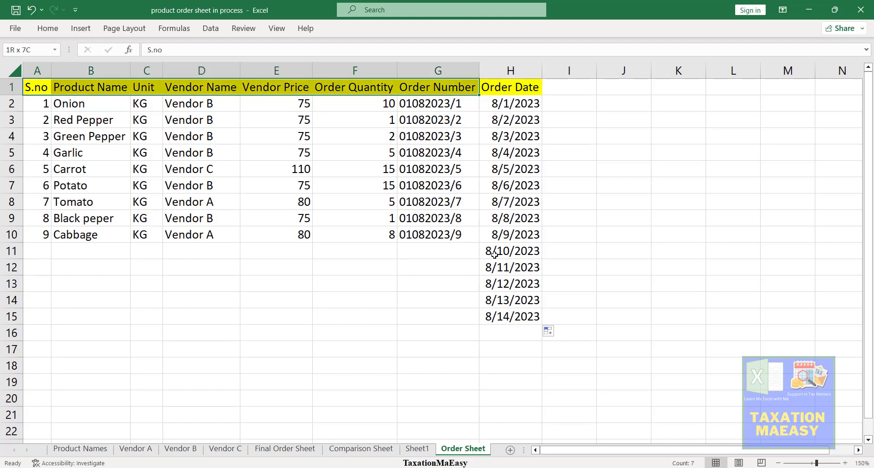
key("shift+Down")
key("shift+Down")
key("shift+Down")
key("shift+Down")
key("shift+Down")
key("shift+Down")
key("shift+Down")
key("shift+Down")
key("shift+Down")
key("shift+Down")
key("shift+Down")
key("shift+Down")
key("shift+Down")
key("shift+Down")
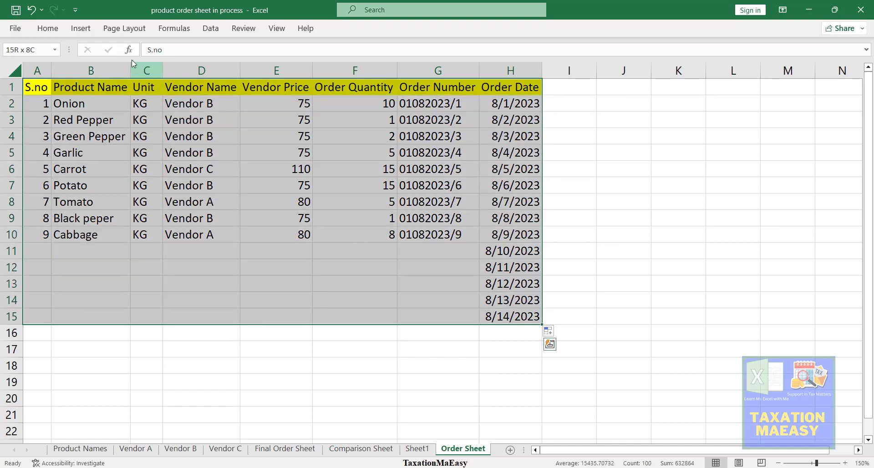
left_click(82, 29)
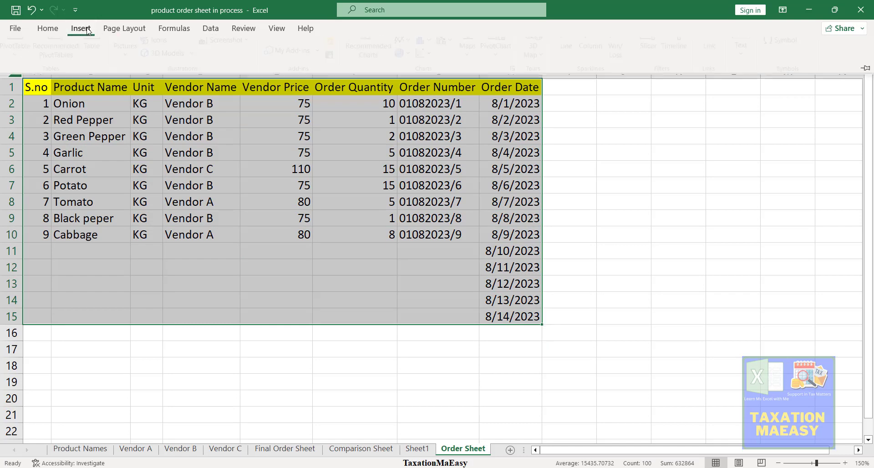
left_click(20, 50)
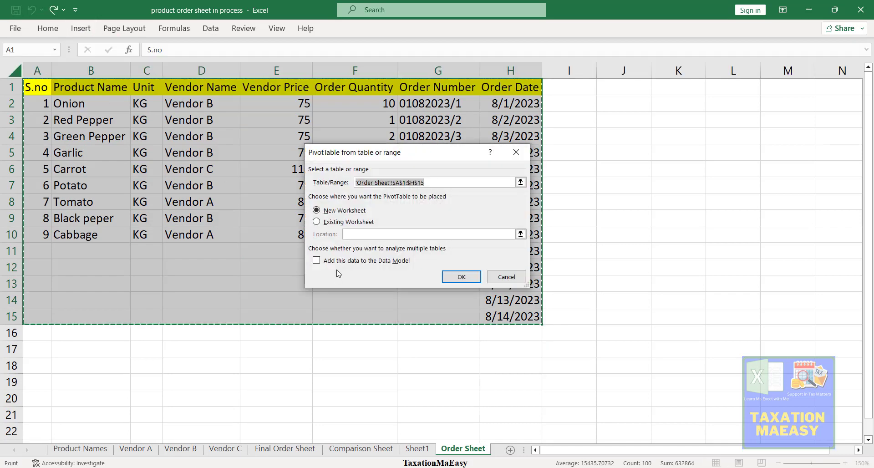
left_click(463, 280)
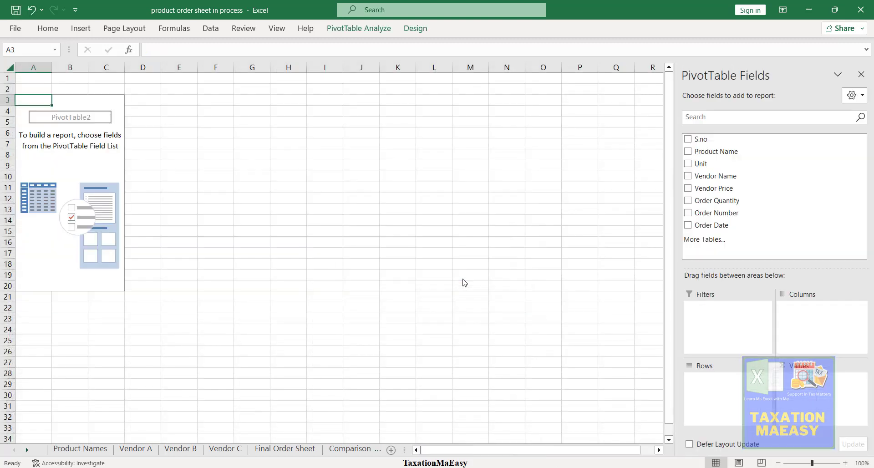
Add Product Name, Unit and Vendor Price to the PivotTable rows and Order Quantity as a summed value.
left_click(690, 155)
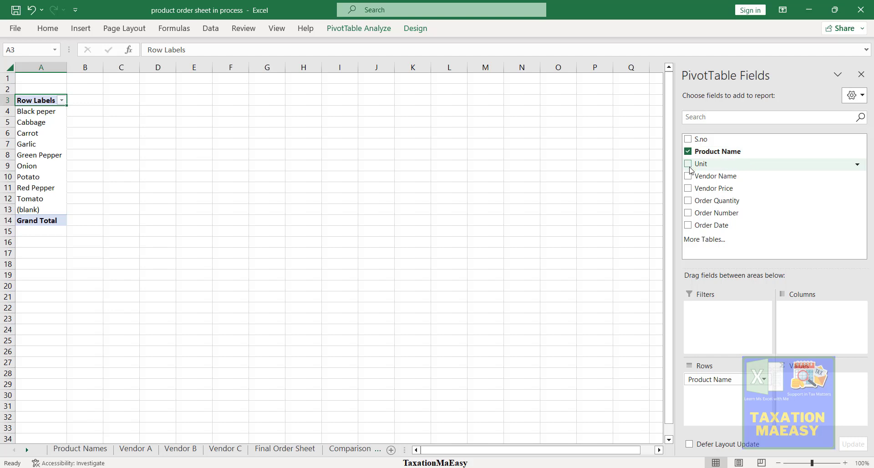
left_click(689, 165)
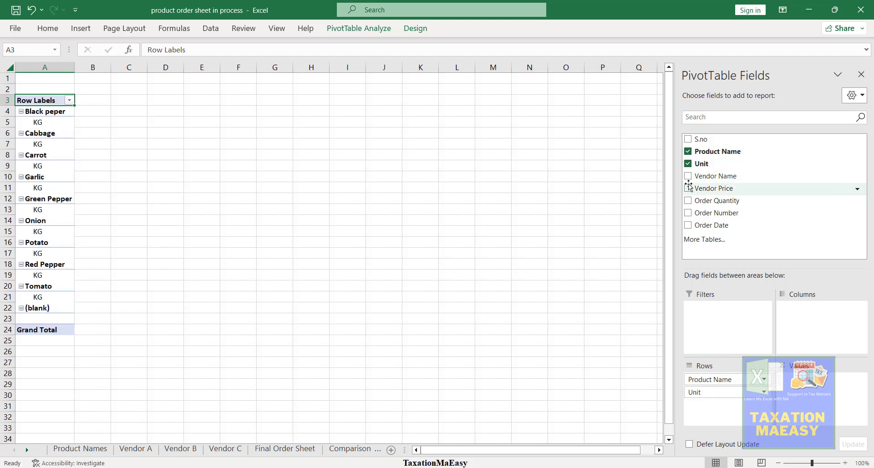
left_click(689, 188)
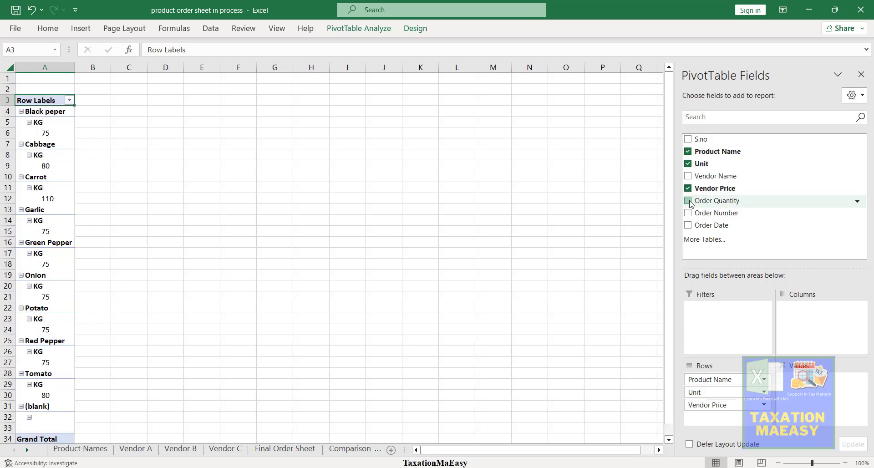
left_click(688, 200)
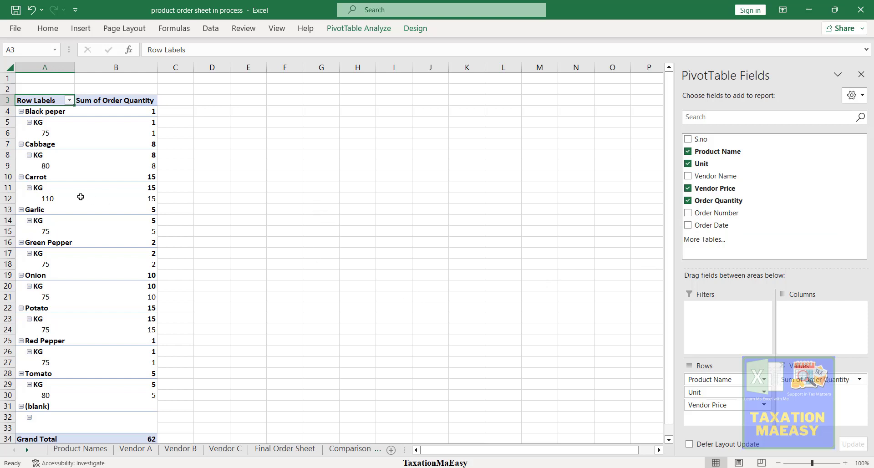
Turn off all subtotals in the PivotTable.
left_click(67, 188)
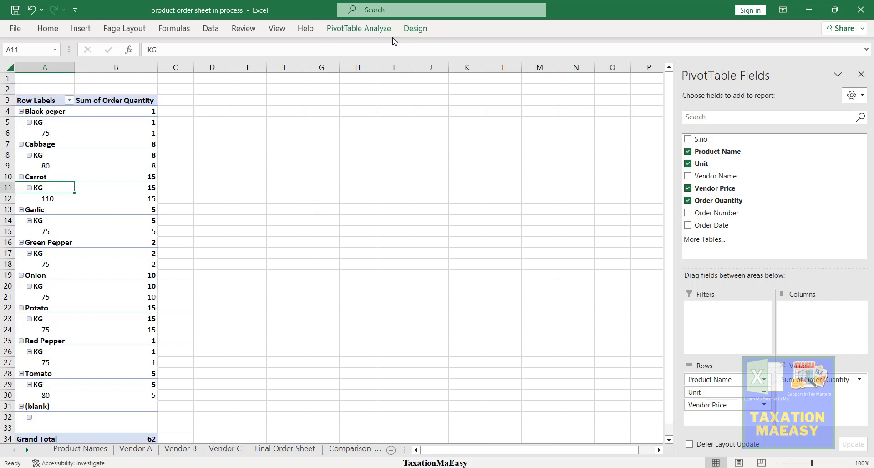
left_click(415, 30)
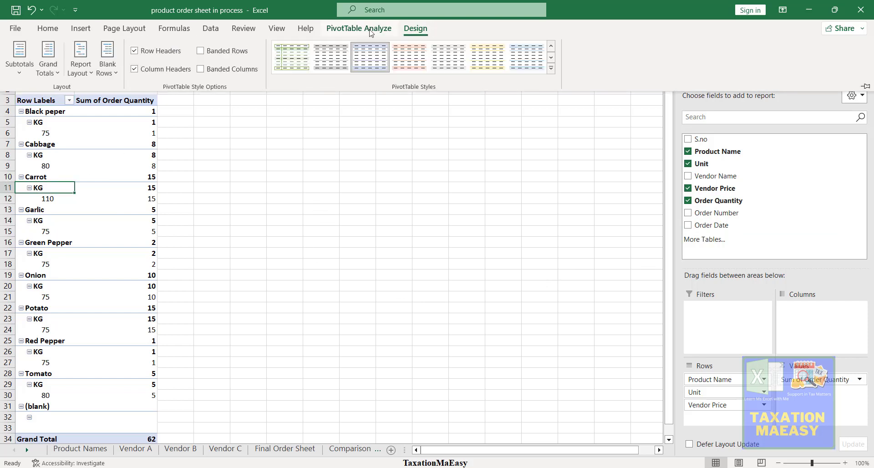
left_click(20, 66)
left_click(46, 92)
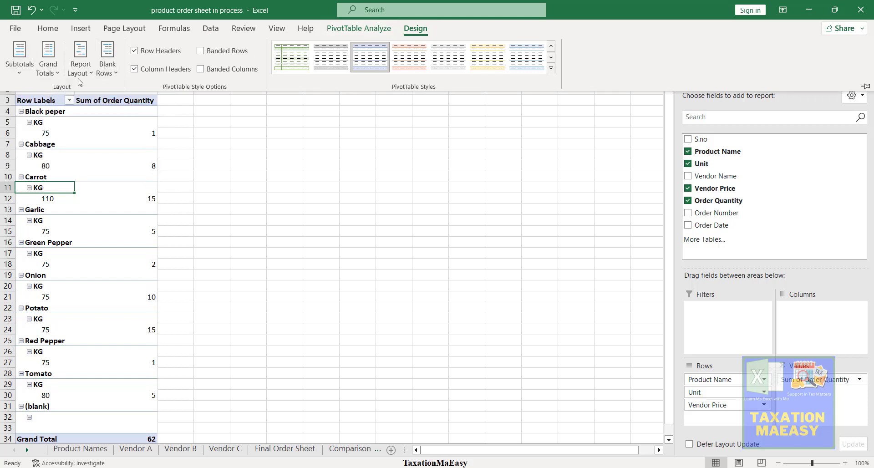
Show the PivotTable report in Tabular Form and autofit the Unit column's width.
left_click(80, 66)
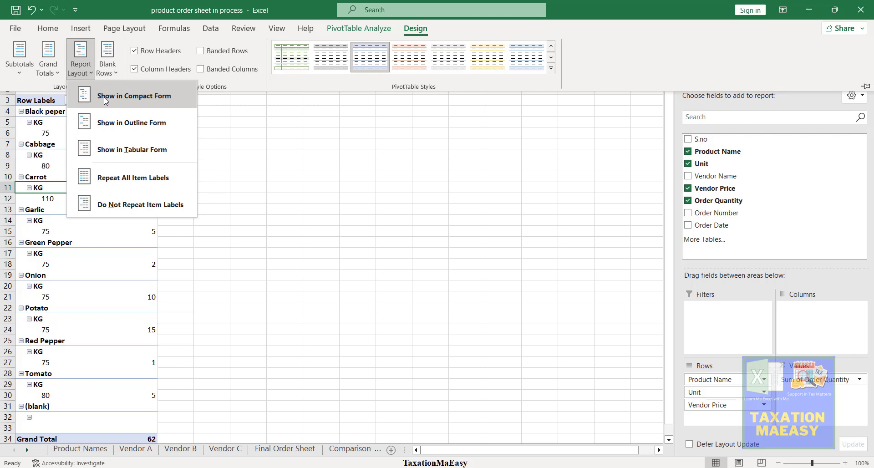
left_click(114, 150)
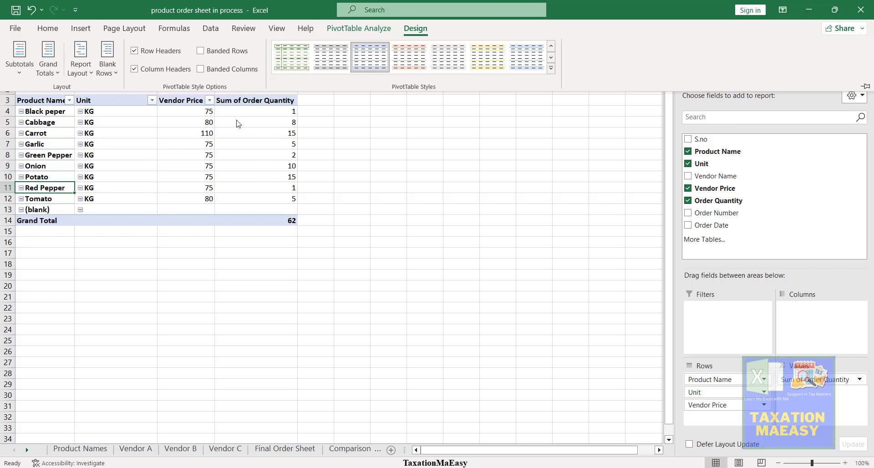
mouse_move(237, 123)
left_click(359, 160)
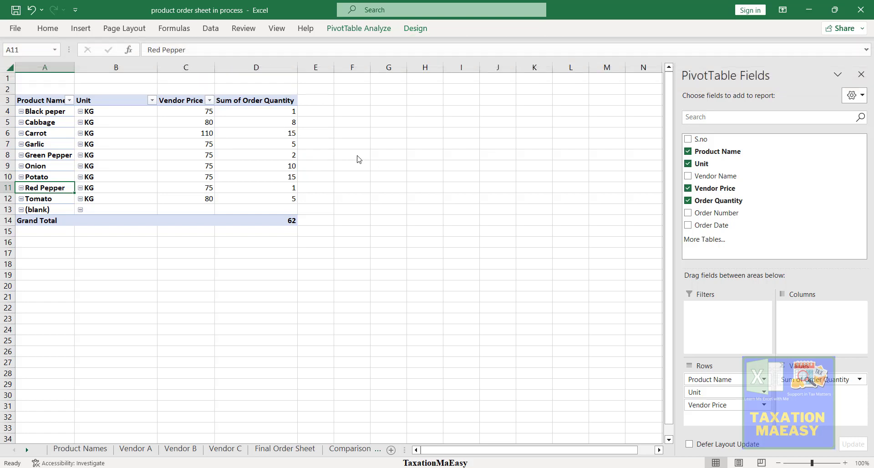
double_click(156, 67)
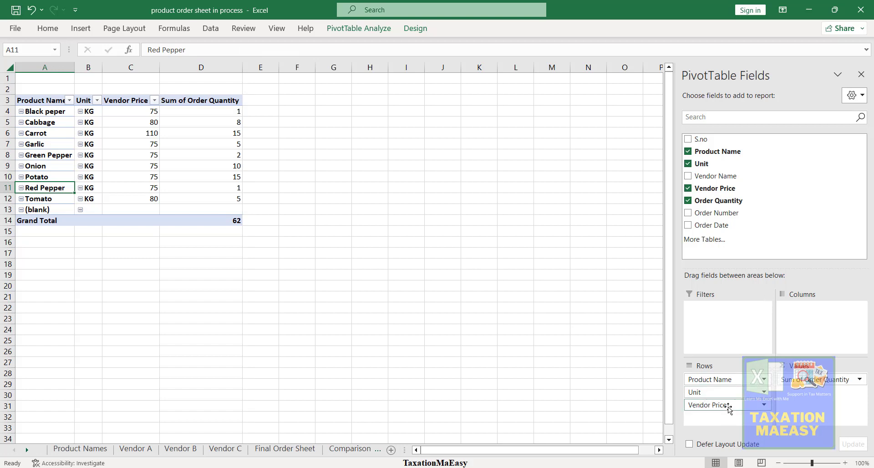
Try Vendor Price as a value field summarized by Sum, and return it to the PivotTable rows below Unit.
left_click_drag(729, 408, 813, 389)
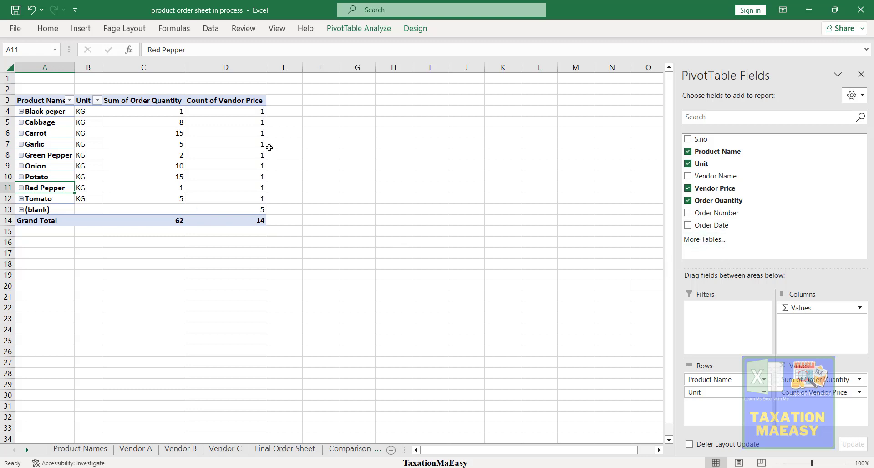
left_click(239, 102)
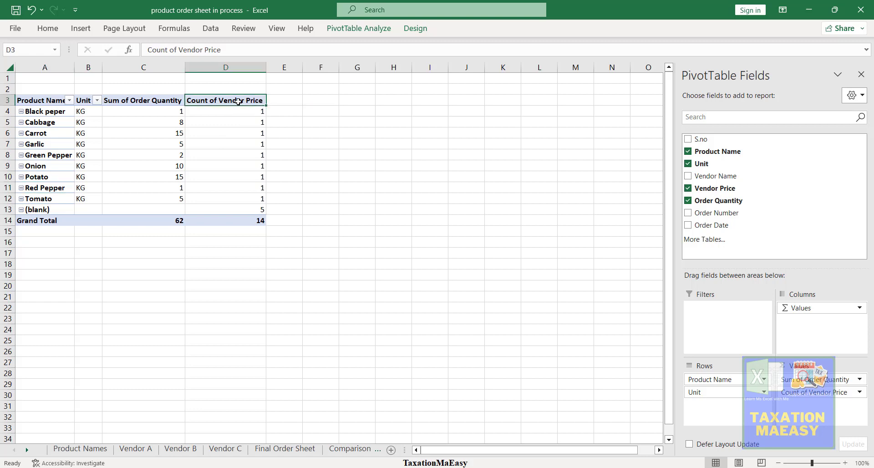
double_click(238, 102)
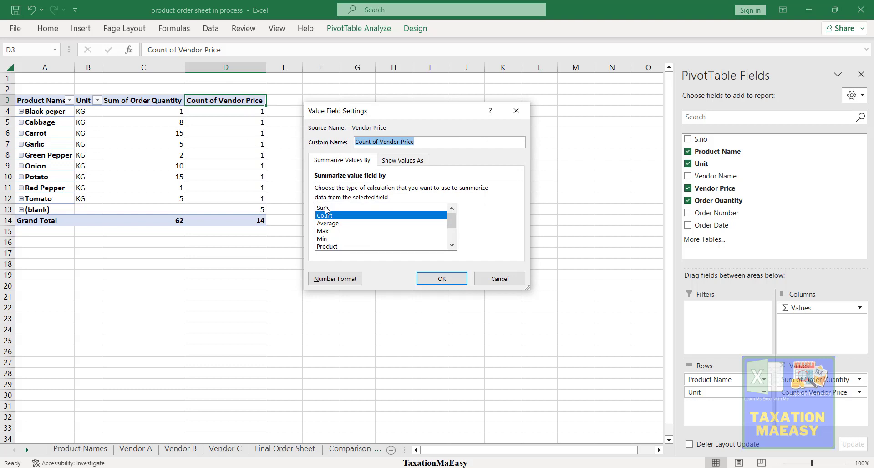
left_click(324, 208)
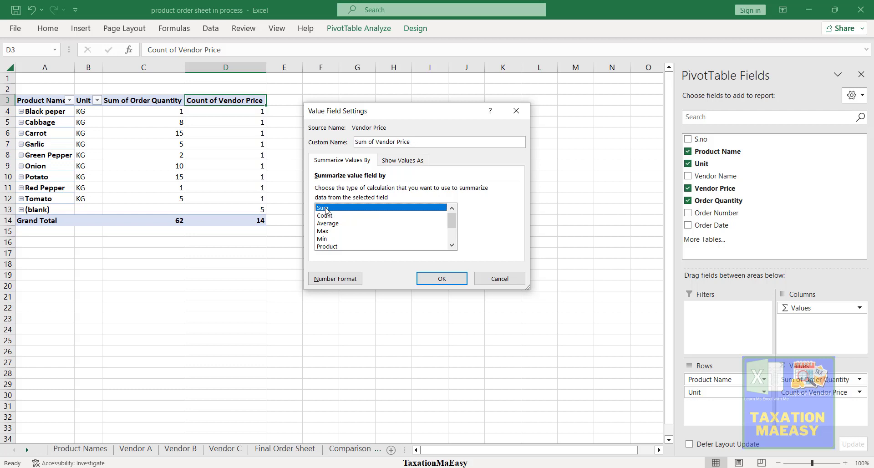
left_click(424, 278)
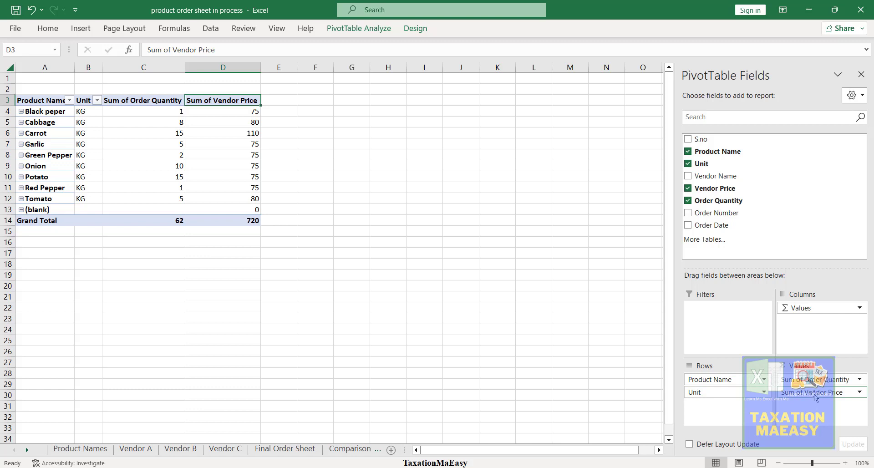
left_click_drag(814, 394, 756, 425)
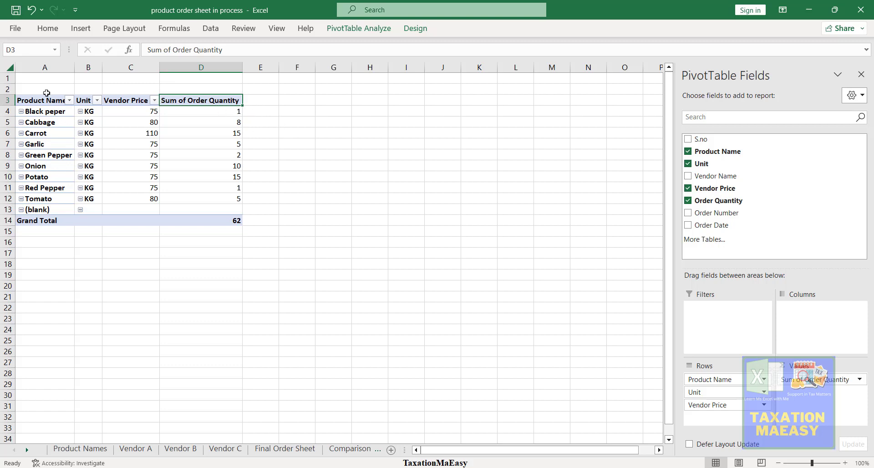
Insert a Vendor Name slicer for the PivotTable.
left_click(48, 128)
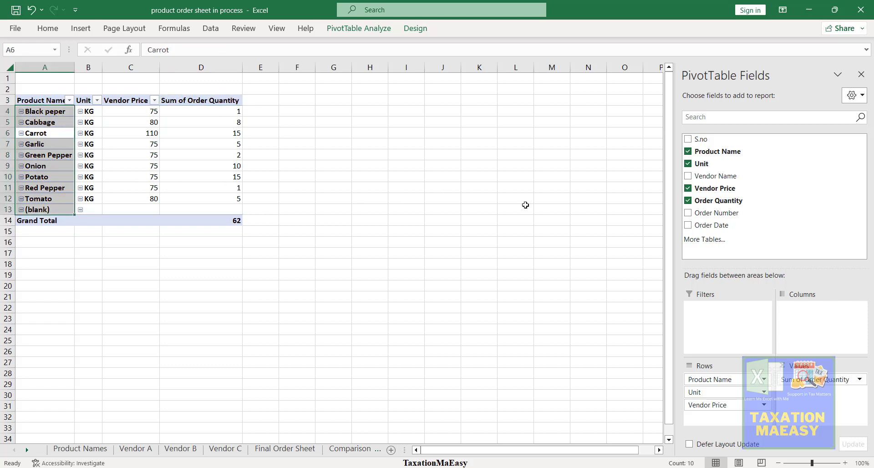
left_click(211, 28)
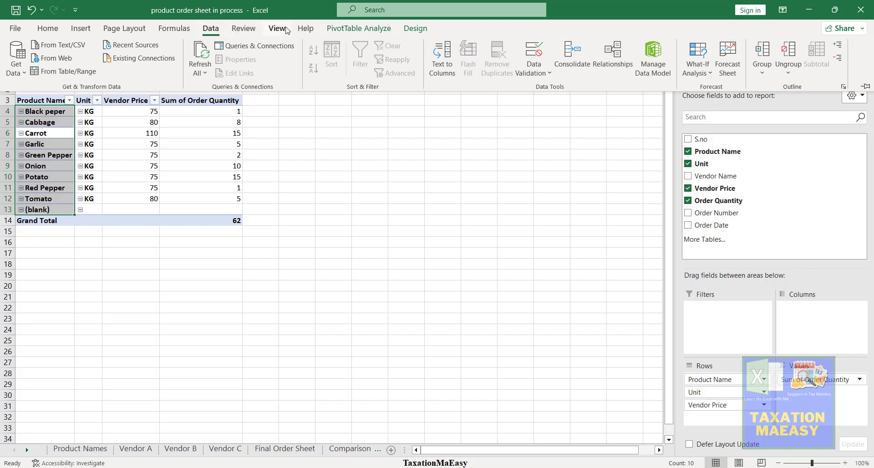
left_click(345, 29)
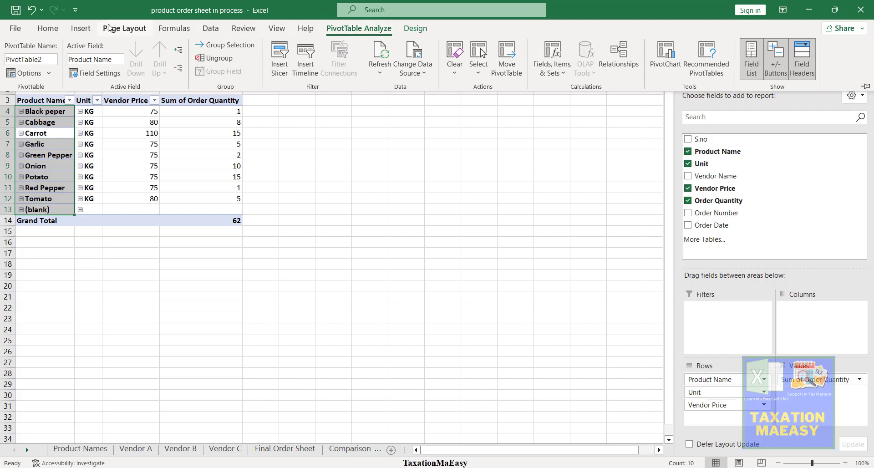
left_click(76, 29)
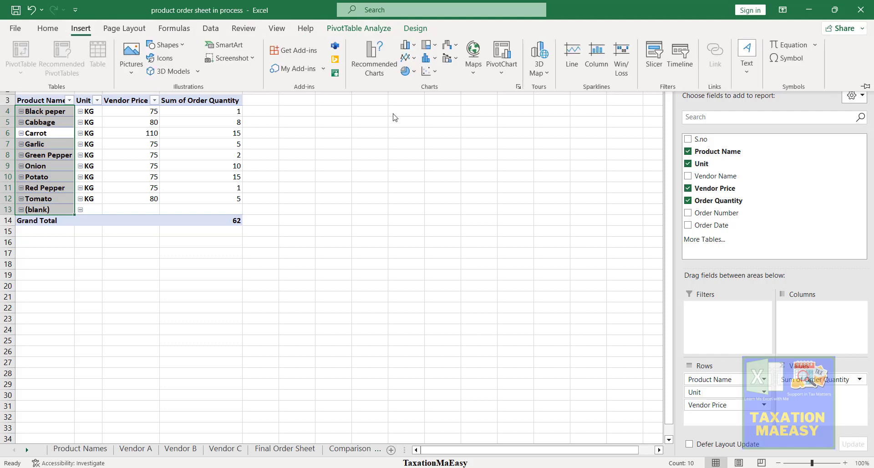
left_click(655, 55)
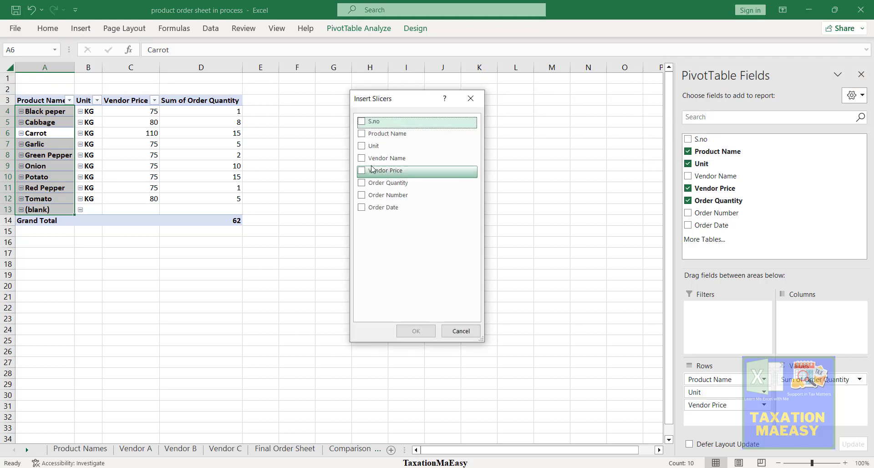
left_click(371, 158)
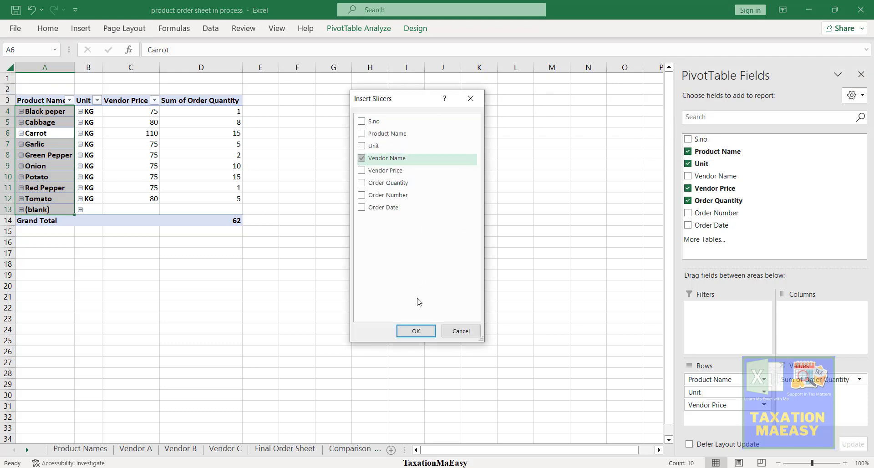
left_click(415, 330)
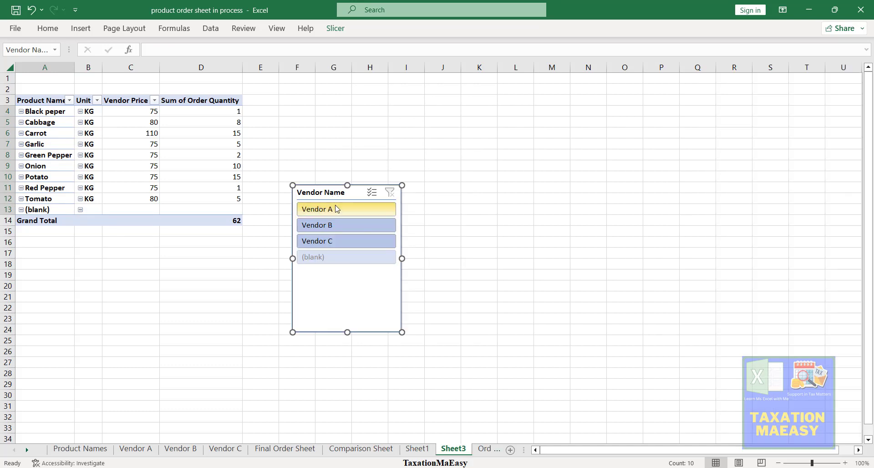
Move the Vendor Name slicer up beside the PivotTable around columns H to K and filter by Vendor A.
left_click_drag(326, 197, 421, 100)
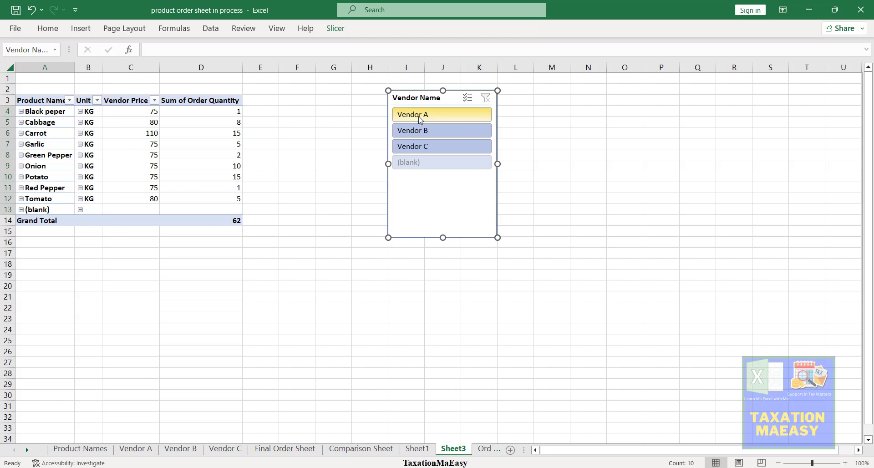
left_click(420, 118)
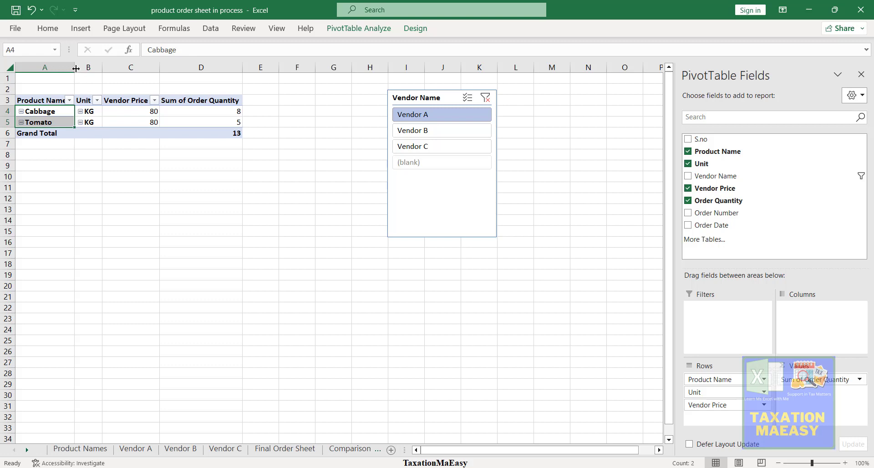
Enter the title "ABC compnay" in cell A1 above the PivotTable.
left_click(52, 80)
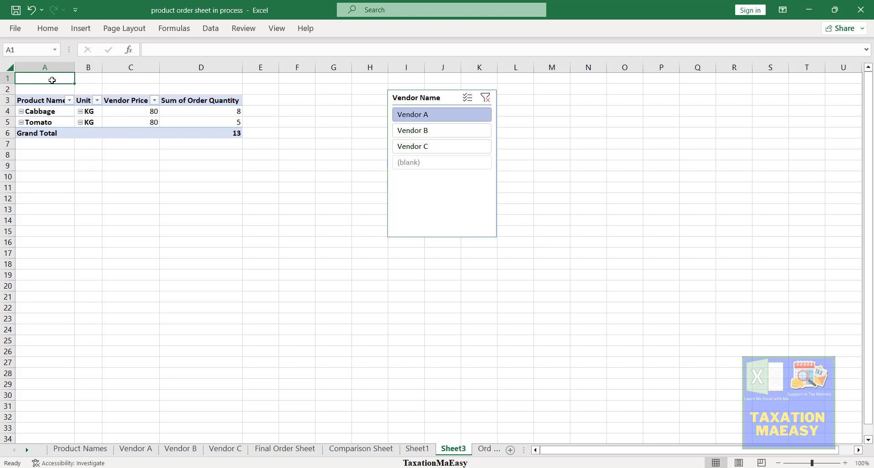
type("ABC")
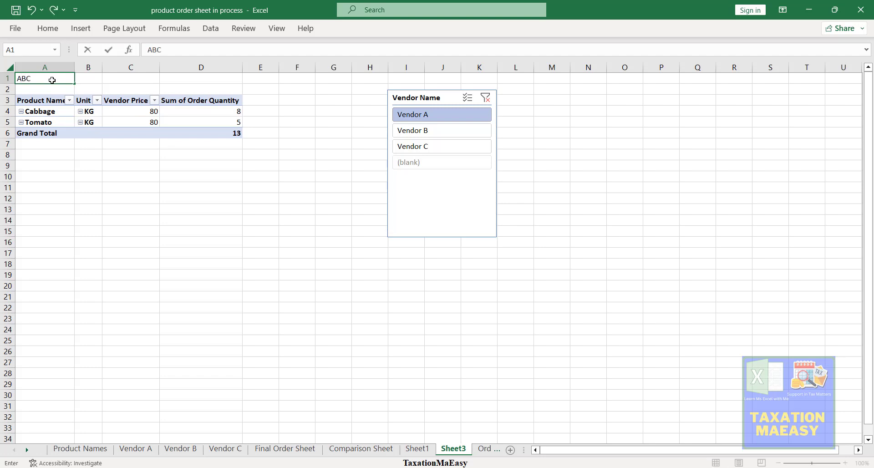
type(" compnay")
key("Return")
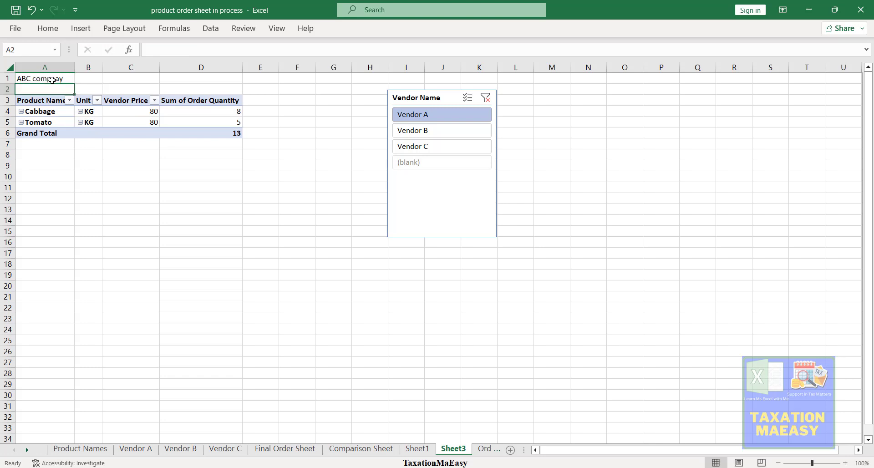
type("Ord")
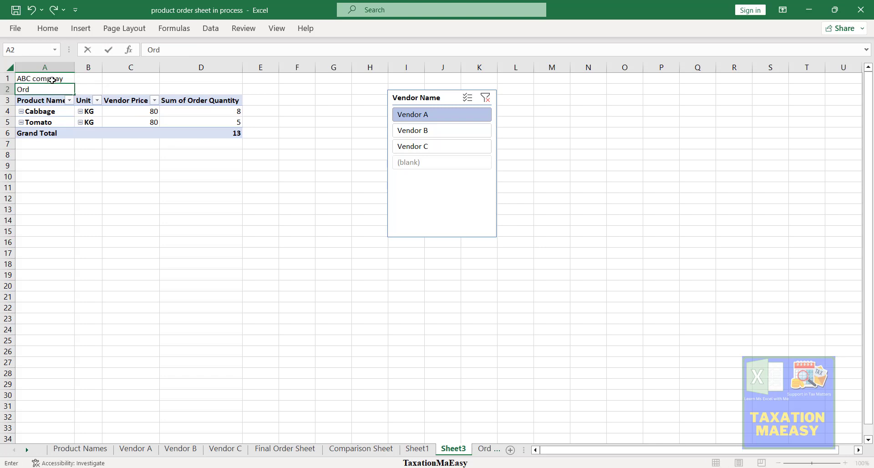
type("er")
key("BackSpace")
key("BackSpace")
key("BackSpace")
key("BackSpace")
key("BackSpace")
key("Return")
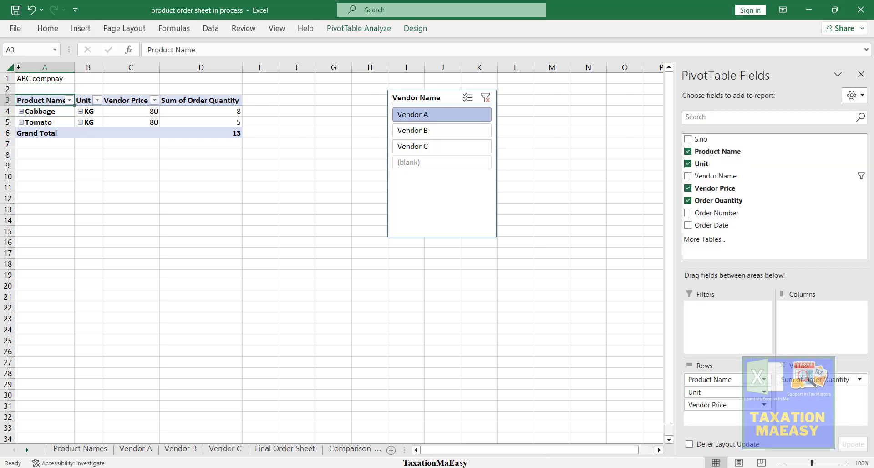
Bold the title in cell A1 and filter the PivotTable with the slicer by Vendor B, followed by Vendor C.
left_click(35, 82)
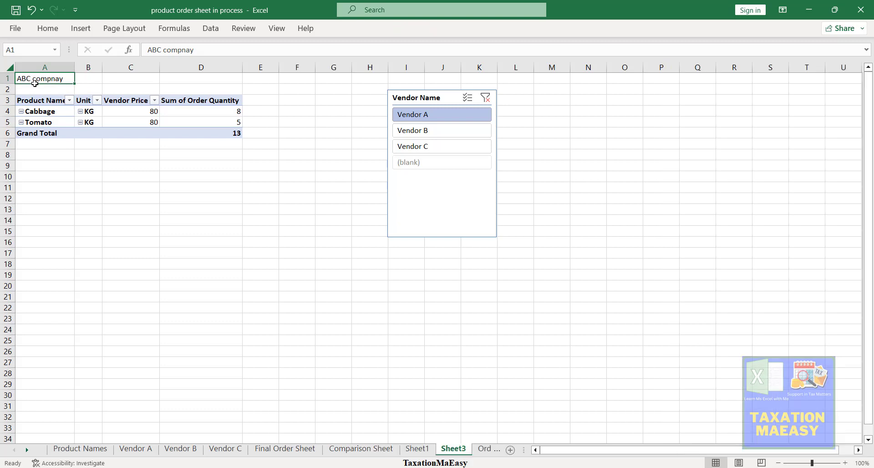
key("ctrl+b")
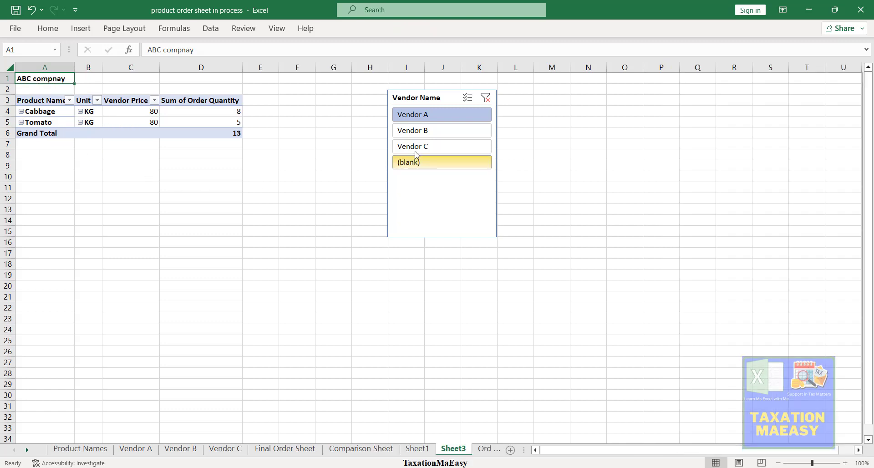
left_click(422, 131)
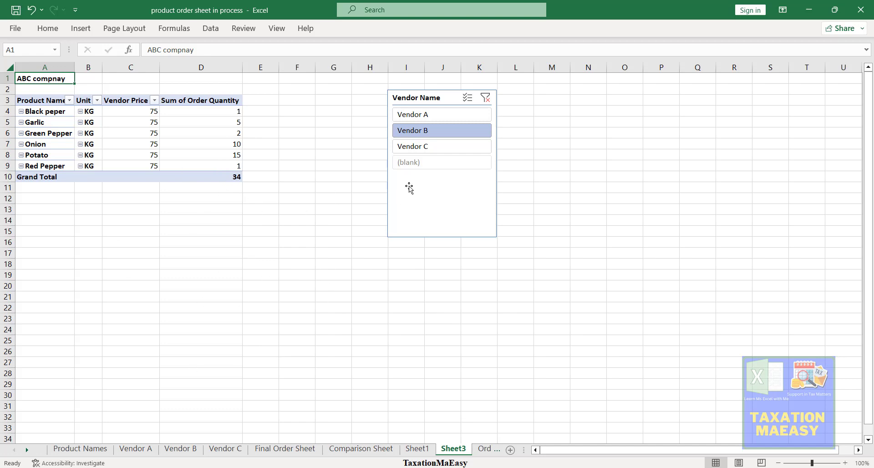
left_click(415, 148)
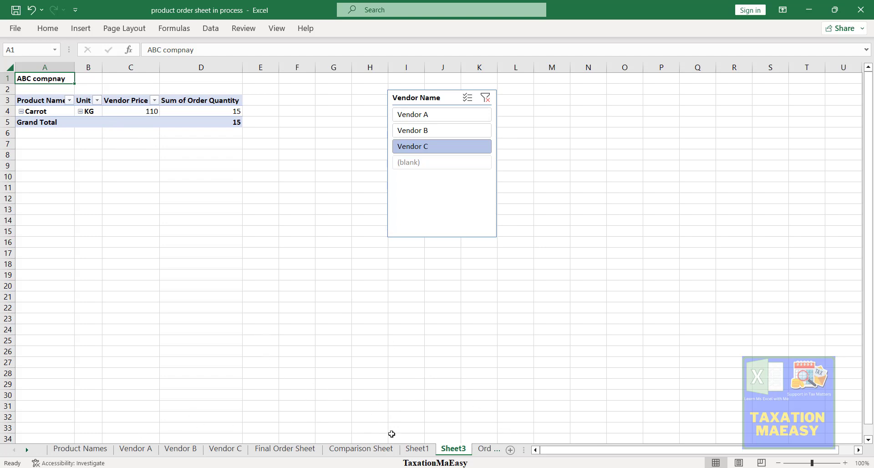
On the Vendor A sheet, bold the headers in A1:D1 and adjust the Product Name and Unit column widths to fit.
left_click(369, 453)
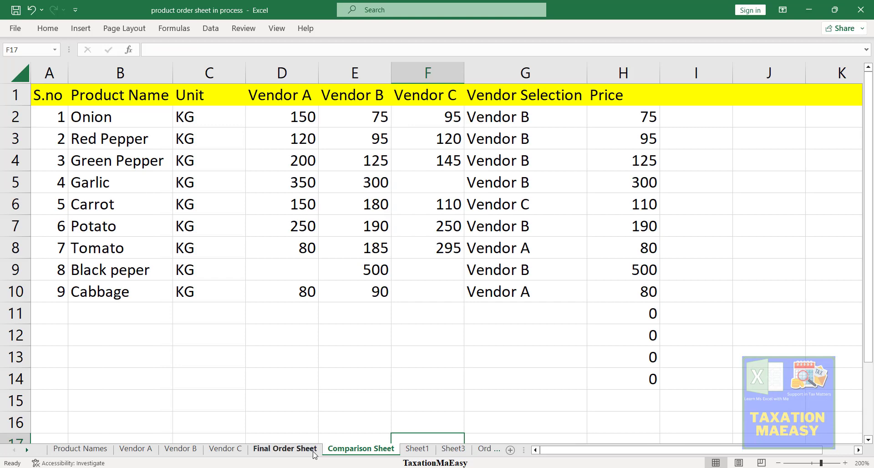
left_click(290, 454)
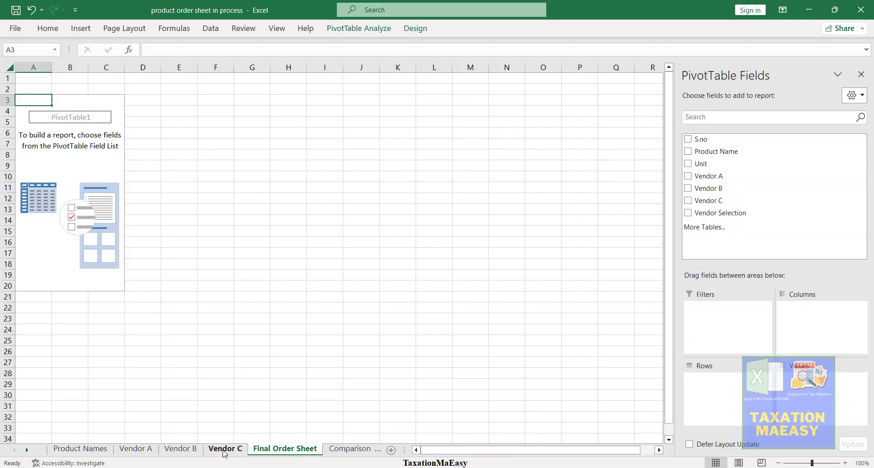
left_click(225, 450)
left_click(186, 451)
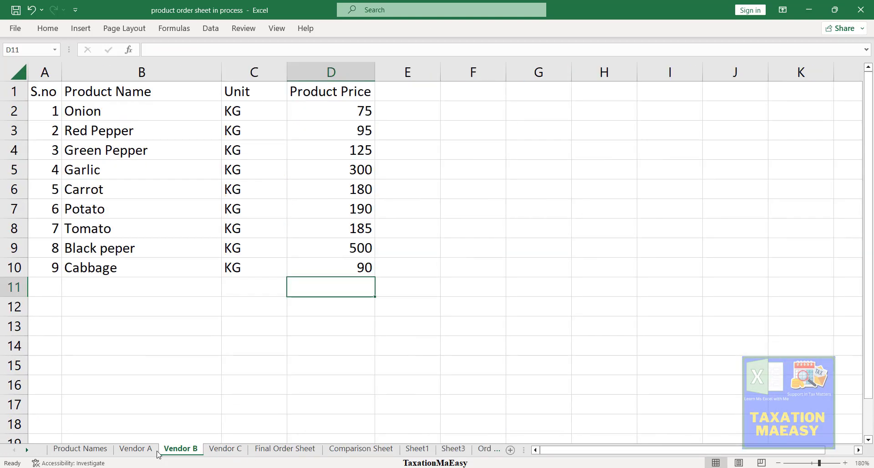
left_click(150, 451)
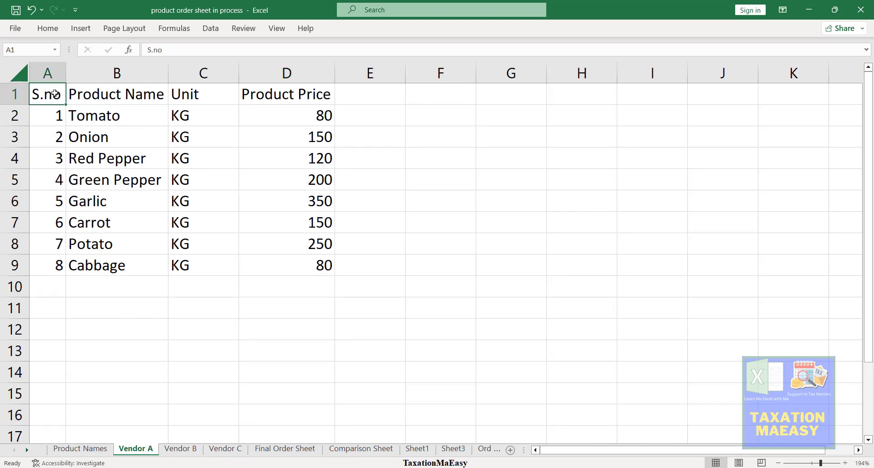
key("shift+Right")
key("shift+Right")
key("shift+Right")
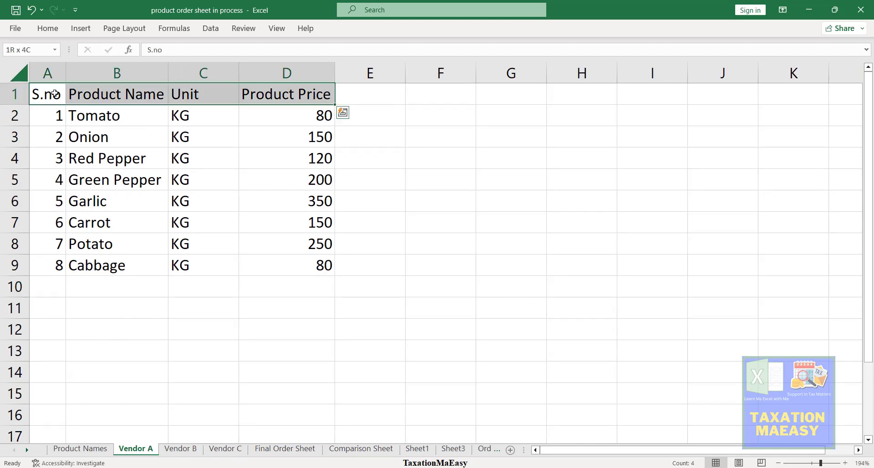
key("ctrl+b")
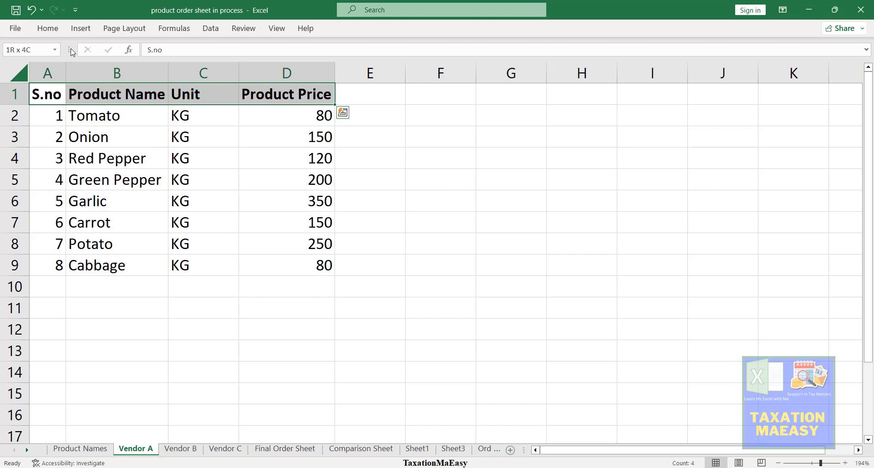
left_click_drag(168, 73, 171, 73)
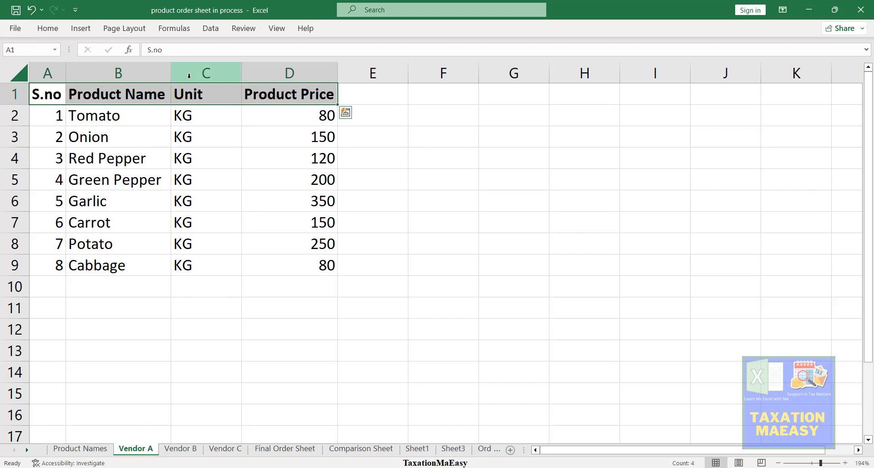
double_click(241, 76)
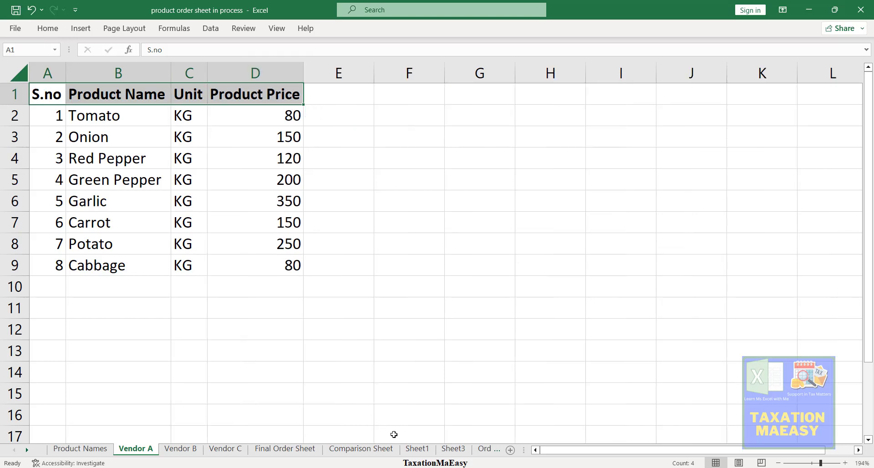
Review the Comparison Sheet, Order Sheet, Product Names, the vendor price sheets and the Final Order Sheet.
left_click(376, 451)
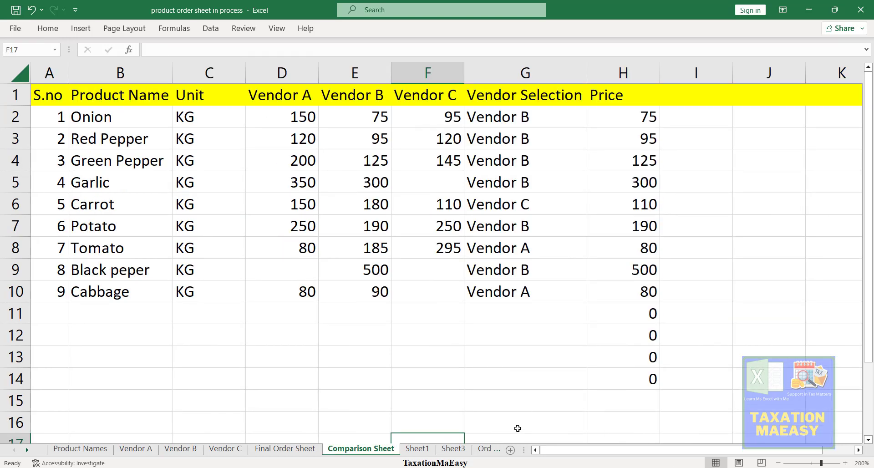
left_click(484, 450)
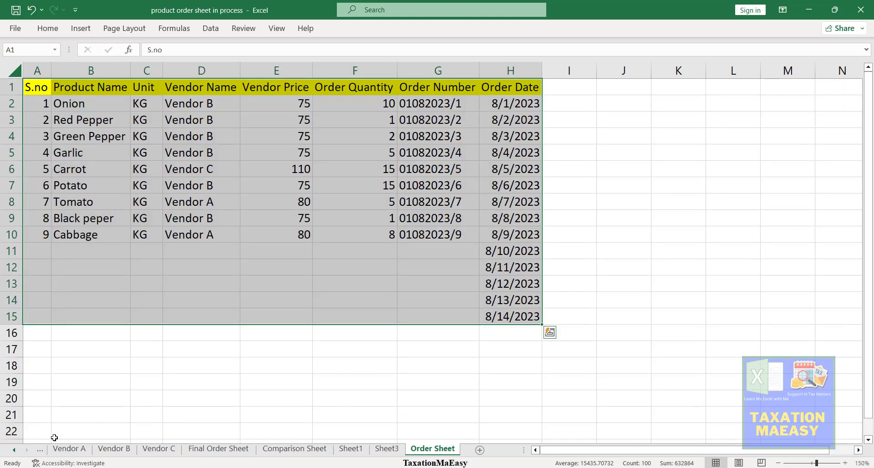
left_click(14, 451)
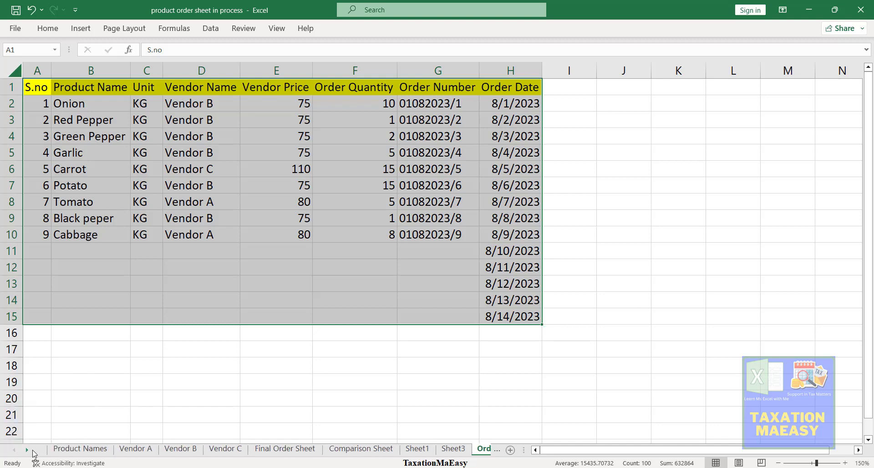
left_click(84, 449)
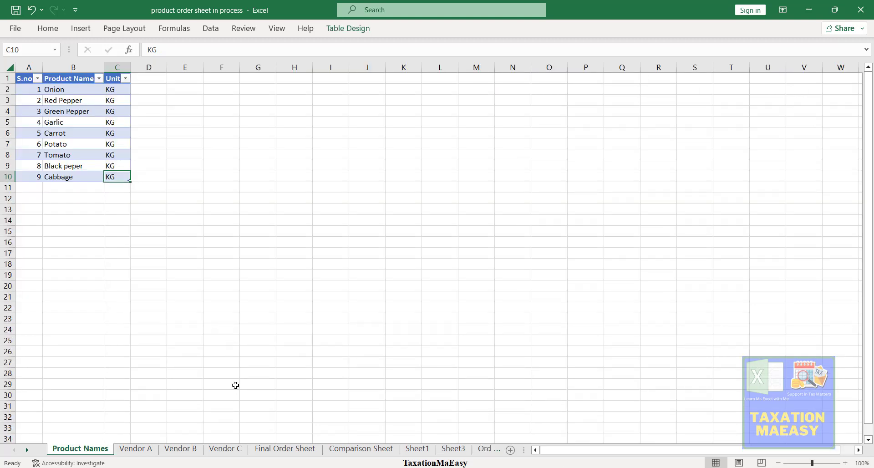
left_click(142, 451)
left_click(178, 454)
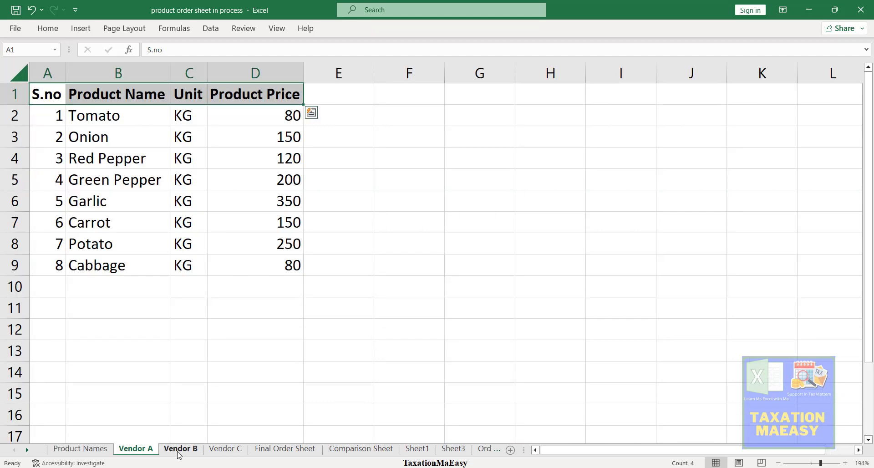
left_click(226, 450)
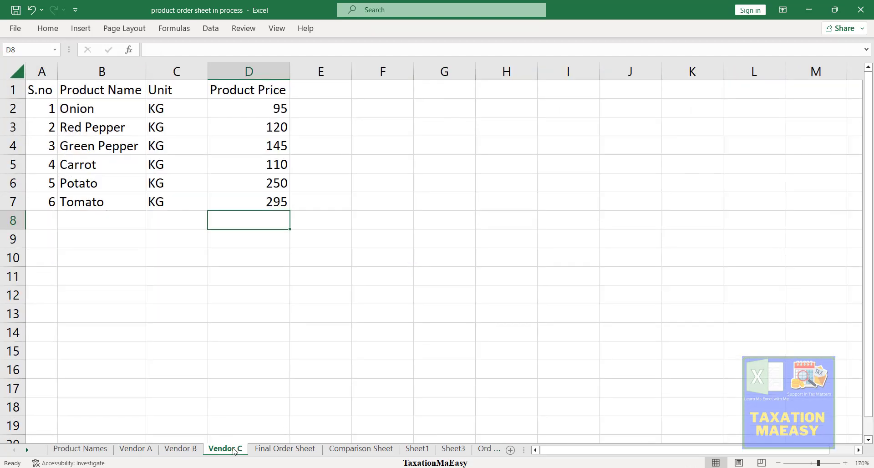
left_click(288, 451)
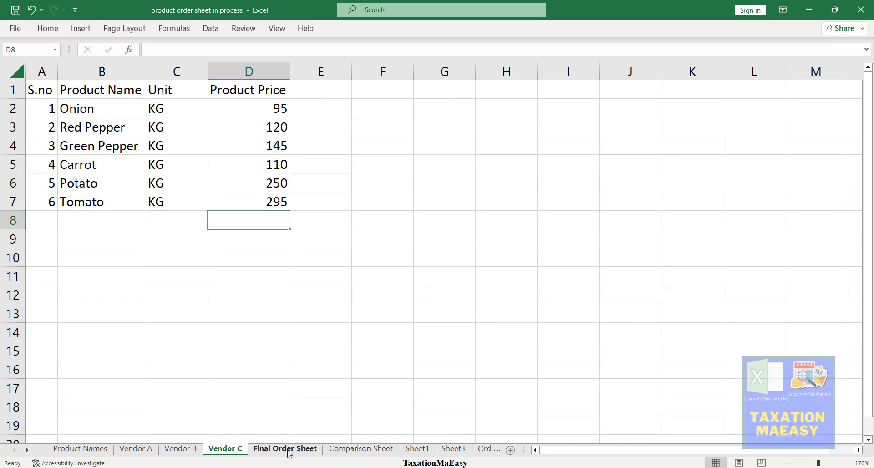